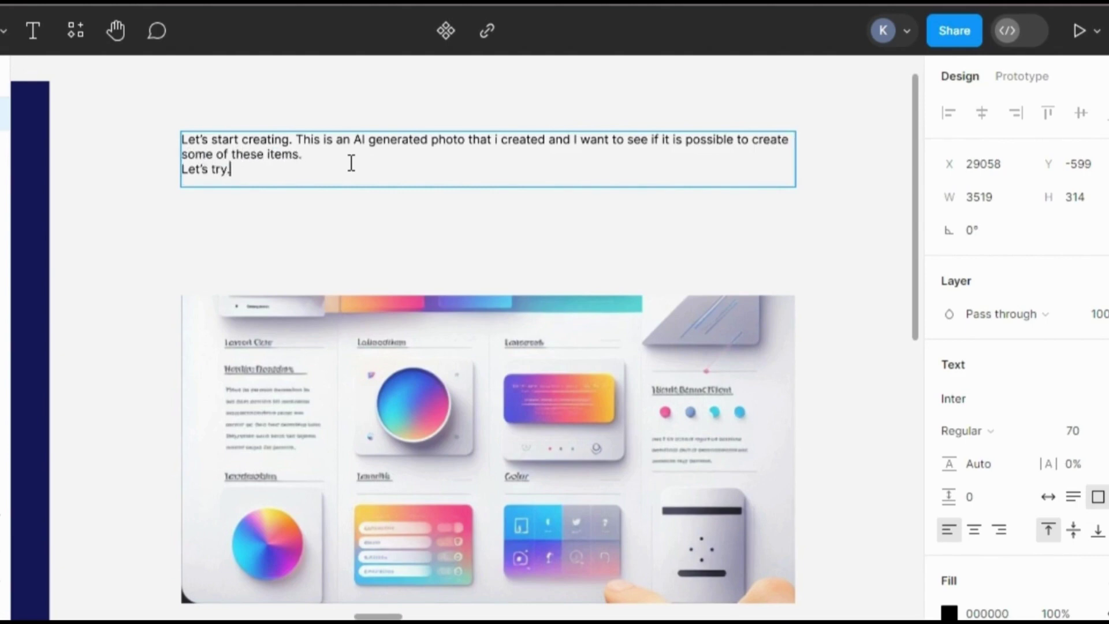
- Set the font size of the whole "Let's start creating" note to 100
key("ctrl+a")
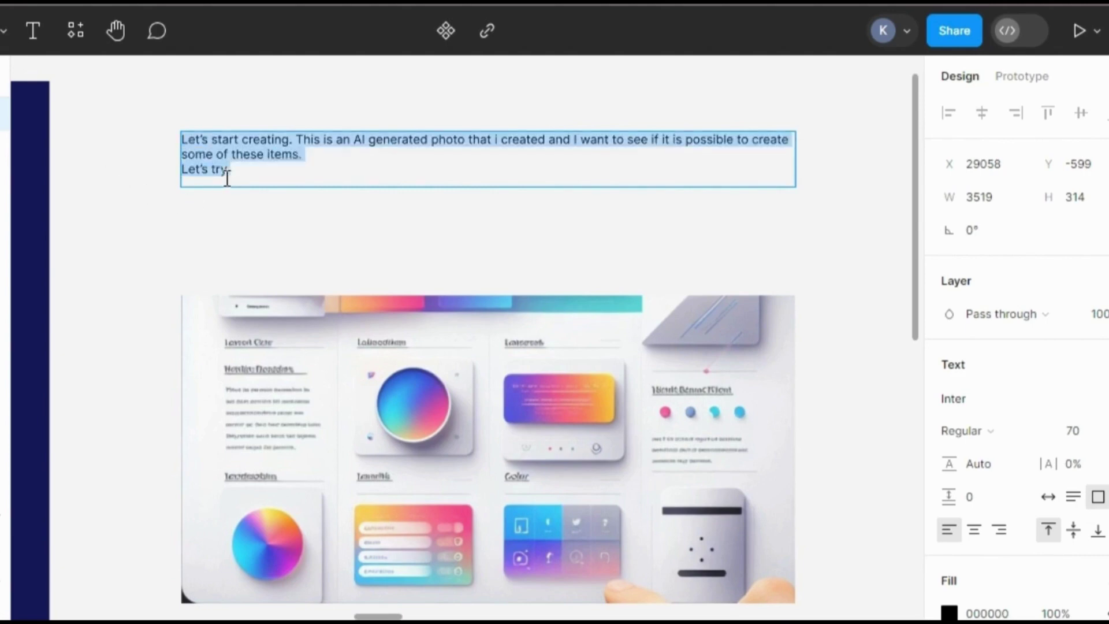
left_click(1096, 436)
type("100")
key("Return")
- Duplicate the note just above the photo and replace the copy's text with "Time to pick one at random."
left_click(321, 226)
left_click_drag(323, 188, 354, 260)
key("Return")
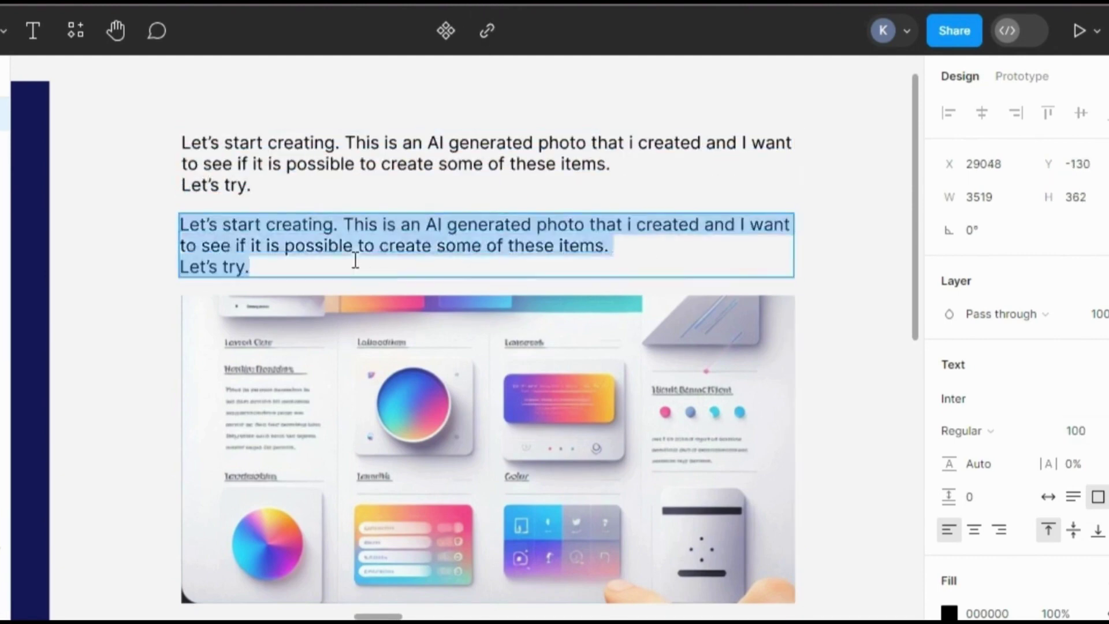
type("Time to Pick One")
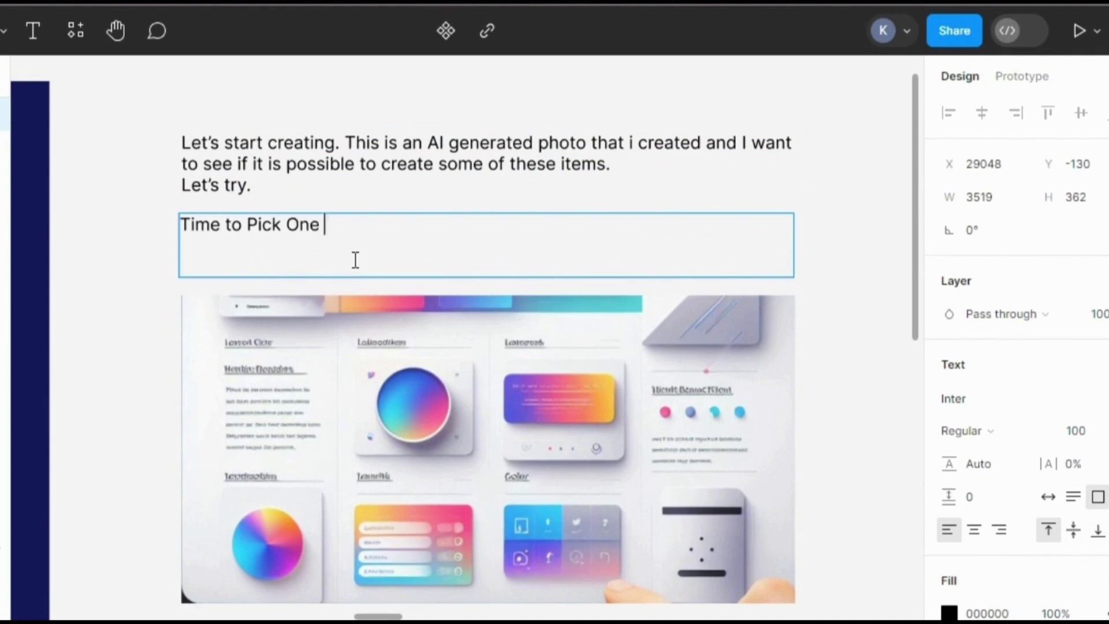
type(" at")
key("BackSpace")
key("BackSpace")
key("BackSpace")
key("BackSpace")
key("BackSpace")
key("BackSpace")
key("BackSpace")
key("BackSpace")
key("BackSpace")
key("BackSpace")
key("BackSpace")
key("BackSpace")
type("pick one at random")
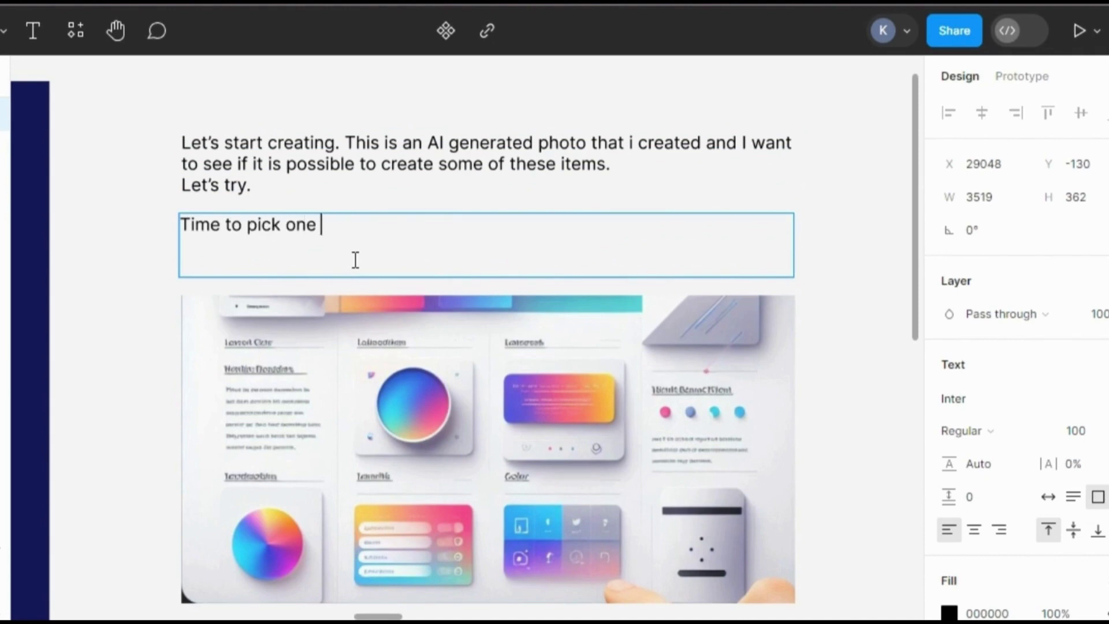
key("Escape")
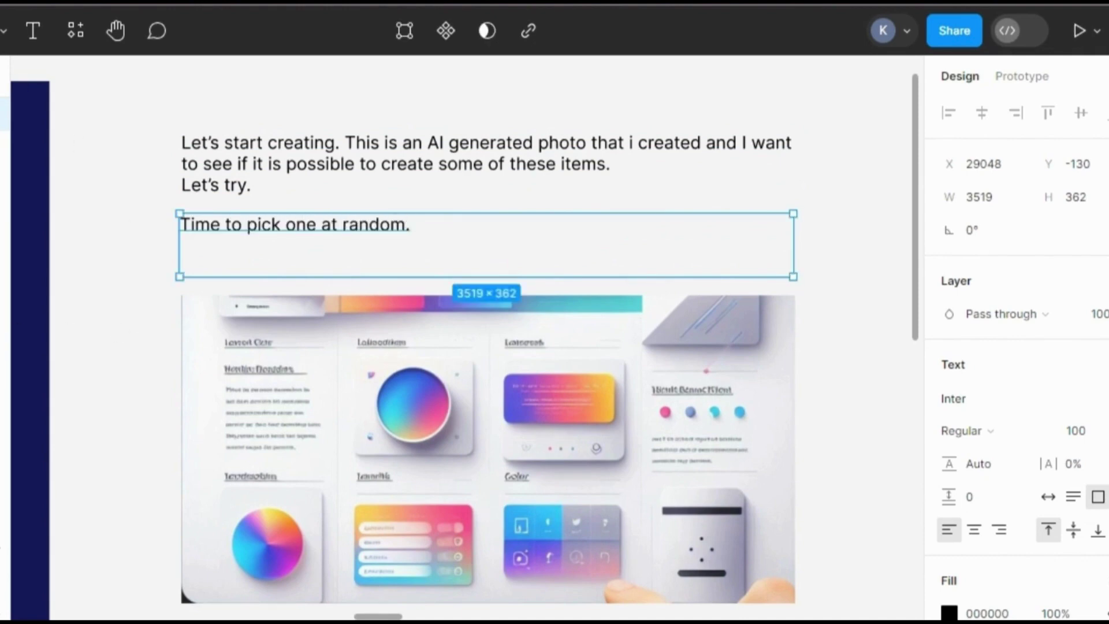
- Outline the purple-to-orange card in the photo with an unfilled rectangle about 870 × 795 and a stroke weight of 7
scroll(176, 381, "down", 5)
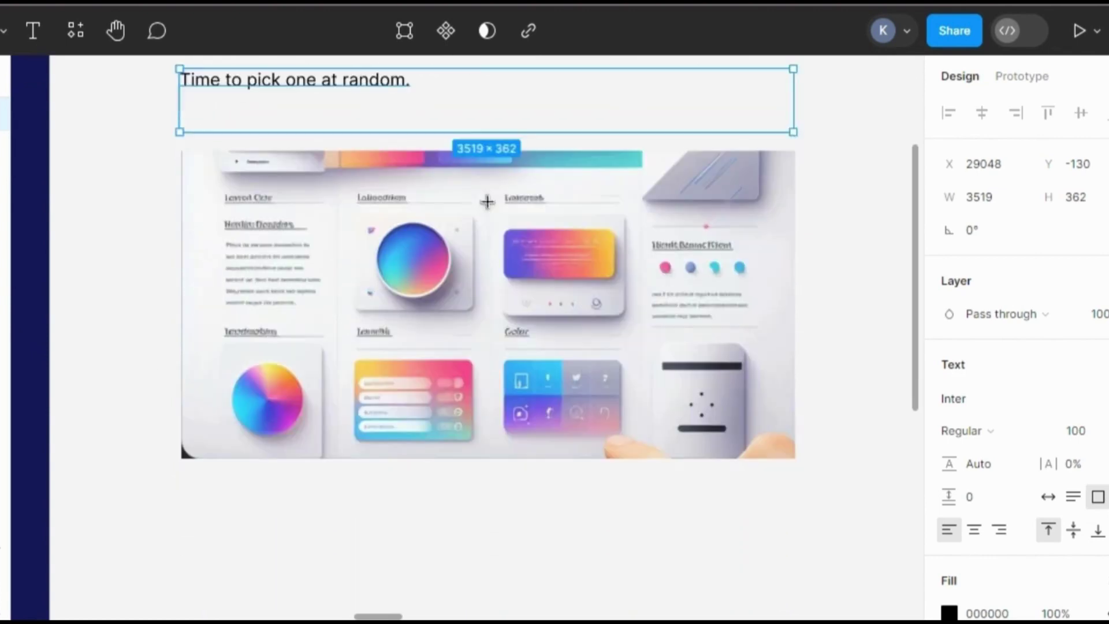
mouse_move(486, 201)
left_mouse_down()
mouse_move(627, 344)
mouse_move(638, 340)
left_mouse_up()
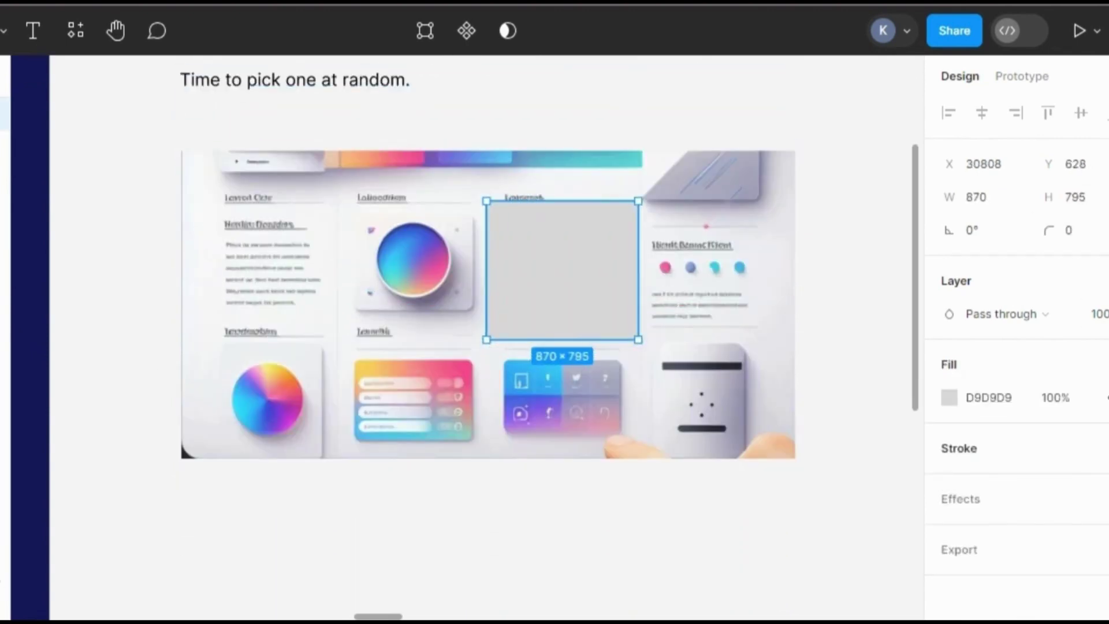
key("alt+/")
left_click(1070, 485)
type("7")
key("Return")
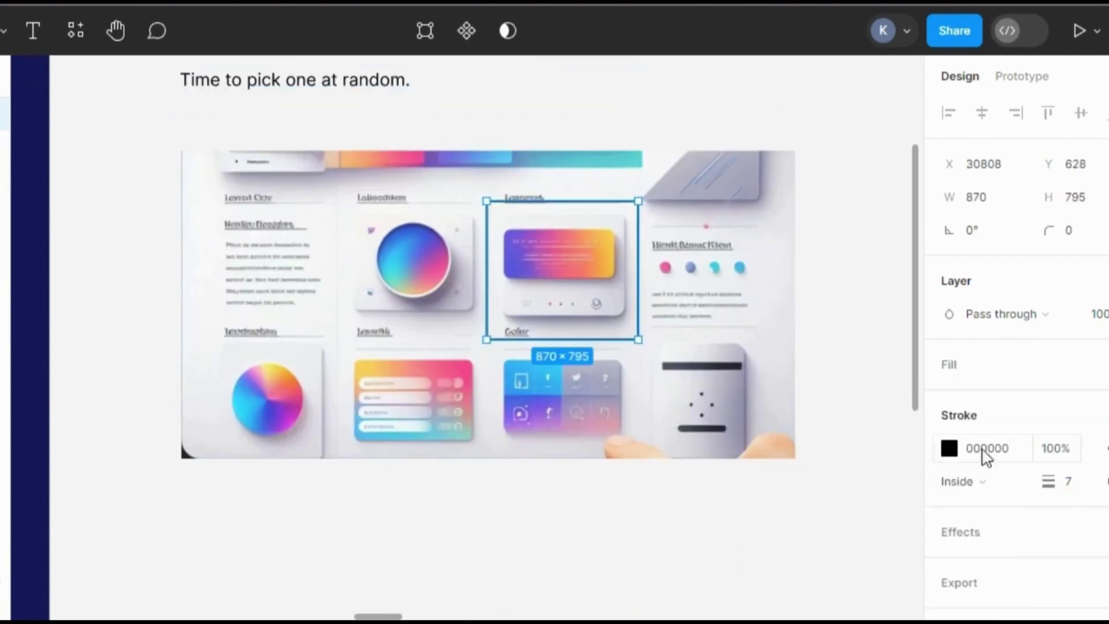
- Set the rectangle's stroke colour to blue 1E31D7 and its stroke weight to 10
left_click(943, 449)
left_click(840, 411)
left_click(889, 179)
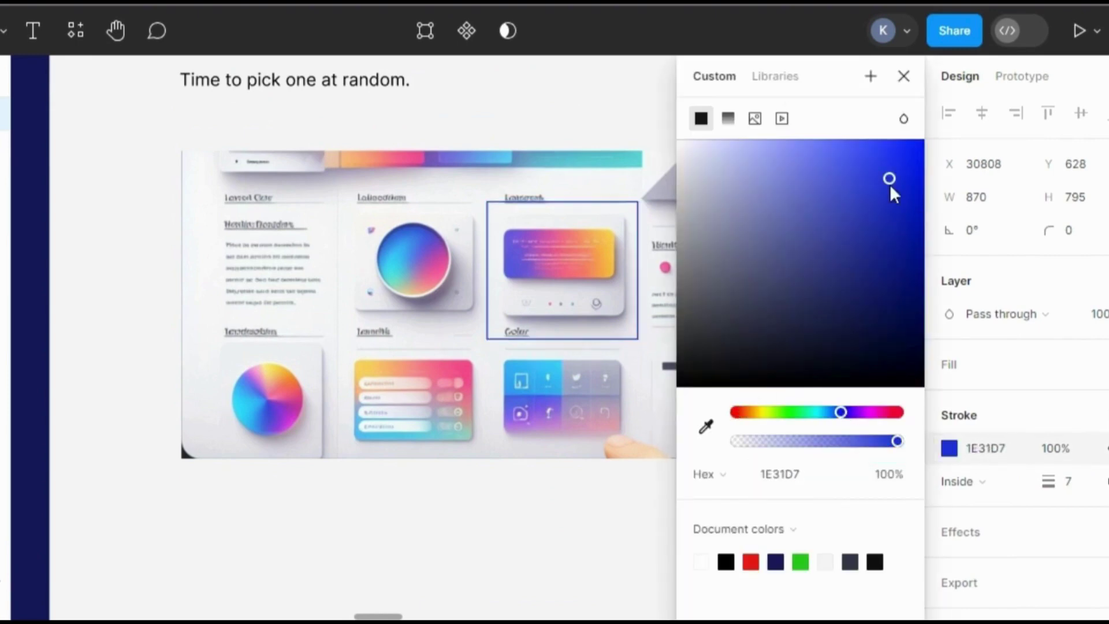
left_click(1075, 483)
type("10")
key("Return")
left_click(903, 76)
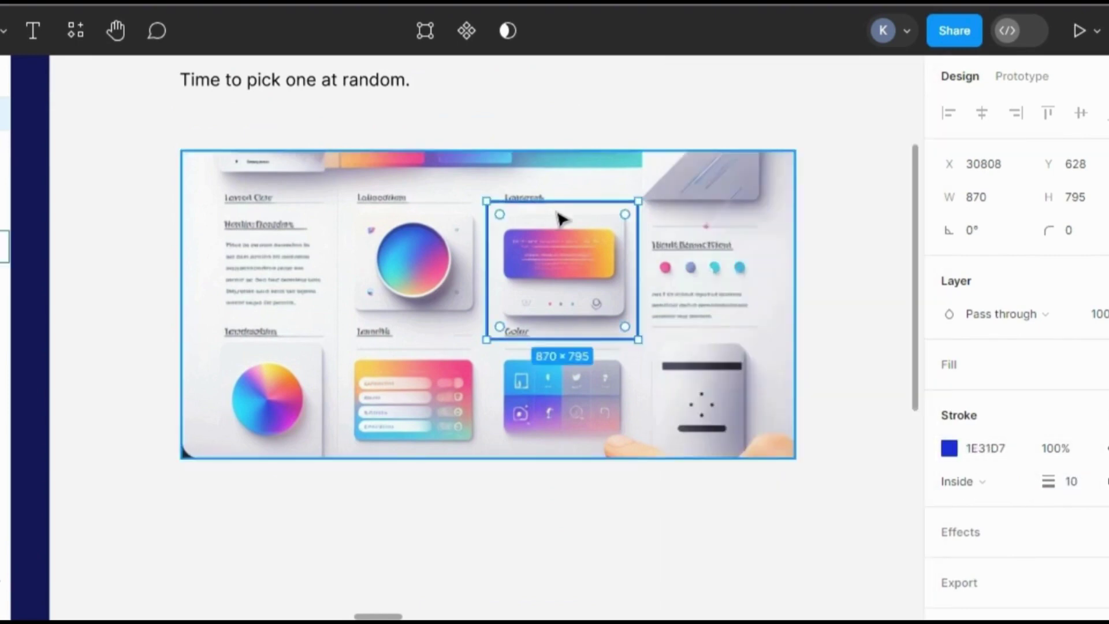
- Continue the "Time to pick one at random." note with "So I don't know what something like that would be used for"
scroll(559, 217, "up", 5)
scroll(558, 214, "down", 2)
scroll(560, 220, "down", 5)
scroll(329, 149, "up", 3)
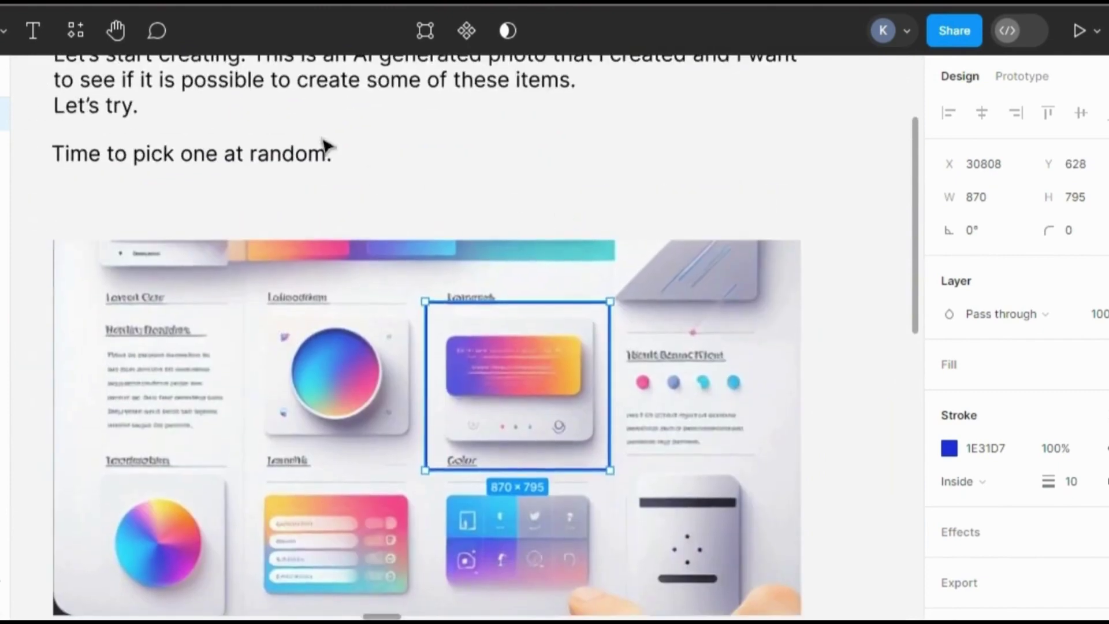
left_click(341, 161)
key("Escape")
double_click(321, 156)
left_click(334, 156)
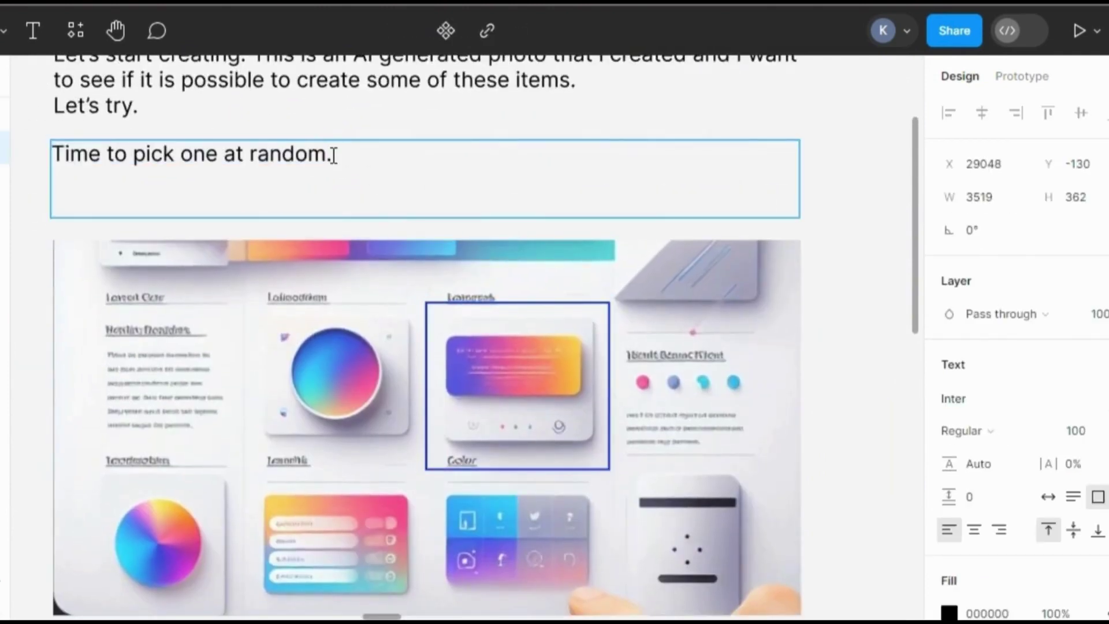
type("So I don't know what")
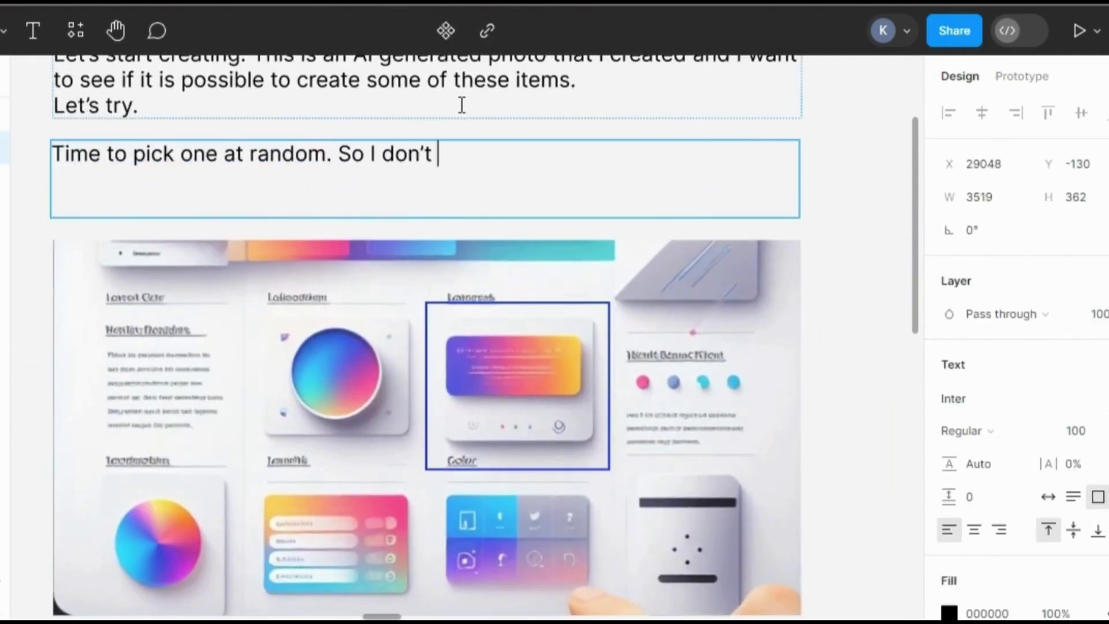
type(" something like that would be used fo")
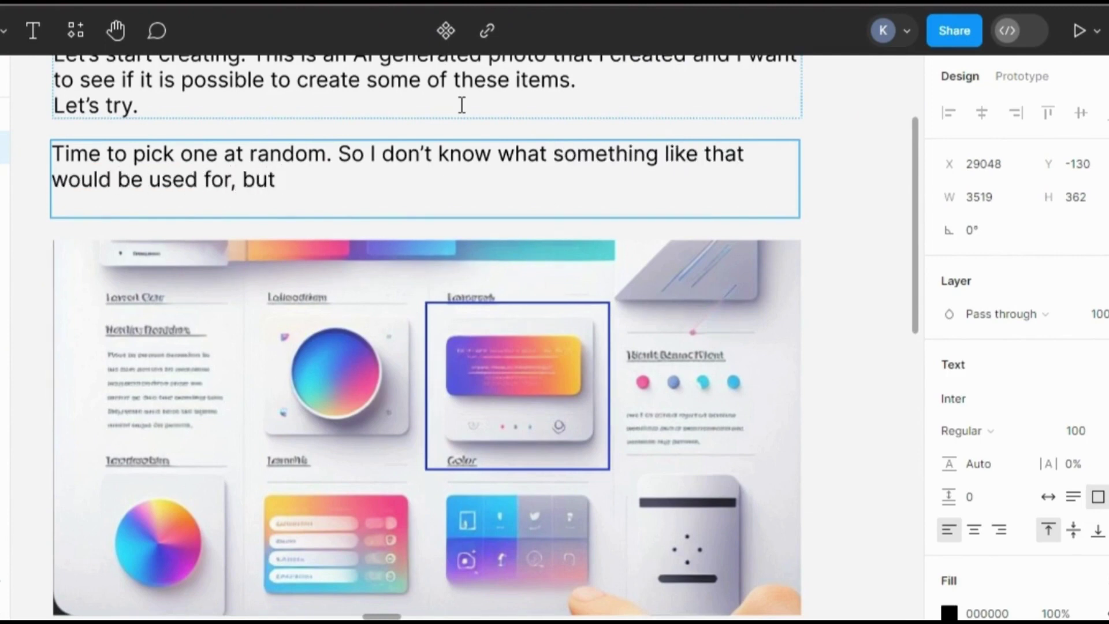
- Finish the note's sentence with ", but I am going to create it and find a purpose for it."
type("r, but I am going")
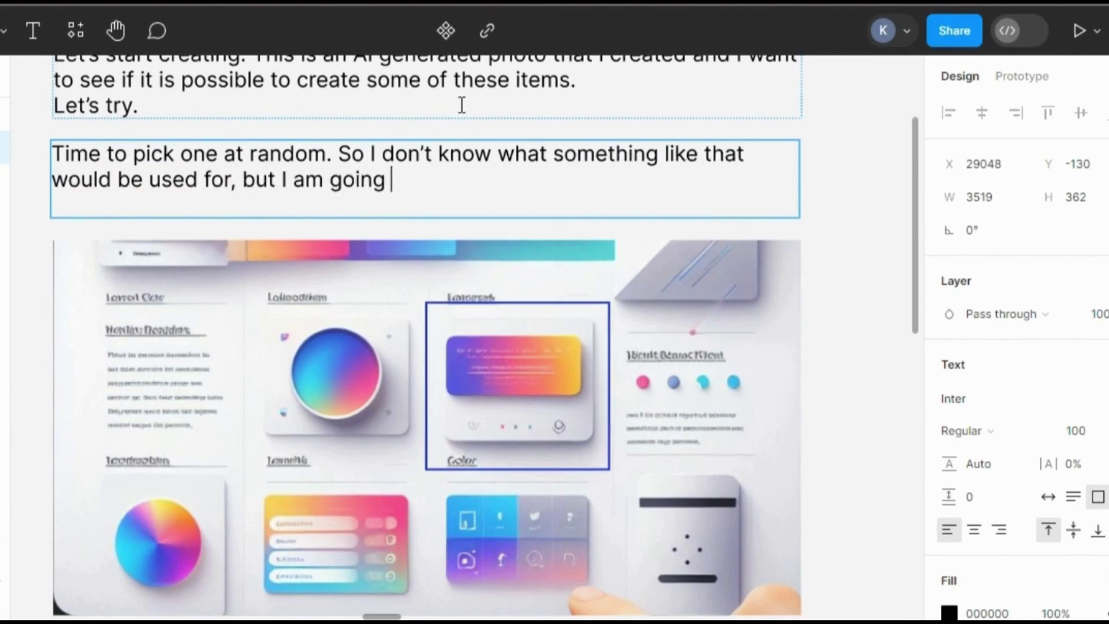
type(" to create it and find a purpose for it.")
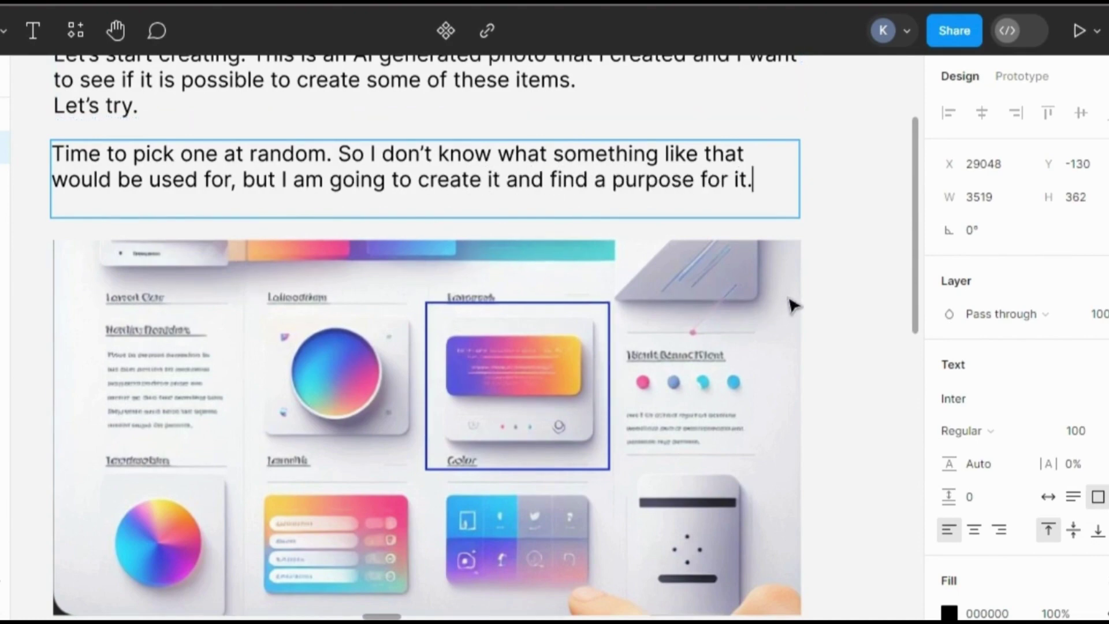
scroll(790, 298, "down", 4)
scroll(790, 298, "right", 3)
key("Escape")
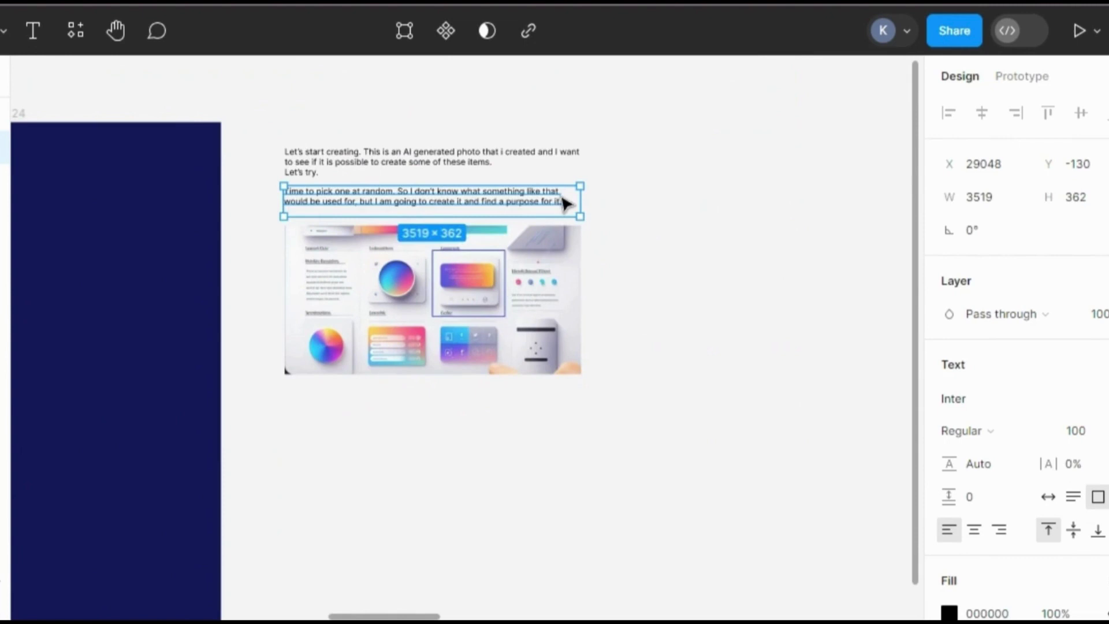
- Duplicate the note into the empty area beside the photo and replace its text with "First let's cropped the photo so it can be bigger."
left_click_drag(563, 202, 884, 156)
scroll(883, 159, "up", 3)
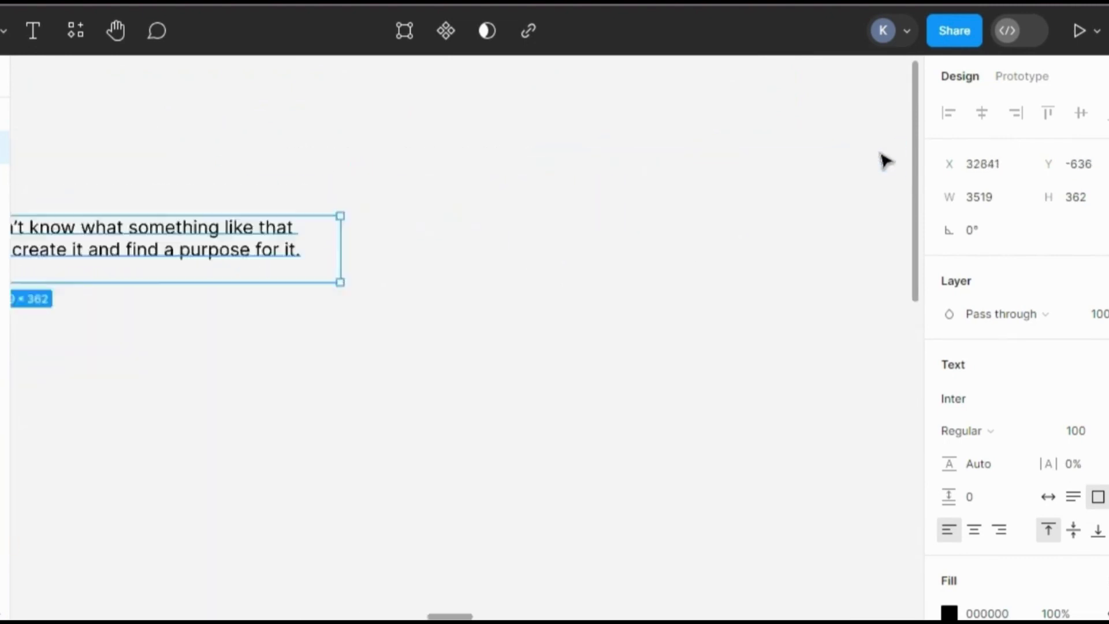
scroll(884, 159, "up", 1)
scroll(884, 158, "left", 5)
double_click(792, 268)
key("BackSpace")
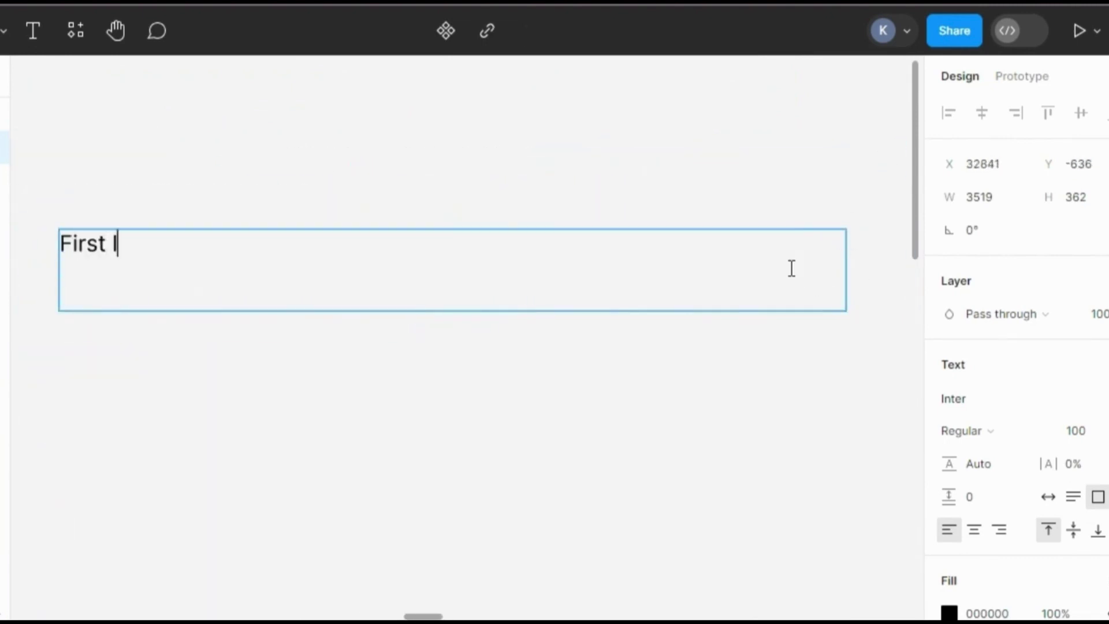
type("First let's c")
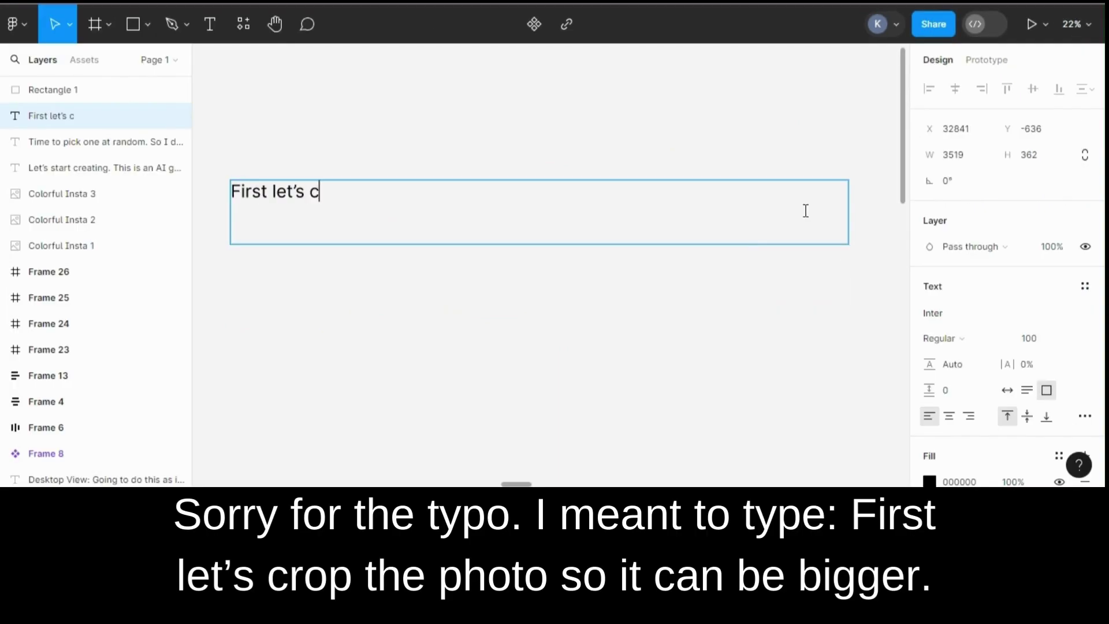
type("ropped the photo so it can be bigger.")
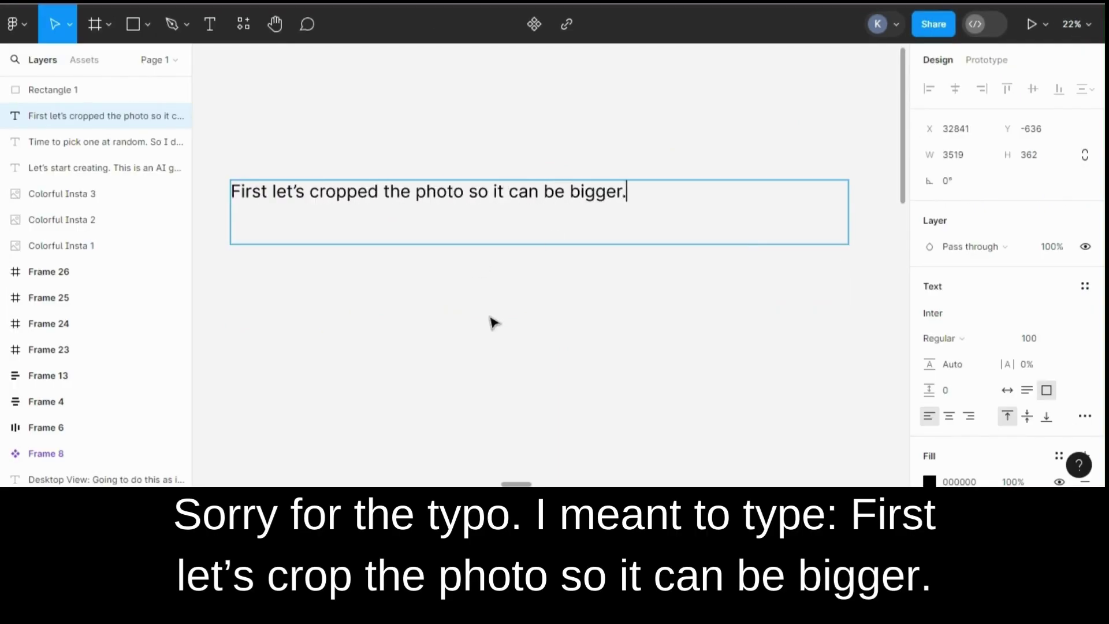
- Place a duplicate of the photo directly beneath the "First let's cropped the photo" note
scroll(494, 322, "down", 5)
left_click(437, 270)
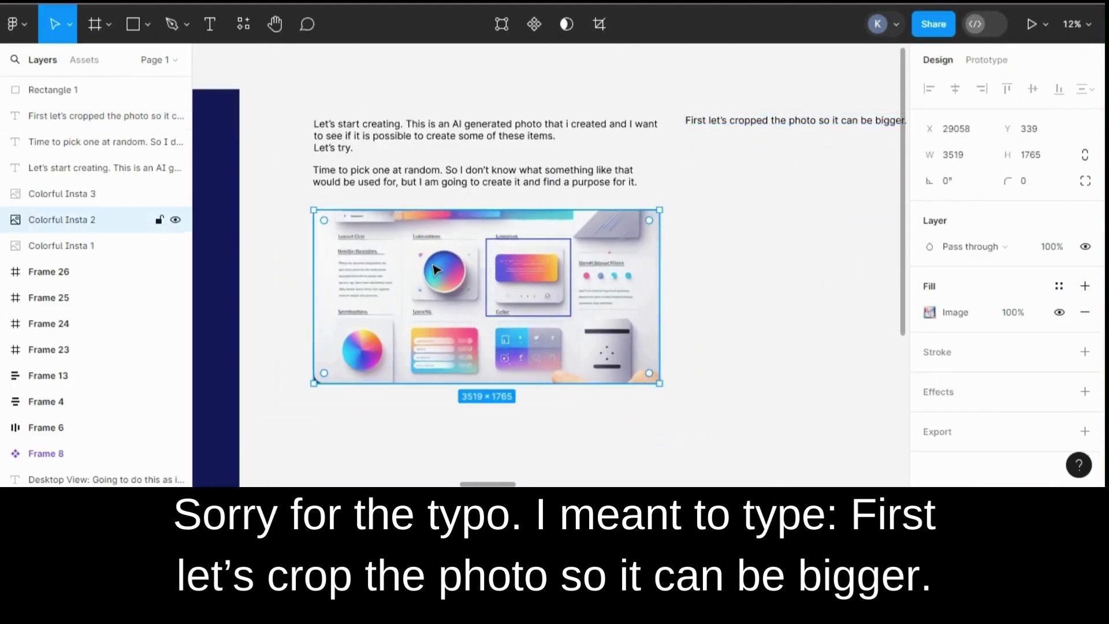
left_click_drag(432, 264, 805, 203)
scroll(806, 205, "right", 3)
scroll(714, 208, "up", 3)
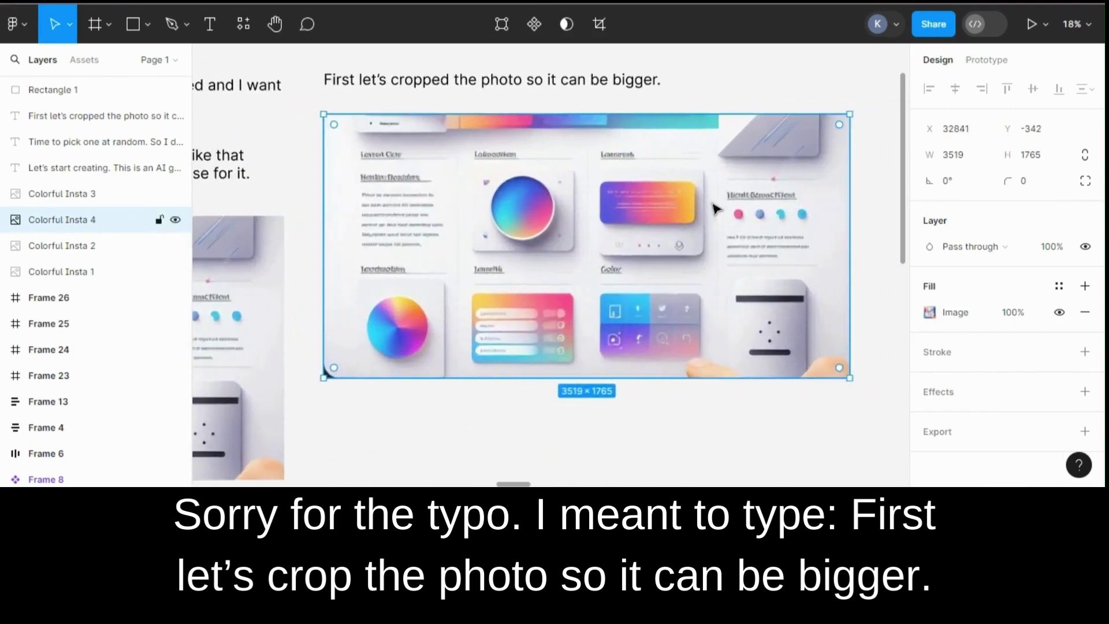
- Crop the duplicated photo on all four sides to just the purple-to-orange card, about 760 × 668
left_click(929, 312)
scroll(535, 156, "right", 5)
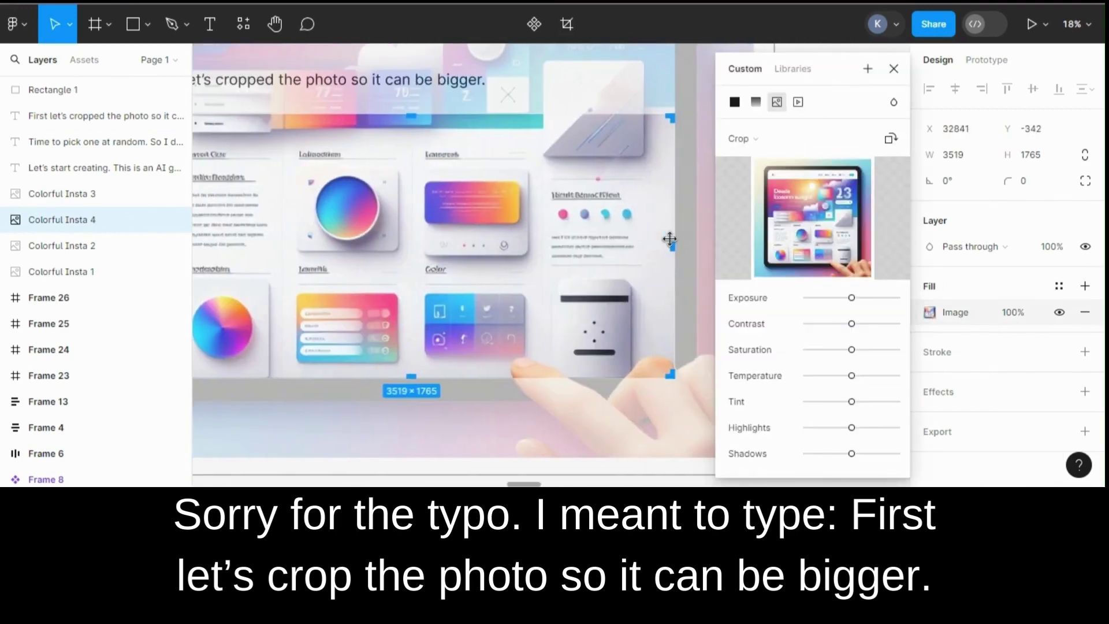
left_click_drag(673, 243, 530, 236)
left_click_drag(339, 376, 362, 262)
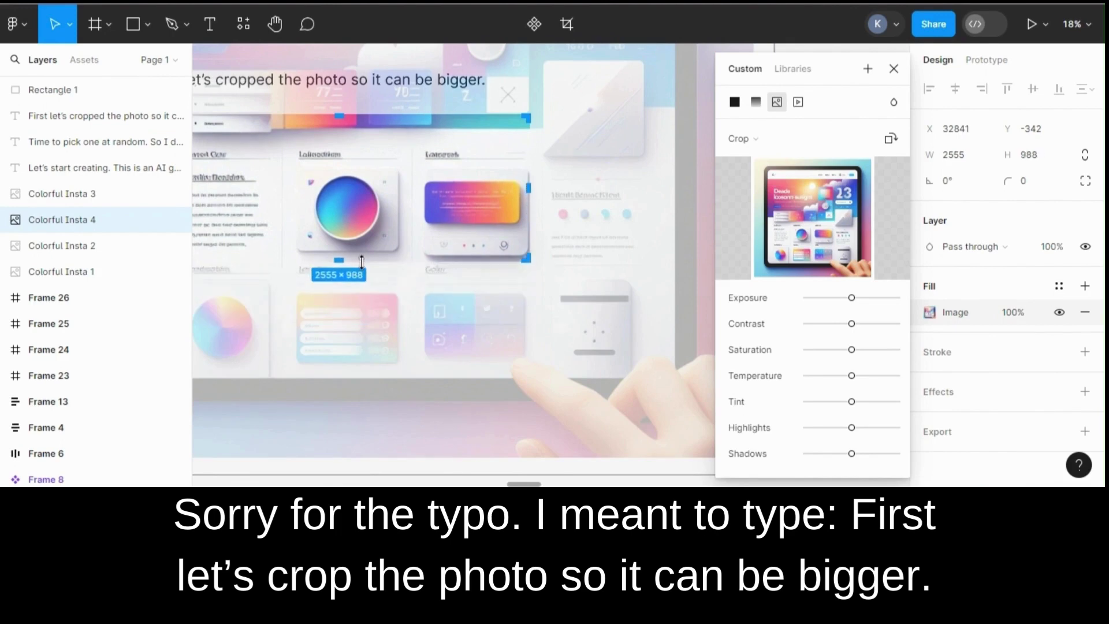
scroll(363, 261, "left", 2)
left_click_drag(411, 116, 414, 161)
left_click_drag(237, 219, 484, 218)
left_click(894, 69)
- Enlarge the cropped card image to more than twice its size and position it under the new note
left_click_drag(592, 213, 417, 267)
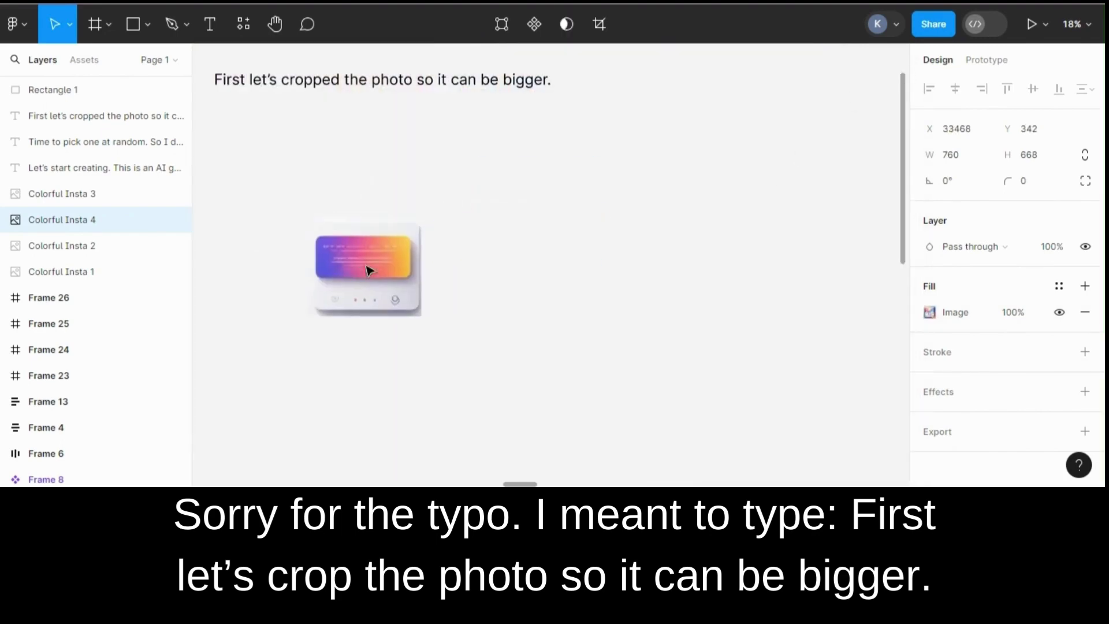
left_click_drag(423, 218, 574, 97)
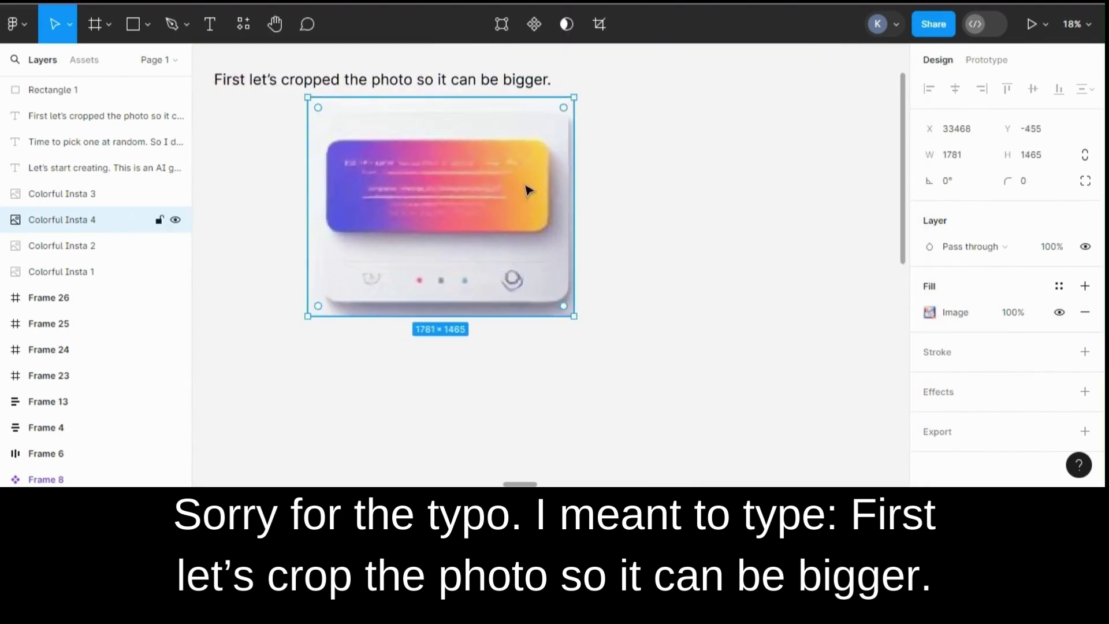
left_click_drag(574, 315, 588, 354)
left_click_drag(525, 217, 452, 203)
left_click(584, 254)
- Move the "First let's cropped the photo" note slightly higher to clear the enlarged card image
scroll(584, 254, "down", 3)
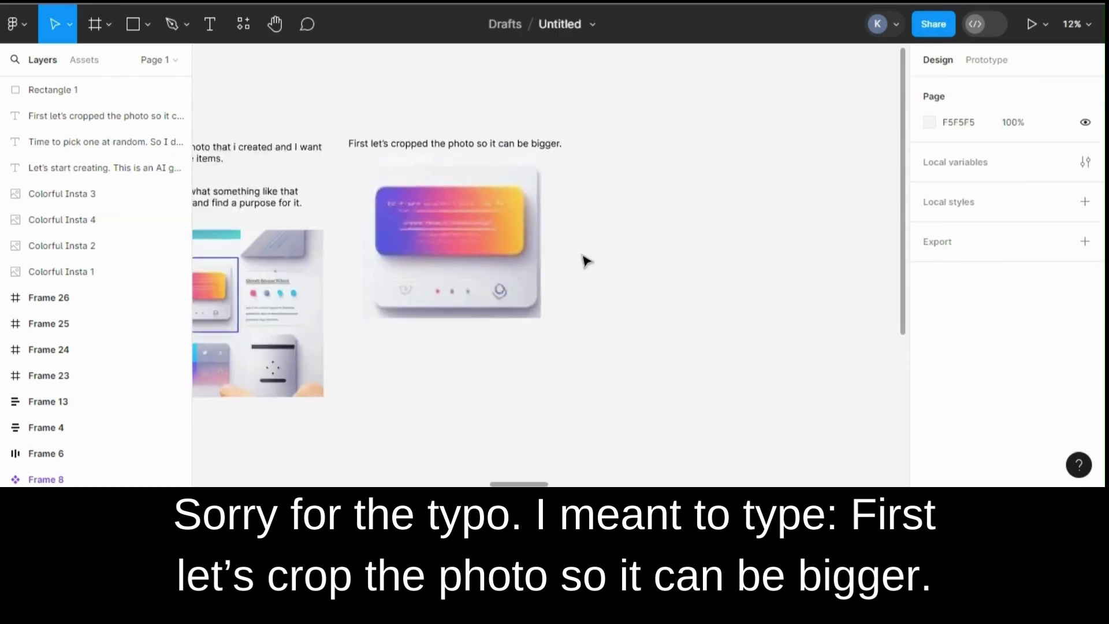
scroll(585, 254, "right", 3)
left_click(393, 141)
left_click_drag(445, 151, 432, 133)
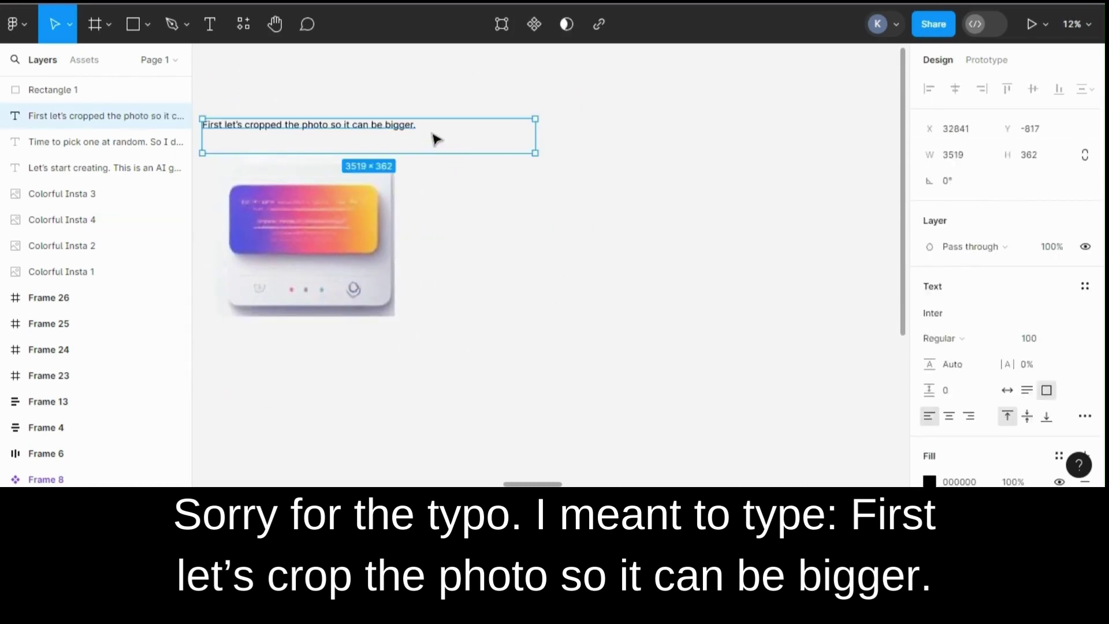
- Append "I will start by creating this." to the note above the card image
left_click(422, 127)
double_click(416, 125)
left_click(416, 125)
scroll(416, 124, "up", 3)
scroll(417, 125, "left", 3)
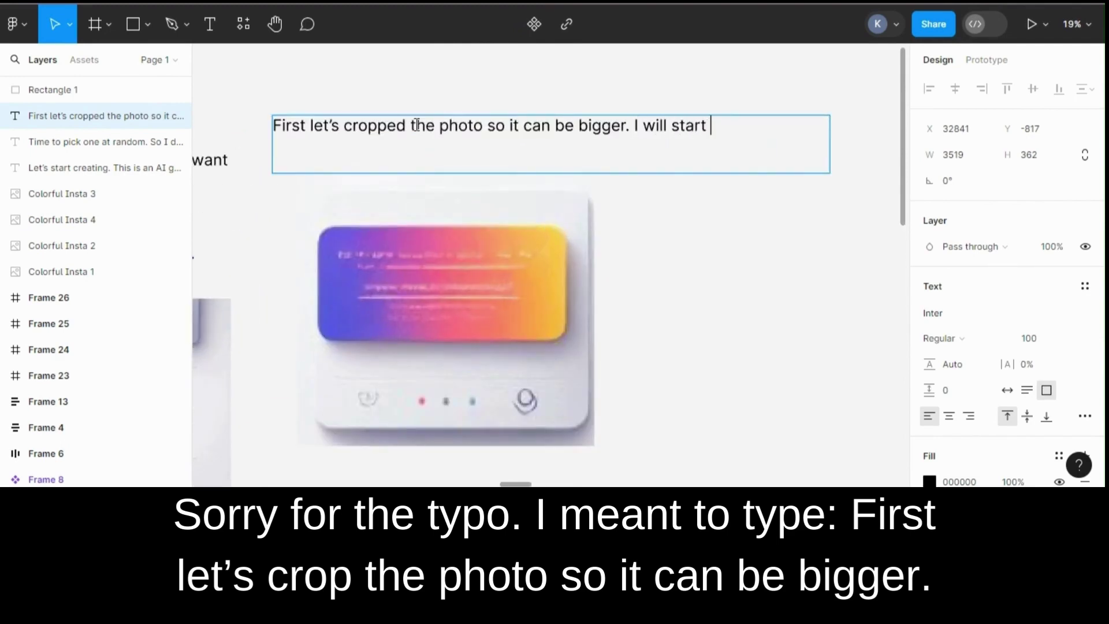
left_click(95, 24)
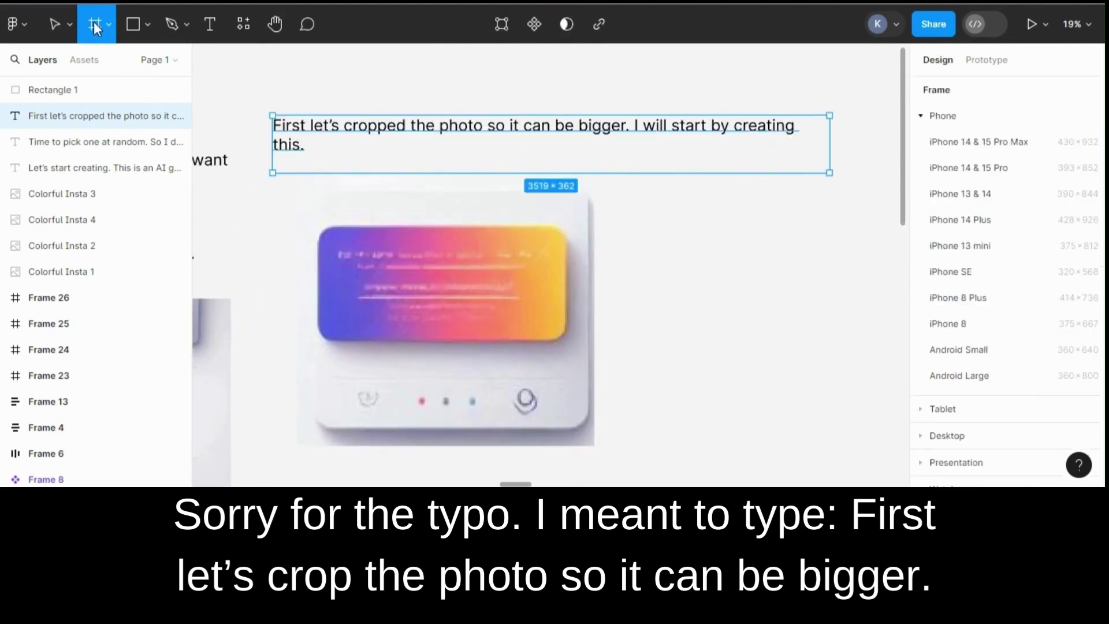
type("rea")
type("ting this.")
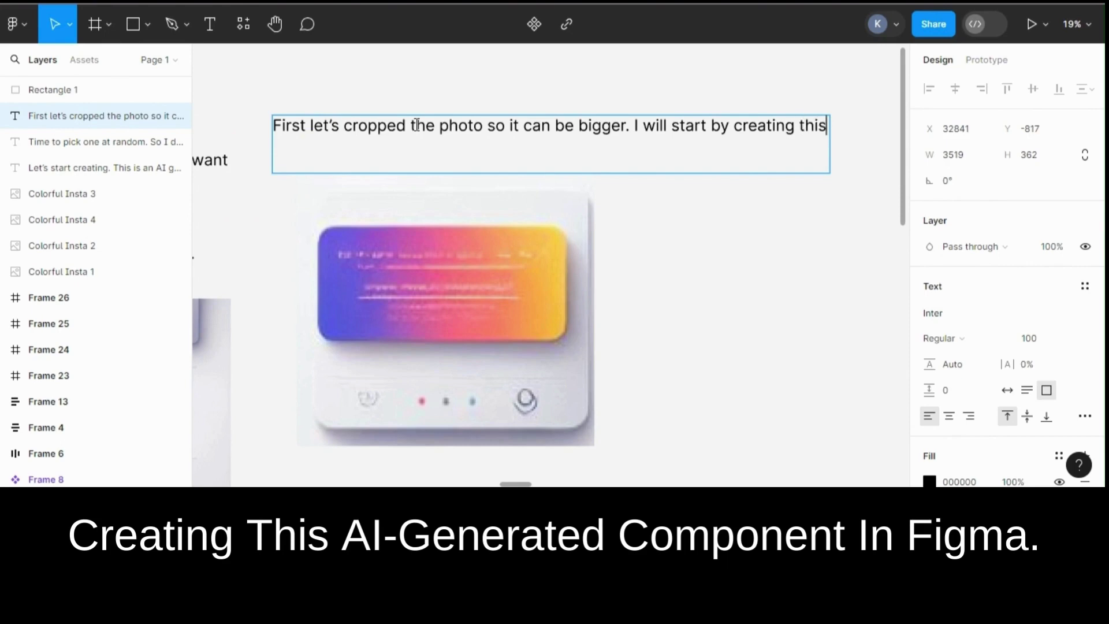
- Draw a frame about 1683 × 867 around the card's gradient panel and remove its white fill
left_click(94, 24)
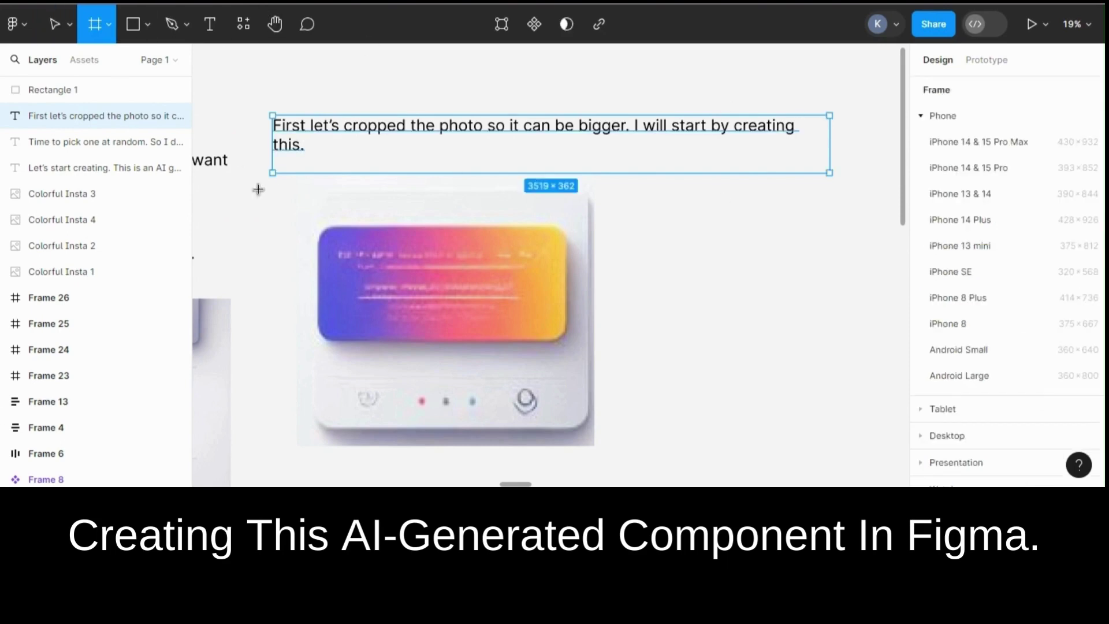
left_click_drag(314, 217, 580, 355)
scroll(1074, 306, "down", 2)
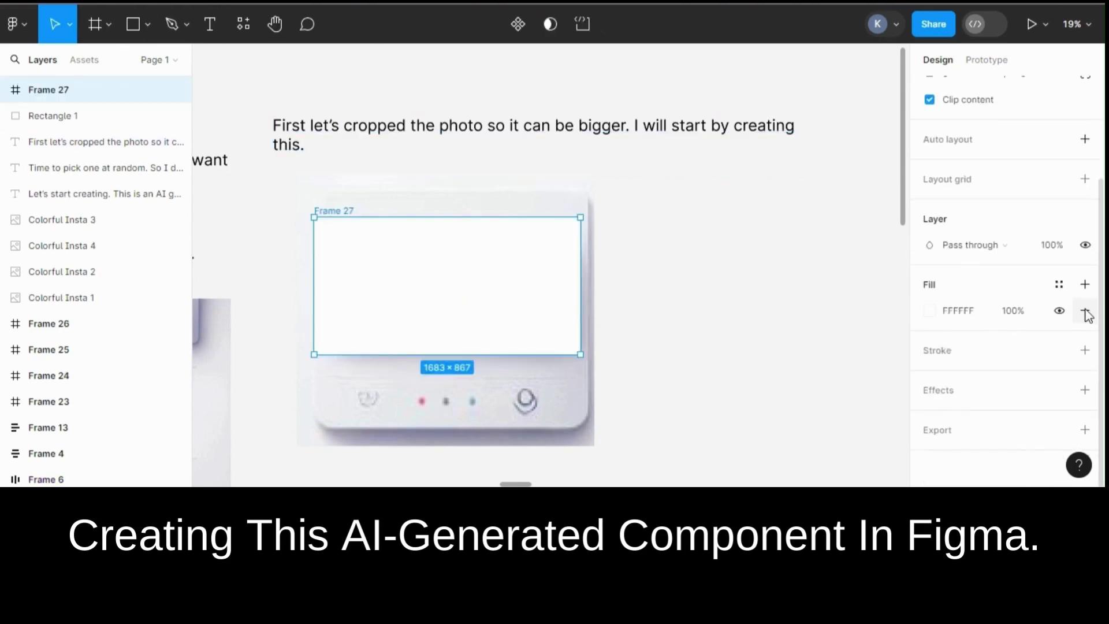
left_click(1084, 309)
- Outline the frame around the card's gradient panel with a 12-thick blue inside stroke
left_click(1084, 324)
left_click(1040, 379)
type("12")
key("Return")
left_click(929, 350)
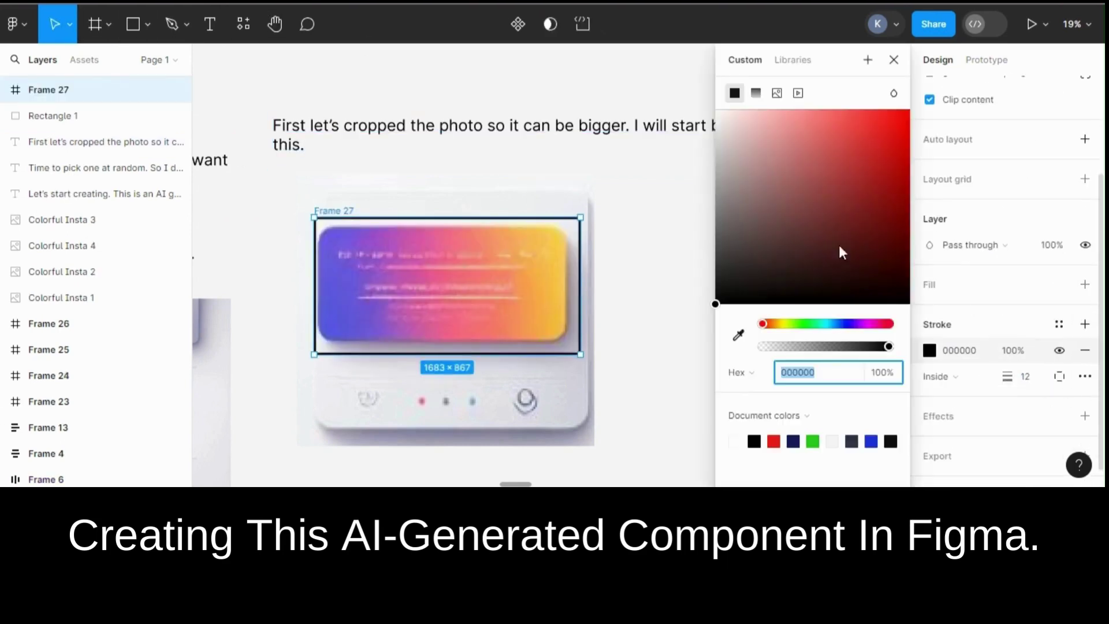
left_click(839, 323)
left_click(890, 140)
left_click(894, 60)
left_click(713, 208)
scroll(713, 208, "right", 2)
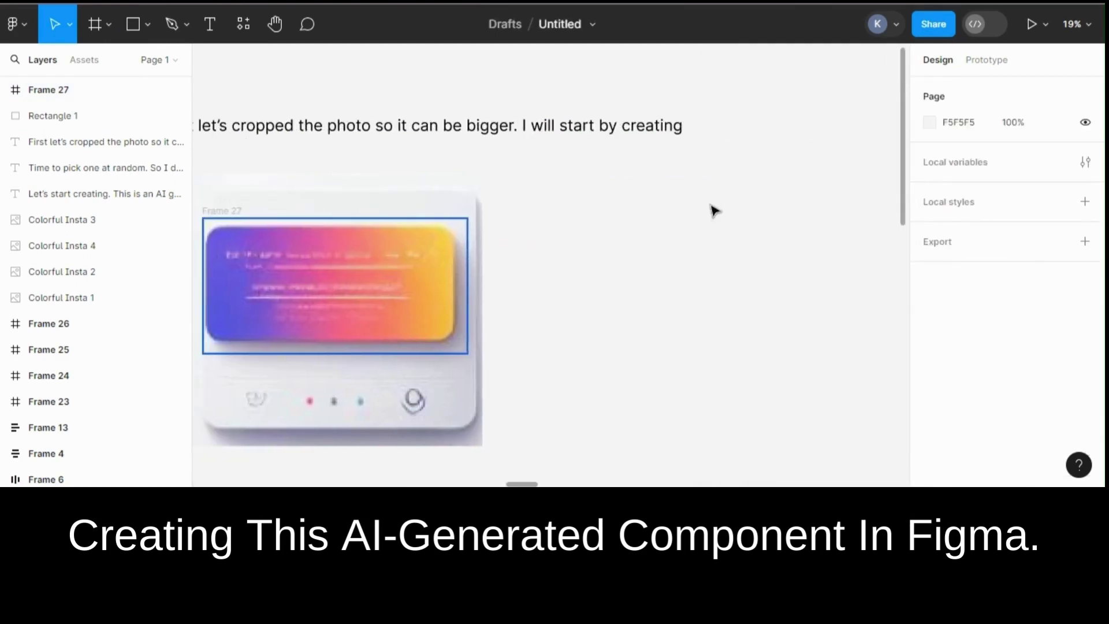
- Delete the blue-outlined frame from around the card's gradient panel
scroll(268, 136, "left", 3)
scroll(268, 137, "right", 1)
scroll(267, 136, "up", 3)
scroll(269, 139, "right", 2)
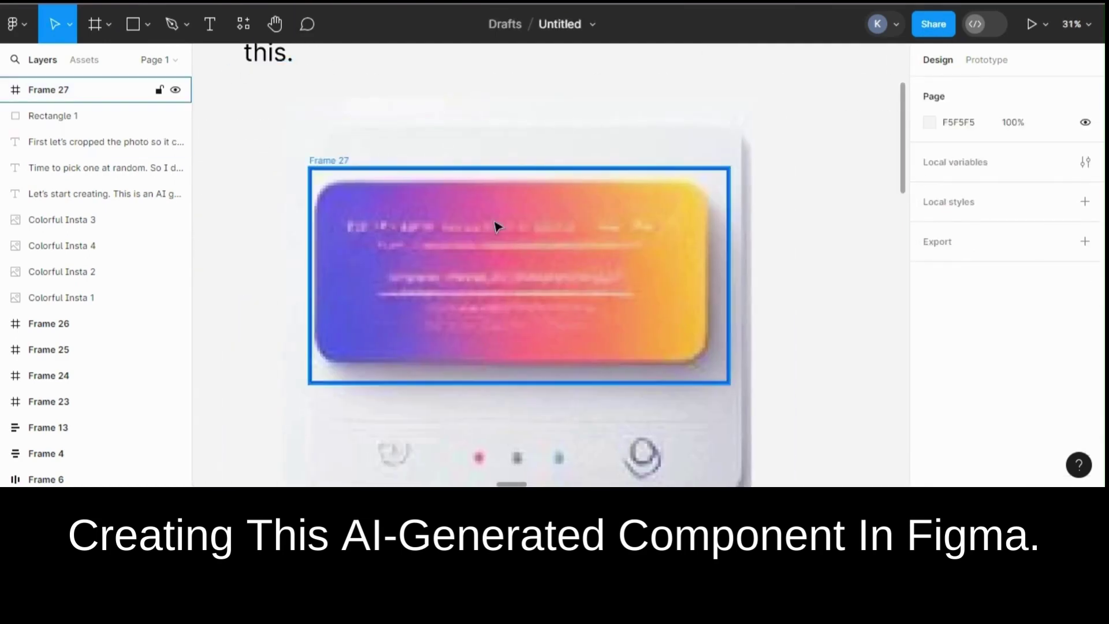
left_click(452, 207)
key("Delete")
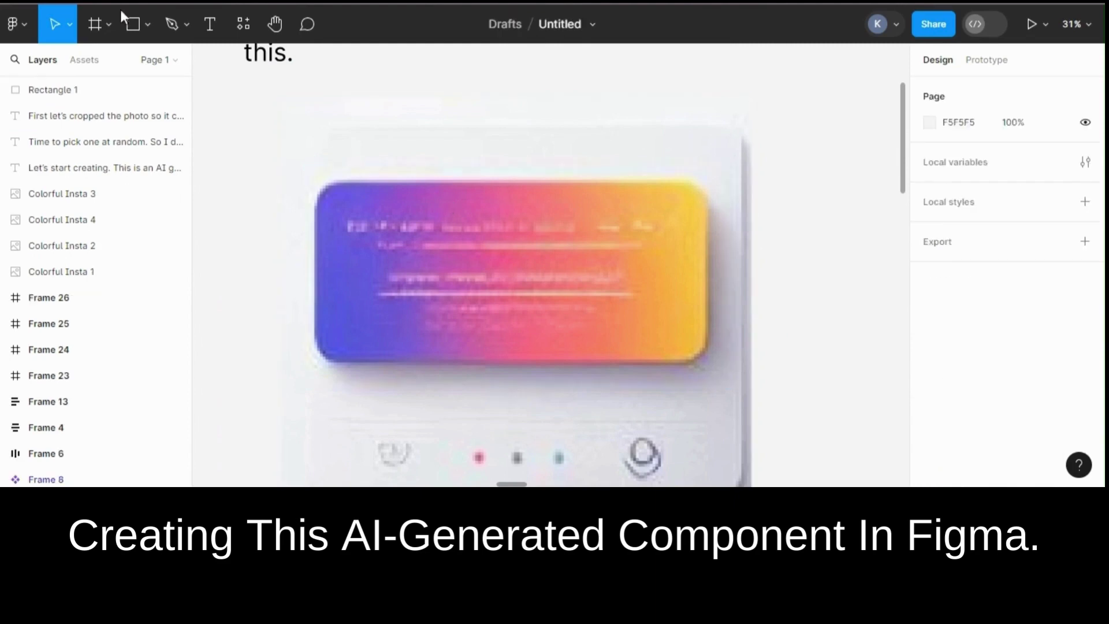
- Draw a frame about 1582 × 757 that covers the gradient panel in the card image
left_click(95, 23)
left_click_drag(317, 181, 708, 364)
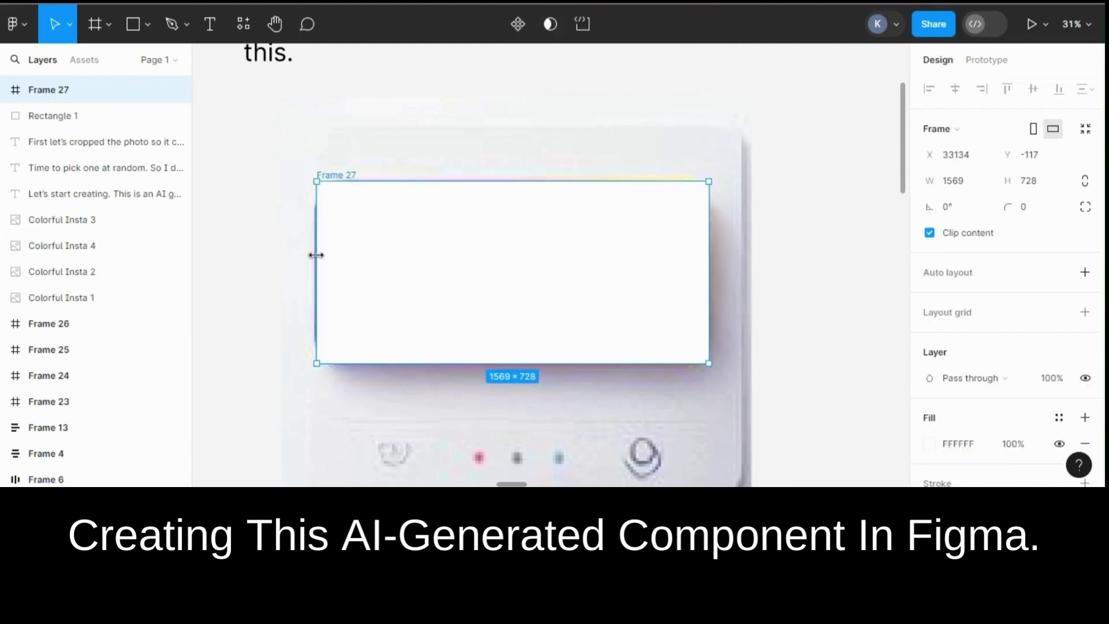
left_click_drag(314, 253, 313, 255)
left_click_drag(493, 181, 490, 173)
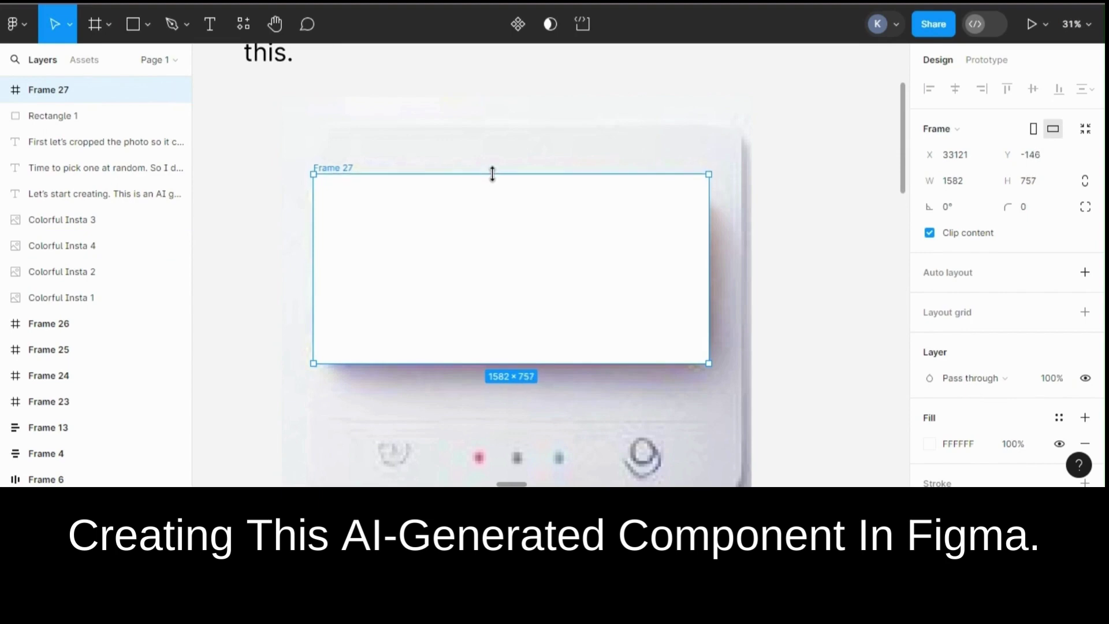
- Reduce the new frame's height to about 751 and set its corner radius to 100
left_click(1040, 206)
type("80")
key("Return")
mouse_move(580, 267)
left_mouse_down()
mouse_move(602, 309)
mouse_move(602, 271)
left_mouse_up()
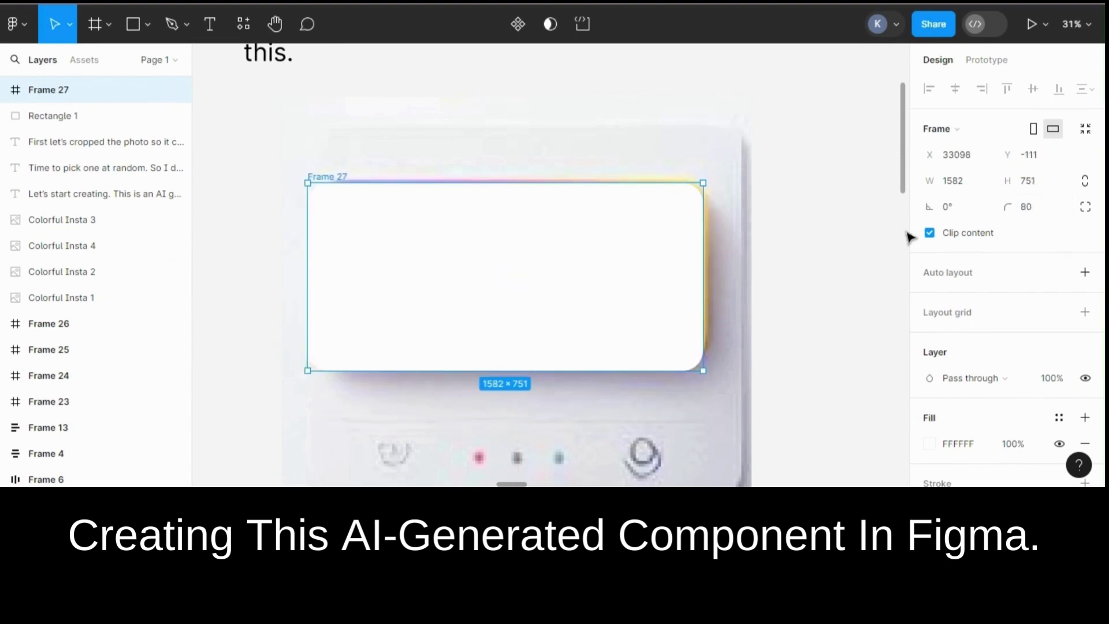
left_click(1032, 206)
type("60")
key("Return")
type("100")
key("Return")
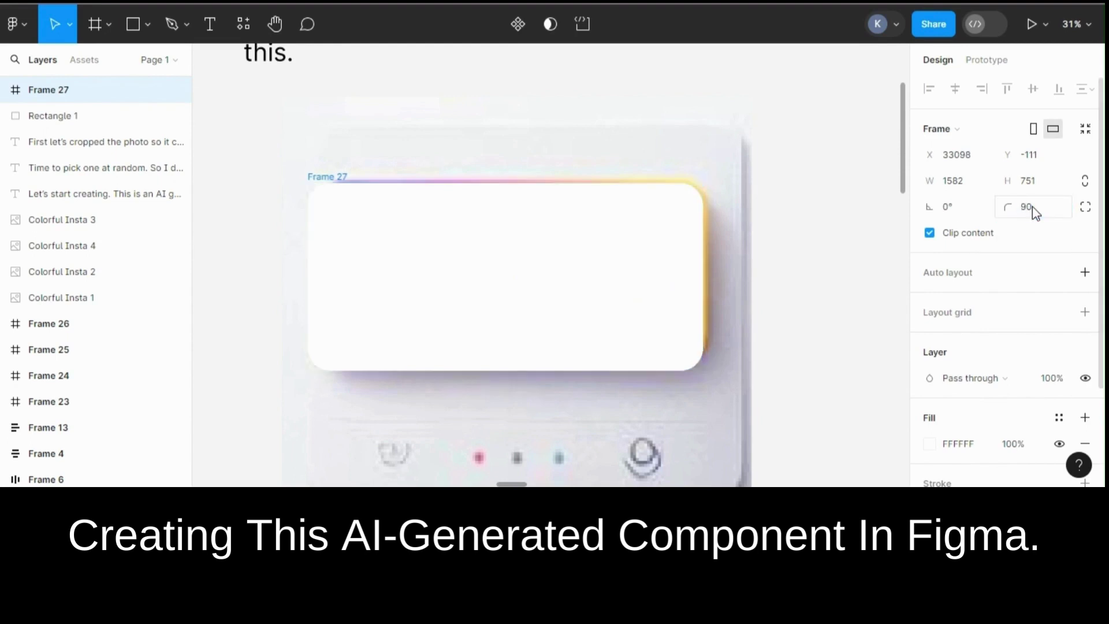
- Move the rounded white frame off the card image and place it just to the image's right
left_click_drag(658, 257, 661, 254)
left_click_drag(513, 253, 708, 265)
scroll(644, 281, "down", 3)
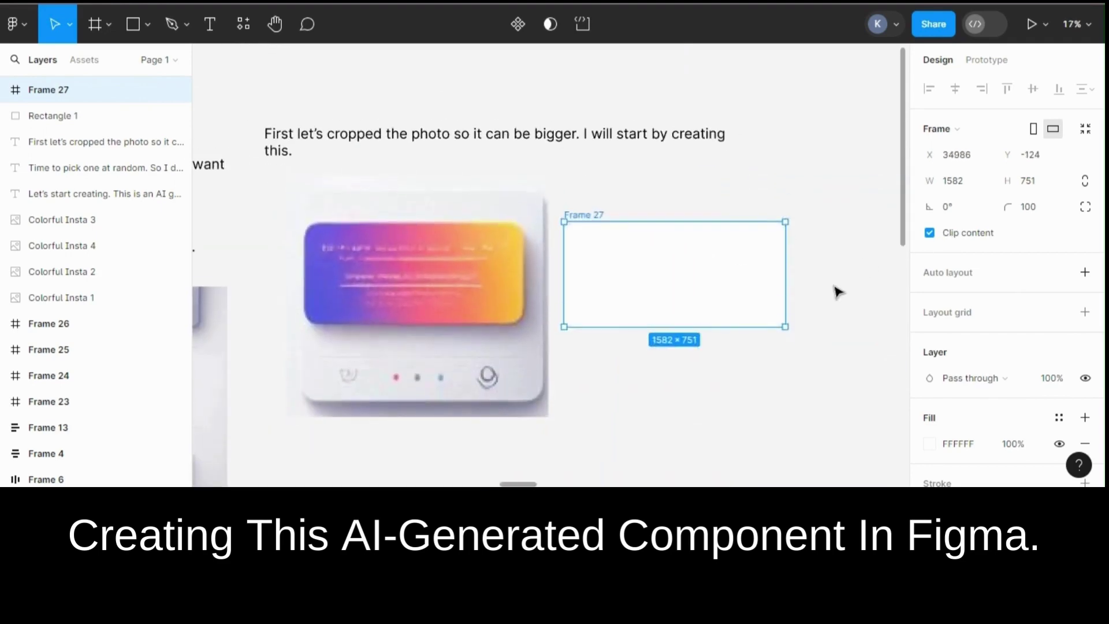
- Change the frame's fill to a linear gradient running horizontally from its left edge to its right edge
left_click(929, 443)
scroll(634, 270, "right", 3)
left_click(755, 93)
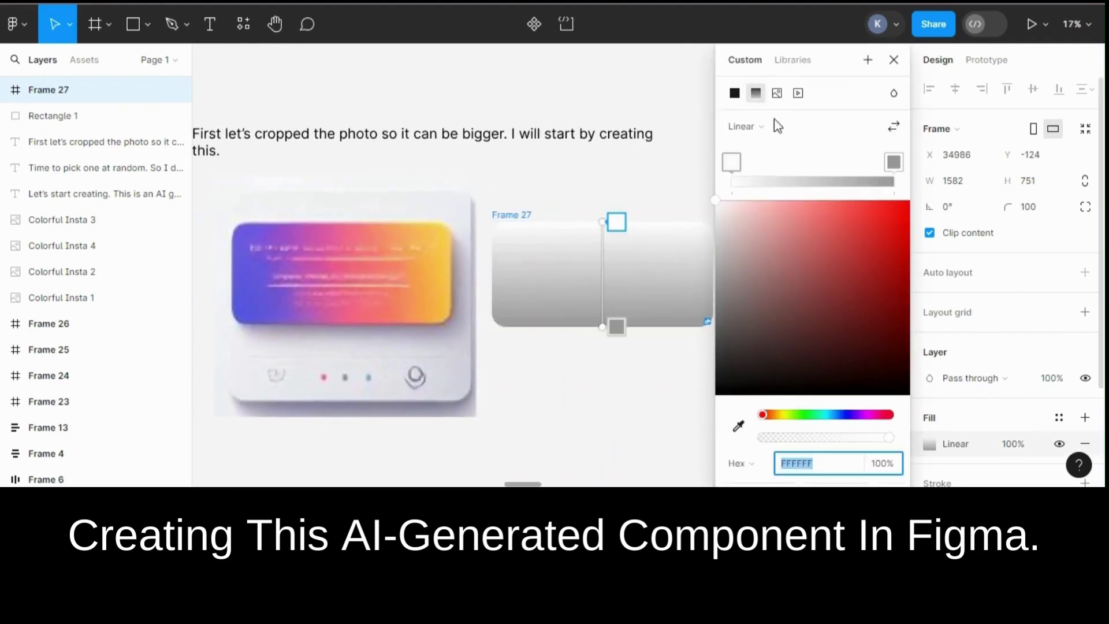
left_click(761, 124)
left_click(760, 125)
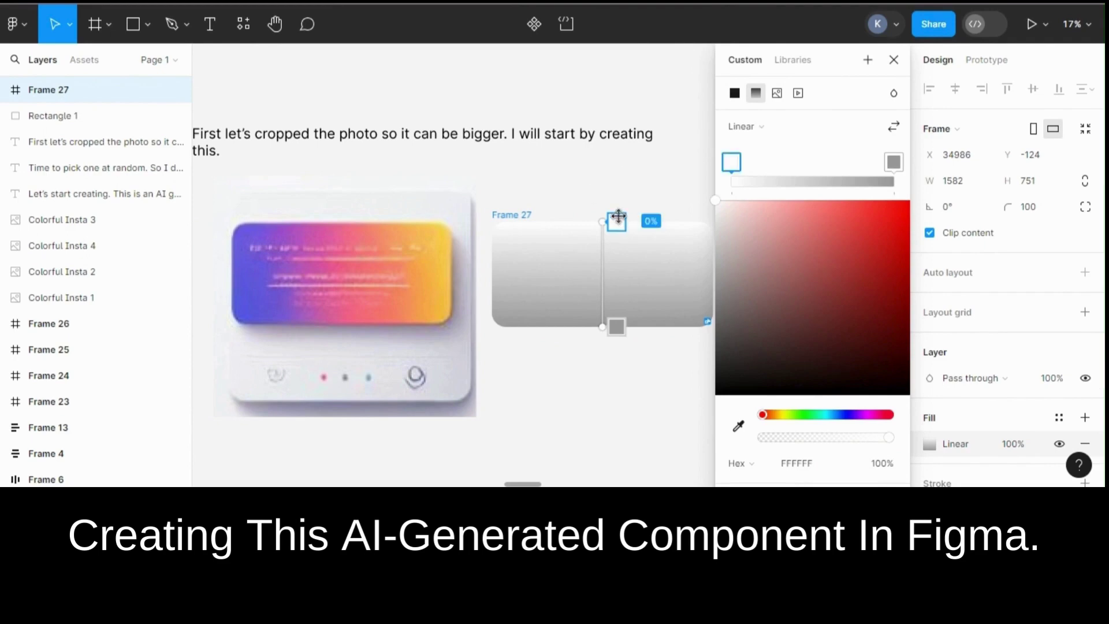
left_click_drag(617, 221, 493, 274)
scroll(494, 274, "right", 2)
left_click_drag(563, 327, 670, 275)
scroll(479, 226, "left", 3)
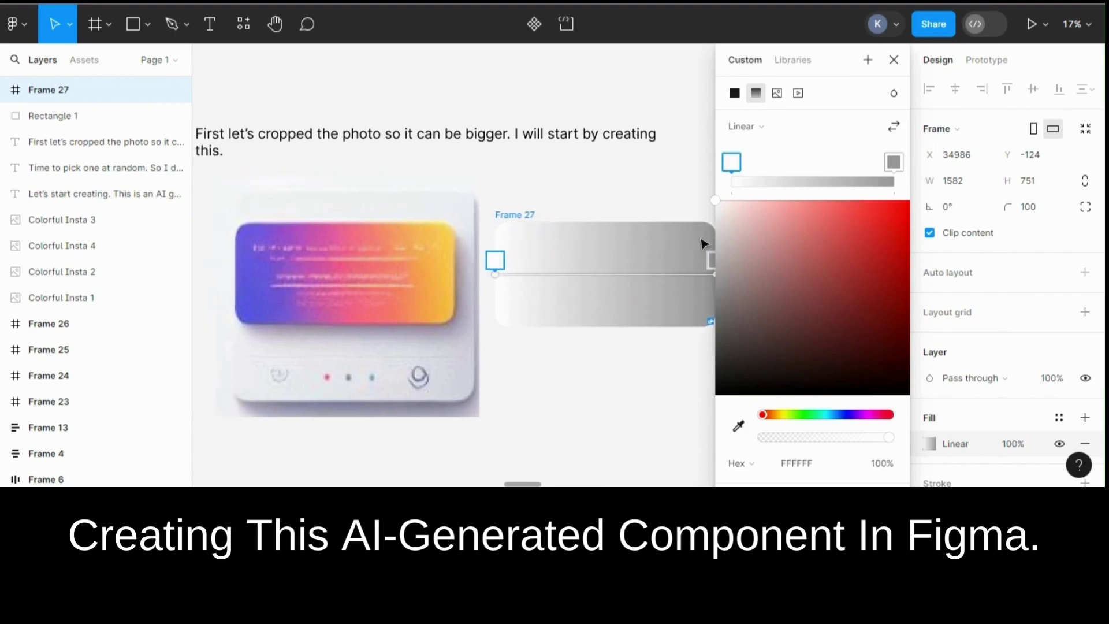
- Sample the gradient's end colours from the card image: violet 5857DB for the left stop and yellow F8CB4A for the right
left_click(738, 425)
left_click(257, 306)
scroll(479, 225, "right", 3)
left_click(893, 161)
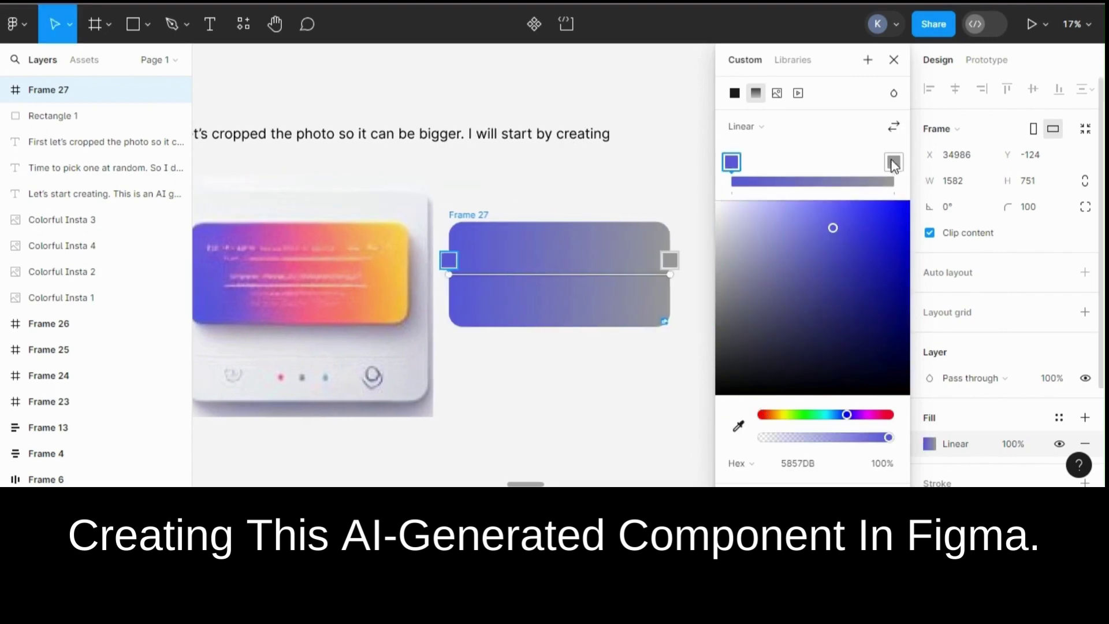
left_click(738, 426)
left_click(402, 238)
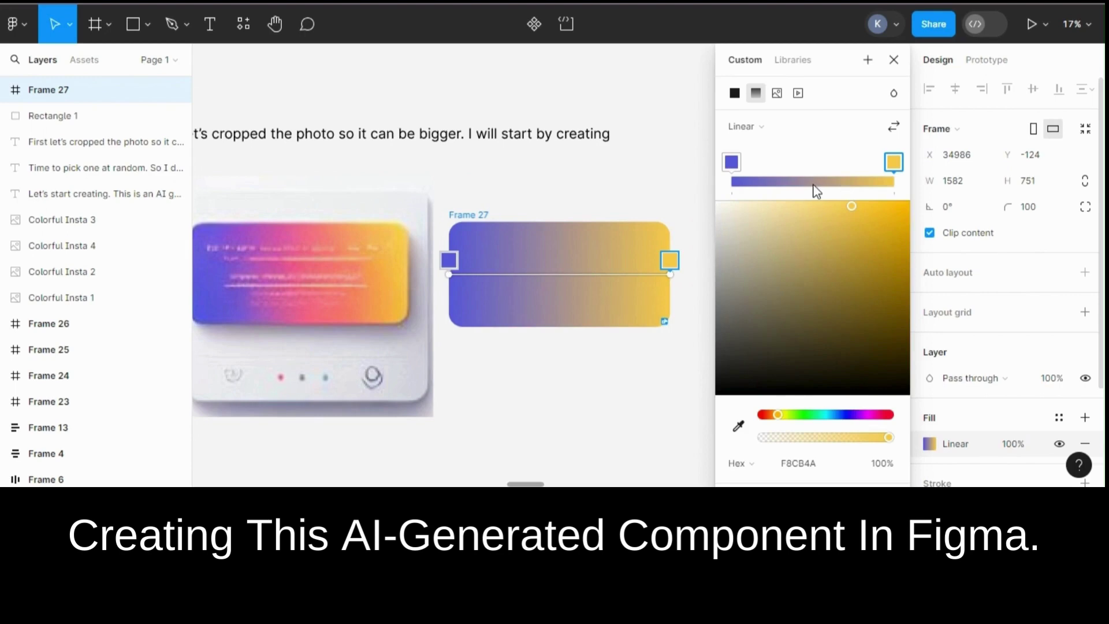
- Add a middle gradient stop in pink EA648E sampled from the card image and shift it slightly towards the yellow end
left_click(816, 184)
left_click(740, 426)
left_click(300, 236)
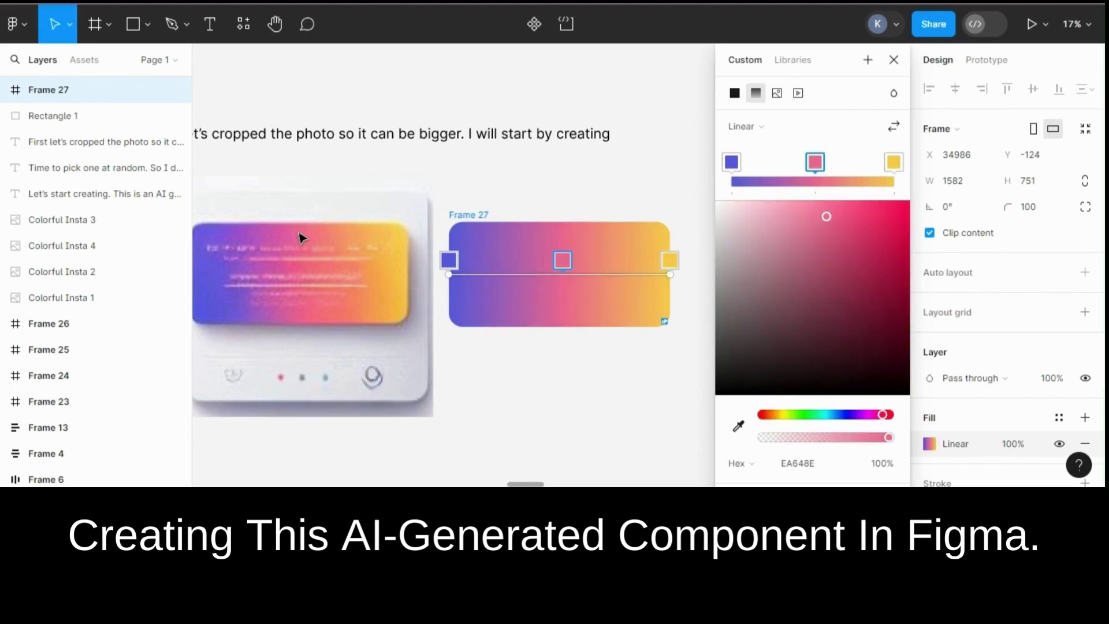
left_click_drag(814, 164, 828, 164)
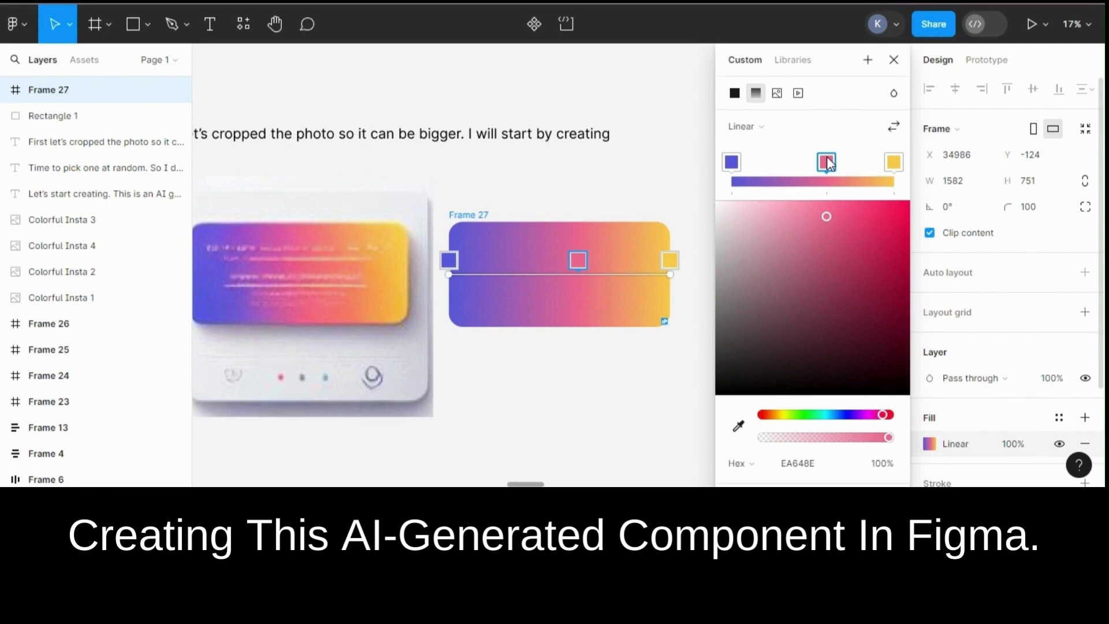
mouse_move(827, 165)
left_mouse_down()
mouse_move(846, 164)
mouse_move(834, 166)
left_mouse_up()
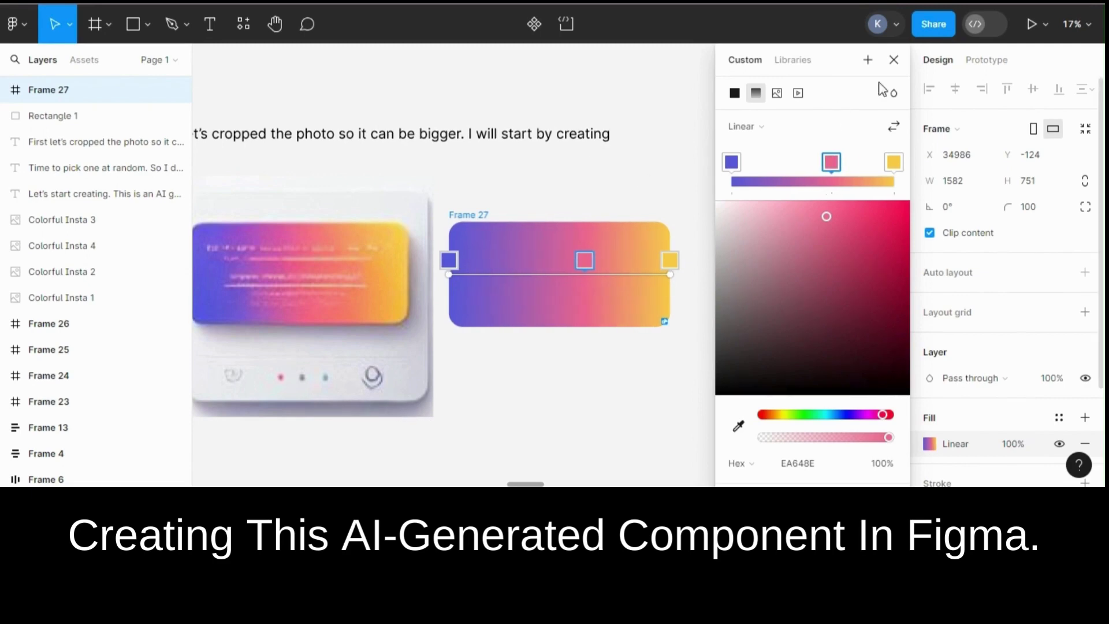
left_click(893, 60)
- Add a drop shadow to the gradient frame with a blur of 10
scroll(676, 266, "left", 5)
scroll(989, 404, "down", 3)
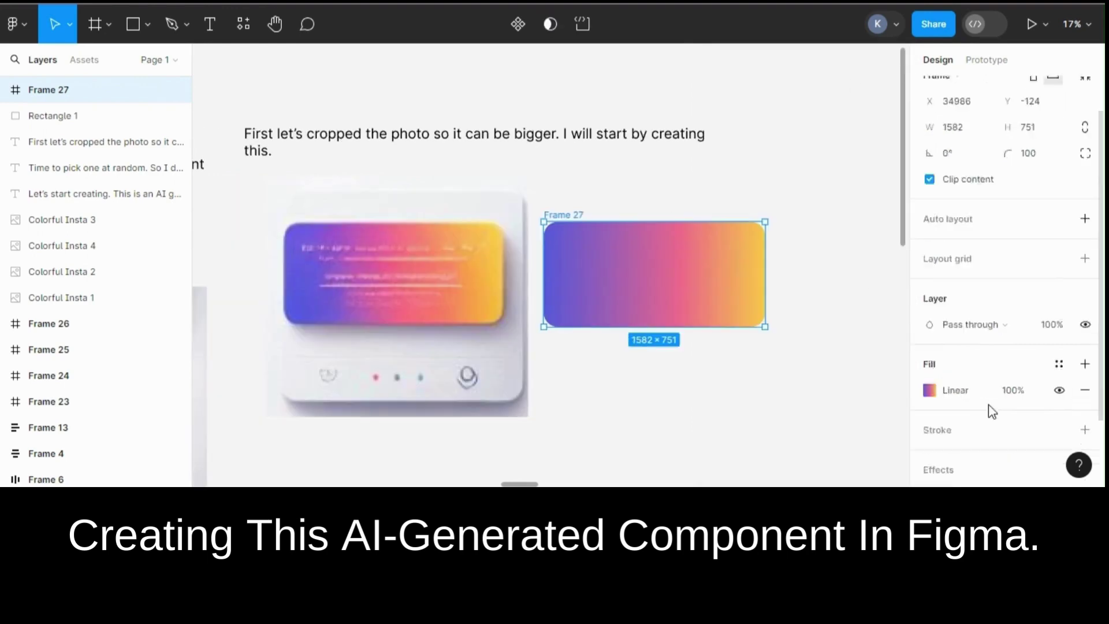
left_click(989, 401)
left_click(930, 417)
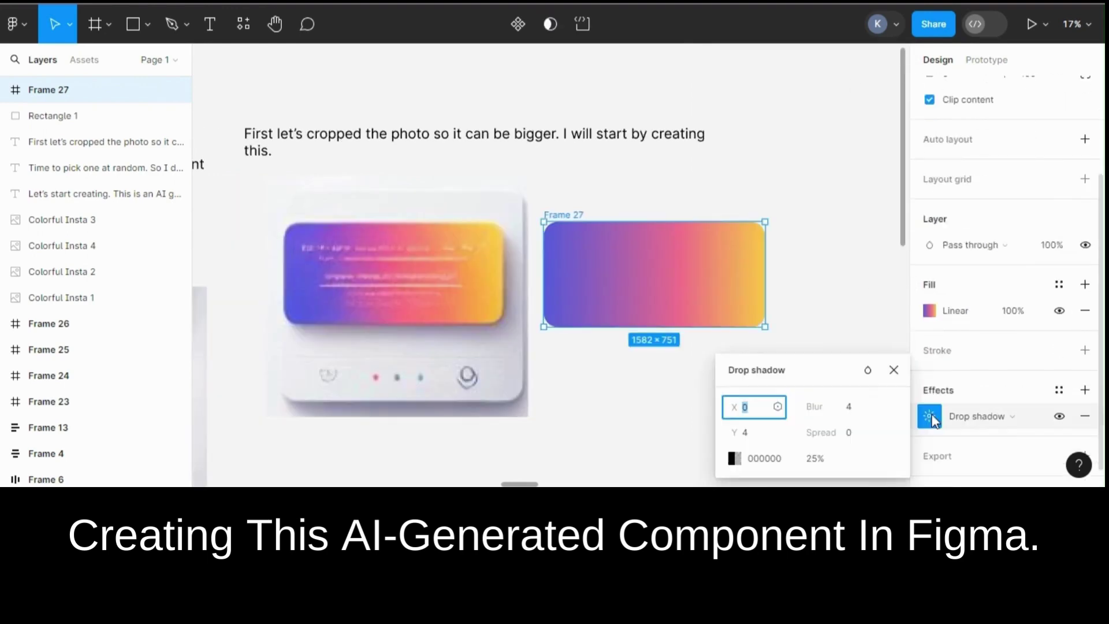
left_click(871, 406)
type("10")
key("Return")
- Set the drop shadow's vertical offset to 35
left_click(763, 437)
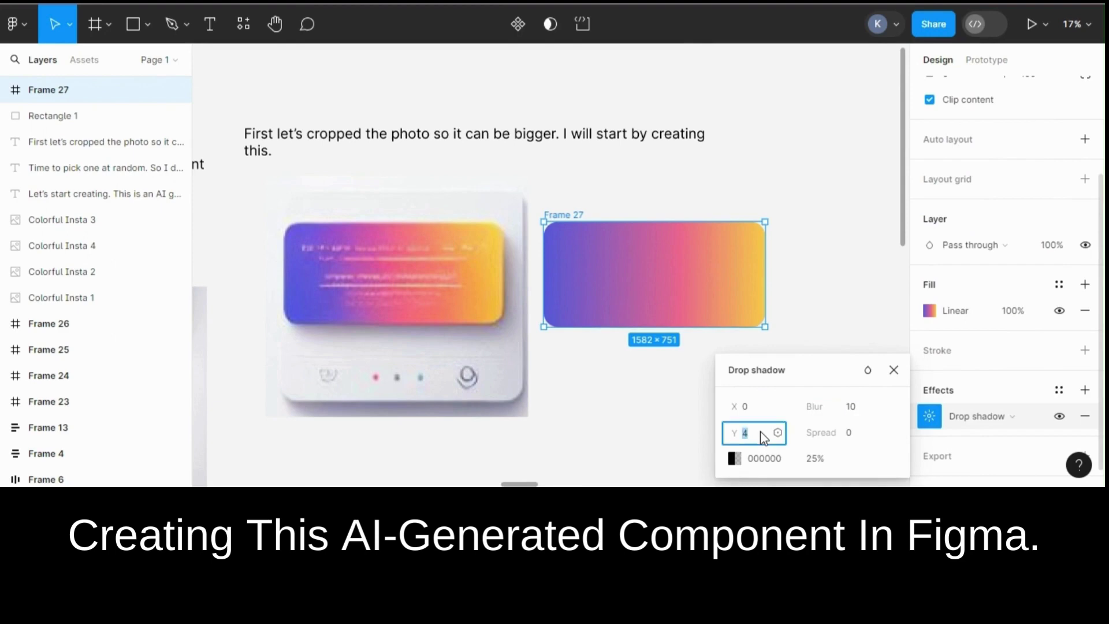
type("7")
key("Return")
type("25")
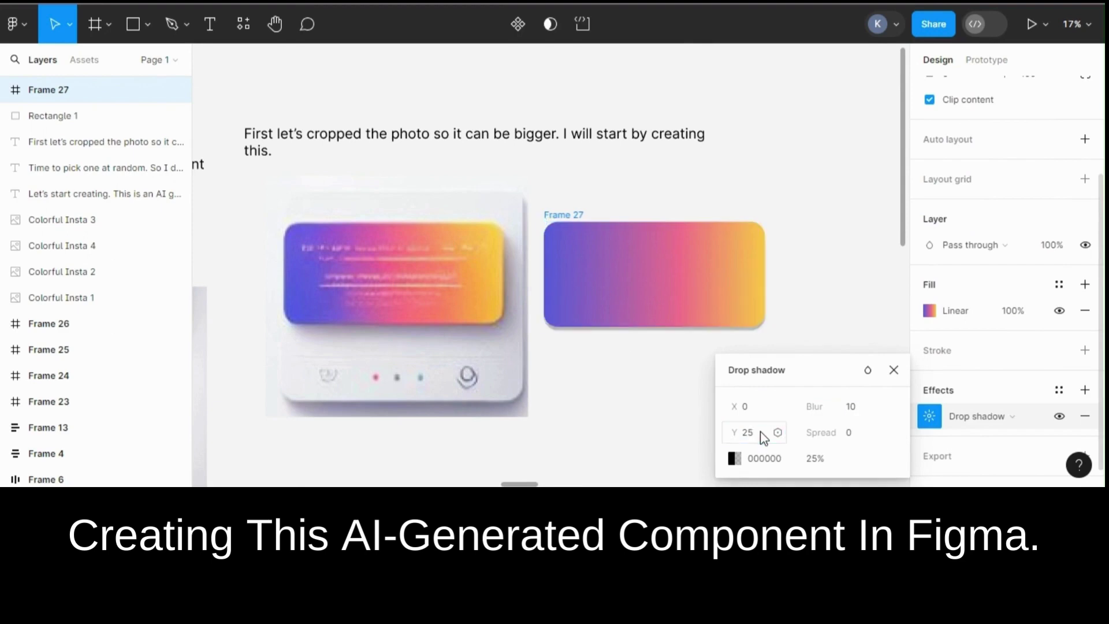
key("Return")
type("35")
key("Return")
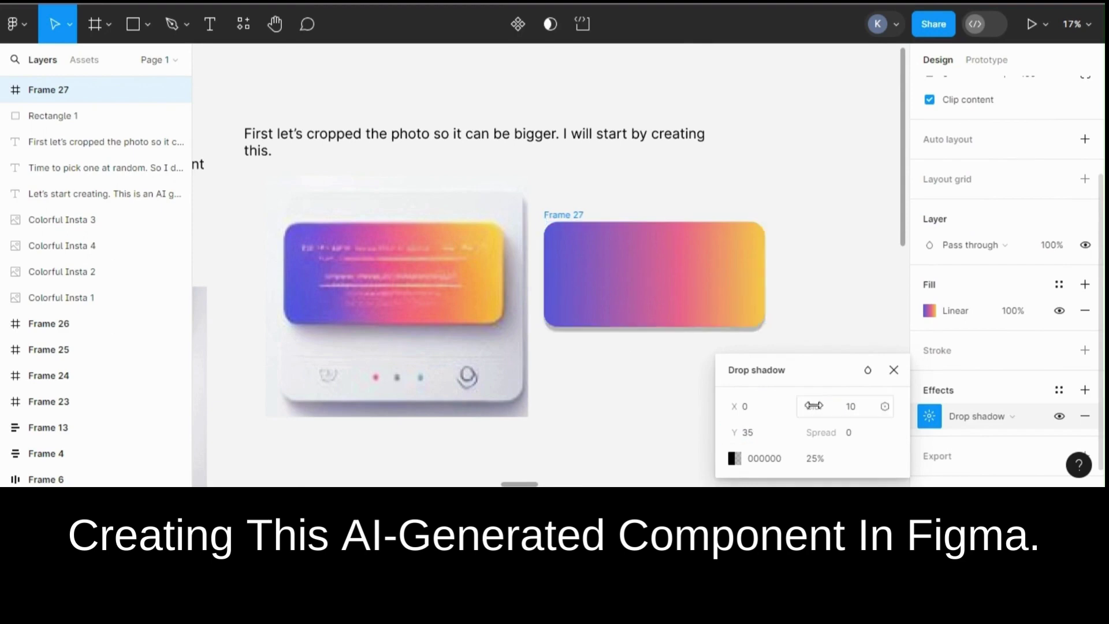
- Set the drop shadow's blur to 20 and its opacity to 50%
left_click(858, 409)
type("20")
key("Return")
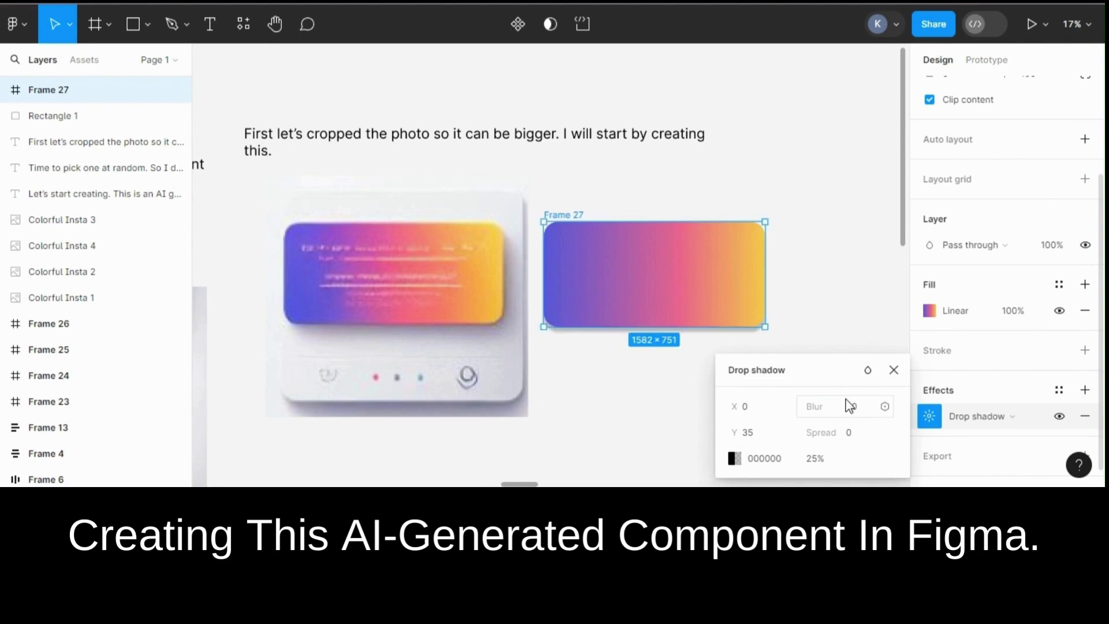
left_click(823, 458)
type("70")
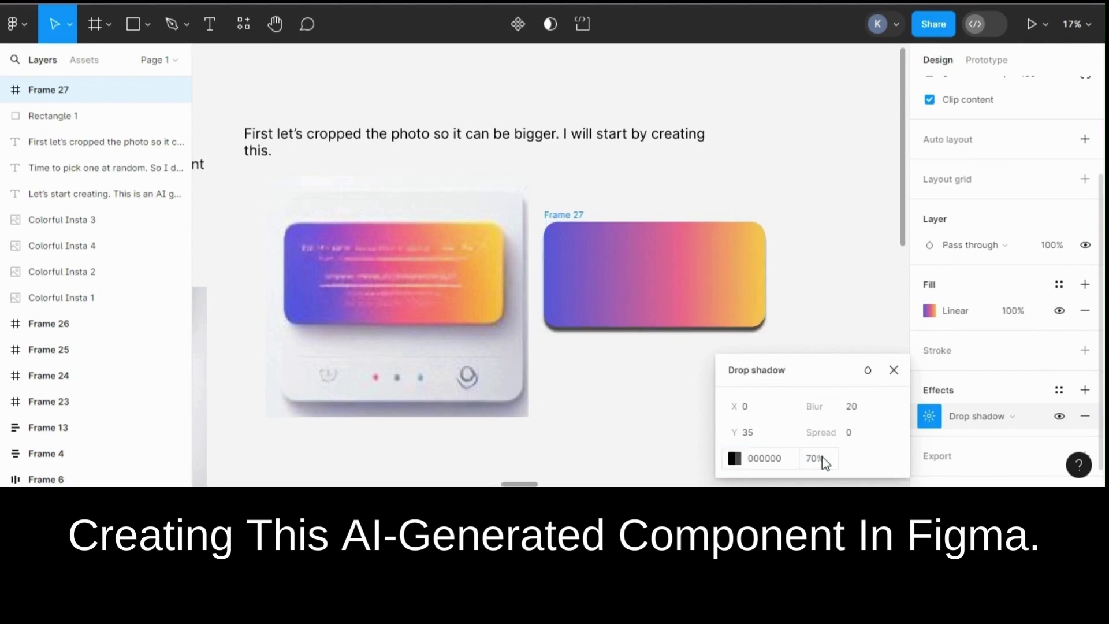
key("Return")
type("20")
key("Return")
left_click(823, 456)
type("50")
key("Return")
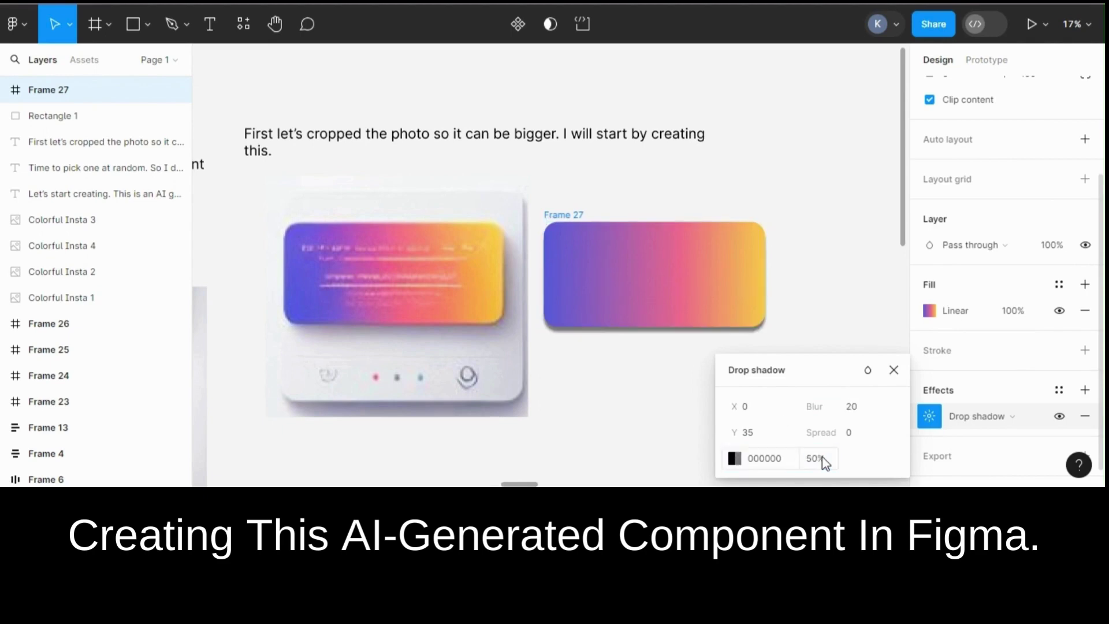
left_click(823, 457)
- Soften the gradient frame's drop shadow by setting its blur to 90, and deselect the frame
left_click(861, 409)
type("60")
key("Return")
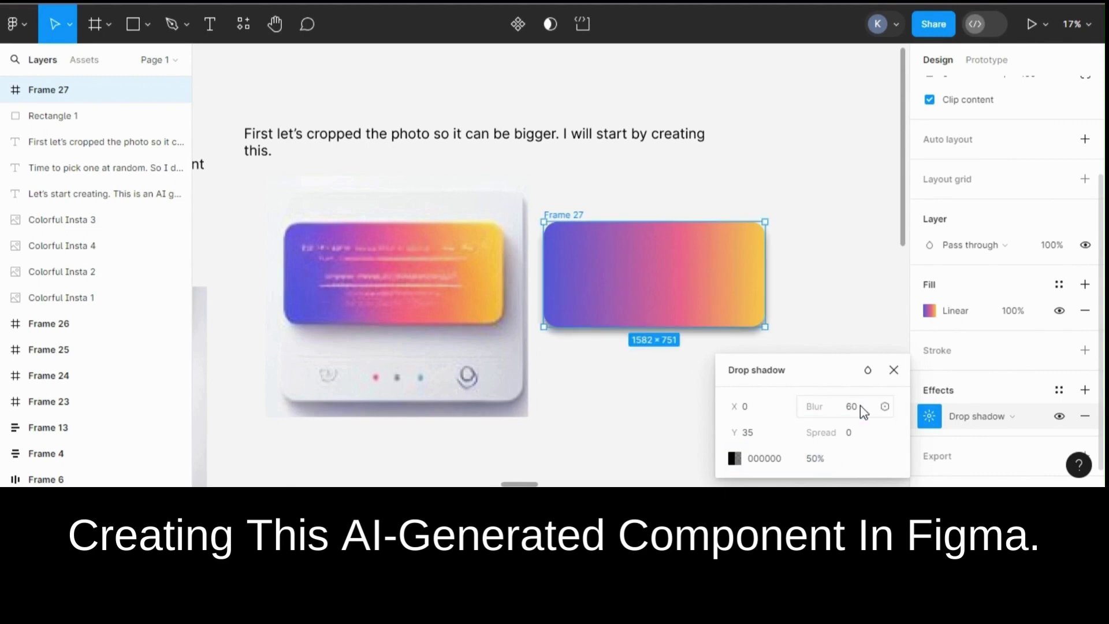
type("90")
key("Return")
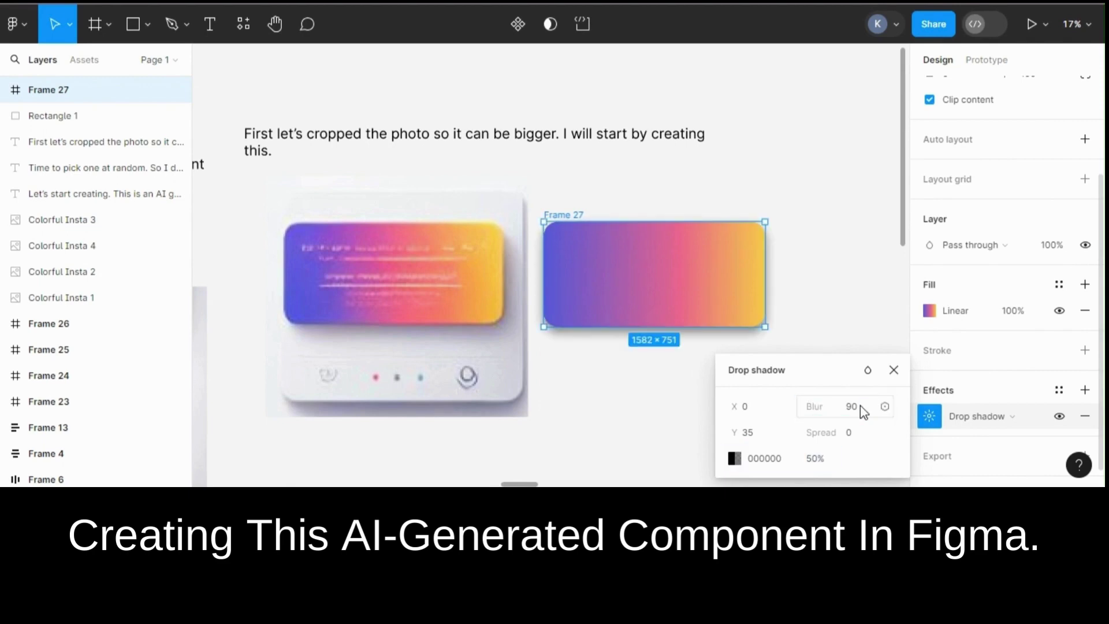
left_click(893, 369)
left_click(865, 341)
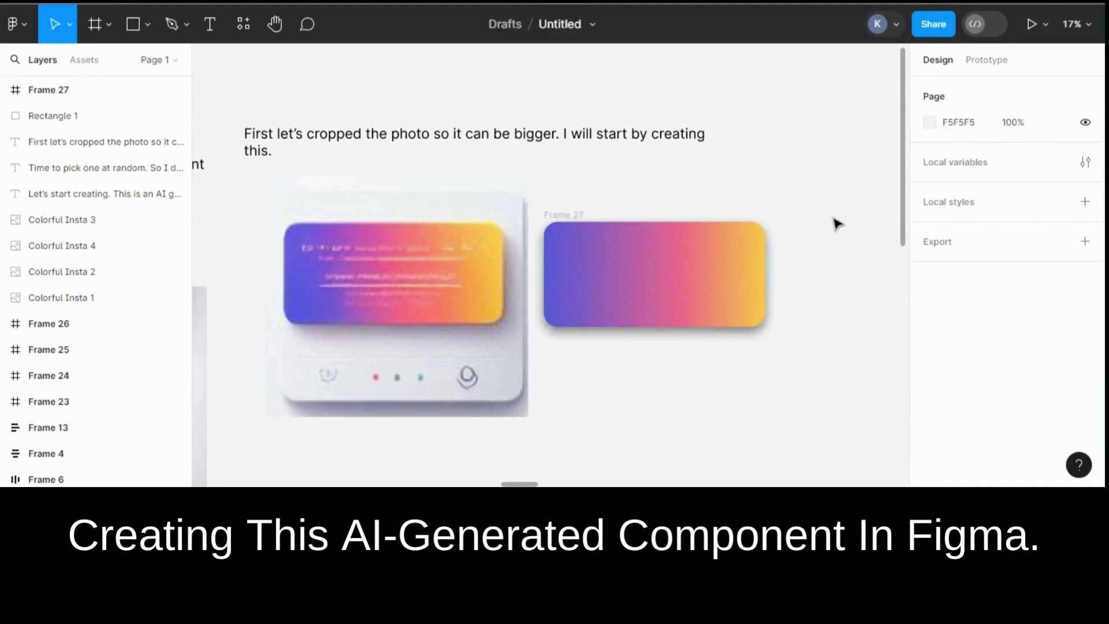
left_click_drag(570, 216, 756, 143)
scroll(577, 173, "down", 3)
scroll(488, 104, "left", 3)
left_click(690, 104)
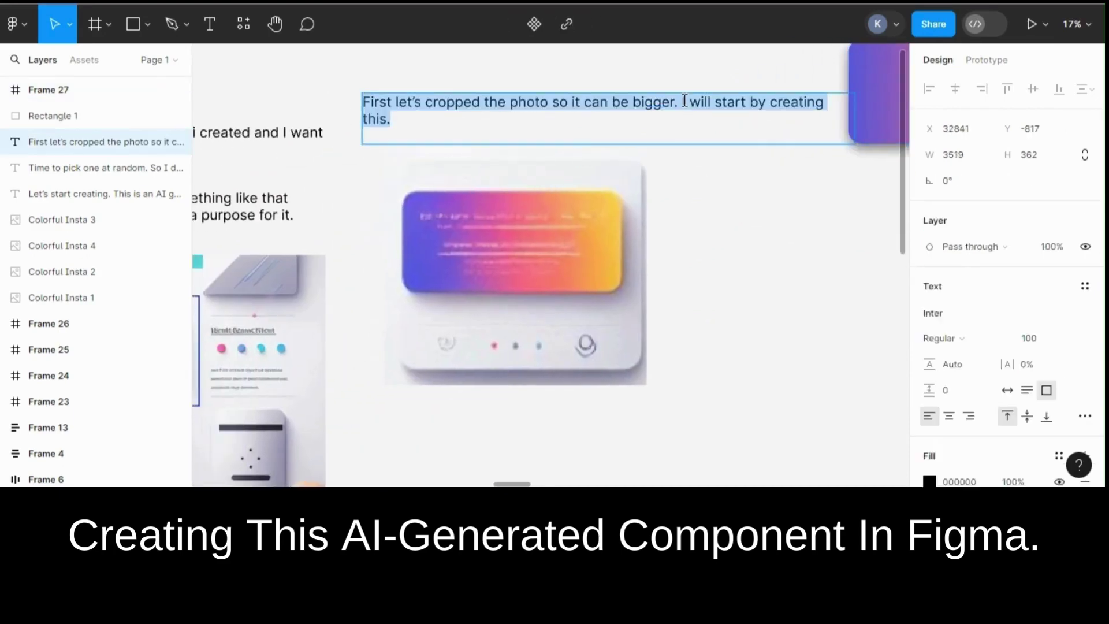
left_click_drag(684, 105, 722, 105)
key("ctrl+a")
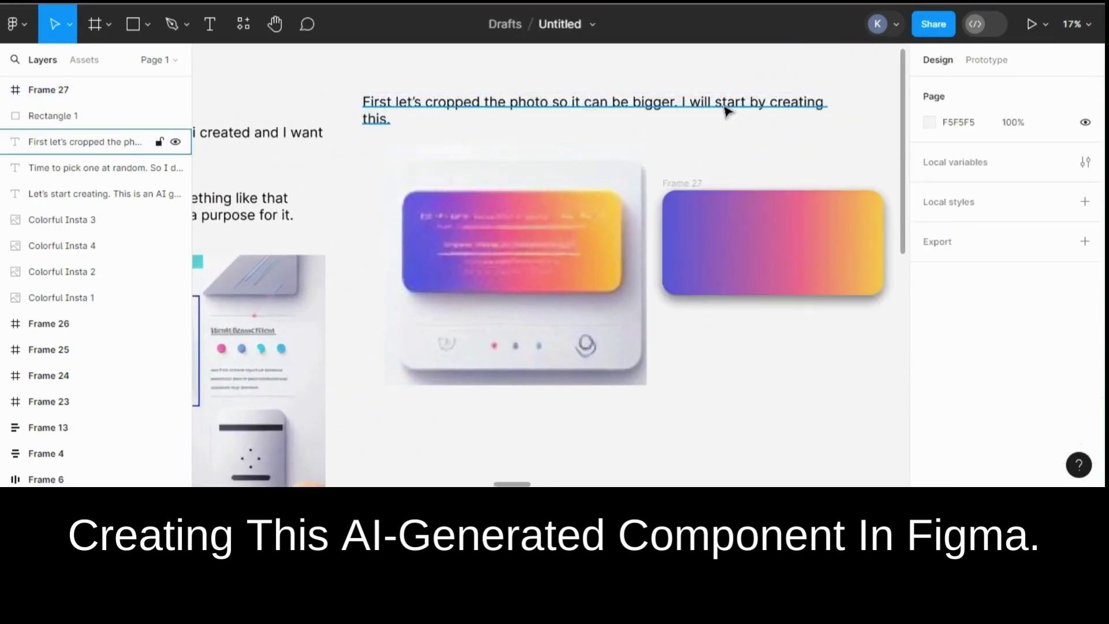
- Replace the note's second sentence above the card image with "Now I am going to put some random words in it."
scroll(765, 164, "right", 3)
scroll(763, 159, "left", 1)
scroll(763, 159, "up", 3)
scroll(763, 159, "left", 4)
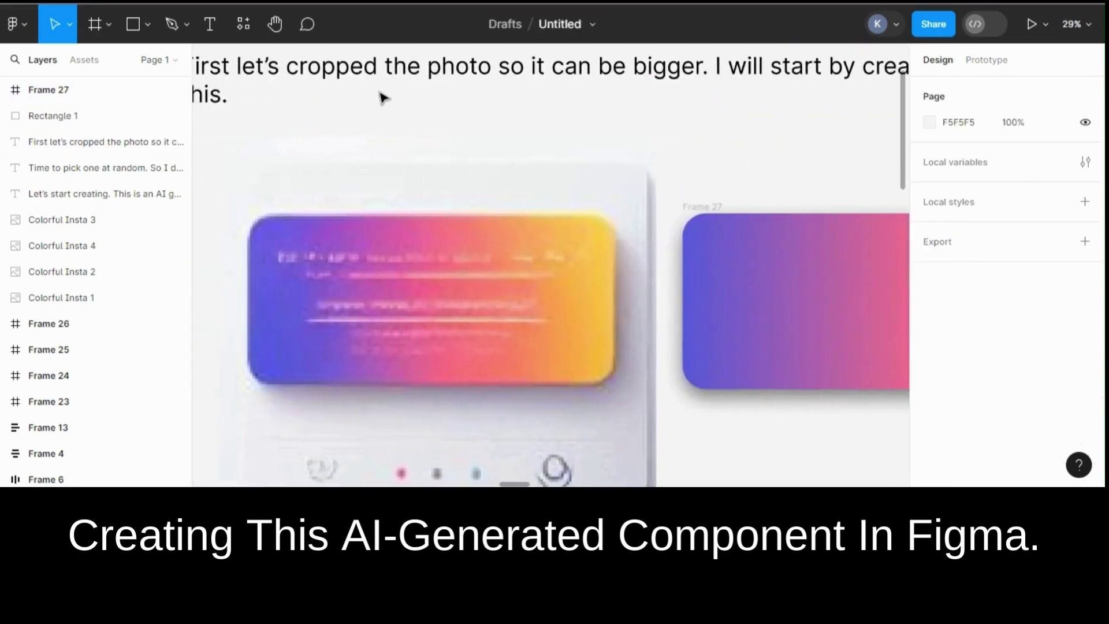
double_click(213, 95)
left_click(561, 55)
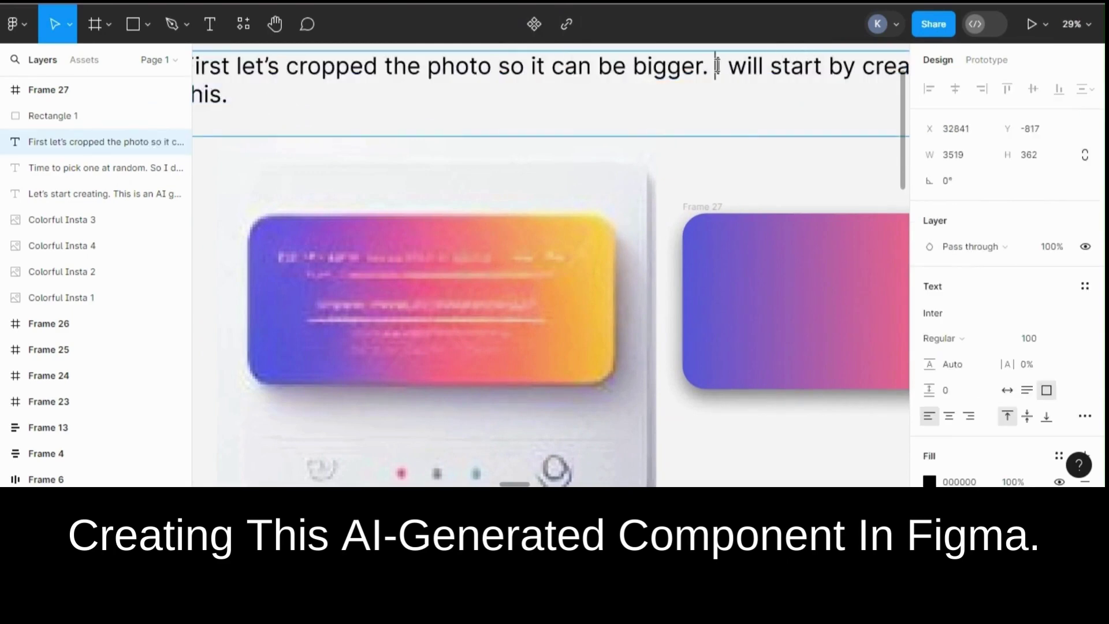
left_click_drag(718, 64, 749, 94)
key("BackSpace")
scroll(751, 112, "down", 3)
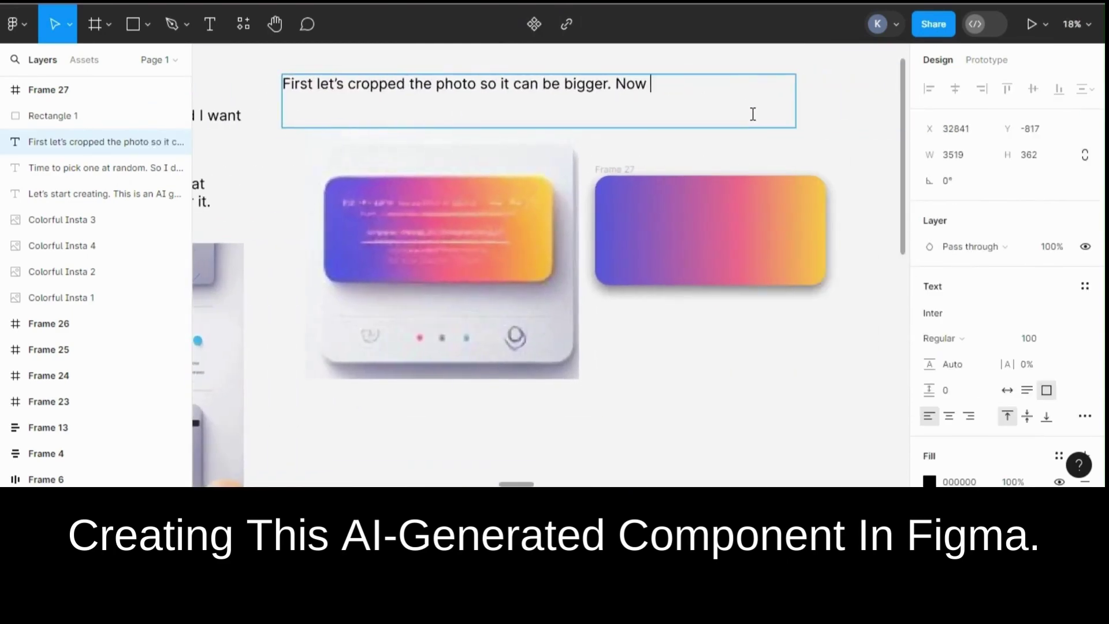
type("Now I am going to put some random words in it.")
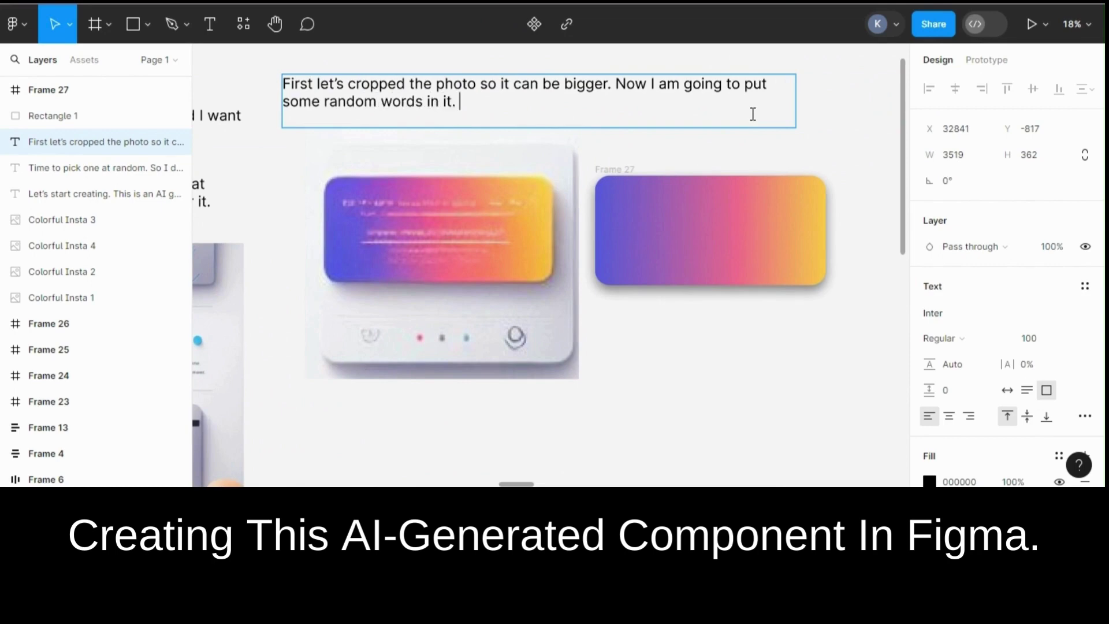
- Add a text box about 1276 by 133 inside the gradient frame and paste the lorem ipsum paragraph into it
left_click(93, 24)
left_click(209, 24)
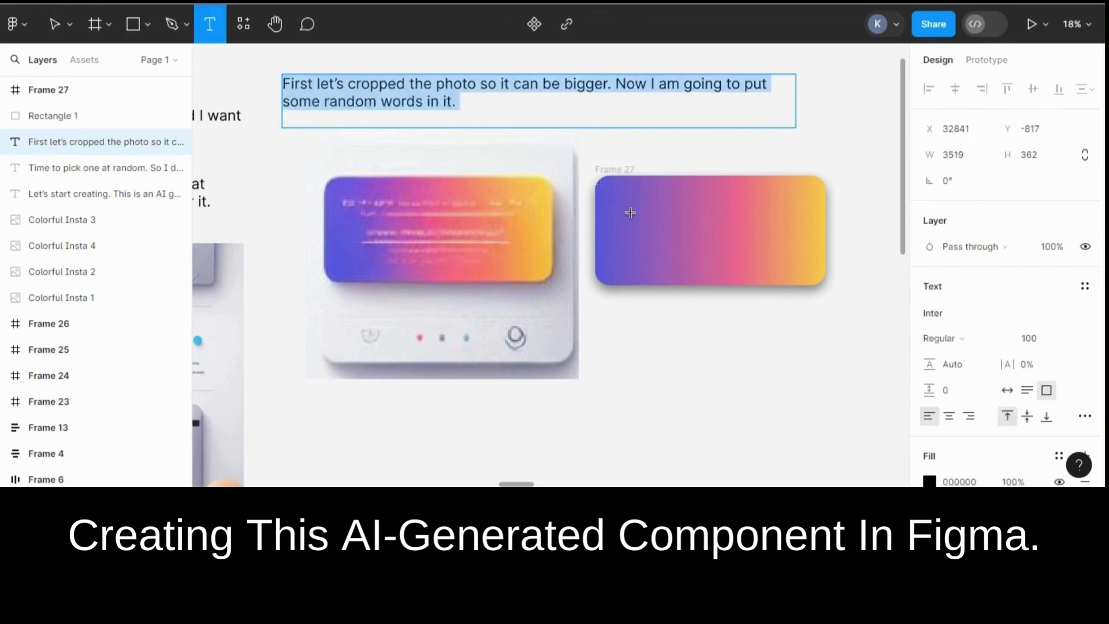
left_click_drag(617, 201, 804, 221)
key("ctrl+v")
key("ctrl+a")
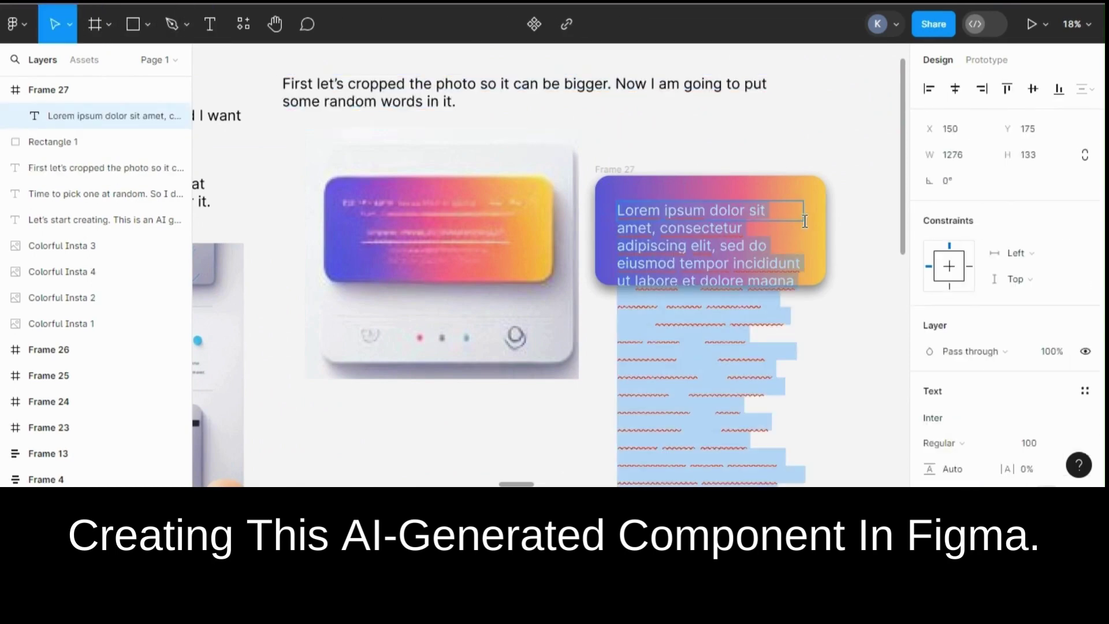
- Set the lorem ipsum paragraph's font size to 45 and extend its text box to about 473 high
left_click(1031, 443)
type("20")
key("Return")
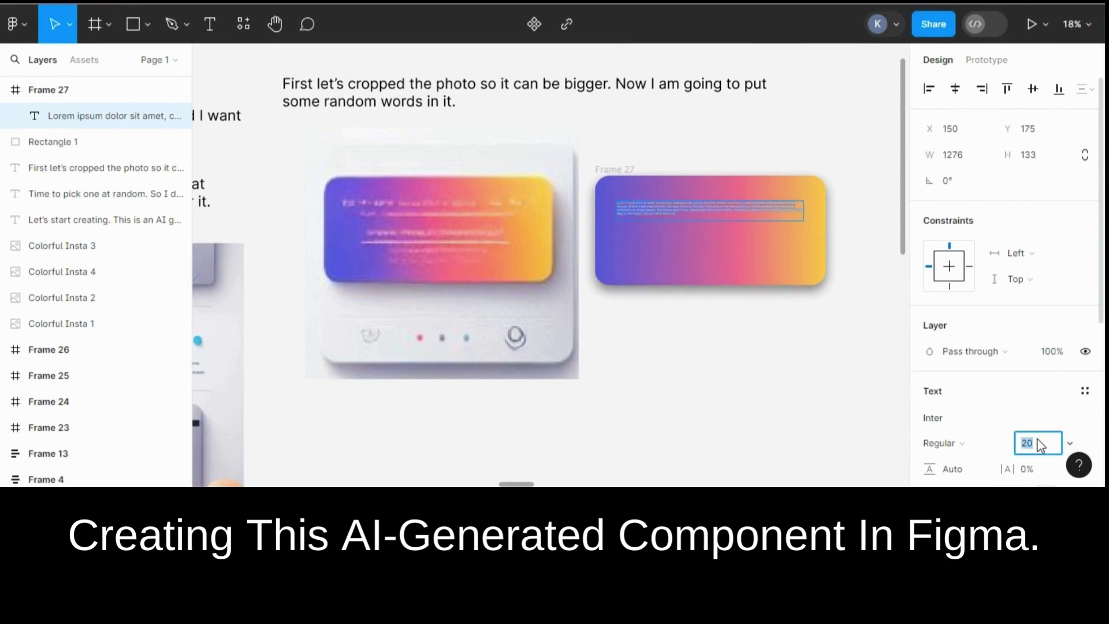
type("45")
key("Return")
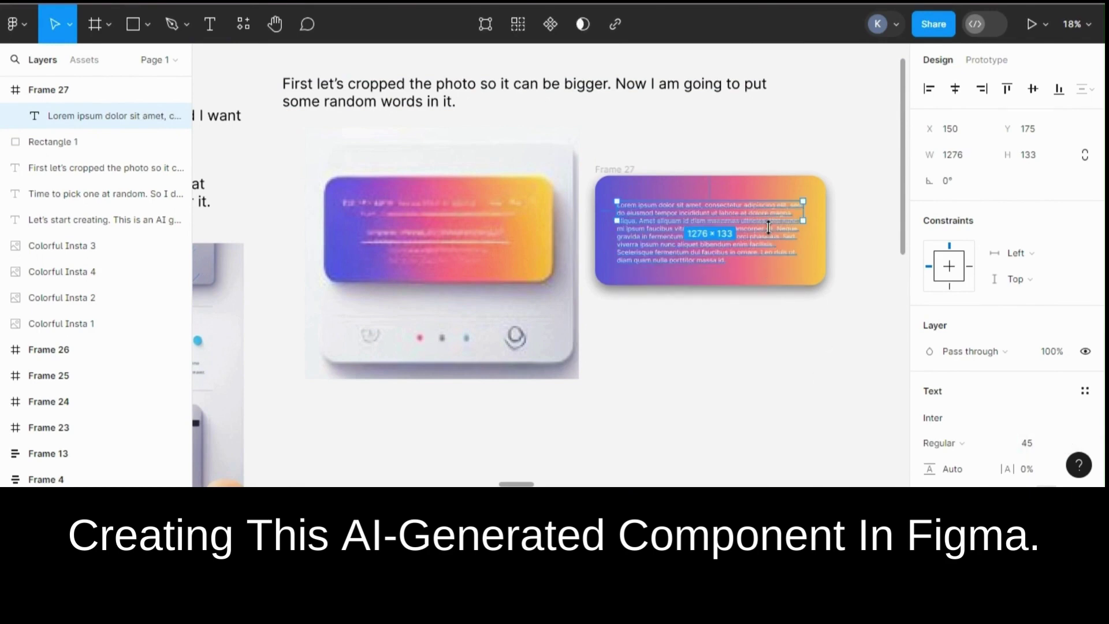
left_click_drag(768, 227, 759, 261)
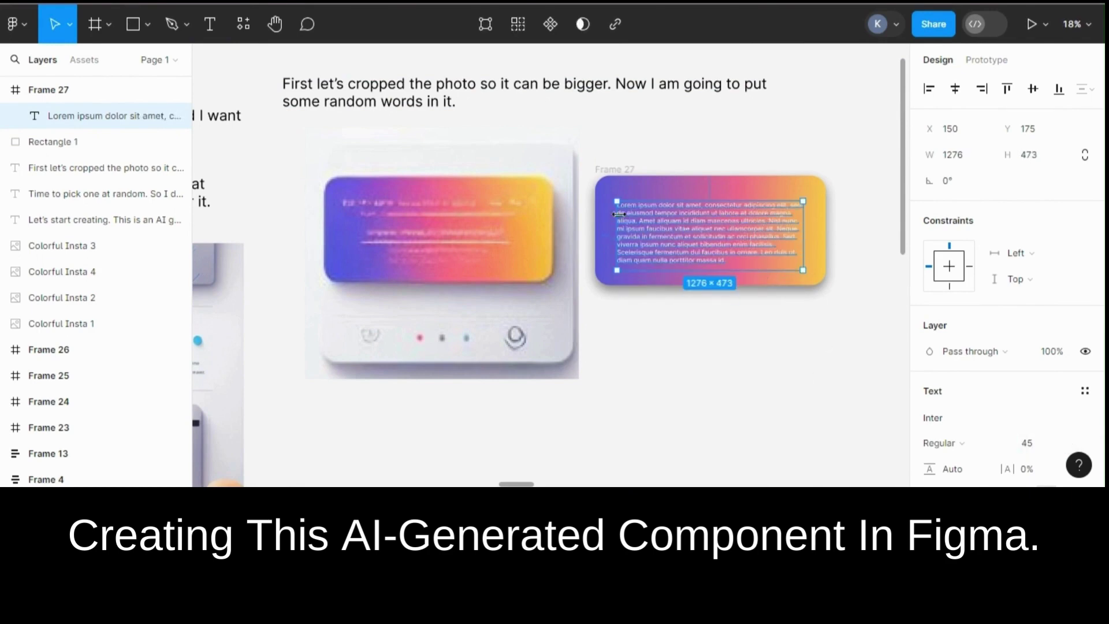
- Delete the text following "magna aliqua", then move the block onto the reference card image and narrow it to about 1225
double_click(639, 225)
left_click_drag(639, 221, 748, 259)
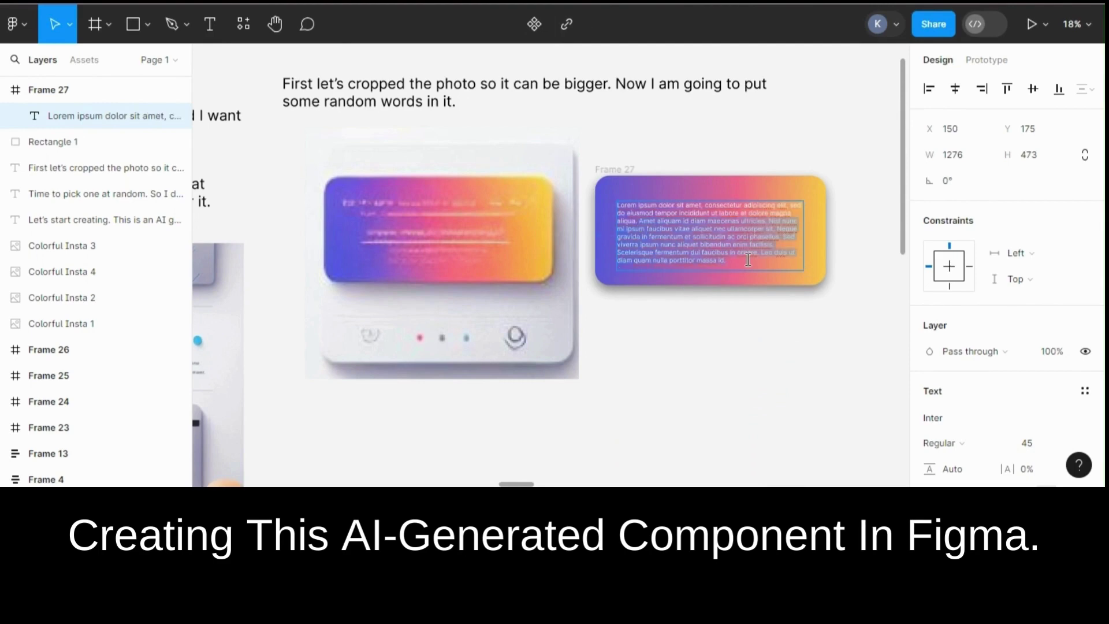
key("BackSpace")
key("Escape")
left_click_drag(735, 215, 462, 216)
mouse_move(535, 213)
left_mouse_down()
mouse_move(513, 214)
mouse_move(523, 214)
left_mouse_up()
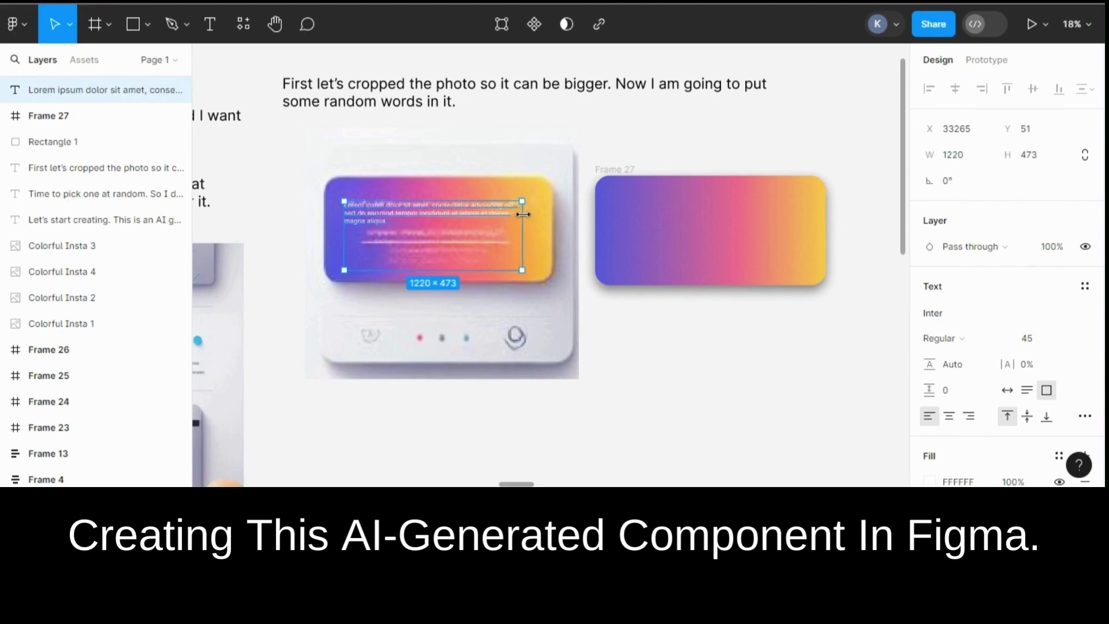
- Shorten the paragraph to end with "labore et dolore." and reduce its text box to about 108 high
double_click(371, 218)
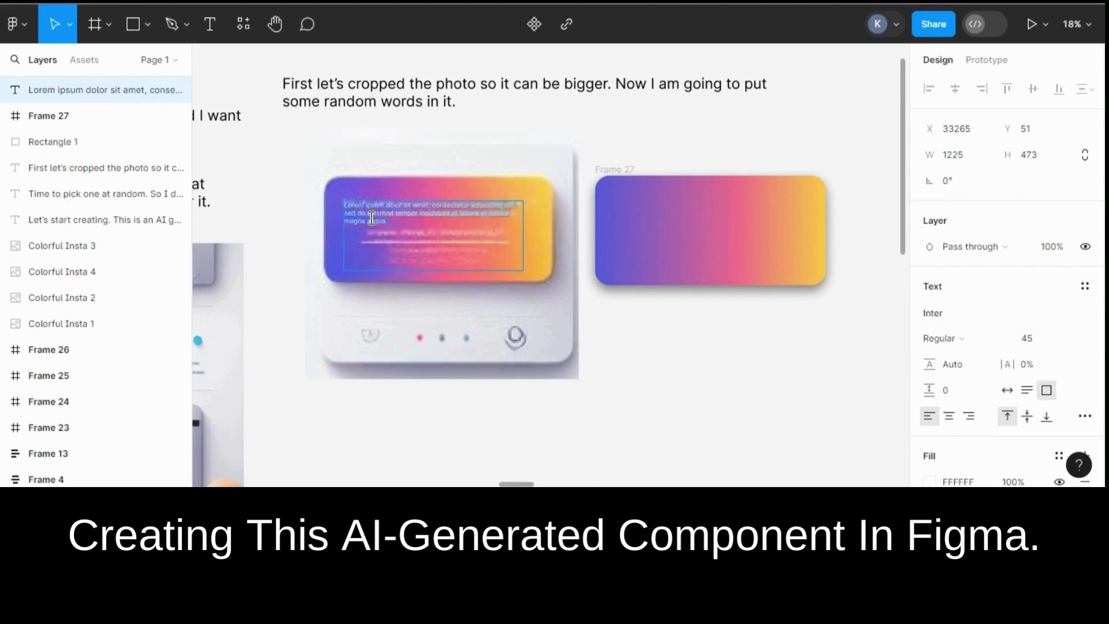
key("Escape")
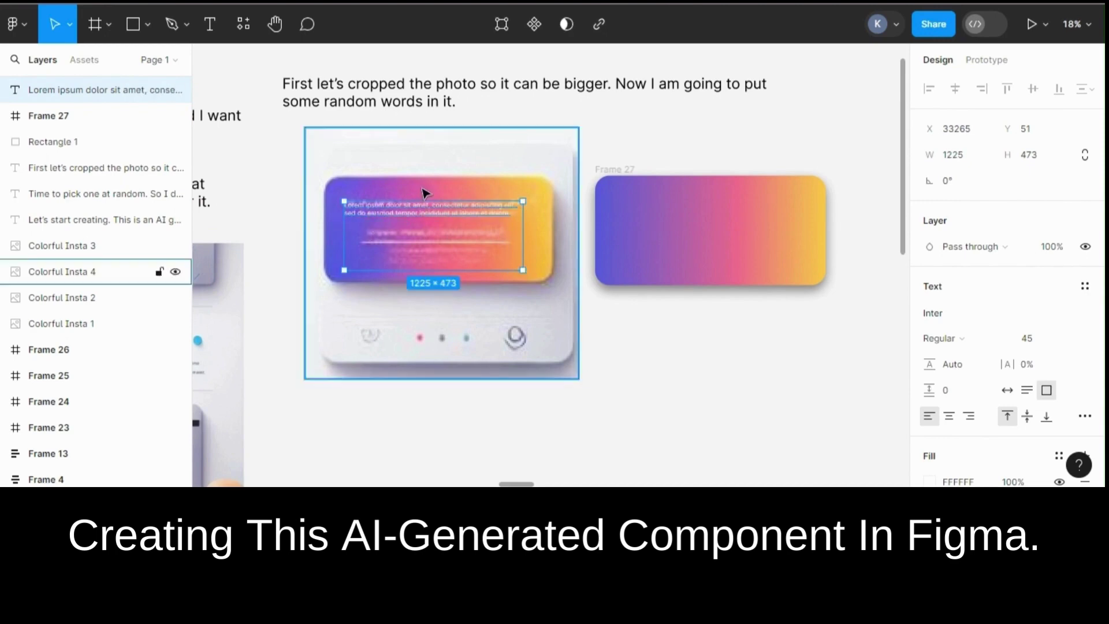
left_click_drag(434, 270, 441, 206)
scroll(440, 206, "up", 5)
left_click(864, 314)
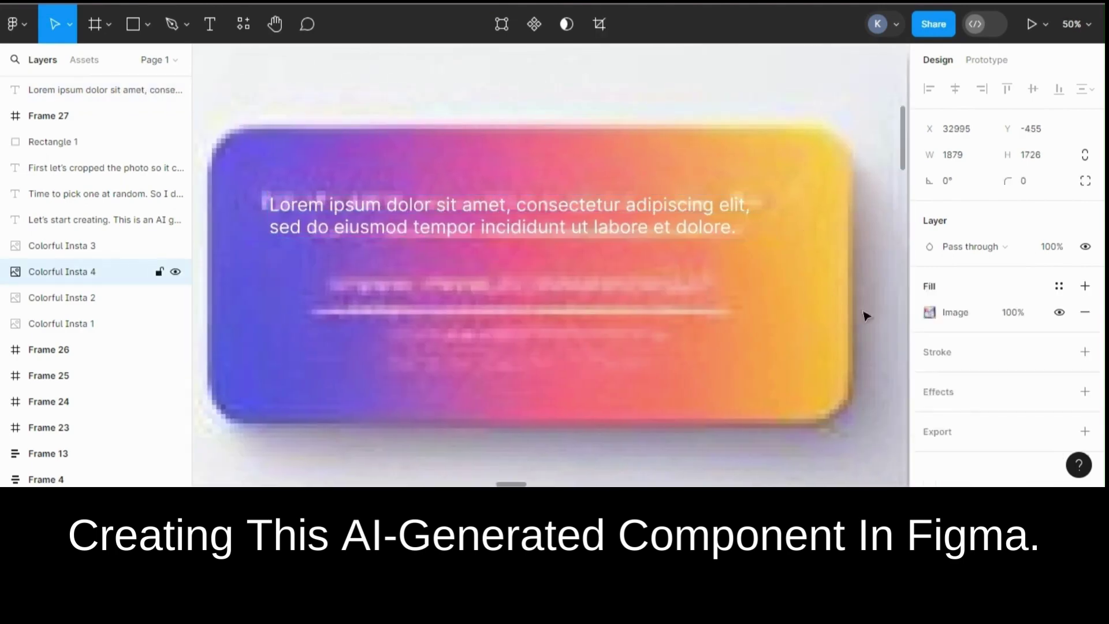
- Duplicate the paragraph, place the copy below the reference underline and narrow it to about 870 wide
left_click(742, 228)
left_click_drag(929, 365, 888, 364)
key("ctrl+z")
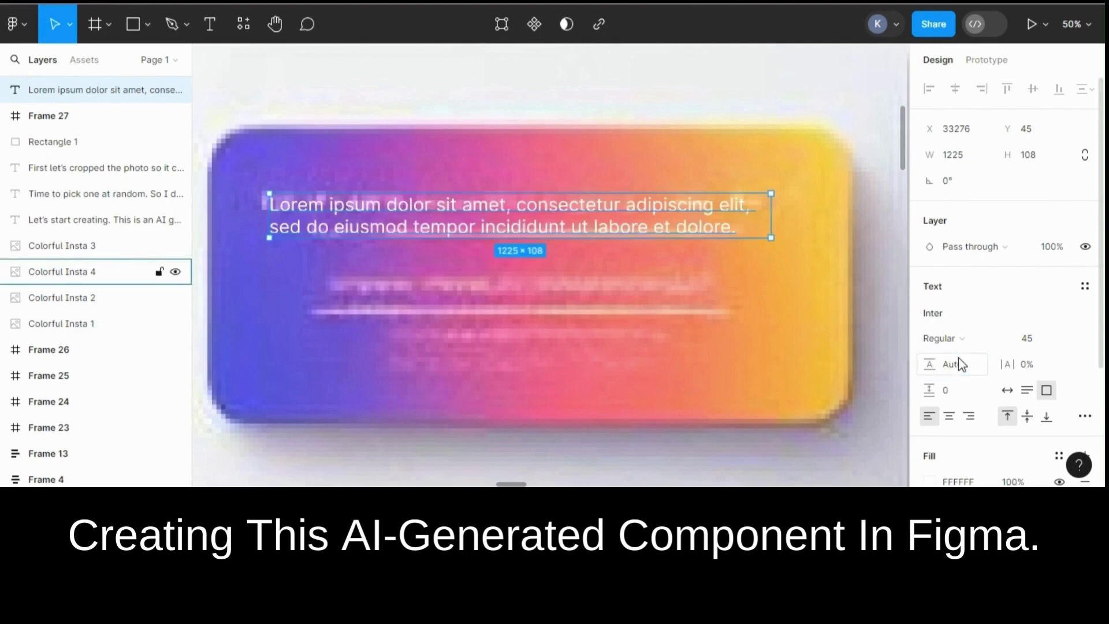
key("ctrl+d")
left_click_drag(680, 230, 681, 361)
left_click_drag(771, 347, 599, 347)
left_click_drag(526, 350, 637, 346)
left_click_drag(707, 345, 735, 339)
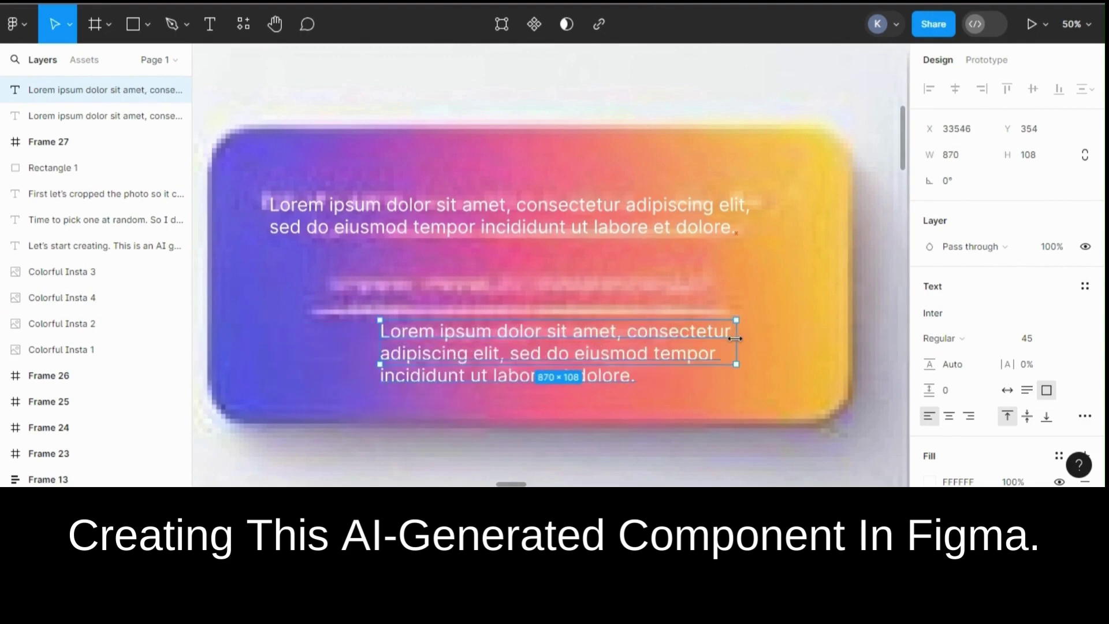
- Trim the lower paragraph to end with "sed do eiusmod tempor." and center-align its text
double_click(632, 376)
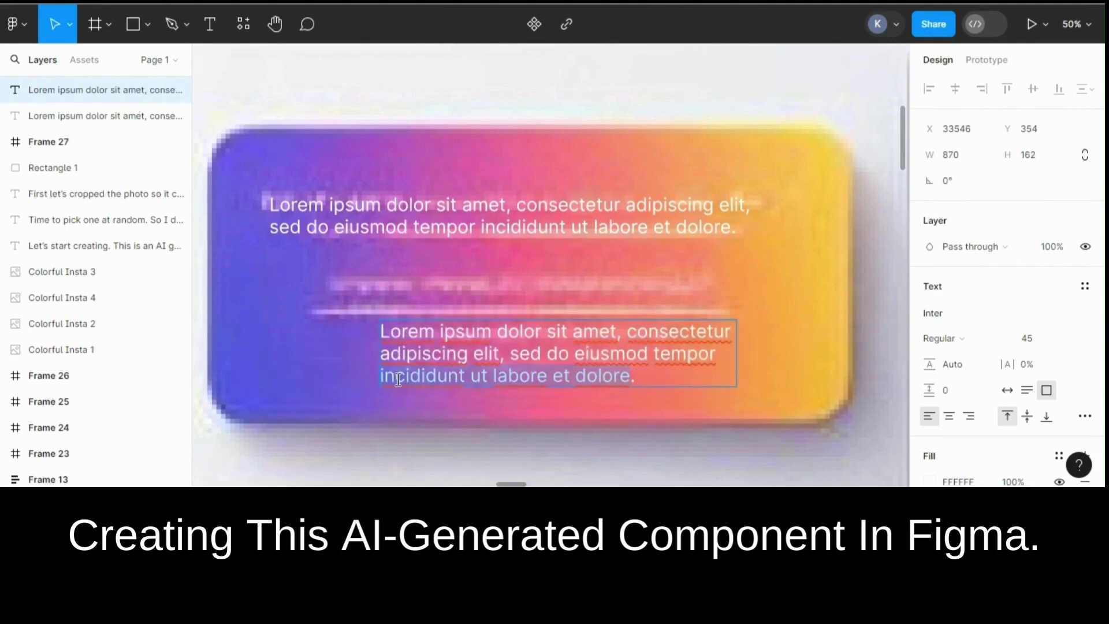
left_click(945, 417)
key("Escape")
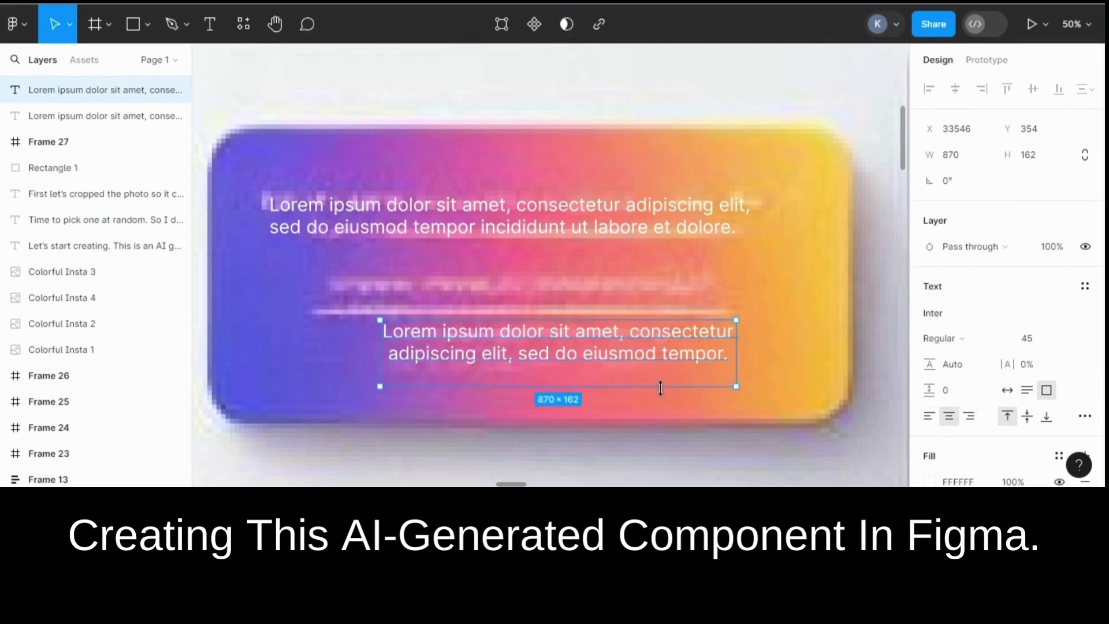
- Duplicate the centered paragraph, leaving one copy above the reference underline and widening it to about 1127
left_click_drag(651, 348, 601, 288)
key("ctrl+d")
left_click_drag(718, 281, 821, 280)
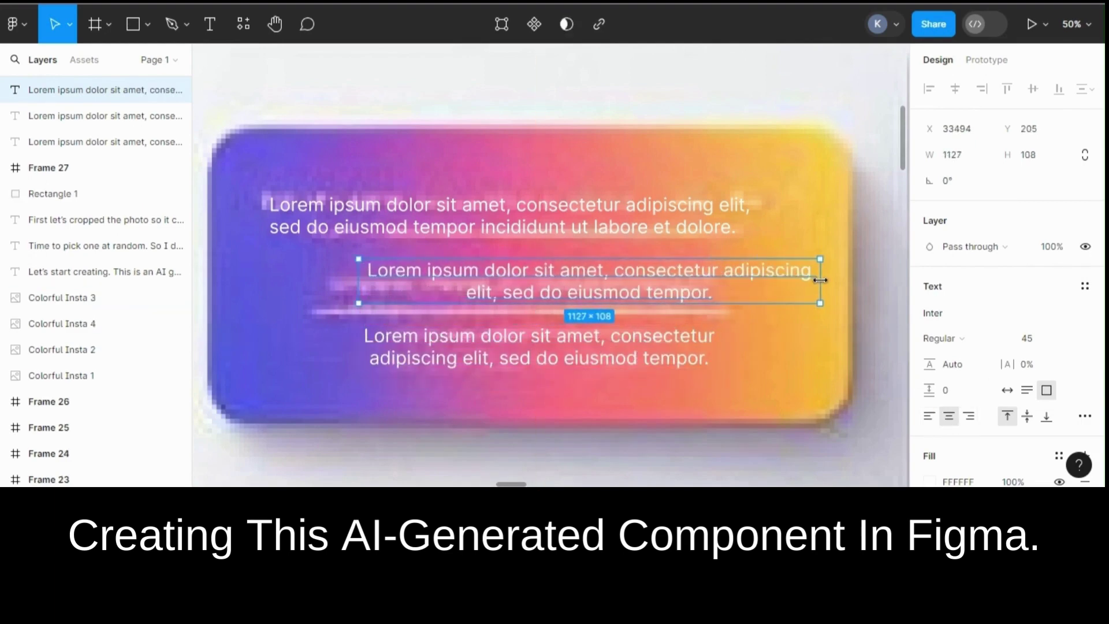
- Trim the middle paragraph to "Lorem ipsum dolor sit amet, consectetur adipiscing."
double_click(691, 288)
left_click(722, 282)
left_click_drag(617, 291, 468, 304)
key("BackSpace")
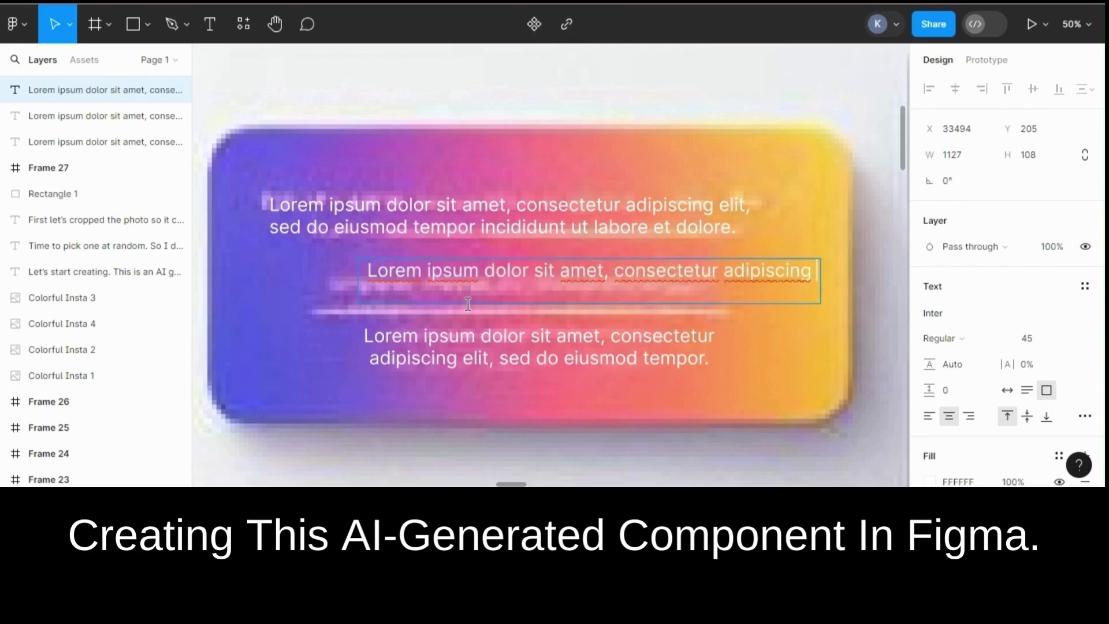
type(".")
- Try font sizes of 30 and 35 on the middle text line
key("ctrl+a")
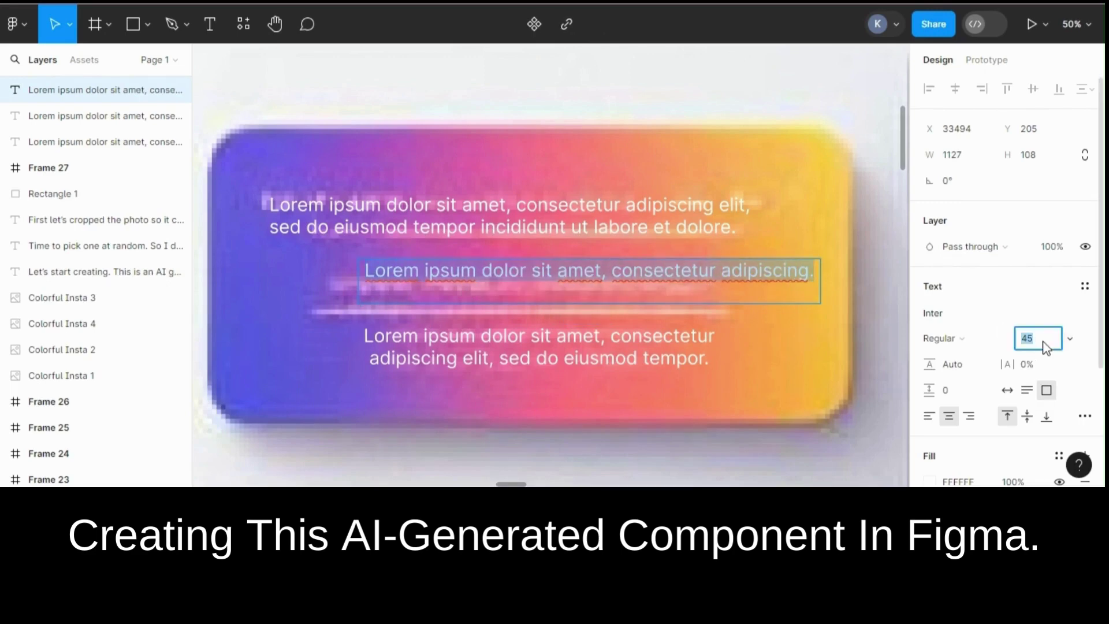
left_click(1043, 342)
type("30")
key("Return")
left_click(1043, 341)
type("35")
key("Return")
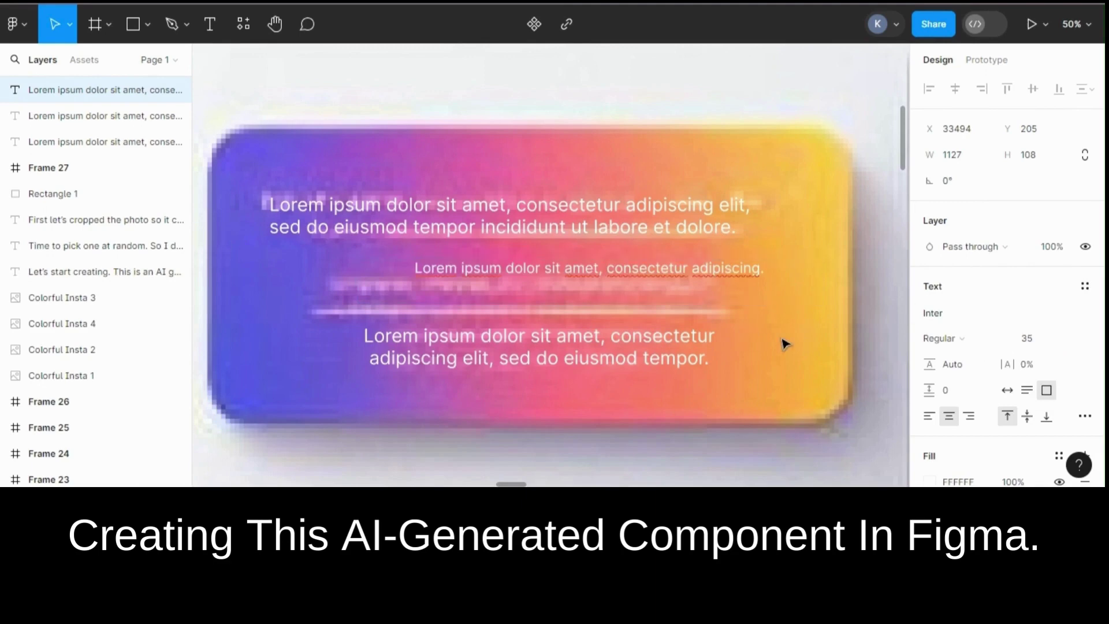
left_click(783, 340)
- Move the middle text line over the matching blurred line on the reference card and set its font size to 45
left_click_drag(782, 301, 759, 283)
left_click(1027, 338)
type("45")
key("Return")
left_click_drag(691, 281, 698, 280)
- Set the top paragraph's weight to Extra Bold, widen its box to about 1243 and realign it over the reference heading
left_click(745, 227)
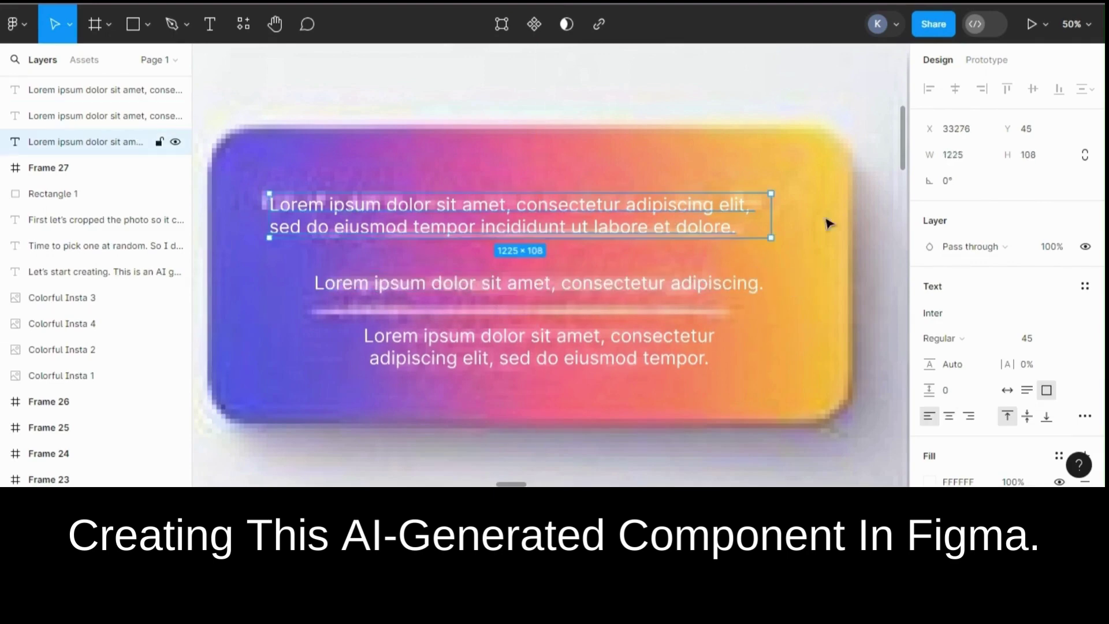
left_click(943, 338)
left_click(959, 207)
left_click_drag(656, 223, 676, 218)
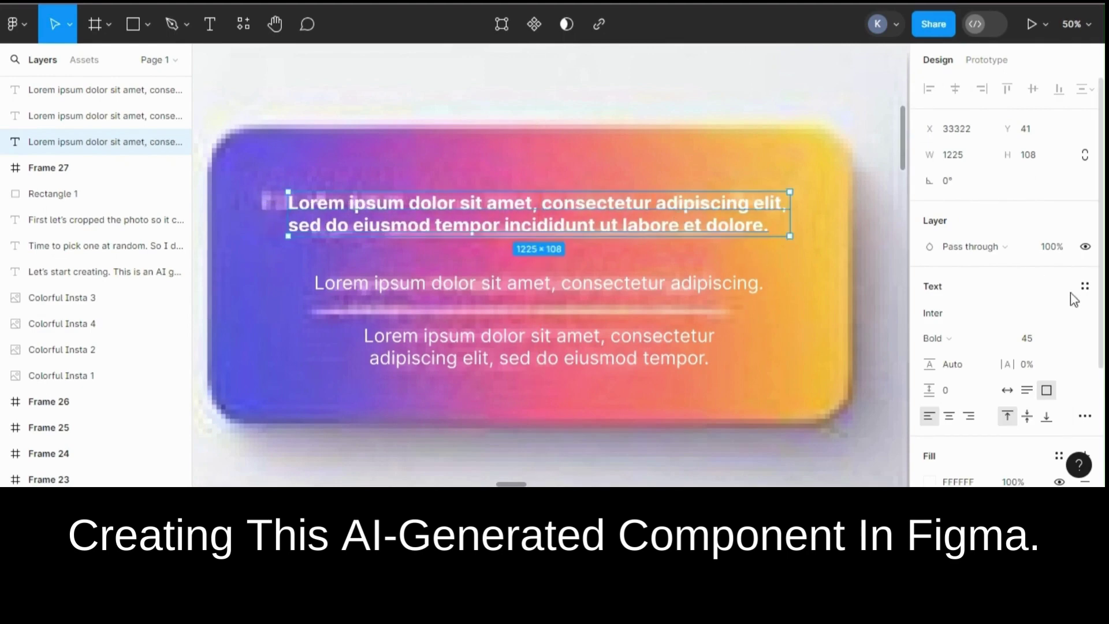
left_click(947, 338)
left_click(1004, 235)
left_click_drag(791, 213, 797, 213)
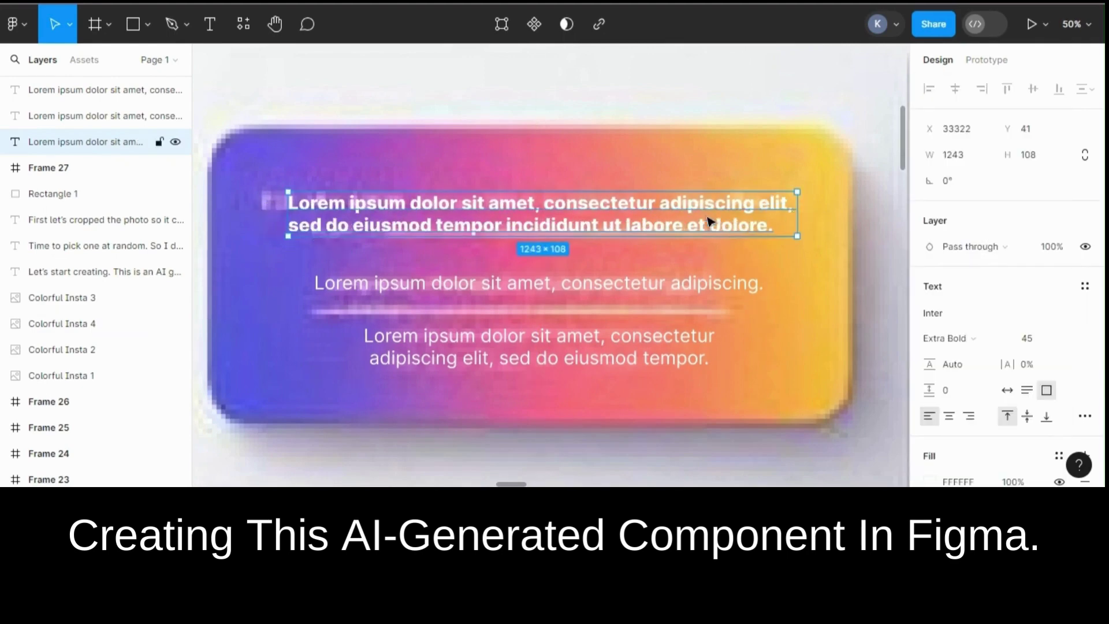
left_click_drag(710, 221, 715, 218)
- Set the middle text line's weight to Semi Bold and resize its box to about 1145 wide so it fits on one line
left_click(644, 292)
left_click(947, 338)
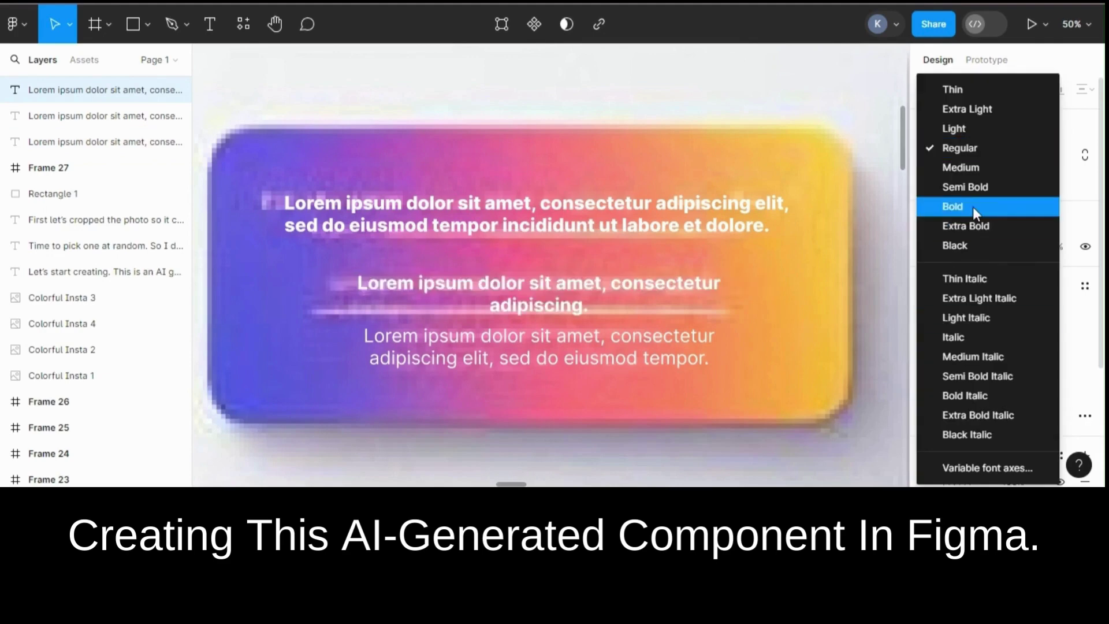
left_click(968, 186)
left_click_drag(762, 279, 739, 285)
left_click(644, 366)
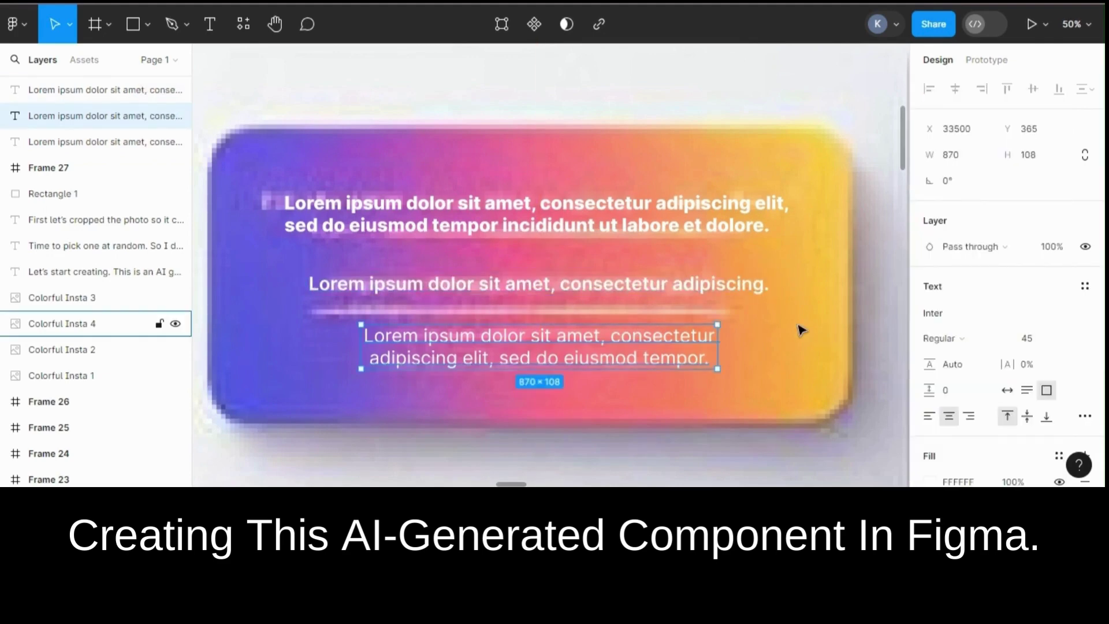
left_click(637, 155)
- Draw a white divider frame about 1060 by 20 between the middle and lower texts and center it beneath the middle line
left_click(96, 24)
left_click_drag(304, 306, 739, 313)
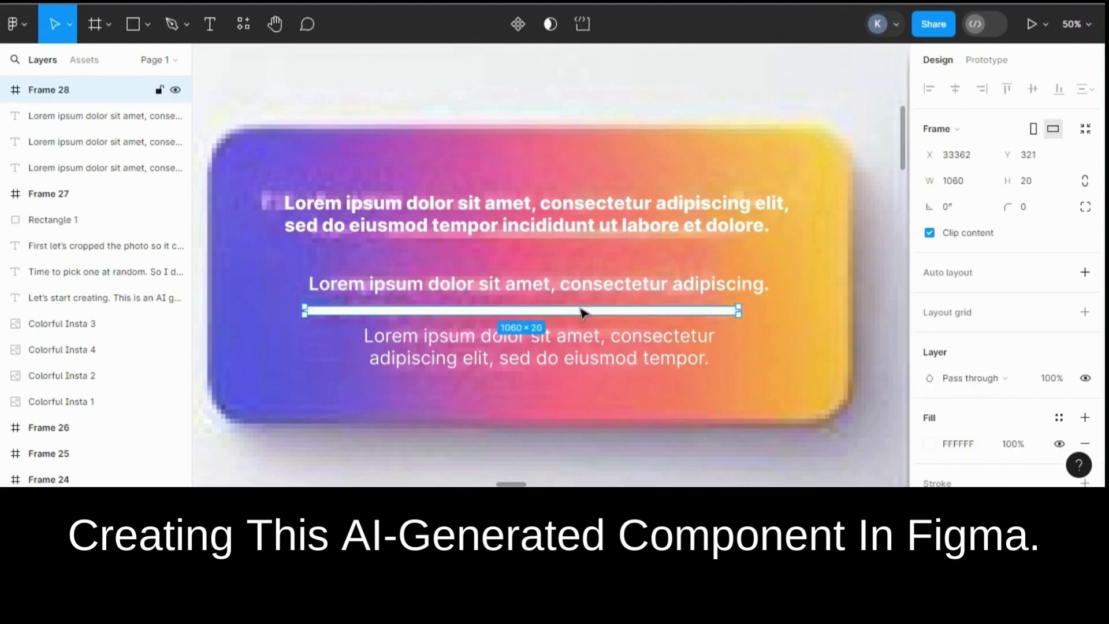
left_click_drag(569, 315, 584, 314)
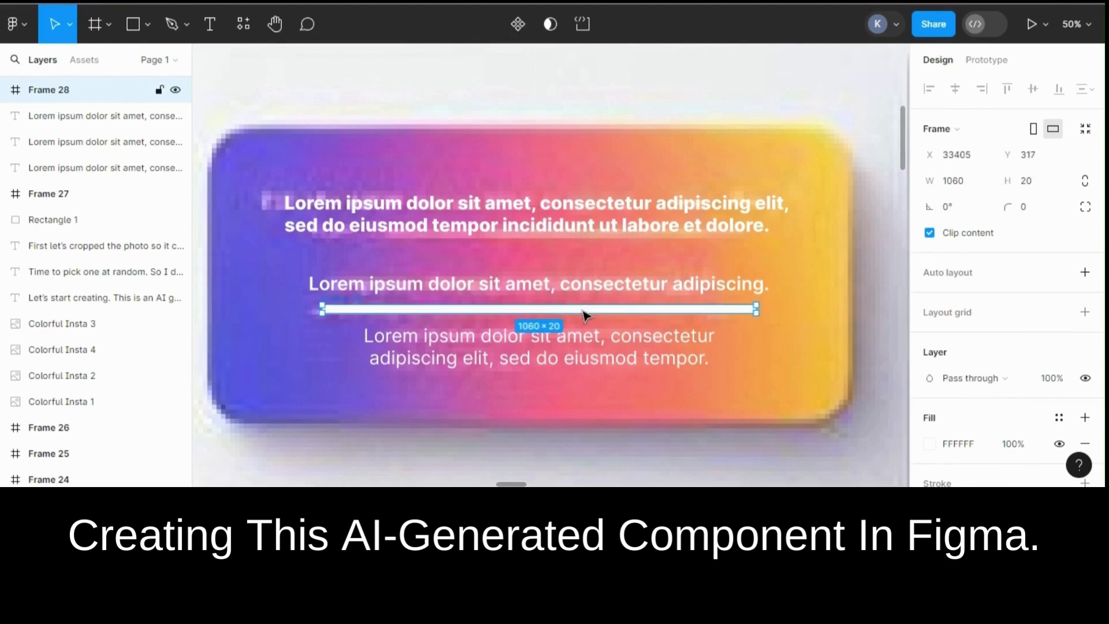
- Wrap the three text blocks and the divider bar together in a vertical auto layout frame
left_click(661, 204)
left_click(626, 286, "shift")
left_click(624, 309, "shift")
left_click(618, 354, "shift")
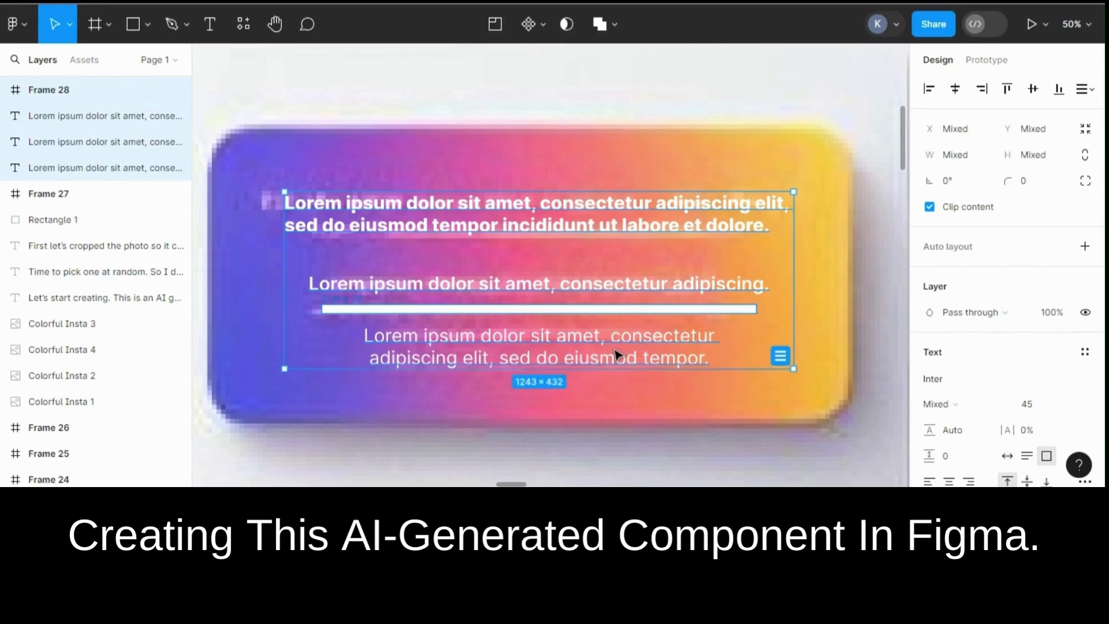
key("shift+a")
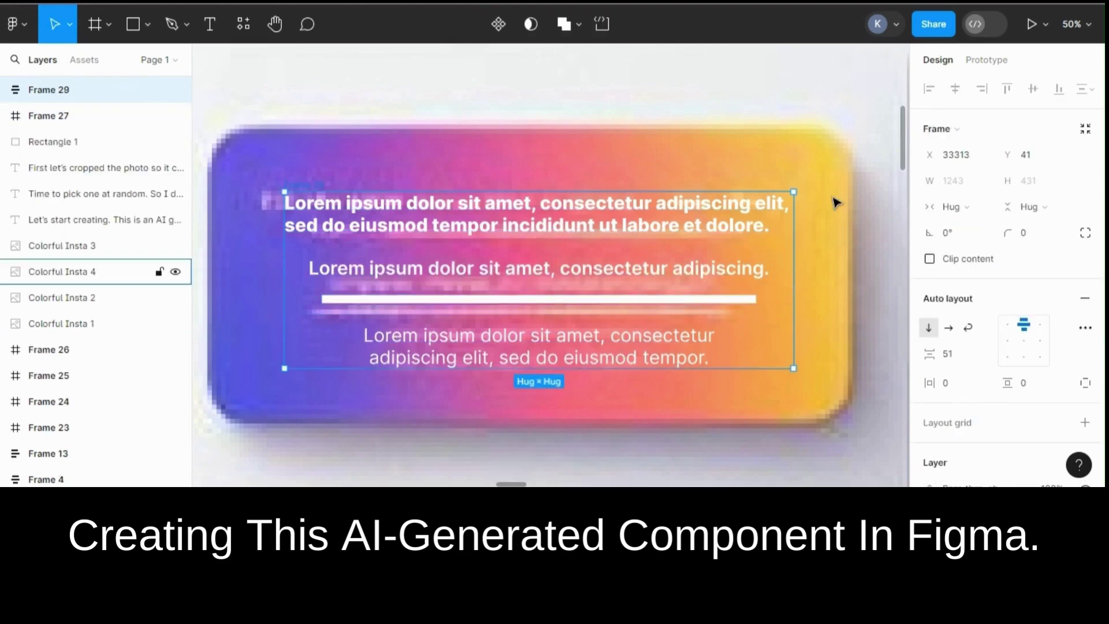
left_click(836, 202)
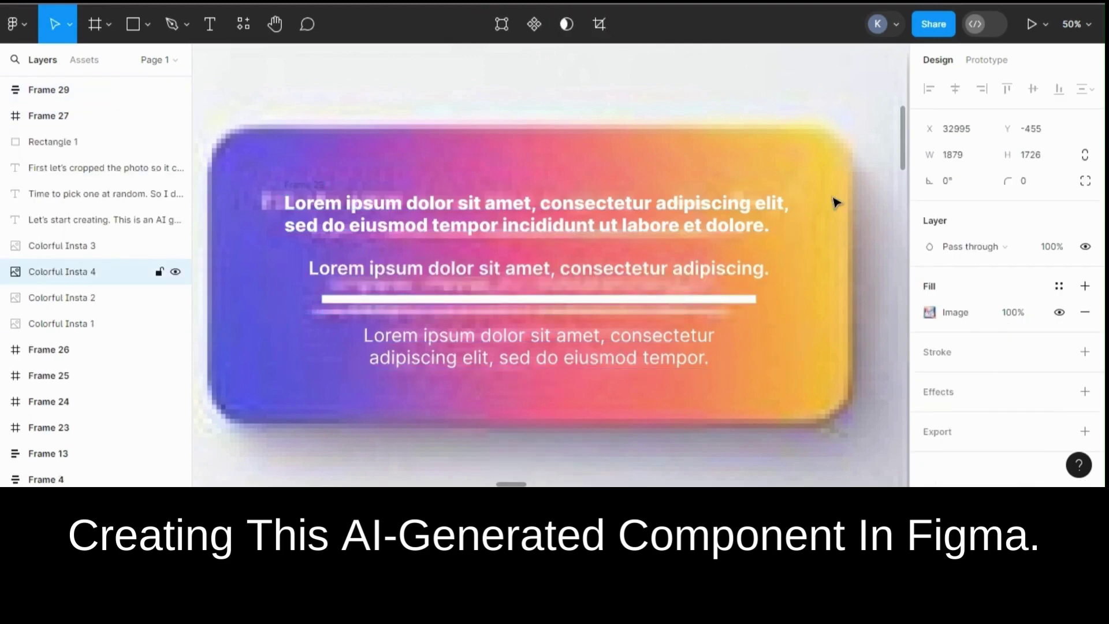
- Remove auto layout from the frame holding the texts and divider
left_click(693, 301)
left_click(832, 334)
left_click(777, 329)
left_click(1084, 298)
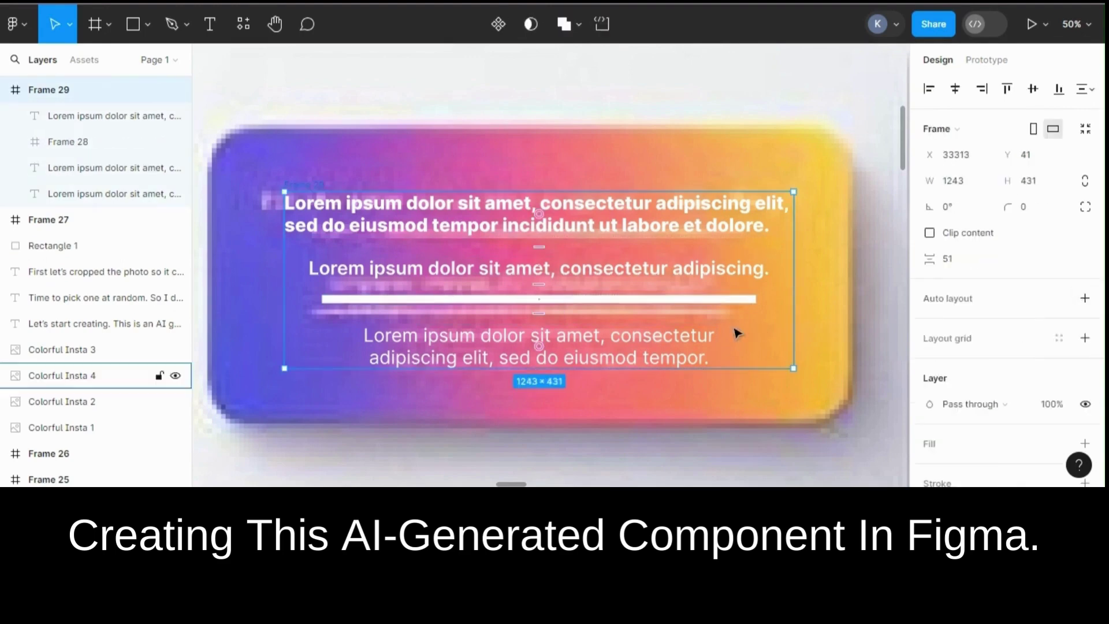
- Lower the divider bar within its frame to about X 92, Y 277, keeping it horizontally centered
left_click(737, 300)
key("Down")
key("Down")
key("Down")
key("Down")
key("Down")
key("Down")
key("Down")
key("Down")
key("Down")
key("Down")
key("Down")
key("Down")
key("Down")
key("Down")
key("Down")
key("Down")
key("Down")
key("Down")
key("Down")
key("Down")
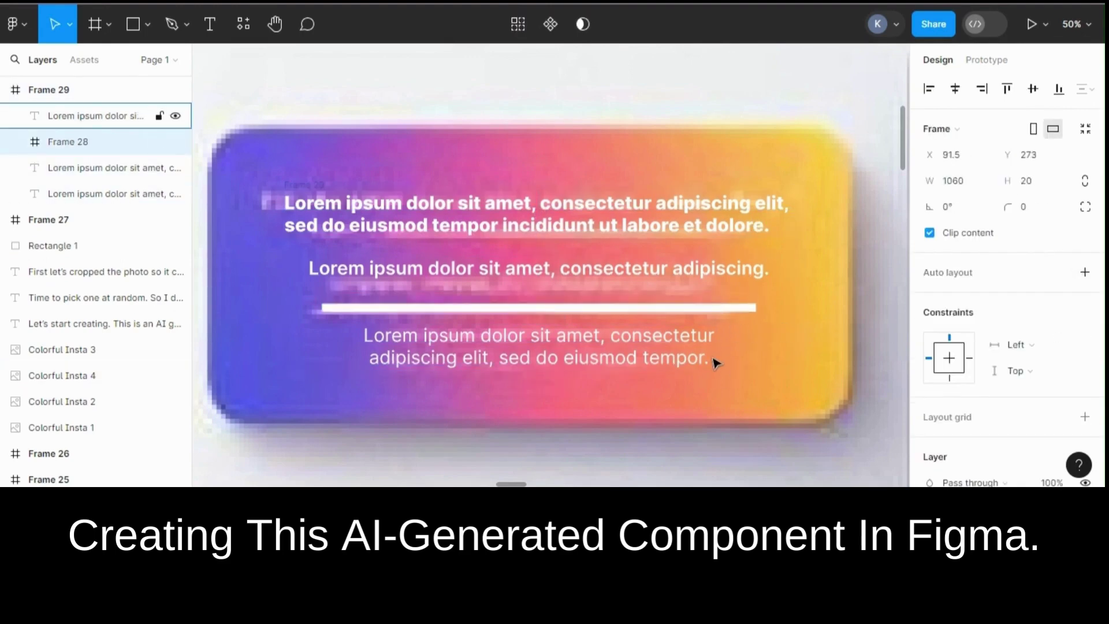
left_click_drag(710, 314, 704, 314)
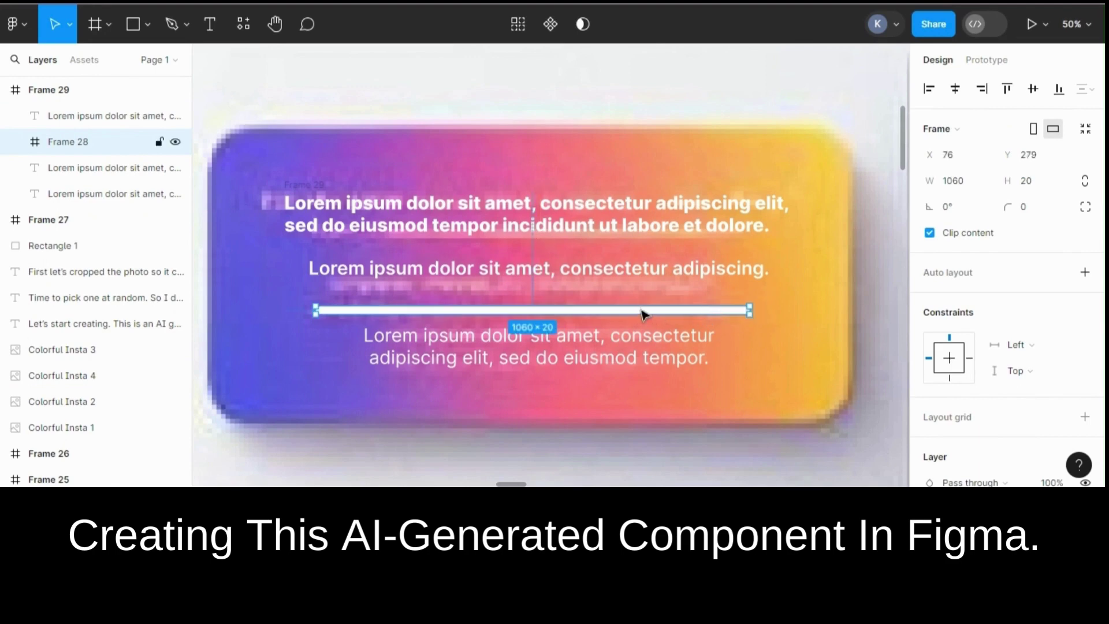
mouse_move(644, 313)
left_mouse_down()
mouse_move(607, 312)
mouse_move(651, 314)
left_mouse_up()
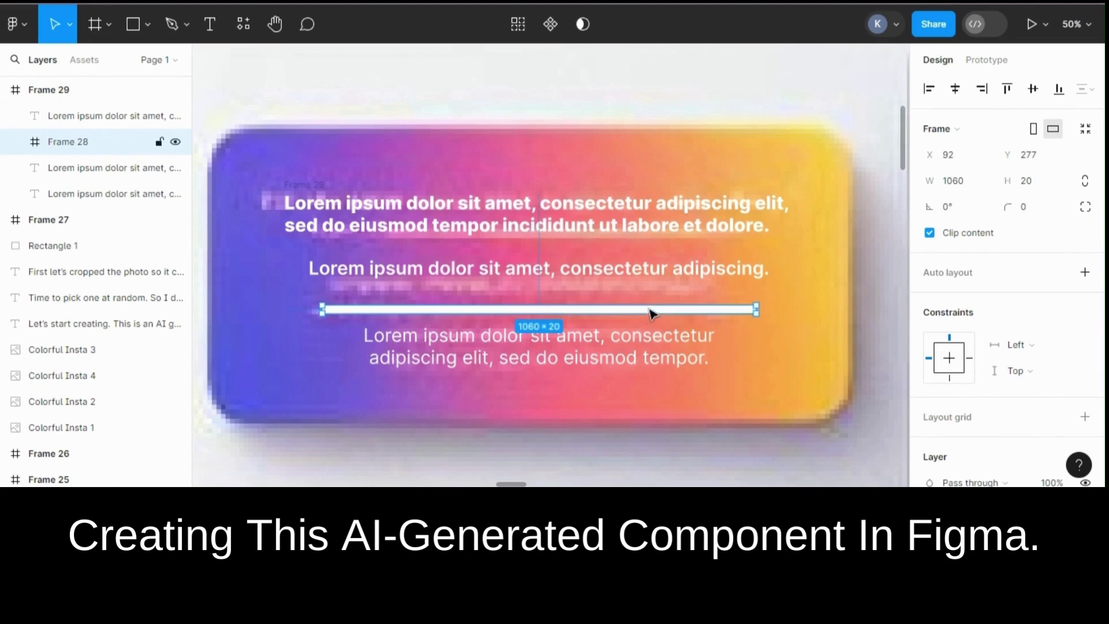
- Move the middle text line down to about Y 195 and combine it with the divider bar in an auto layout frame
double_click(665, 276)
key("Escape")
scroll(670, 289, "down", 1)
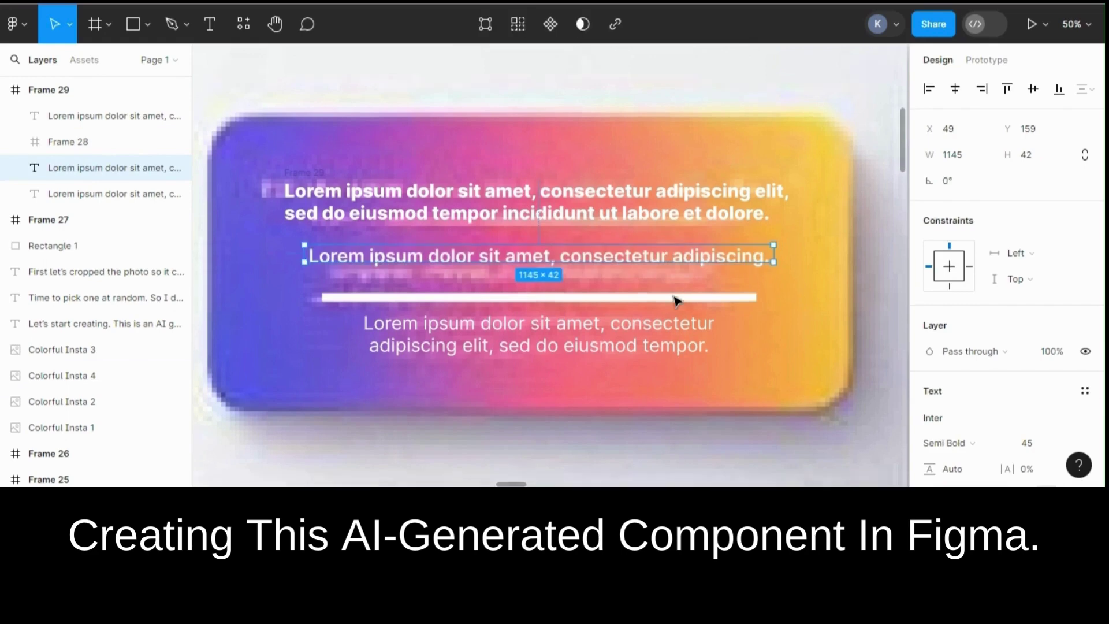
left_click_drag(673, 261, 673, 278)
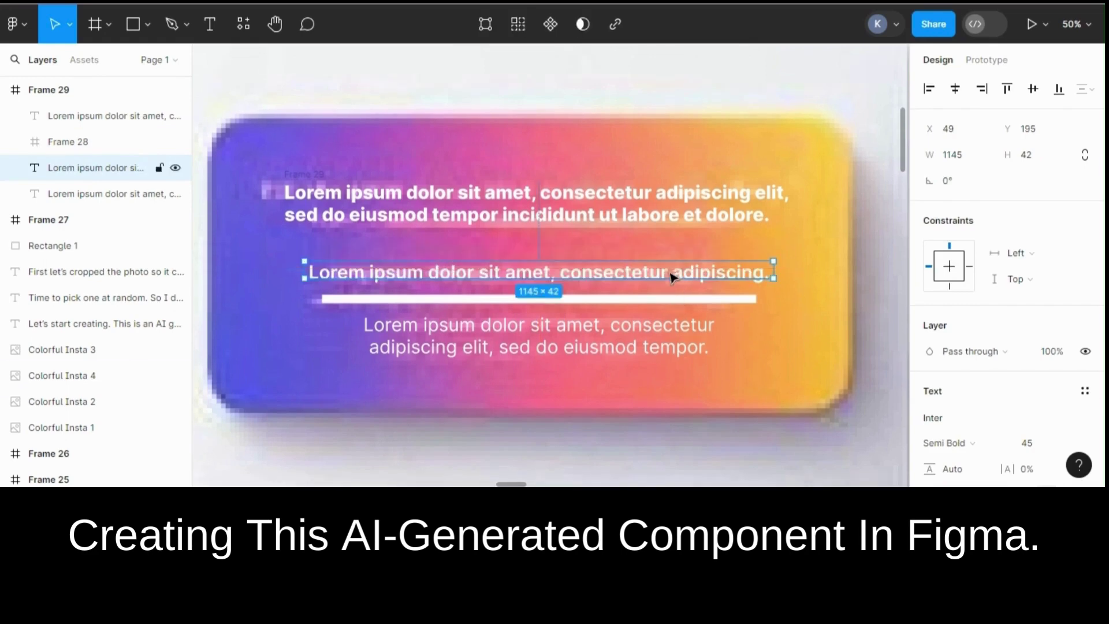
left_click(628, 299, "shift")
key("shift+a")
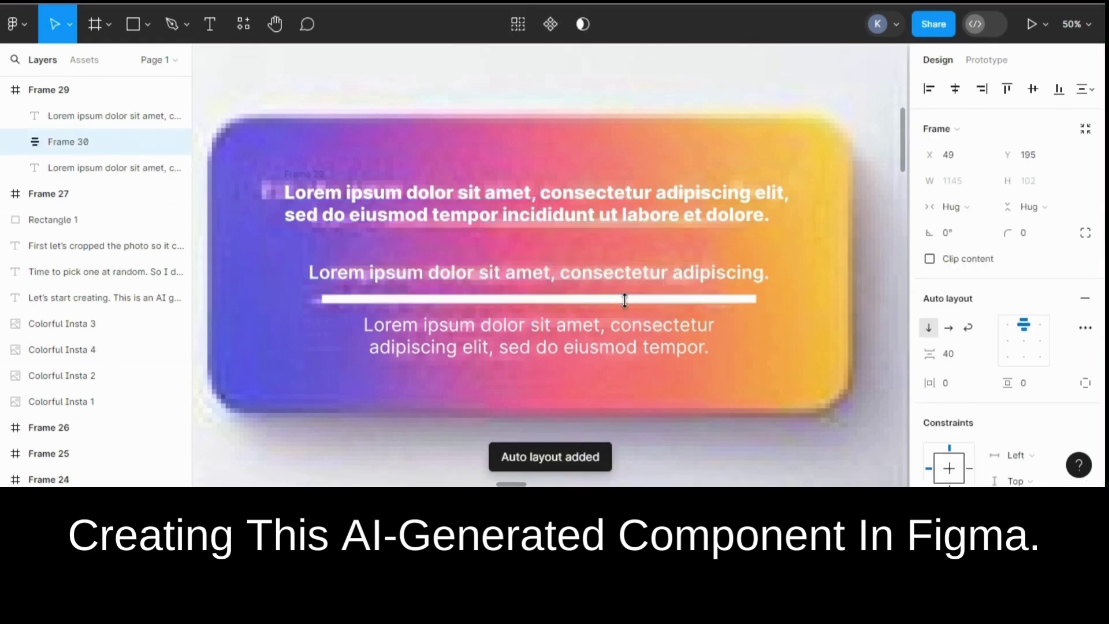
- Nest the middle text, divider and lower text in a vertical auto layout, and combine it with the heading in an outer auto layout
left_click(601, 344, "shift")
key("shift+a")
left_click(634, 210, "shift")
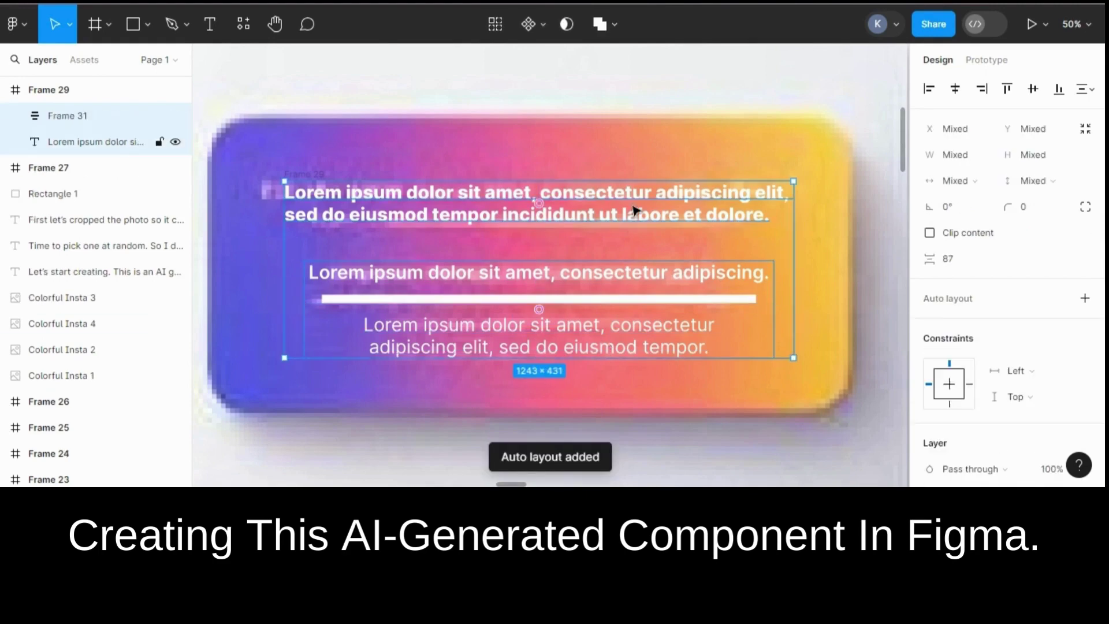
key("shift+a")
- Move the combined text stack onto the gradient card, horizontally centered at about X 169, Y 160
scroll(676, 233, "down", 4)
mouse_move(681, 241)
left_mouse_down()
mouse_move(349, 255)
mouse_move(706, 253)
mouse_move(693, 250)
left_mouse_up()
double_click(645, 284)
key("Escape")
scroll(762, 201, "up", 4)
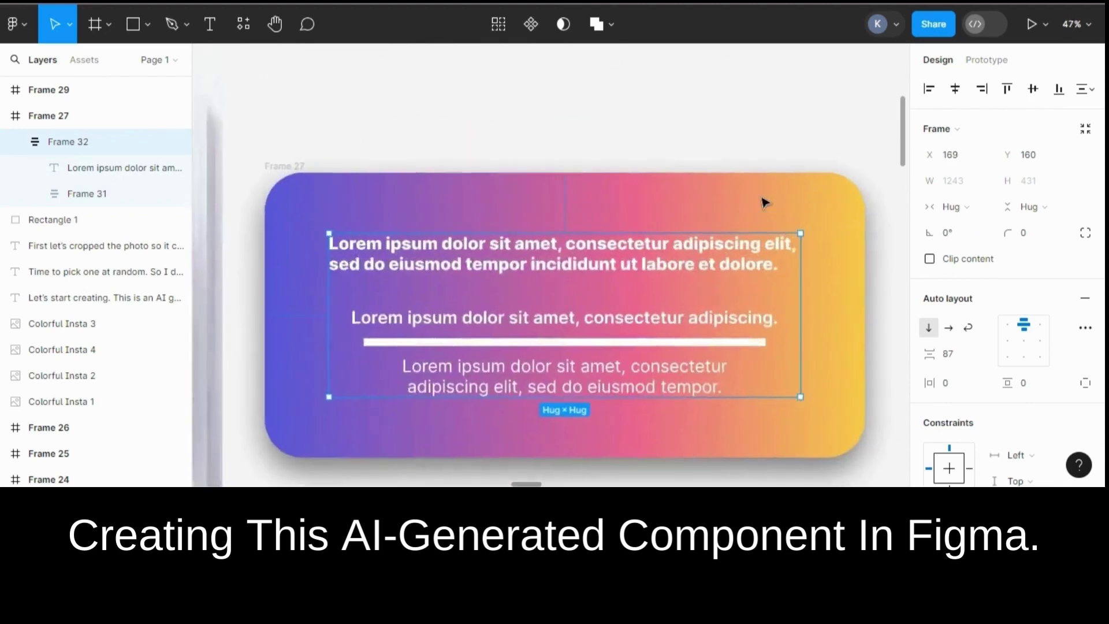
- Round the white divider bar inside the gradient card with a corner radius of 100
scroll(762, 200, "down", 2)
scroll(763, 200, "left", 2)
double_click(692, 262)
double_click(691, 263)
double_click(692, 262)
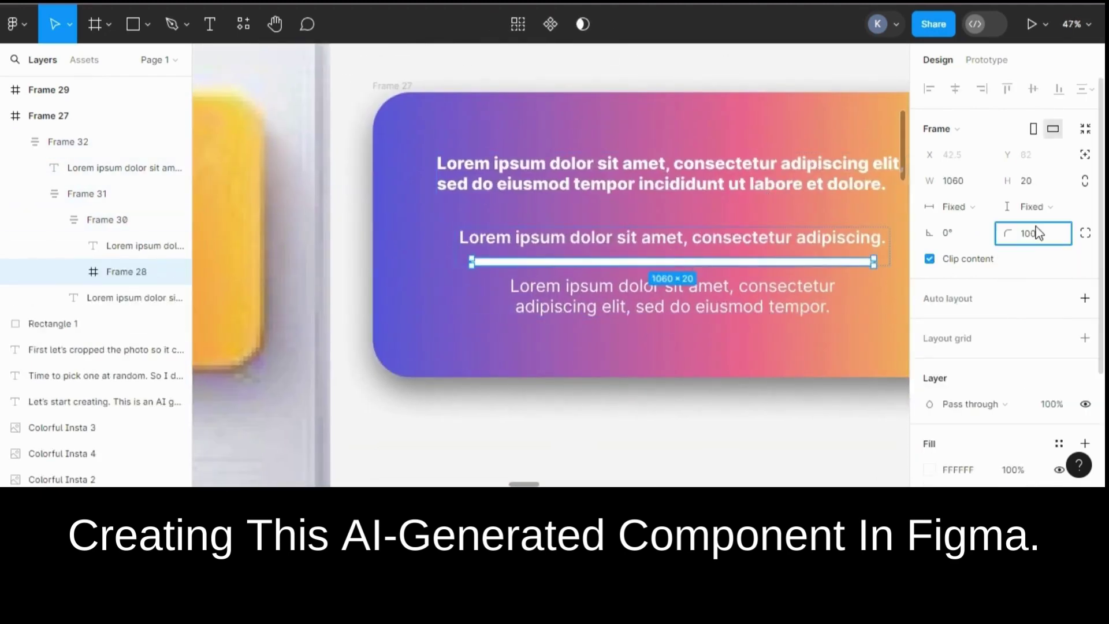
left_click(739, 75)
- Rewrite the caption's last sentence above the cropped photo as "Now for the outer box."
scroll(733, 114, "down", 5)
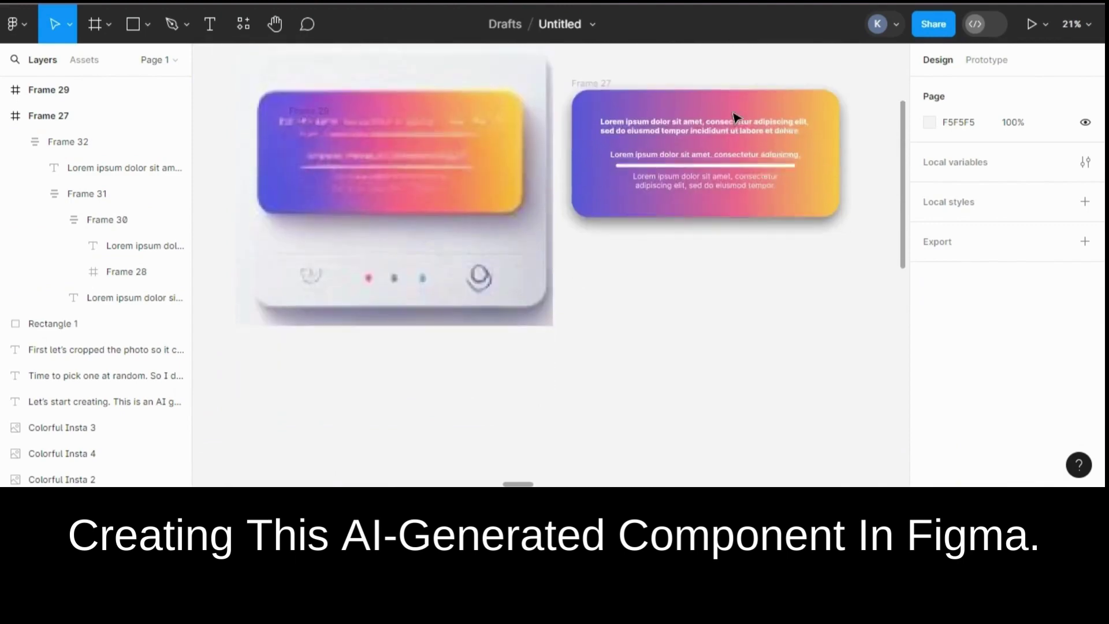
scroll(735, 118, "down", 1)
scroll(735, 117, "up", 1)
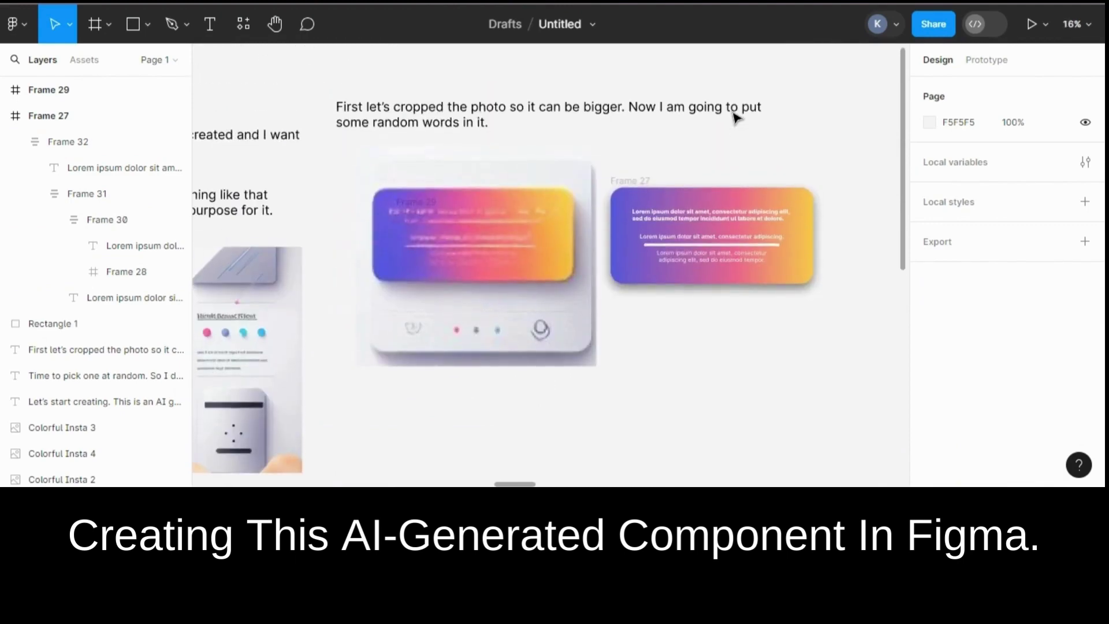
double_click(634, 110)
left_click_drag(628, 108, 684, 122)
key("BackSpace")
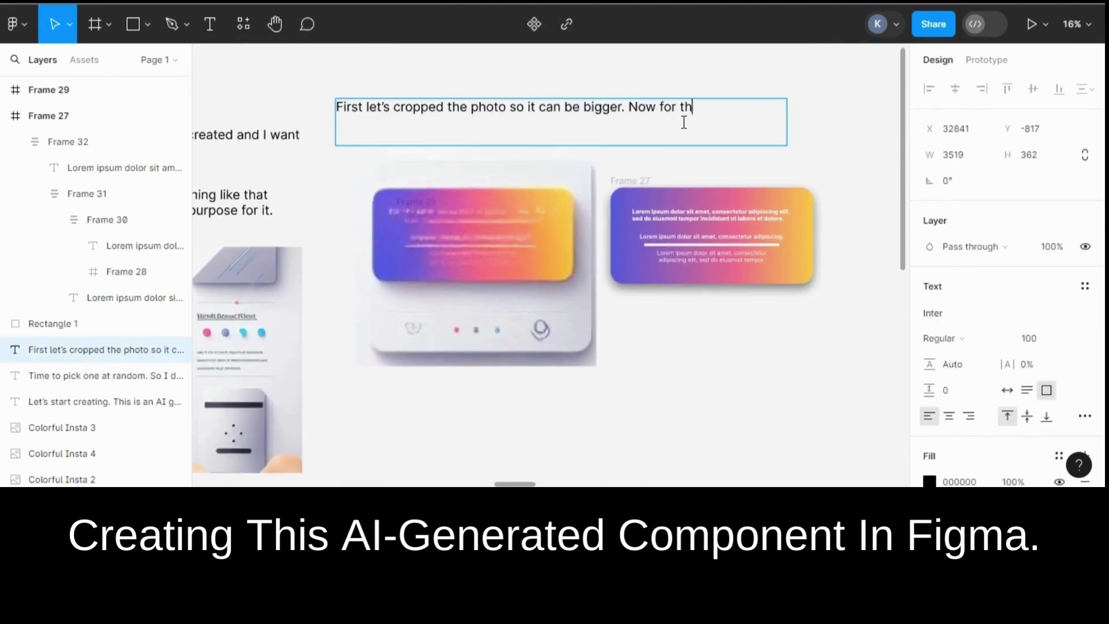
scroll(612, 386, "right", 3)
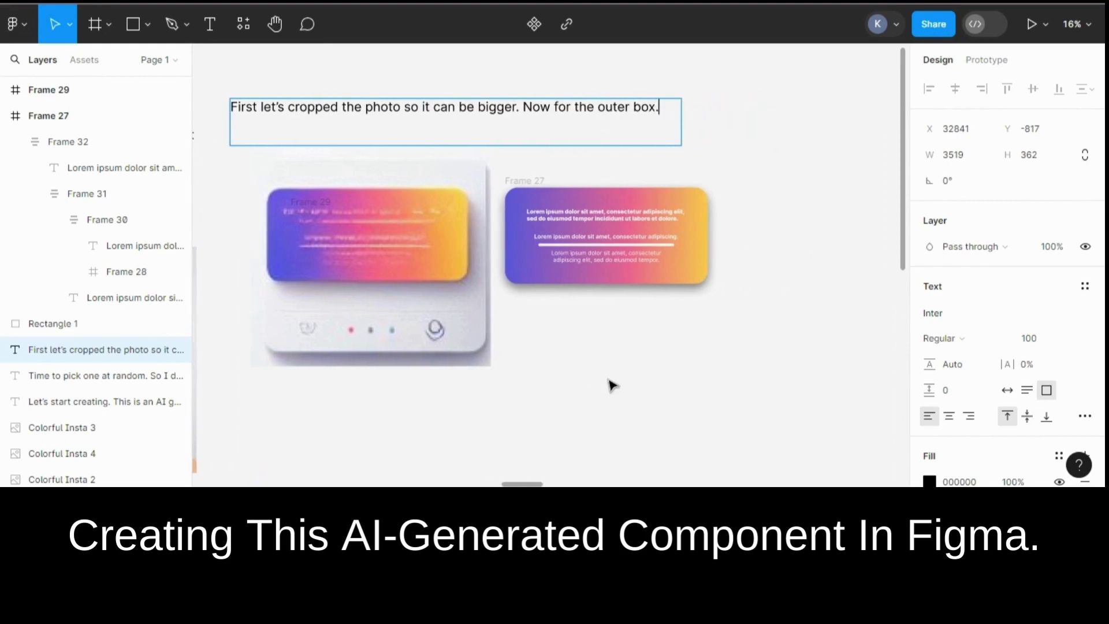
- Move the gradient card up and away from the photo, to about X 36360, Y -1095
left_click_drag(545, 248, 703, 130)
scroll(587, 223, "right", 1)
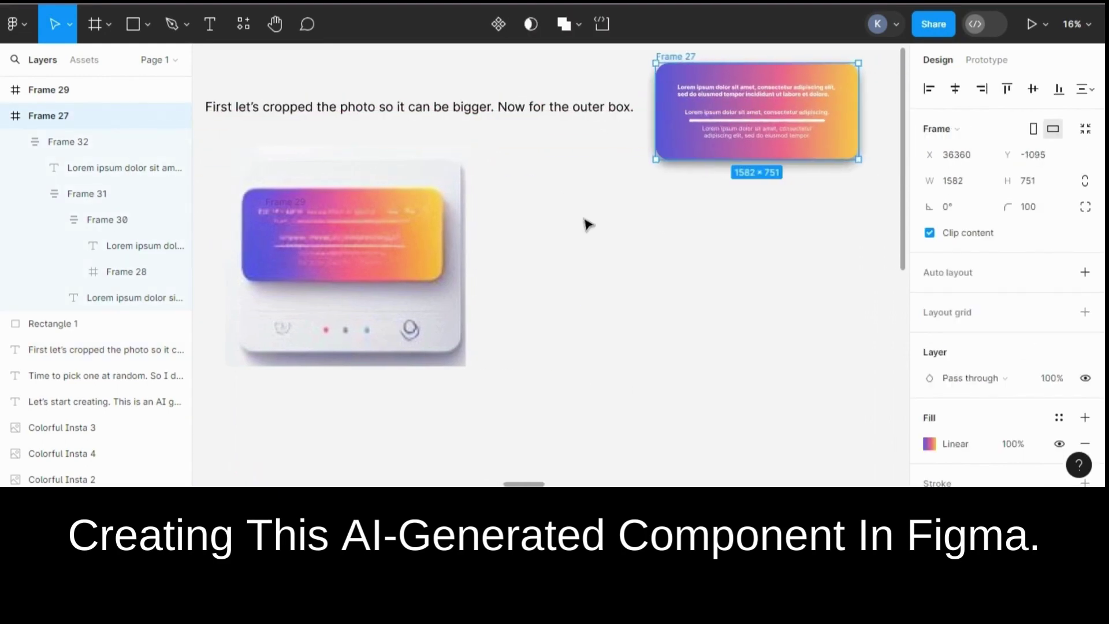
key("f")
left_click_drag(500, 159, 718, 322)
left_click_drag(622, 216, 288, 205)
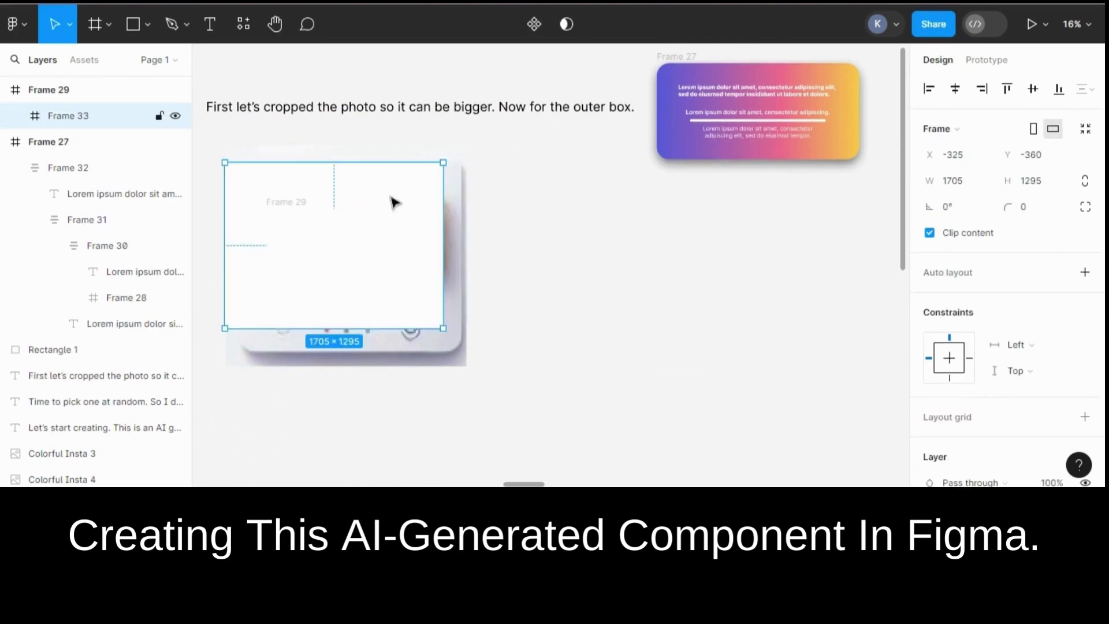
left_click_drag(391, 198, 592, 206)
- Delete the leftover Frame 29 that lies over the cropped photo
left_click(289, 205)
key("Delete")
left_click_drag(359, 238, 607, 241)
key("ctrl+z")
key("ctrl+z")
key("ctrl+z")
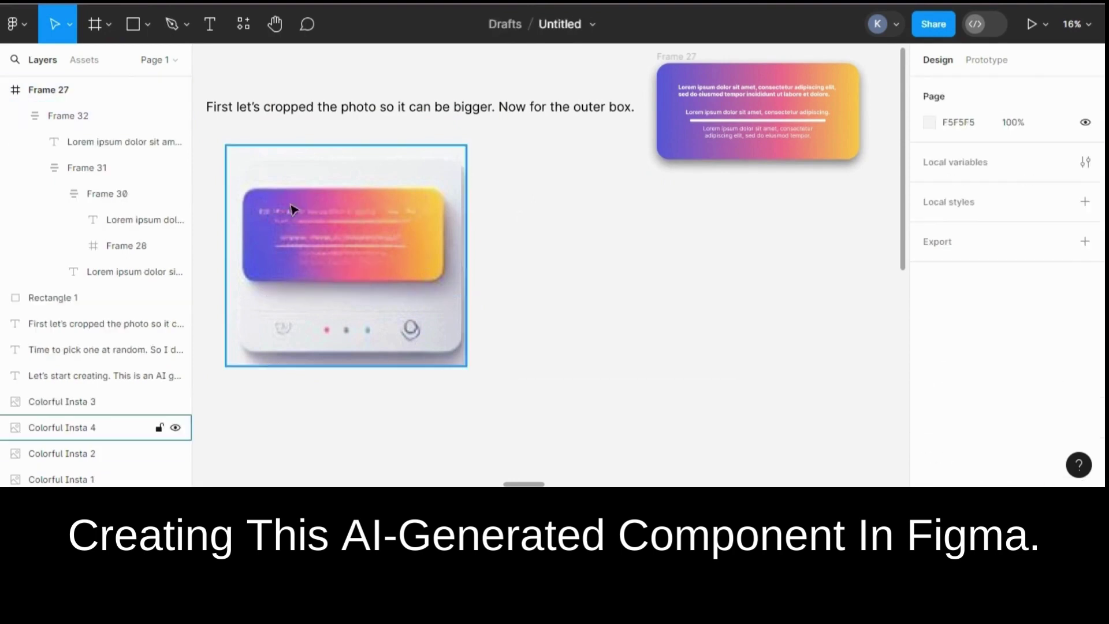
- Draw a frame about 1709 × 1504 over the outer box of the cropped photo
left_click(96, 26)
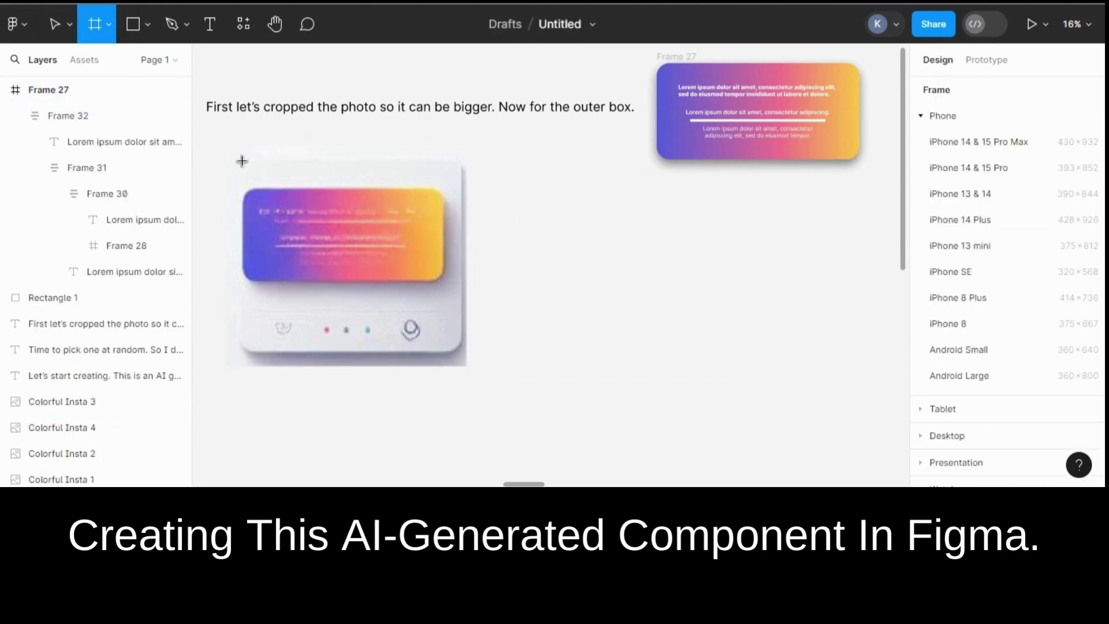
left_click_drag(242, 161, 461, 353)
scroll(354, 278, "up", 2)
scroll(375, 266, "left", 3)
left_click_drag(387, 248, 388, 245)
- Set the outer box frame's corner radius to 100 and move it beside the photo, at about X 34839
left_click(1050, 211)
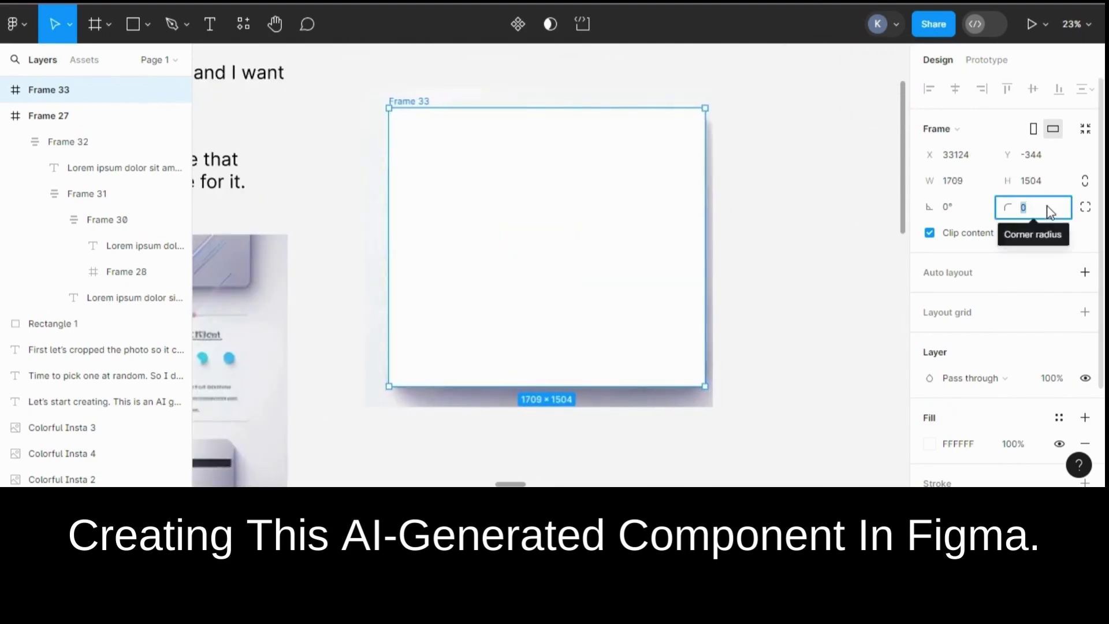
type("80")
key("BackSpace")
key("BackSpace")
type("100")
key("Return")
left_click_drag(631, 197, 647, 239)
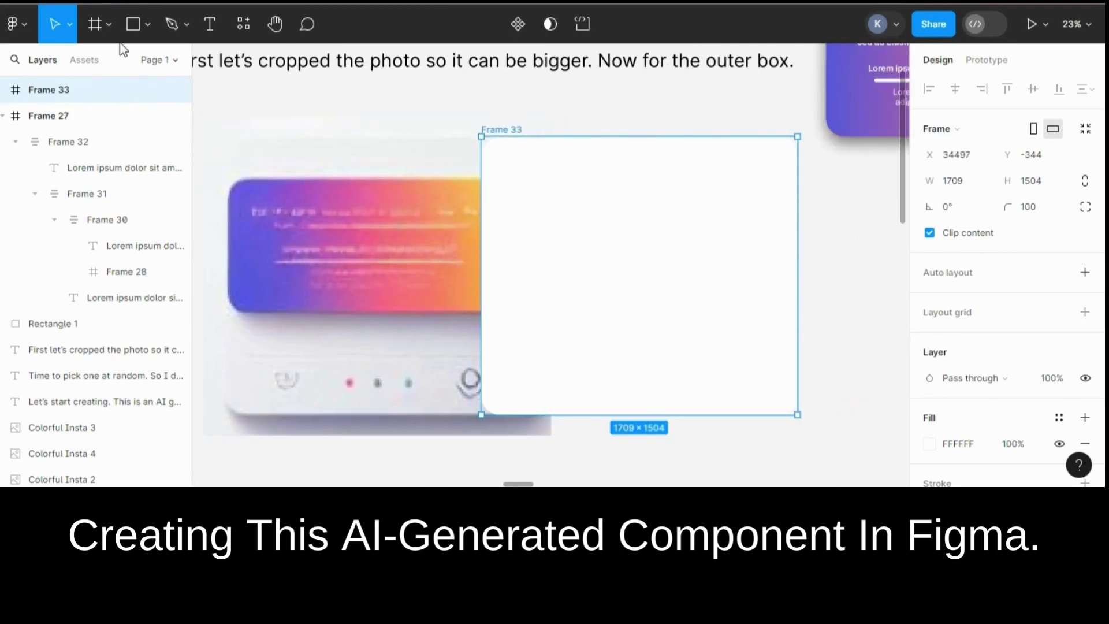
- Draw a thin divider frame about 1459 × 17 over the line above the icons in the photo
key("f")
scroll(252, 350, "up", 3)
left_click_drag(247, 358, 830, 366)
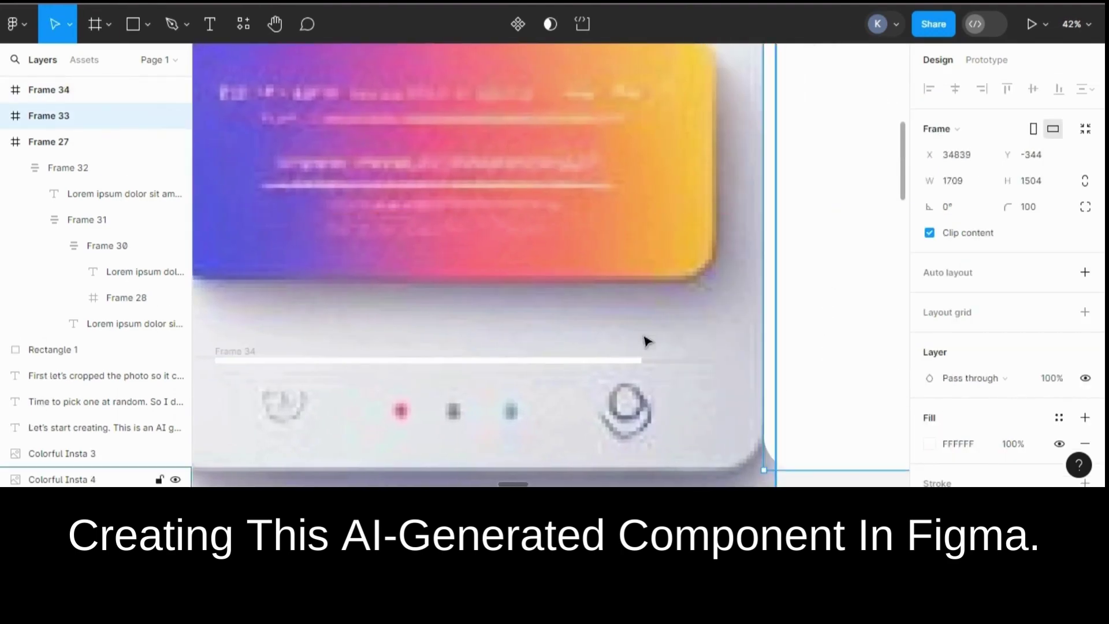
left_click(635, 361)
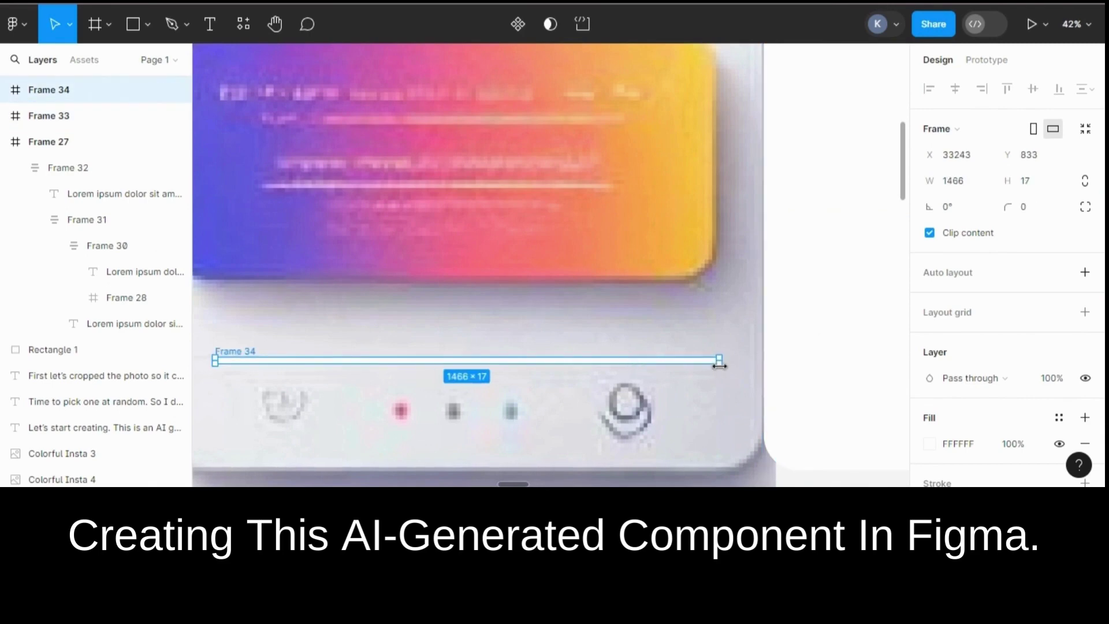
scroll(639, 362, "left", 3)
left_click(584, 347)
scroll(584, 346, "down", 5)
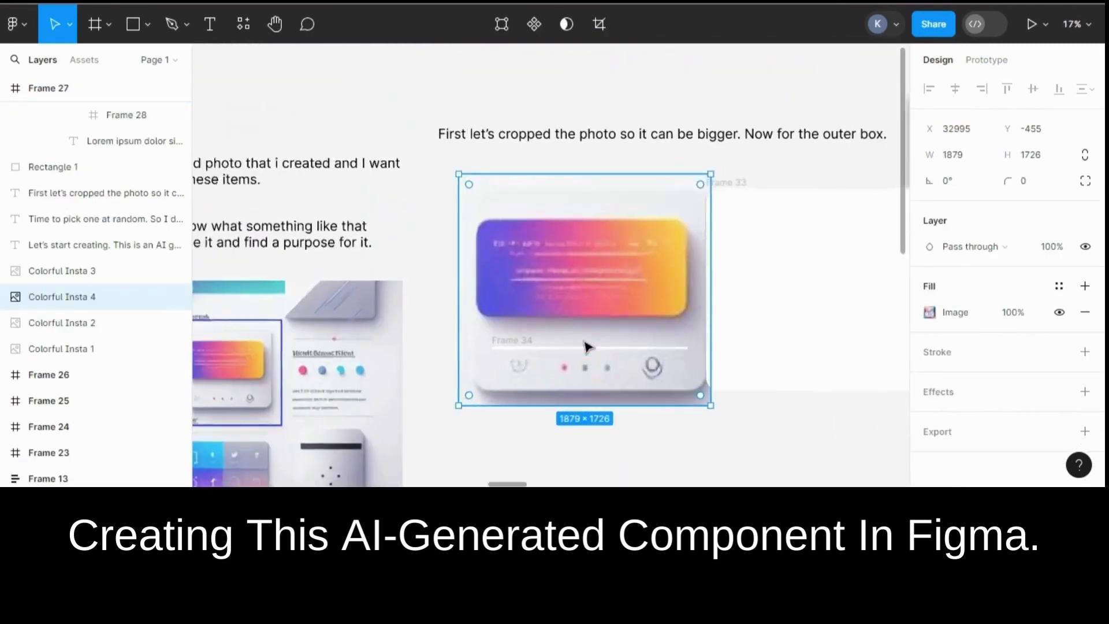
scroll(537, 351, "right", 3)
mouse_move(490, 359)
left_mouse_down()
mouse_move(540, 357)
mouse_move(485, 360)
left_mouse_up()
- Fill the thin divider frame with the gray 9D99A8, sampled from the gradient card's shadow in the photo
left_click(383, 348)
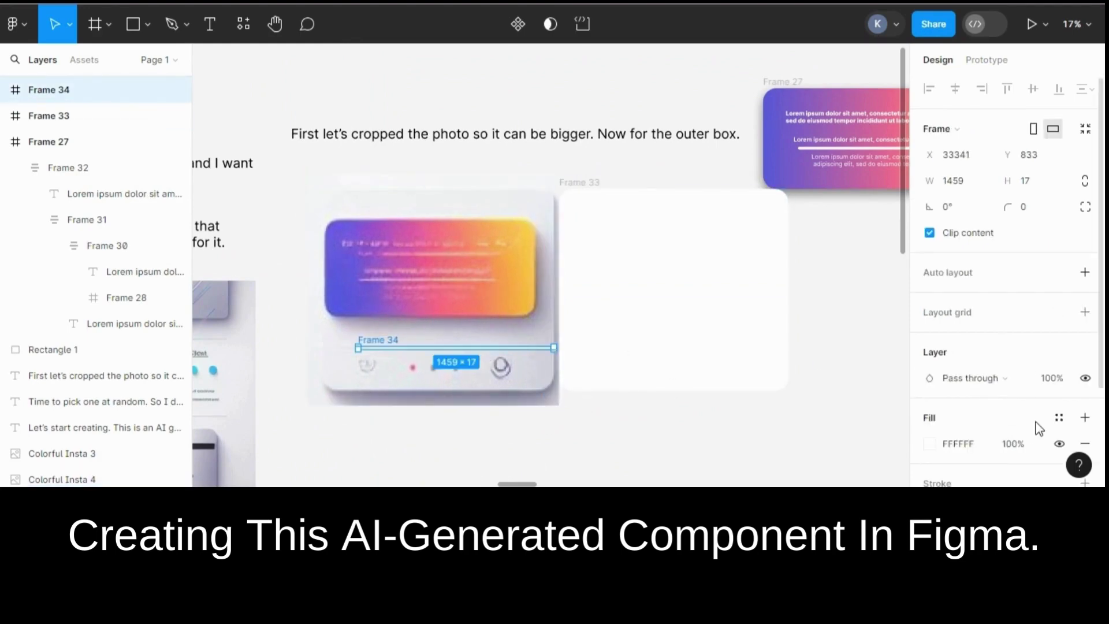
scroll(1040, 428, "down", 3)
left_click(930, 310)
left_click(738, 335)
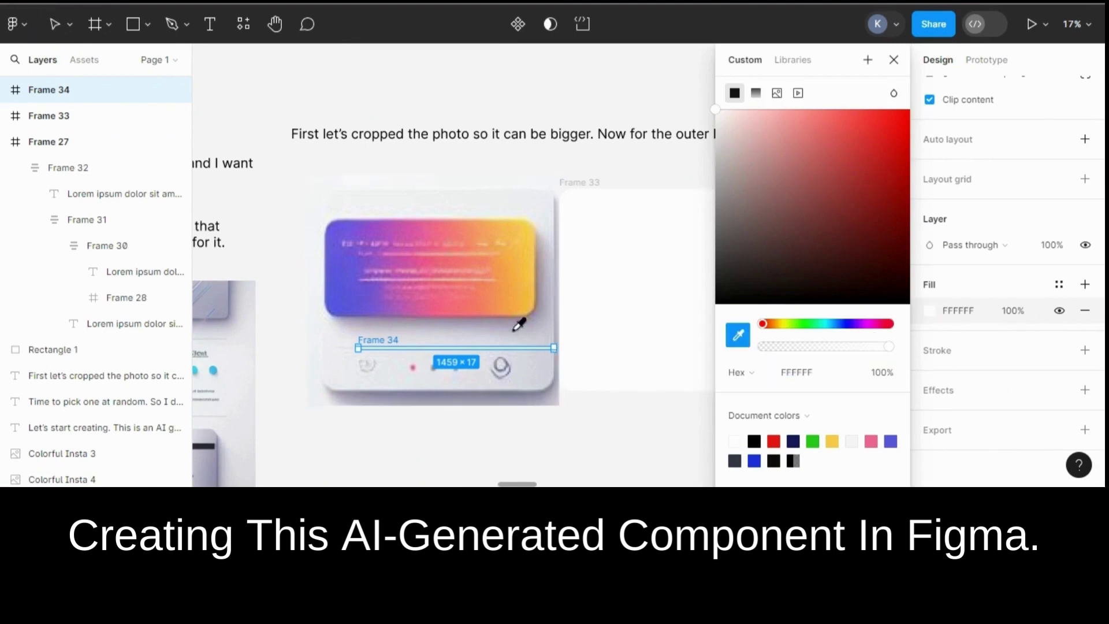
left_click(541, 309)
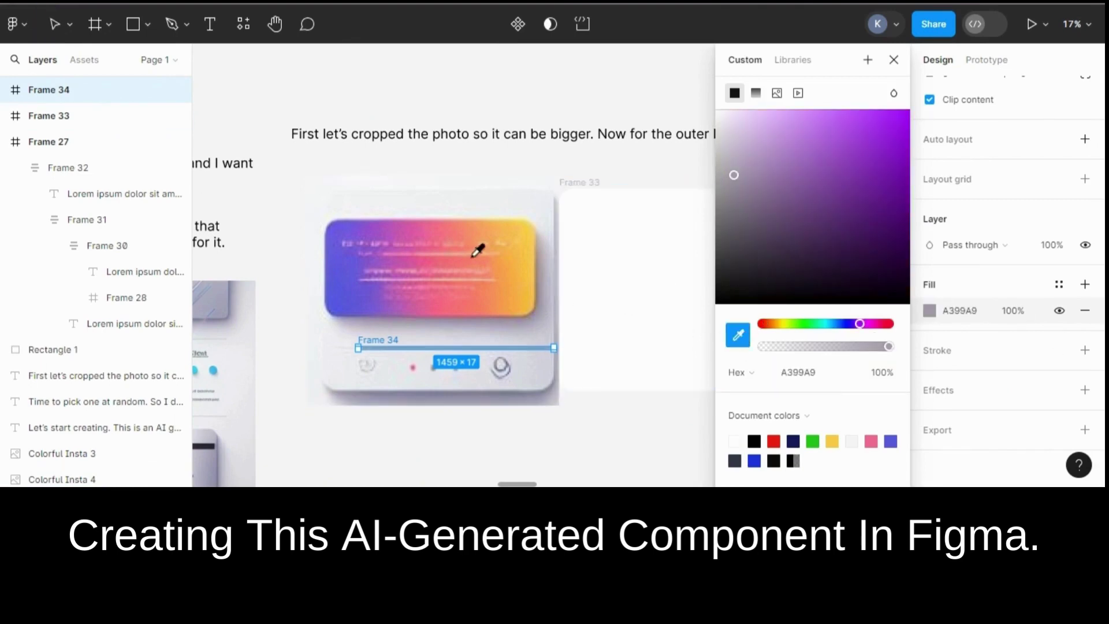
left_click(545, 261)
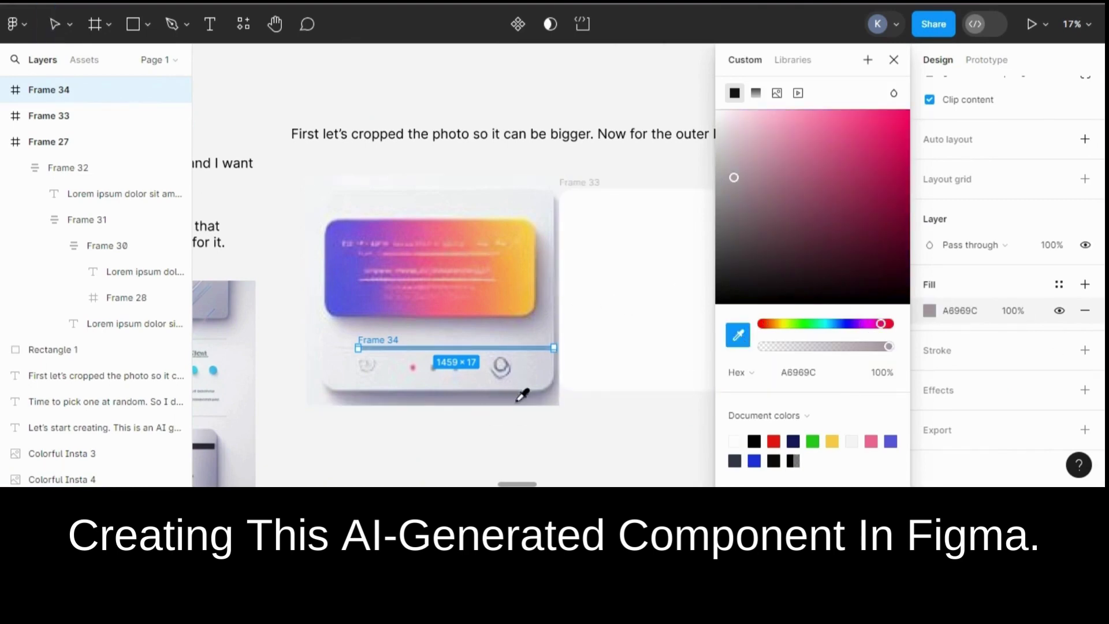
left_click(544, 308)
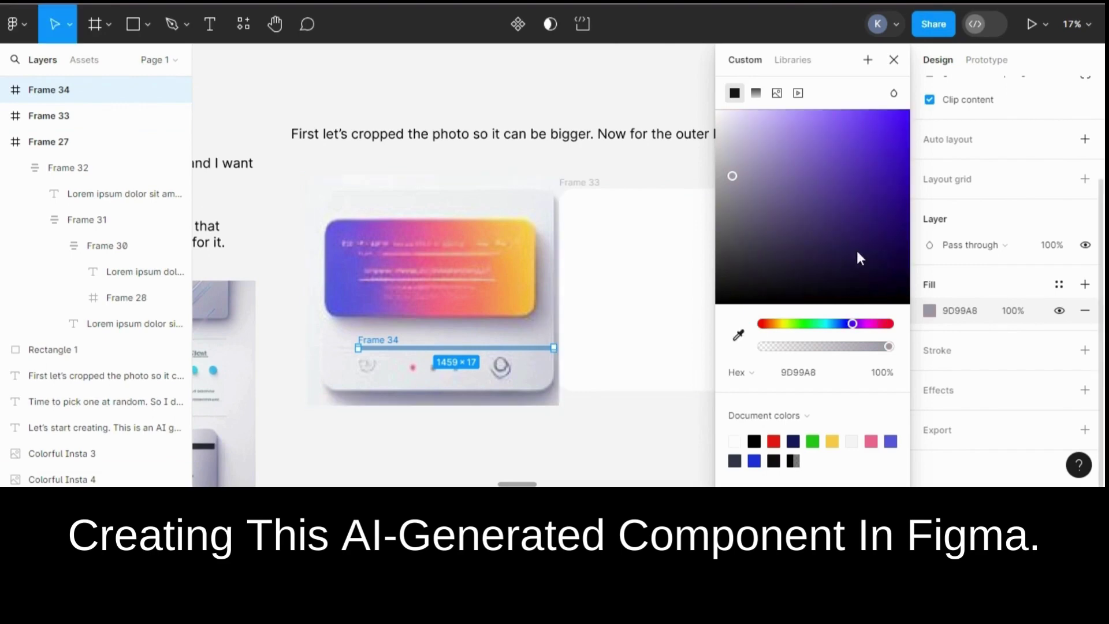
- Shift the gray divider right onto the white outer frame, roughly centered horizontally in its lower part
scroll(578, 272, "right", 3)
key("shift+Right")
key("shift+Right")
key("shift+Right")
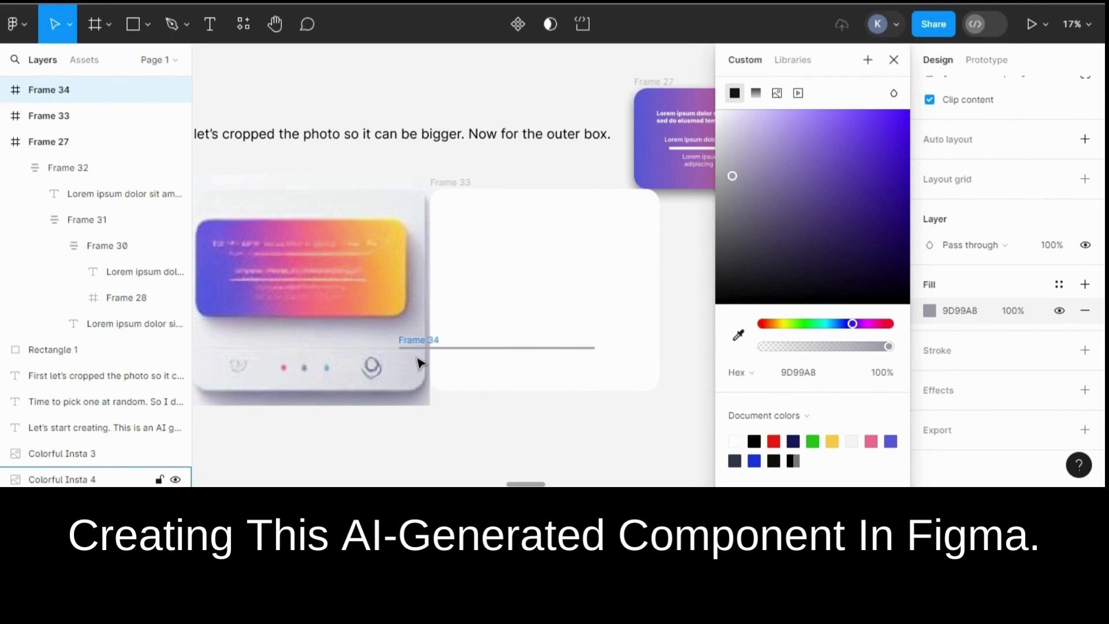
left_click(893, 62)
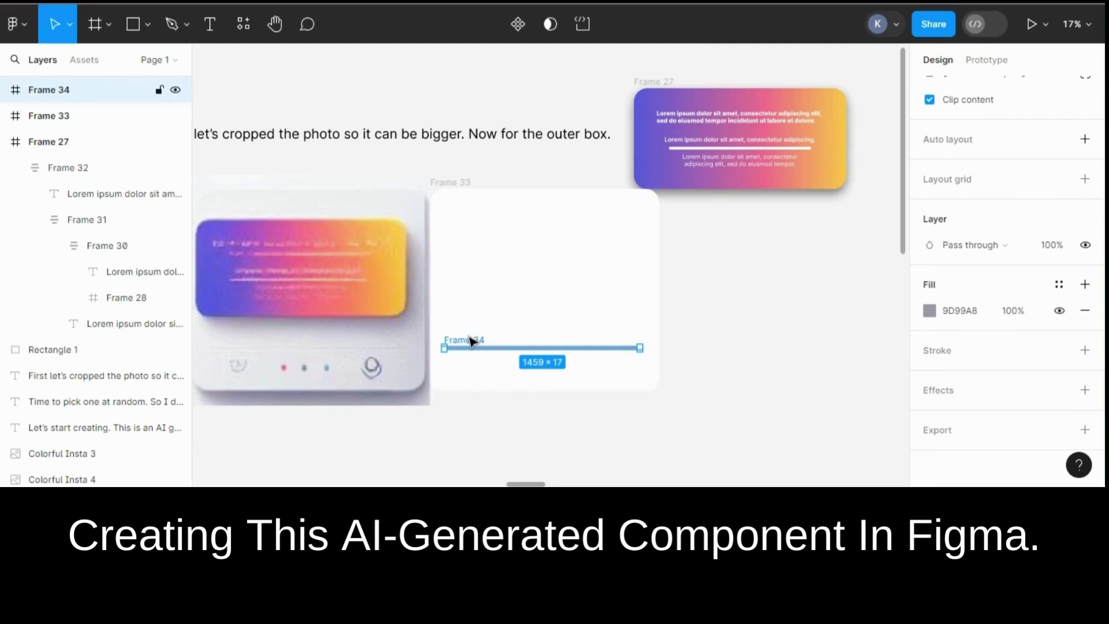
left_click(453, 210)
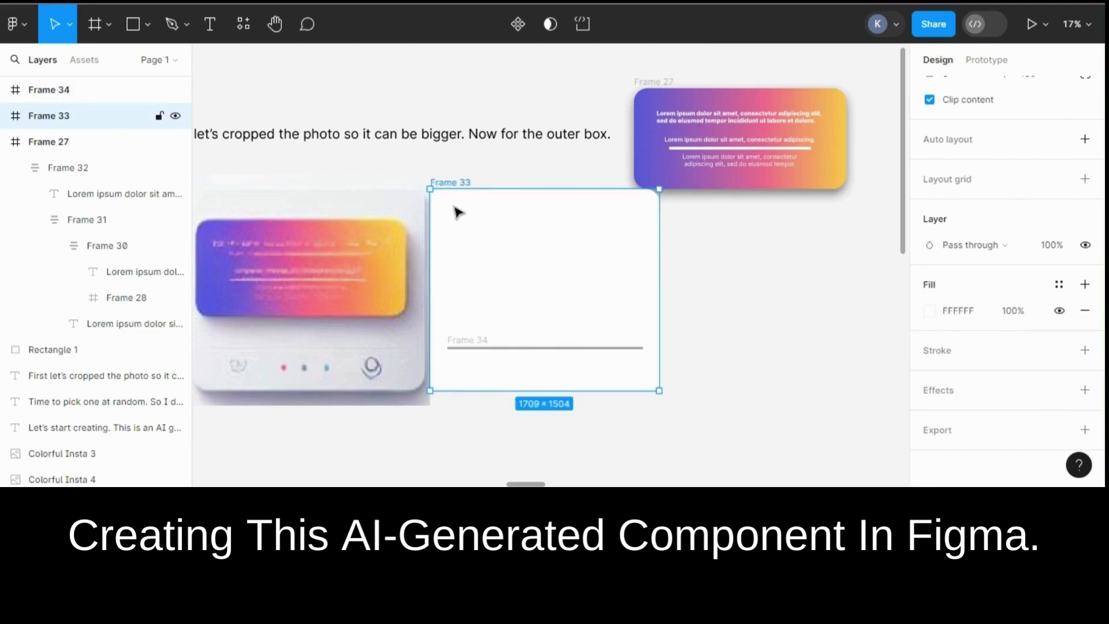
left_click(463, 344)
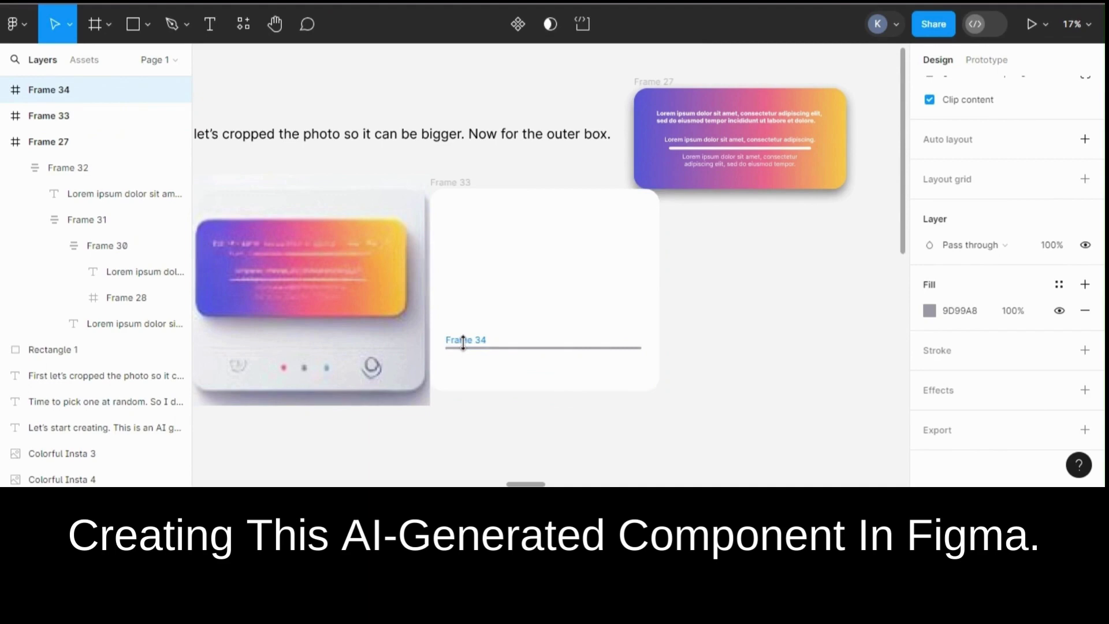
- Reduce the gray divider's height to 6 and set its layer opacity to 20%
scroll(463, 344, "up", 5)
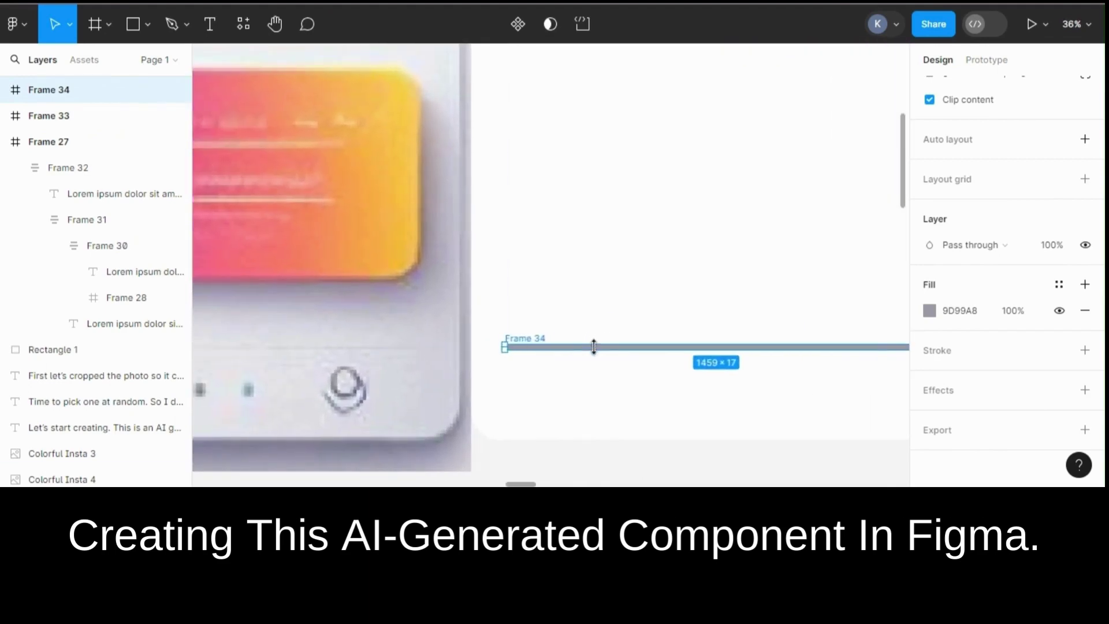
scroll(879, 255, "right", 3)
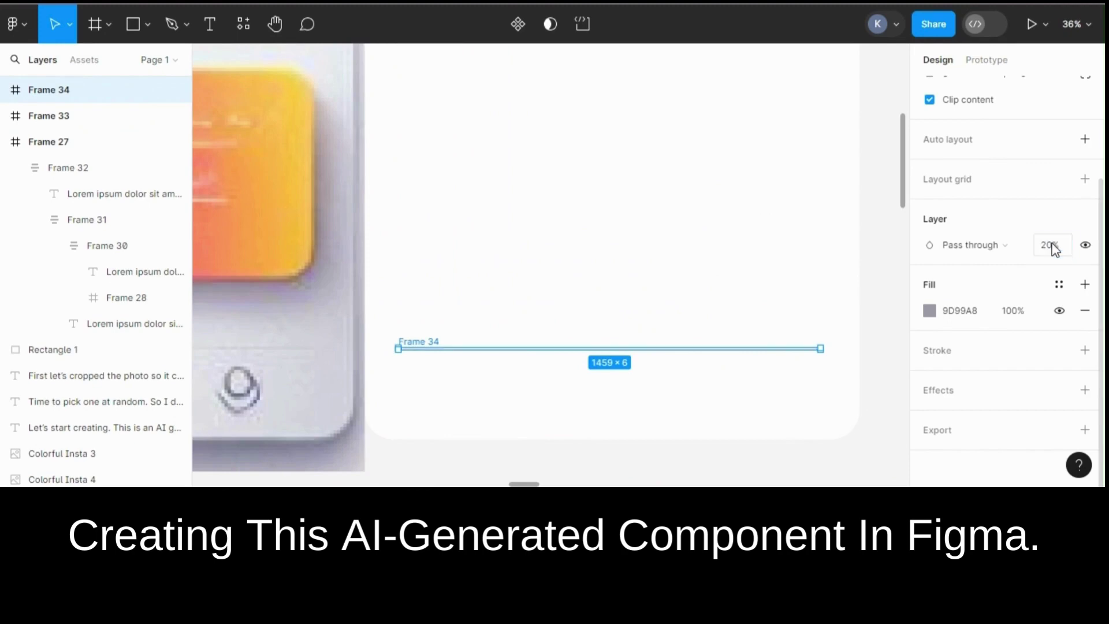
- Fill the outer box frame with the light gray ECEBF0, sampled from the photo's outer box
left_click(636, 235)
scroll(638, 236, "left", 3)
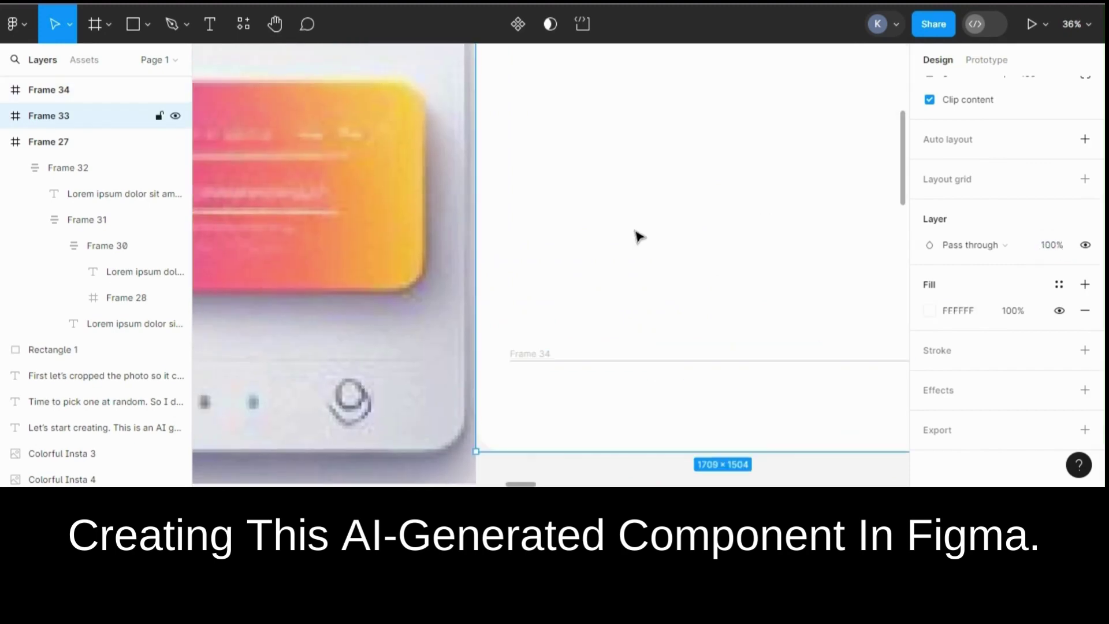
left_click(930, 310)
left_click(738, 335)
scroll(465, 344, "left", 5)
left_click(500, 206)
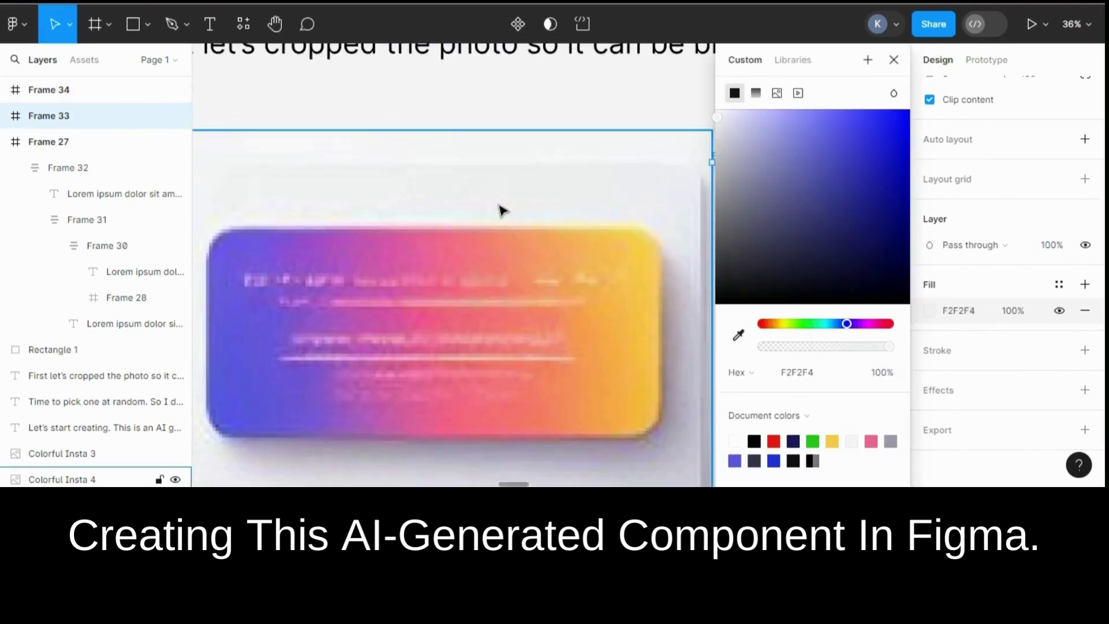
scroll(500, 210, "right", 5)
scroll(754, 328, "down", 3)
left_click(298, 309)
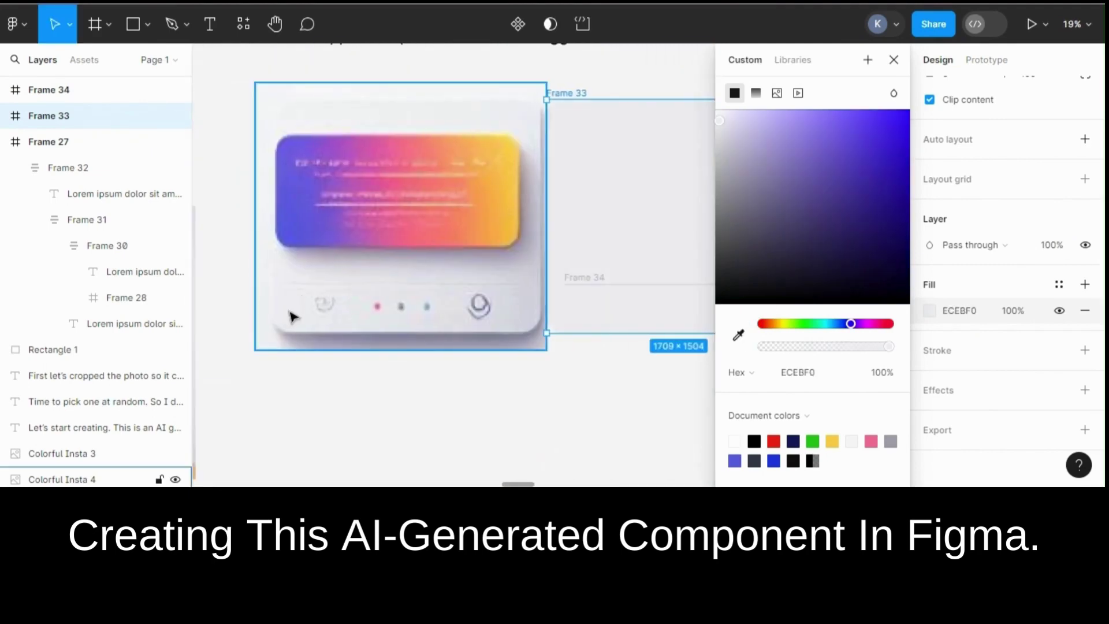
scroll(577, 391, "right", 3)
scroll(577, 391, "left", 2)
scroll(577, 391, "right", 1)
left_click(572, 385)
scroll(572, 386, "left", 1)
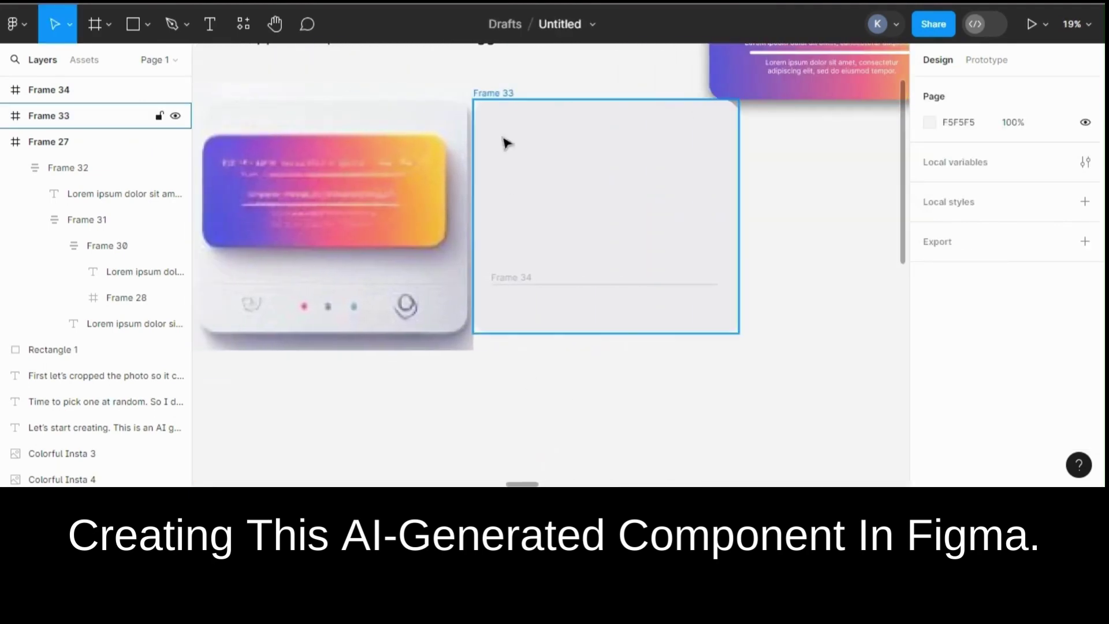
left_click_drag(503, 108, 505, 108)
key("ctrl+z")
left_click(335, 420)
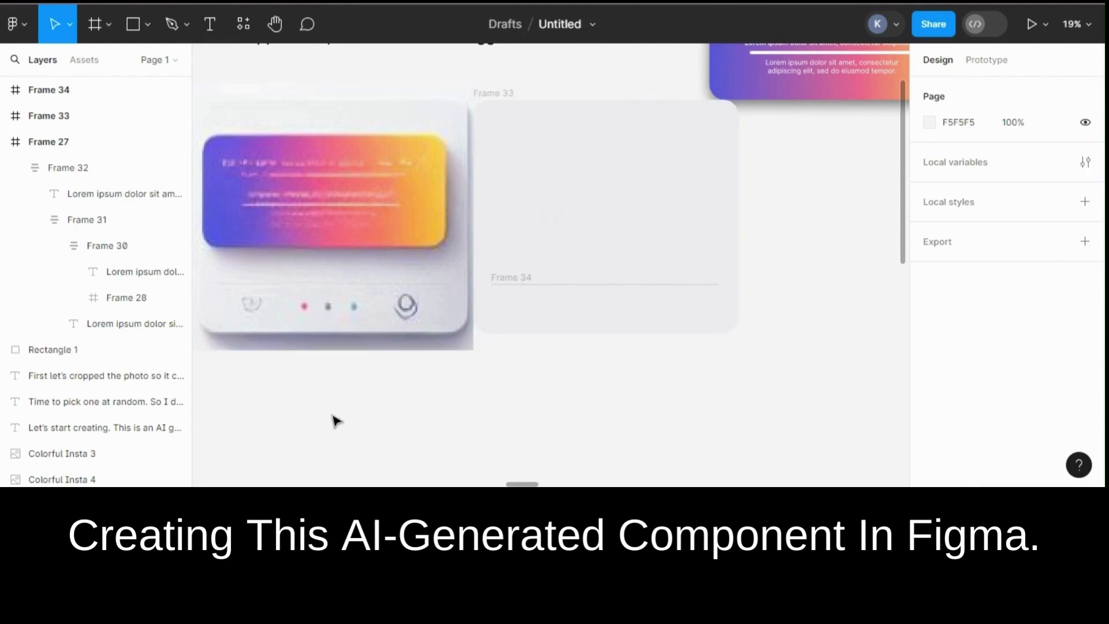
- Move the gradient card into the outer box frame, horizontally centered at about X 64 above the thin divider
scroll(335, 421, "left", 3)
scroll(335, 421, "right", 5)
scroll(335, 420, "up", 2)
left_click(592, 73)
left_click(592, 73)
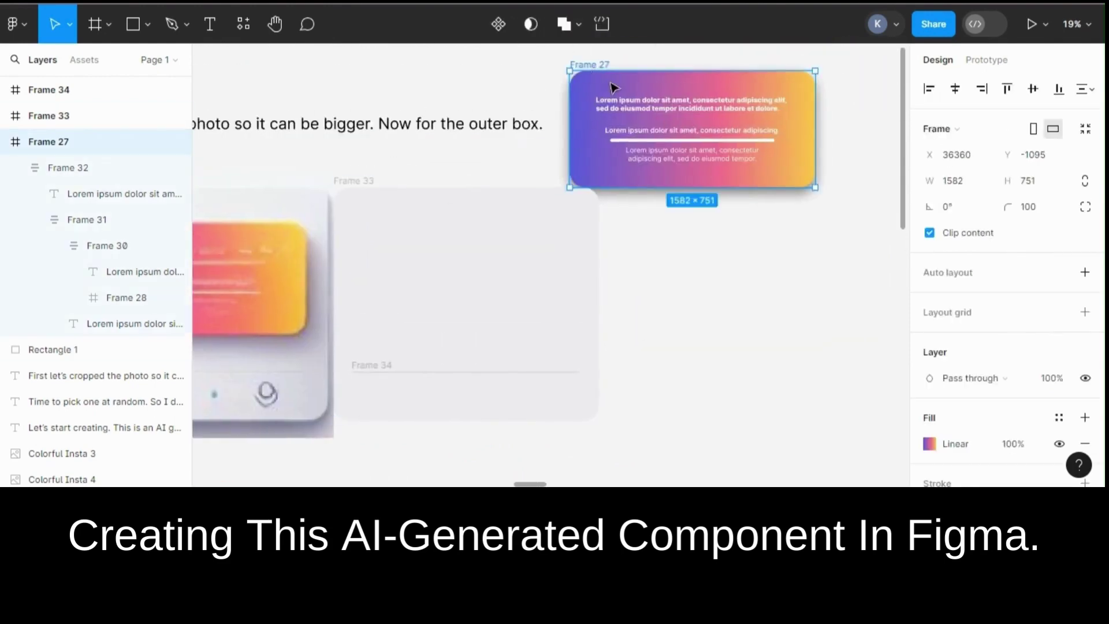
left_click_drag(611, 84, 391, 234)
scroll(391, 234, "left", 4)
- Nudge the gradient card vertically within the outer box frame to Y 219
key("shift+Down")
key("shift+Down")
key("shift+Down")
key("shift+Down")
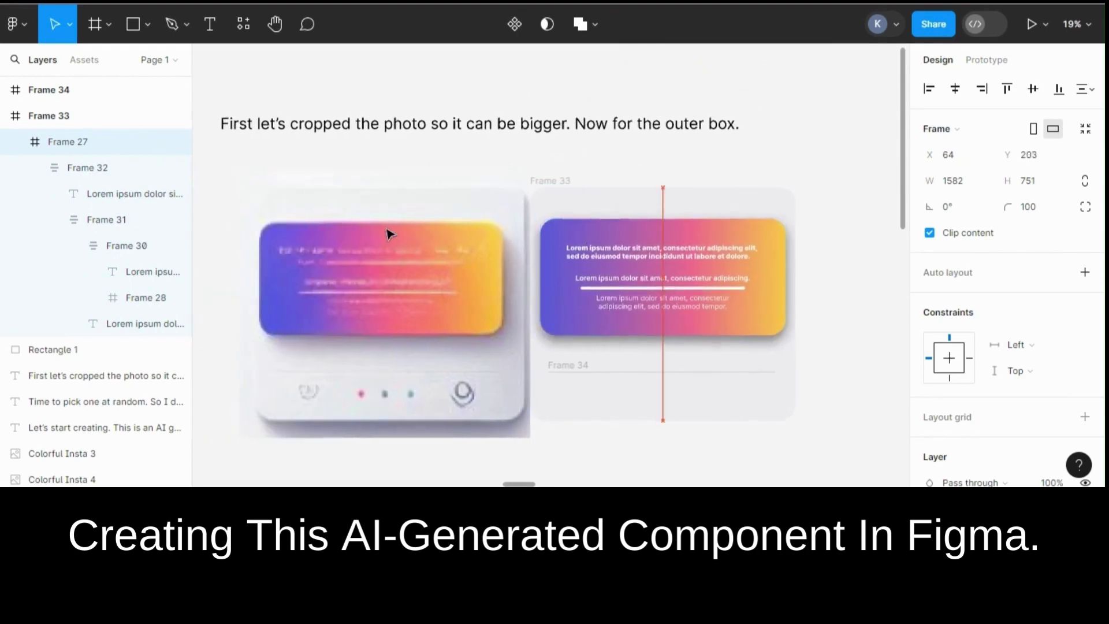
key("Up")
key("Up")
key("Up")
key("Up")
key("Up")
key("Up")
key("Up")
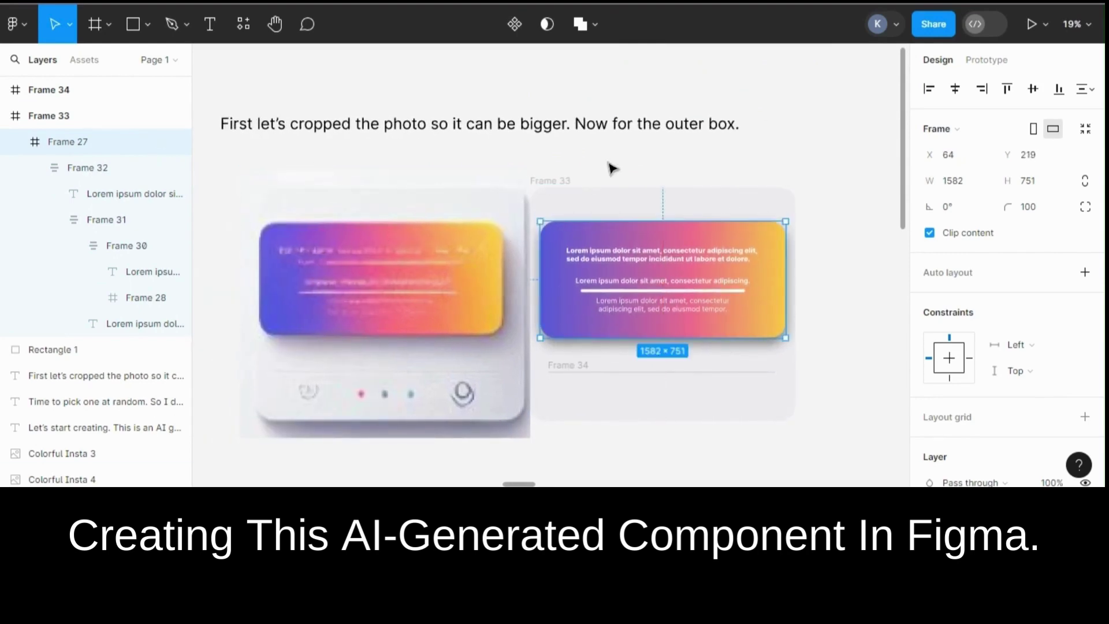
- Add a text note below the cropped photo reading "I don't know what this is down here, so I will just start creating stuff."
left_click(629, 155)
scroll(629, 155, "down", 5)
scroll(629, 155, "left", 4)
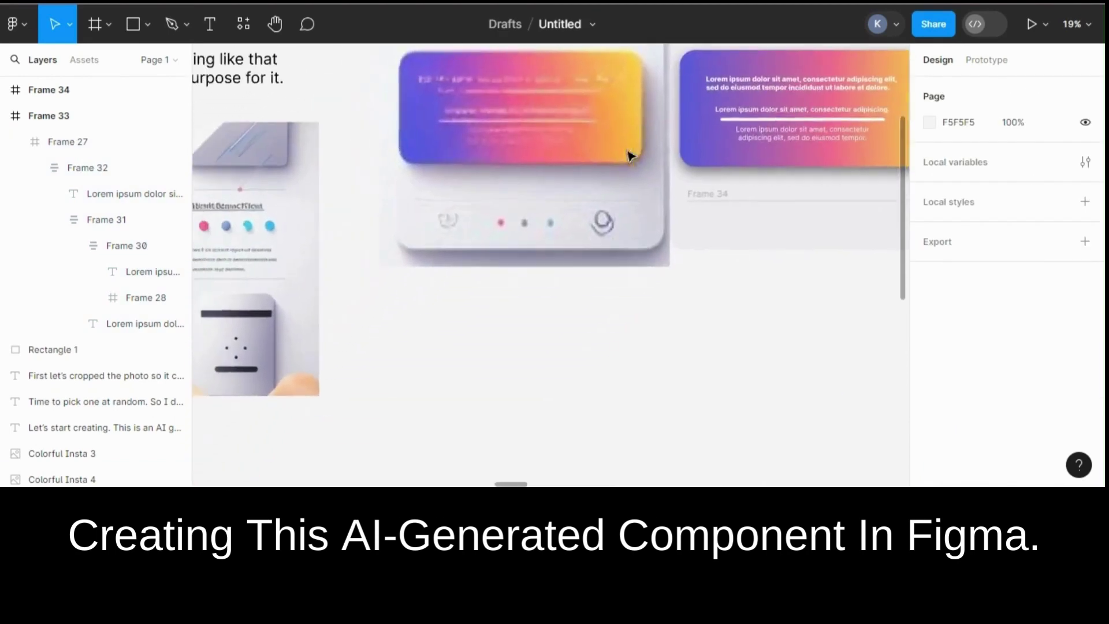
scroll(662, 111, "up", 5)
scroll(662, 111, "left", 5)
scroll(662, 111, "down", 1)
scroll(663, 113, "down", 3)
scroll(663, 113, "down", 2)
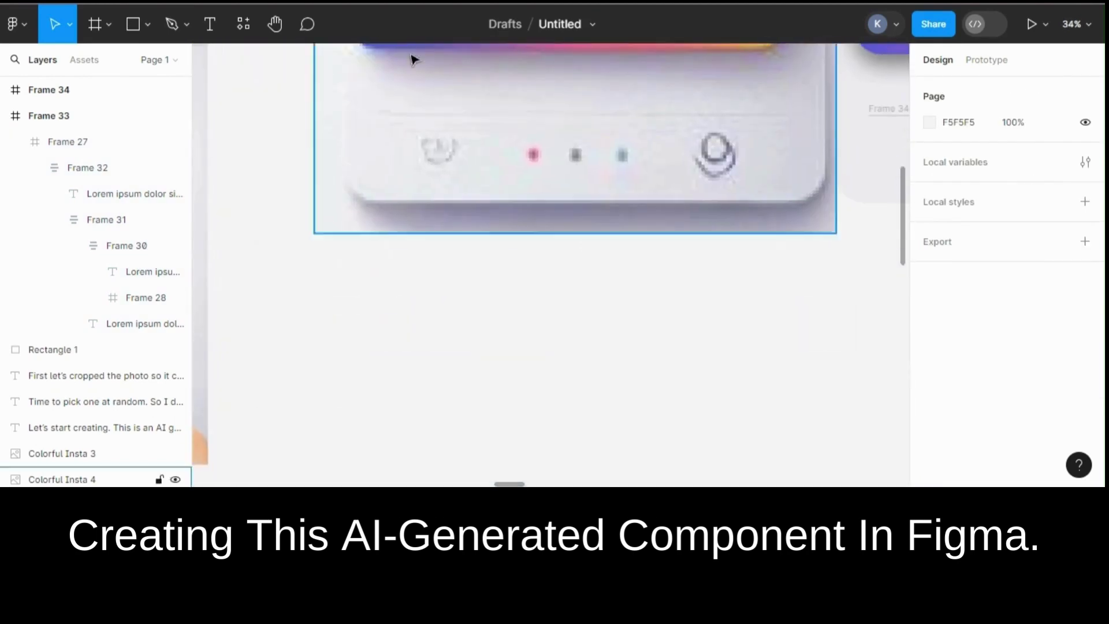
key("t")
left_click_drag(352, 264, 771, 302)
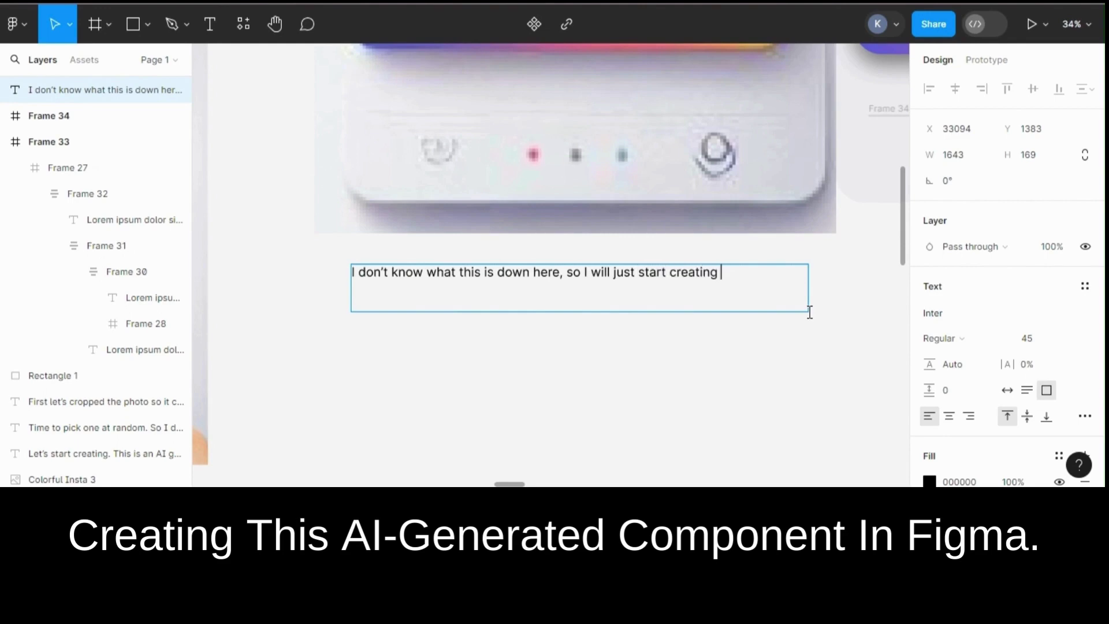
- Set the font size of the whole note below the photo to 90
key("ctrl+a")
left_click(1028, 338)
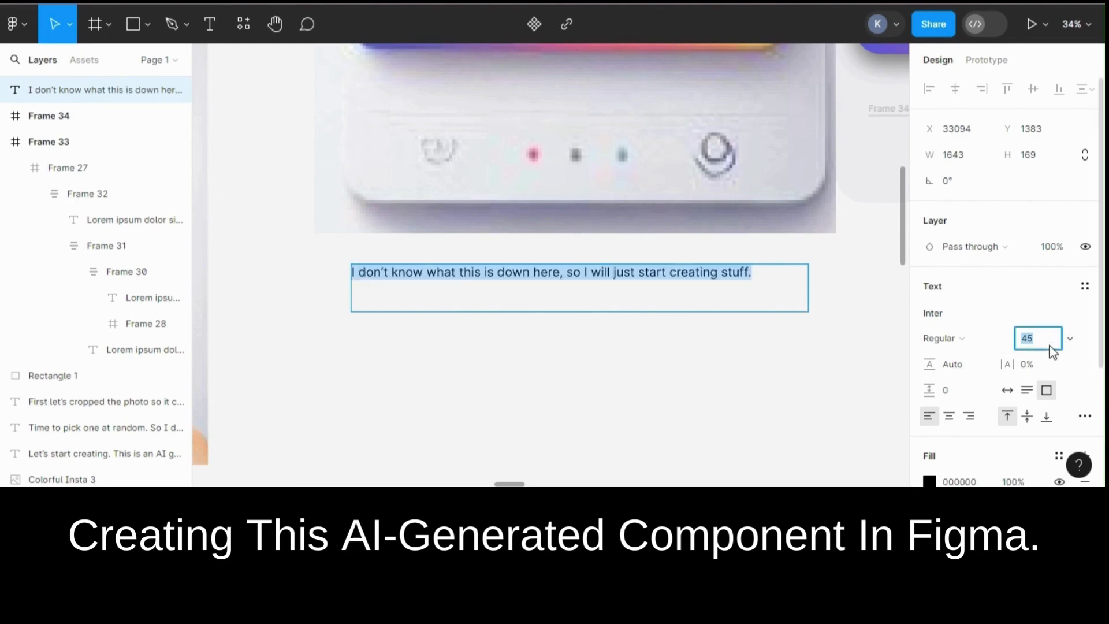
type("90")
key("Return")
key("Escape")
left_click(691, 245)
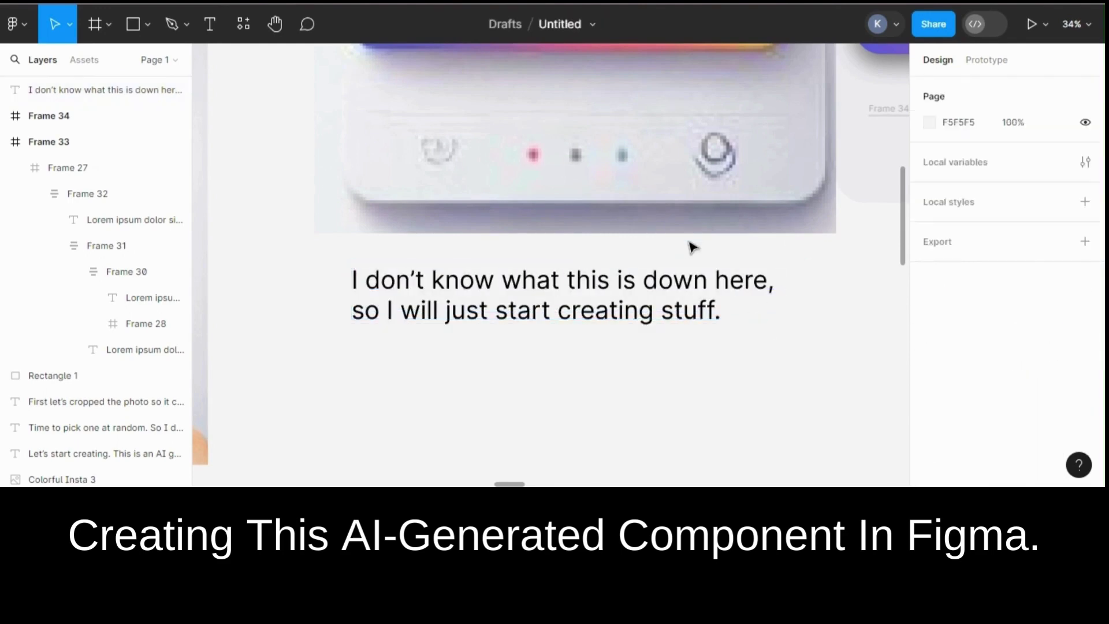
- Draw a frame about 150 × 137 over the photo's faded icon and round it into a circle with corner radius 100
scroll(691, 245, "up", 2)
left_click(102, 37)
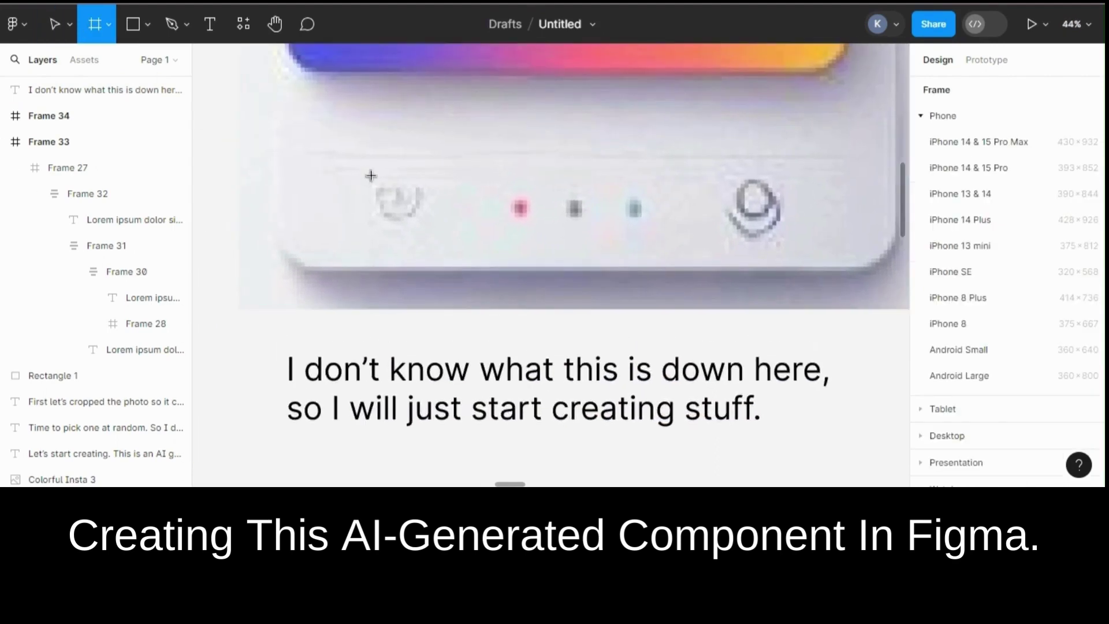
left_click_drag(371, 175, 424, 223)
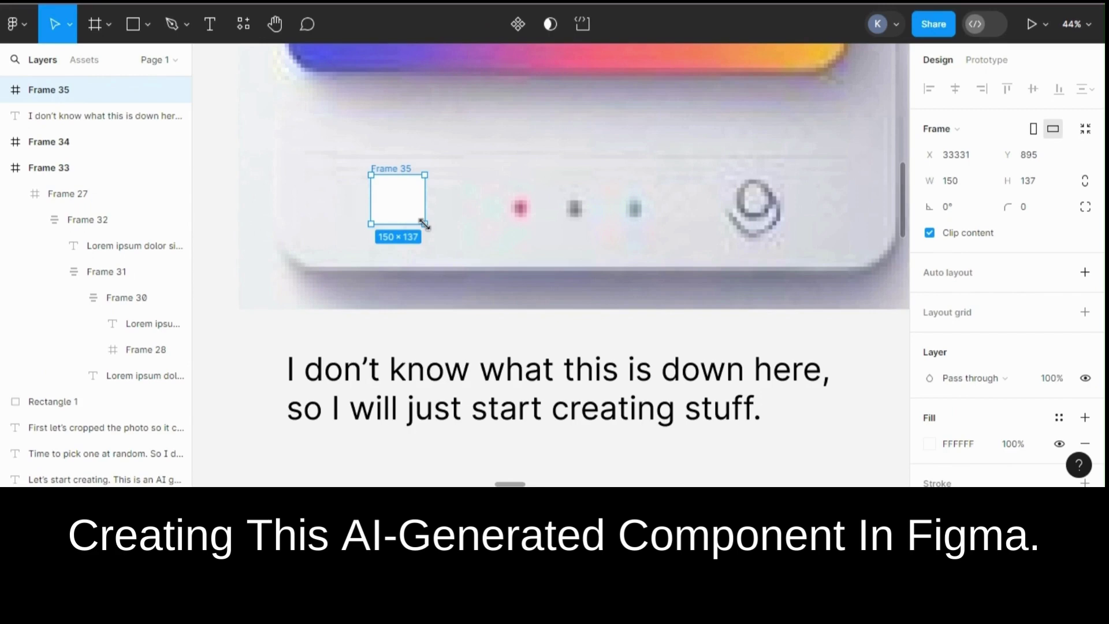
left_click(1024, 207)
type("100")
key("Return")
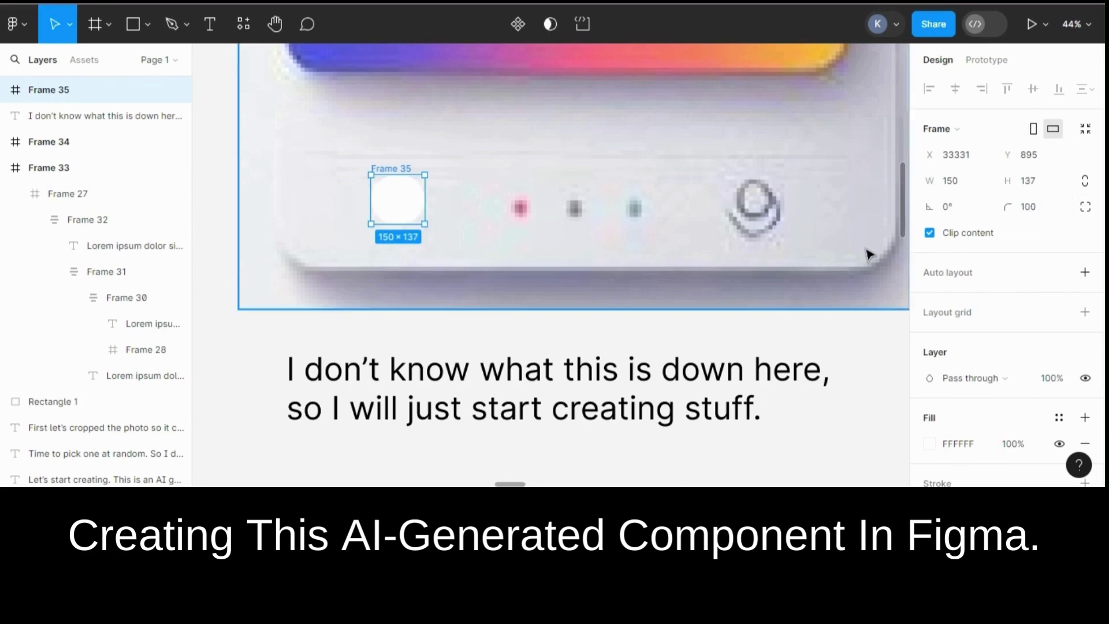
- Add an inside black stroke of thickness 7 to the circle frame and set the stroke opacity to 25%
scroll(999, 401, "down", 3)
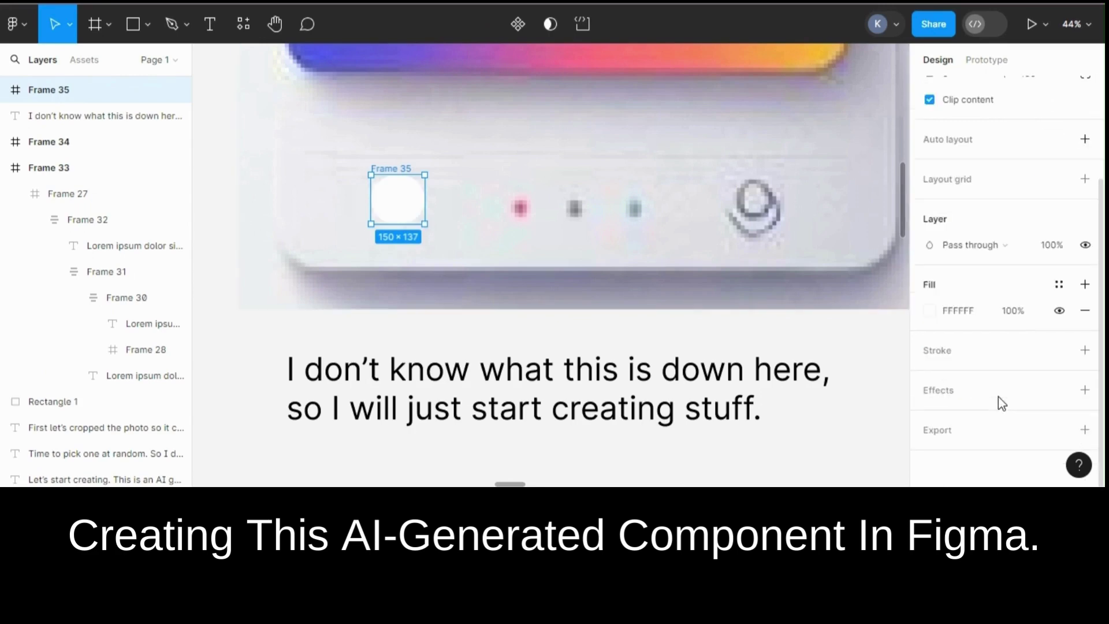
left_click(1085, 350)
key("Return")
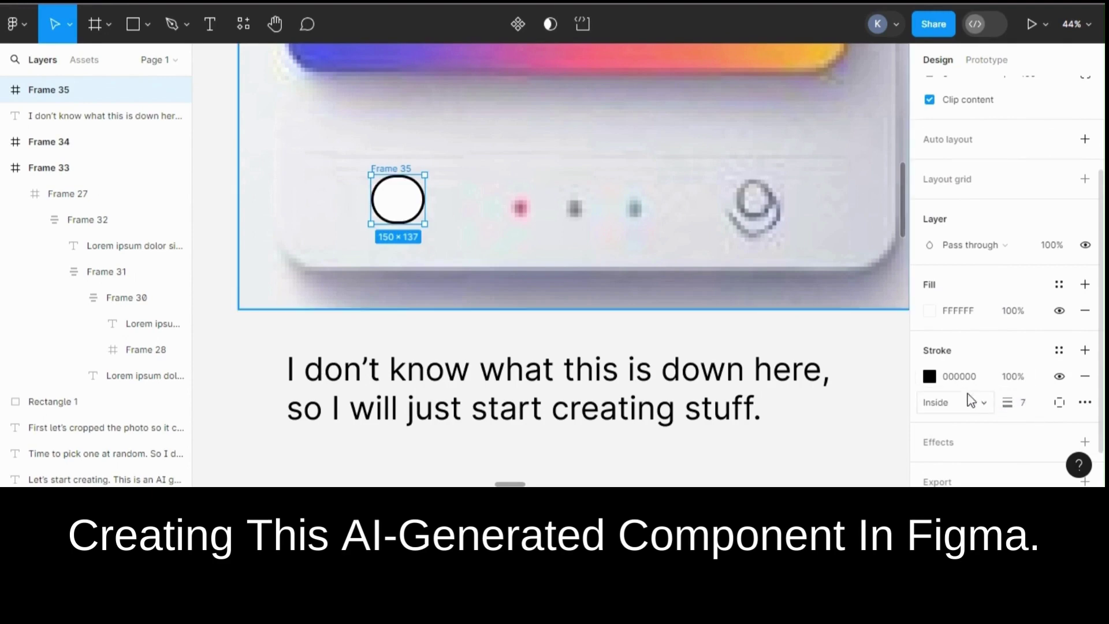
left_click(1015, 380)
type("30")
key("Return")
left_click(1014, 380)
type("25")
key("Return")
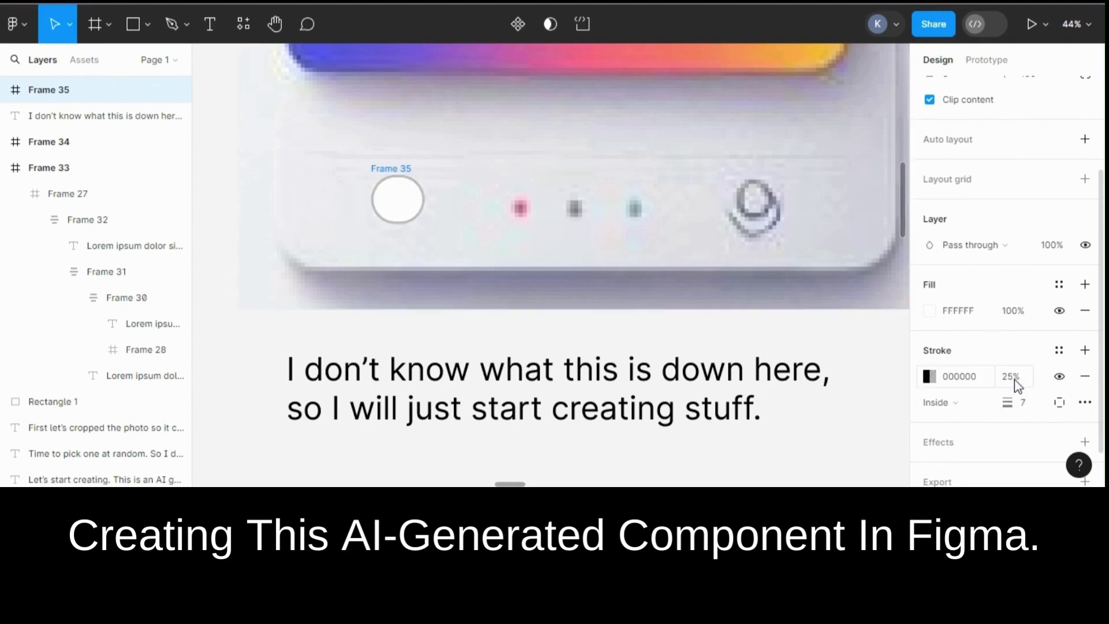
- Set the circle frame's layer opacity to 15% and its stroke opacity to 30%
key("1")
key("5")
key("Return")
left_click(1018, 385)
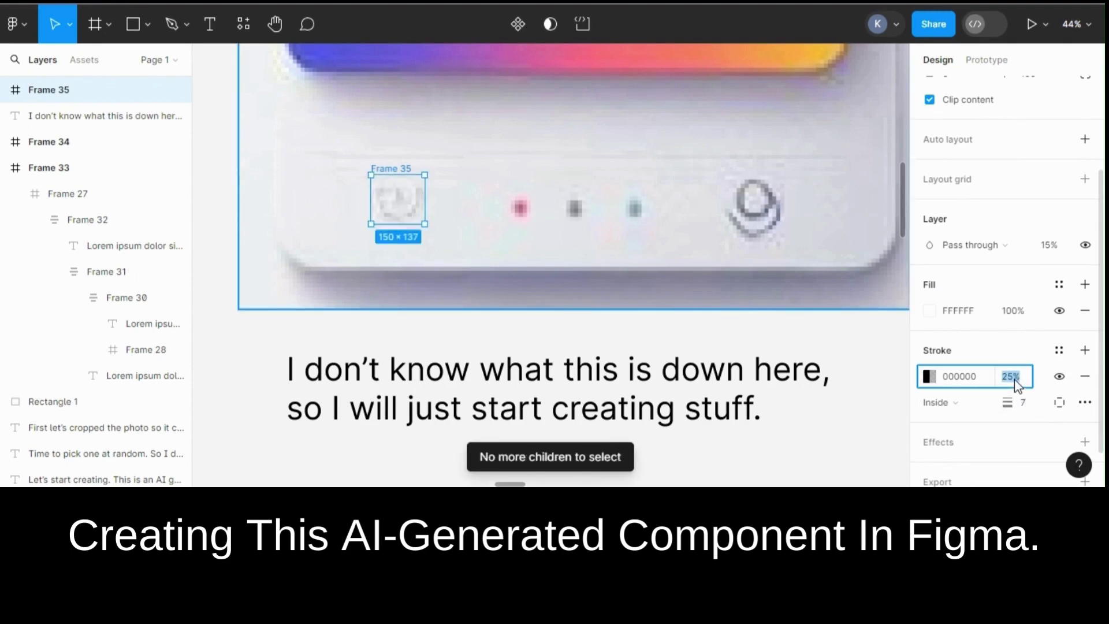
type("30")
key("Return")
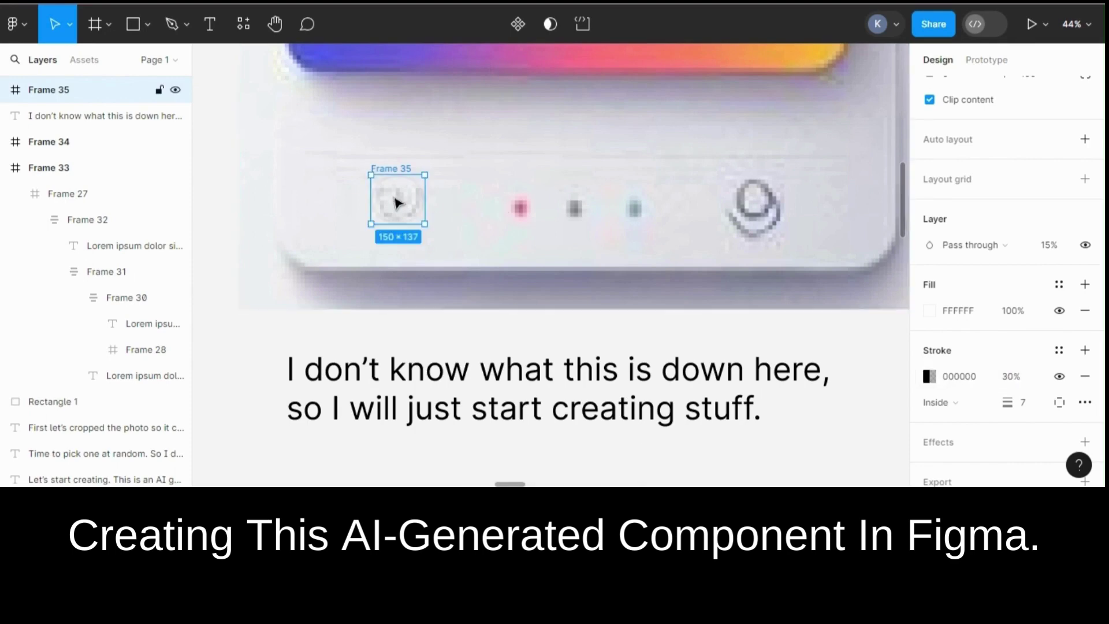
- Shift the circle frame slightly upward over the photo's icon and set its stroke opacity to 70%
mouse_move(396, 203)
left_mouse_down()
mouse_move(460, 213)
mouse_move(395, 200)
left_mouse_up()
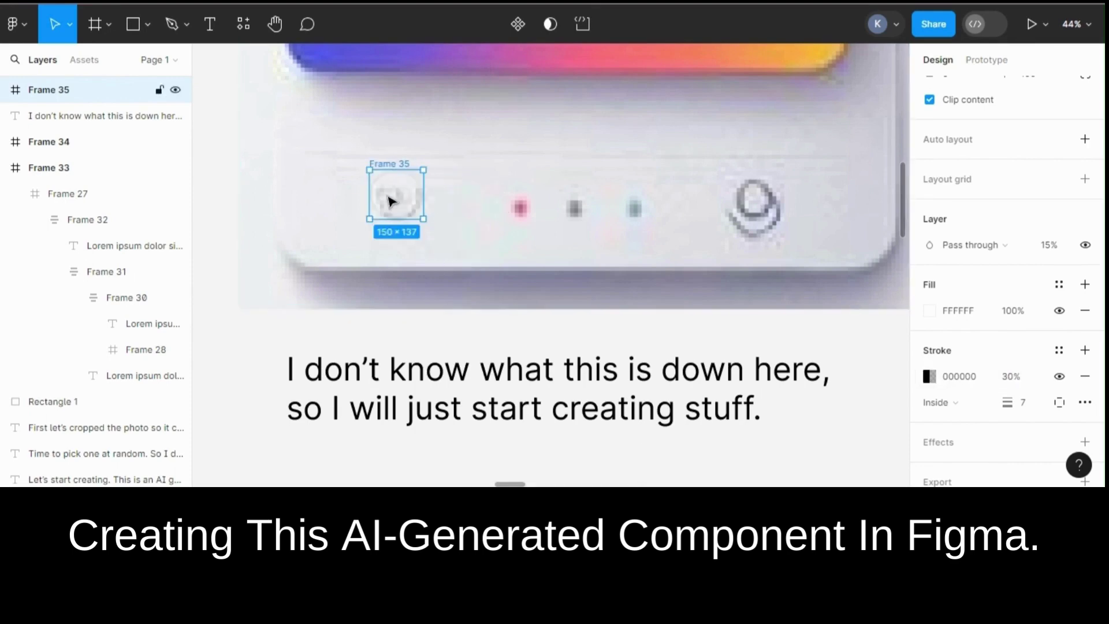
left_click(1017, 376)
type("70")
key("Return")
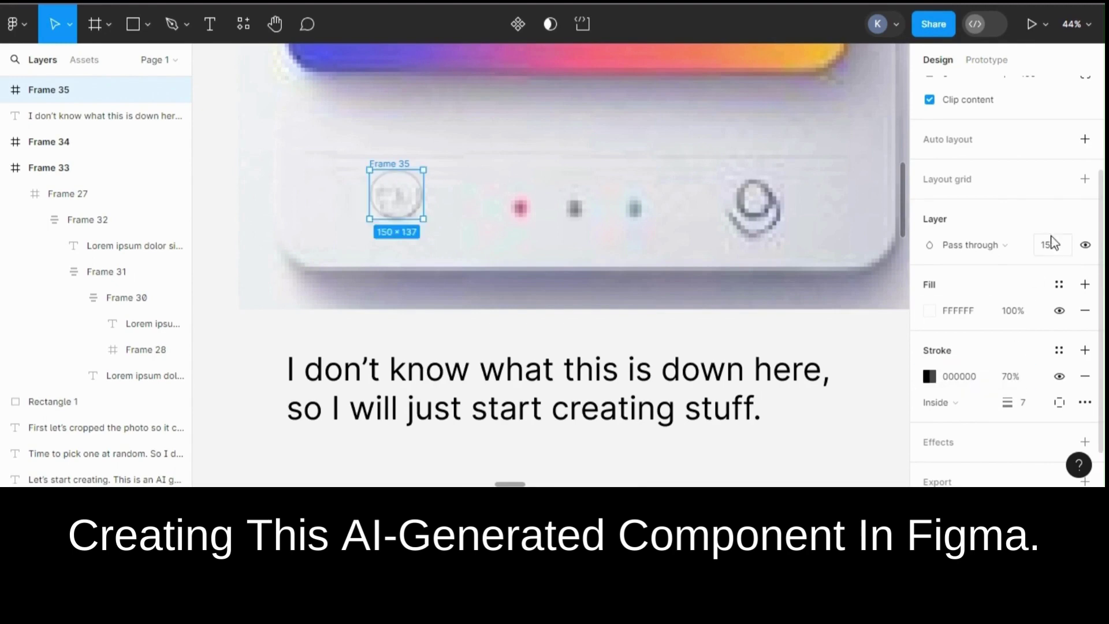
- Set the circle frame's layer opacity to 20% and remove its white fill
left_click(1051, 243)
type("20")
key("Return")
left_click(1085, 310)
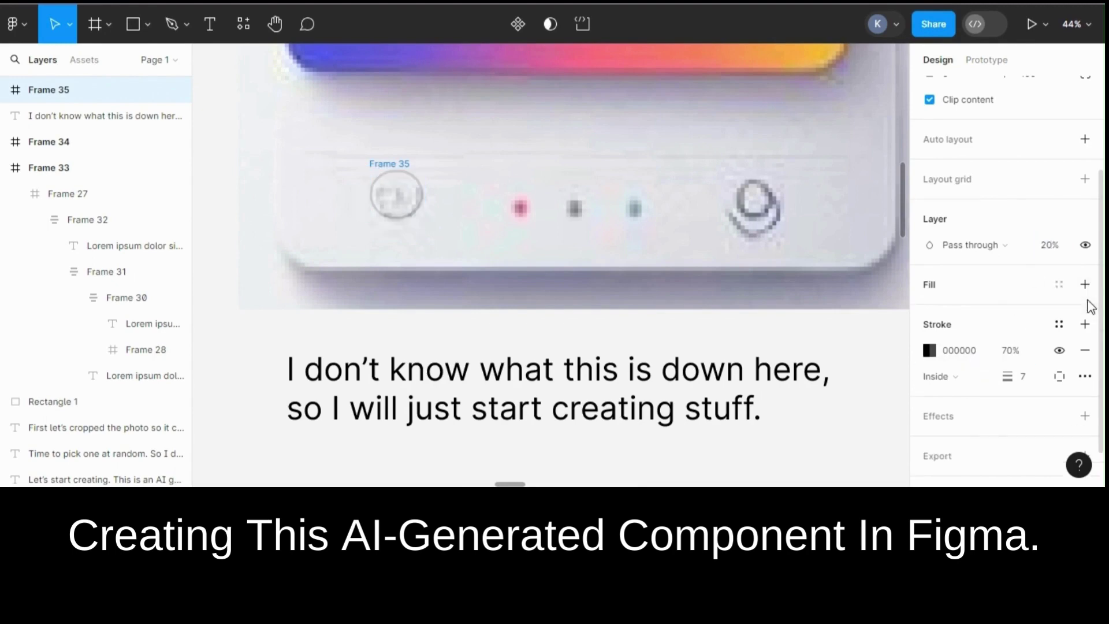
- Nudge the circle slightly down over the photo's faded icon and try placing a duplicate of it
left_click_drag(387, 190, 389, 196)
key("ctrl+d")
key("minus")
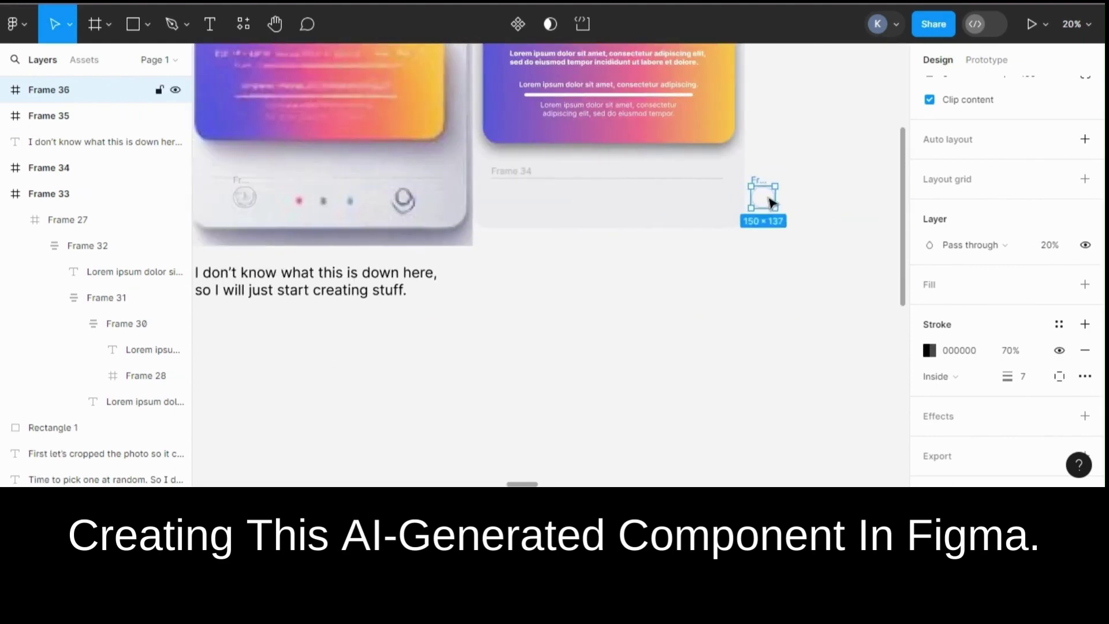
key("ctrl+z")
- Paste a copy of the circle inside the circle frame and turn off Clip content for the parent frame
scroll(250, 191, "up", 5)
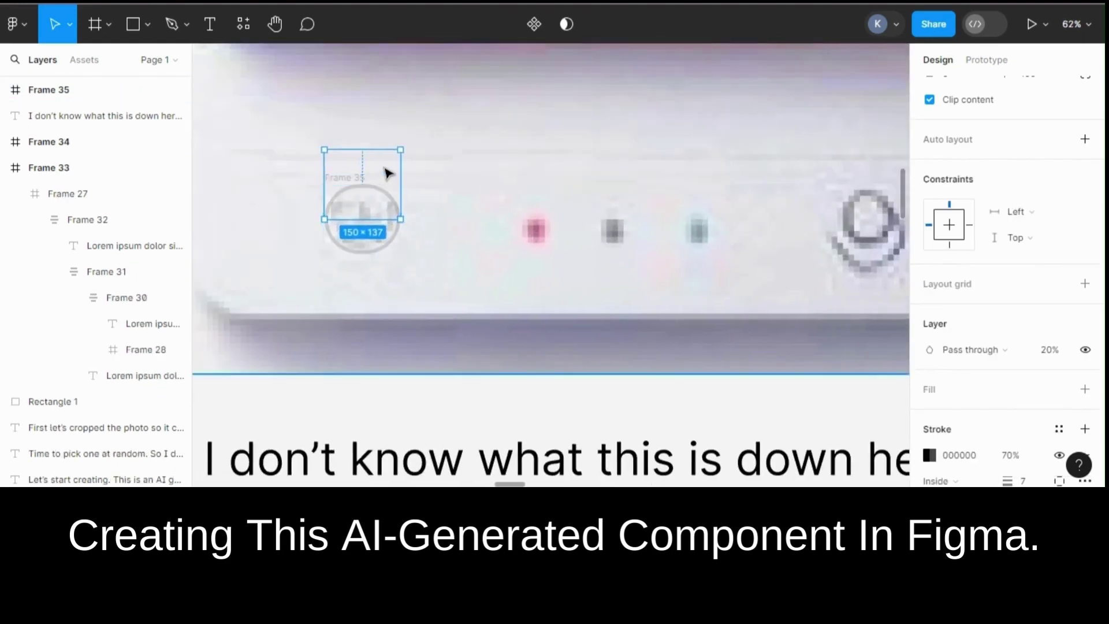
key("ctrl+v")
left_click(369, 216)
left_click(361, 183)
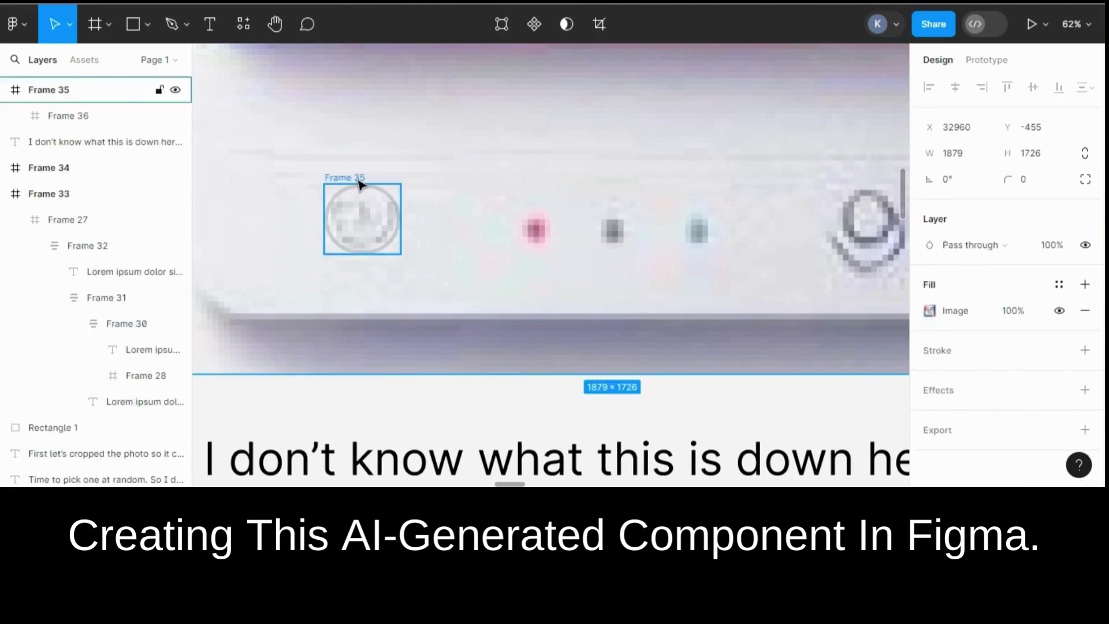
left_click(930, 231)
- Place the nested copy beside the original circle at the same height and compare the stroke settings of both
left_click(436, 136)
left_click_drag(435, 137, 445, 215)
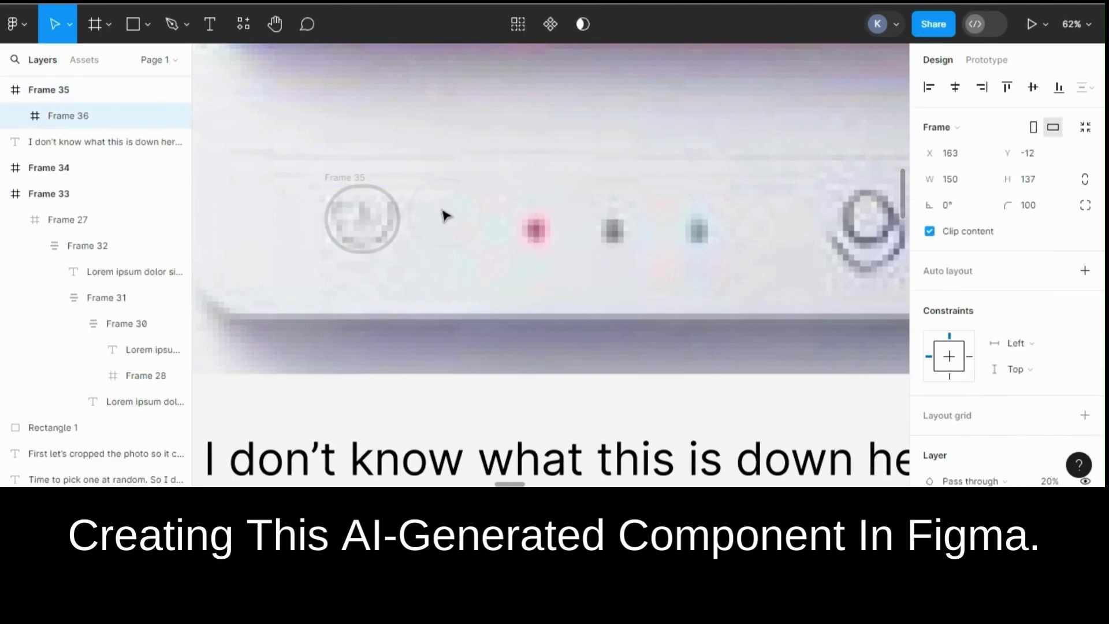
scroll(1021, 279, "down", 4)
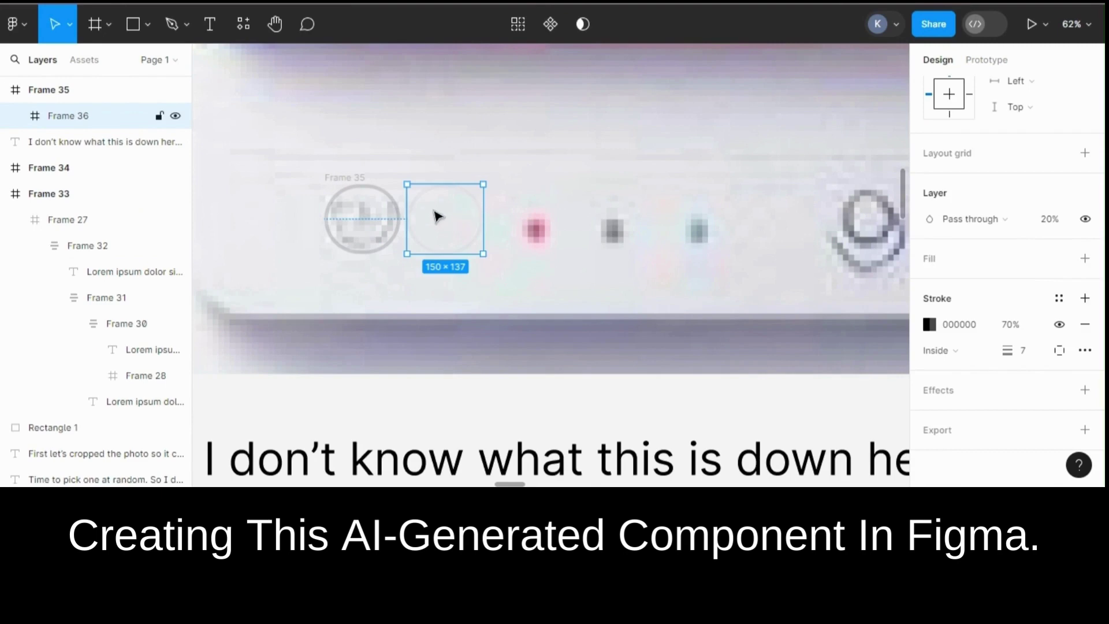
left_click(359, 190)
left_click(438, 188)
left_click(353, 180)
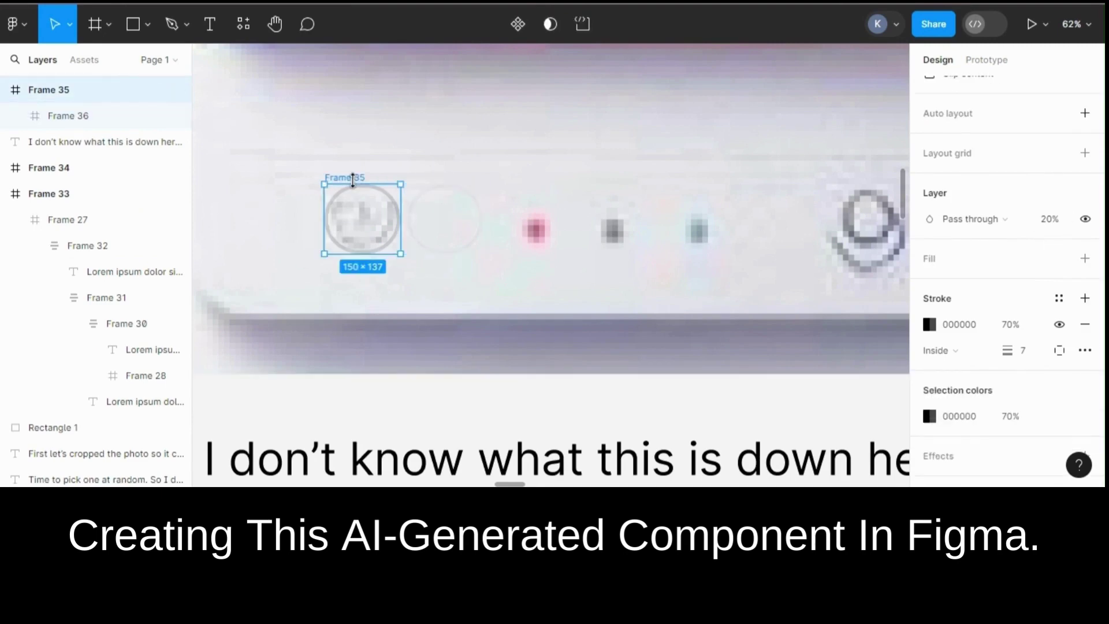
left_click(432, 184)
left_click(356, 200)
- Move the circle clear of the photo's faded icon to X 33146 and delete the nested copy
left_click_drag(379, 217, 286, 217)
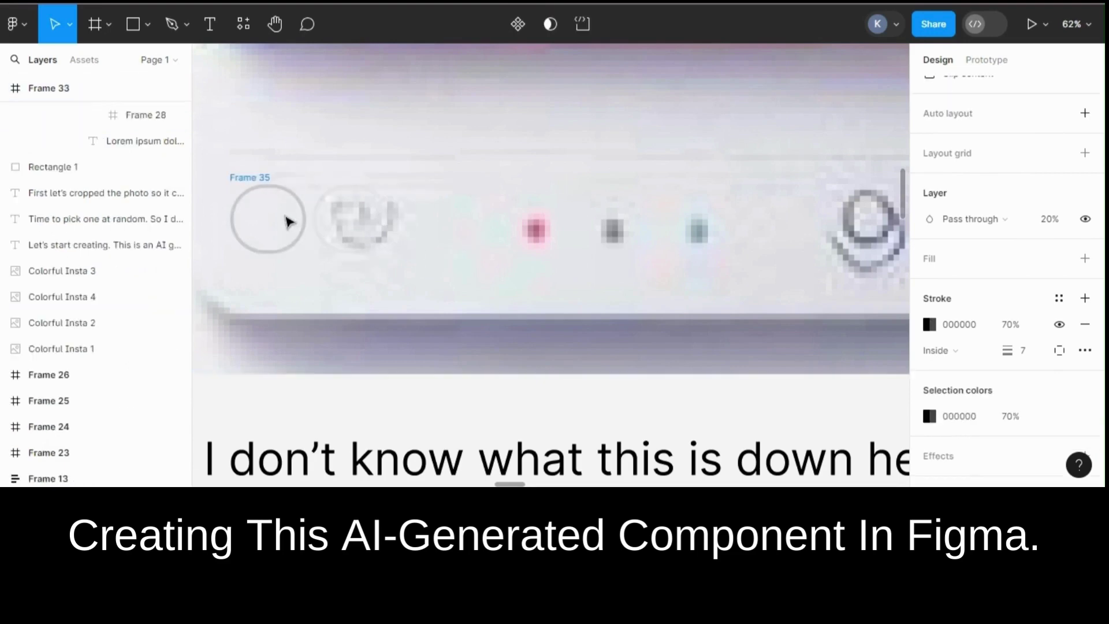
left_click(349, 189)
key("Delete")
left_click(252, 177)
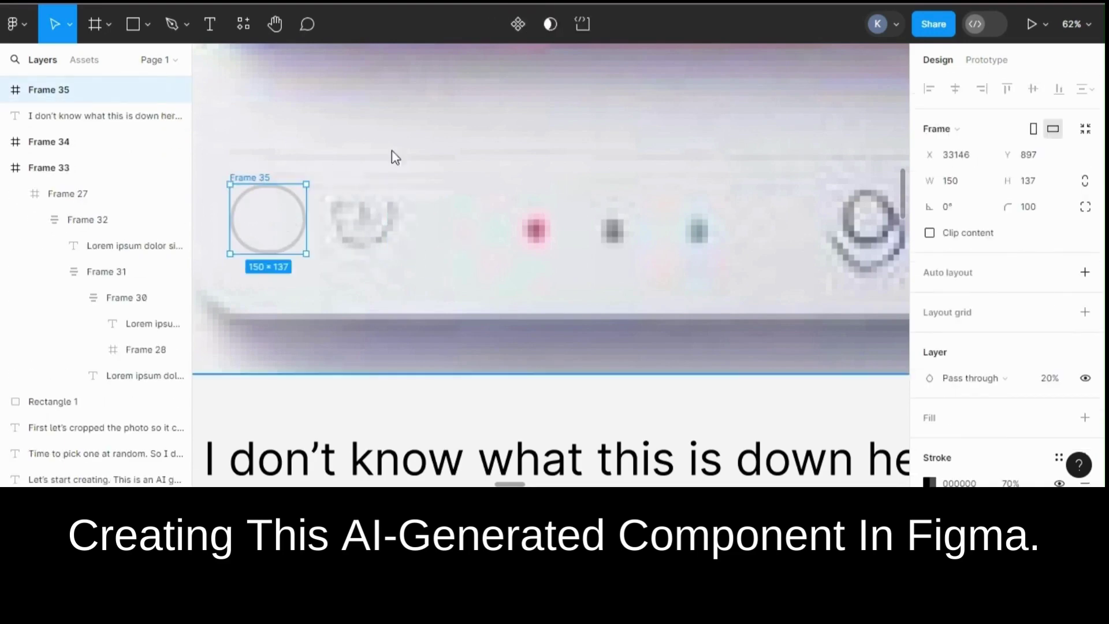
- Try a duplicate circle reduced to about 117 × 110 overlapping the upper part of the original, and delete it
key("ctrl+d")
left_click_drag(271, 208, 337, 198)
left_click_drag(375, 234, 254, 186)
left_click(271, 217)
scroll(329, 208, "up", 5)
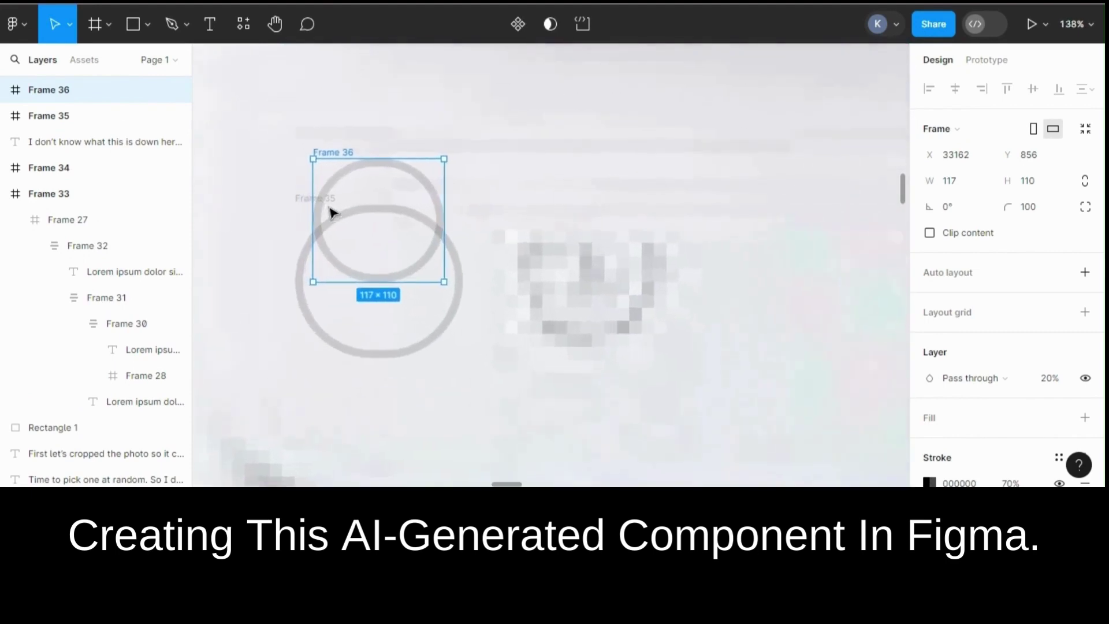
scroll(332, 212, "up", 1)
left_click(520, 193)
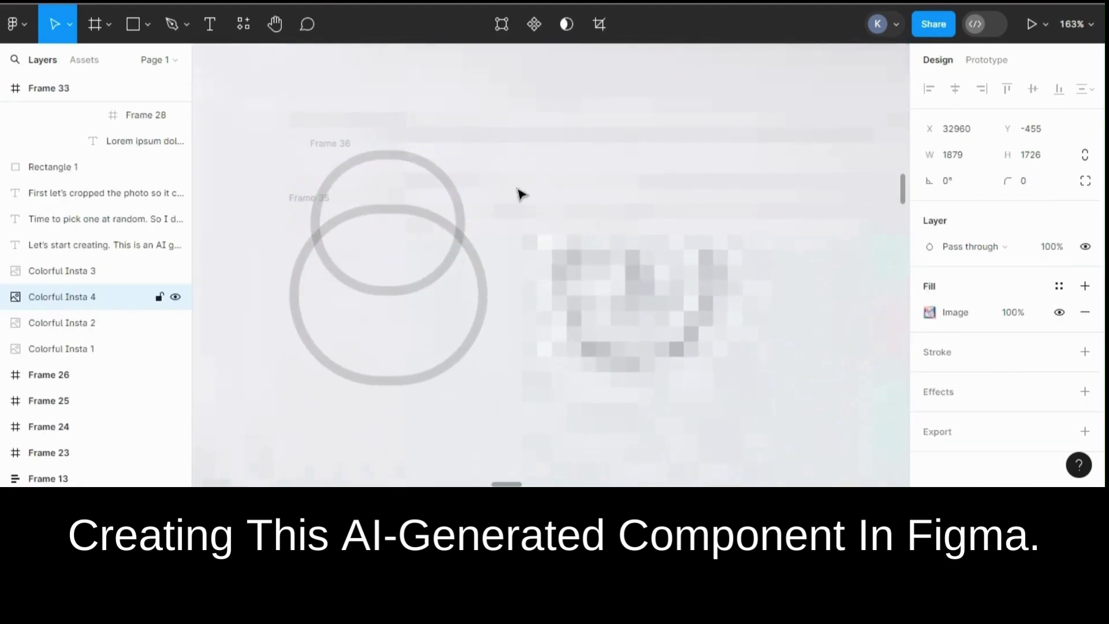
left_click(363, 154)
key("Delete")
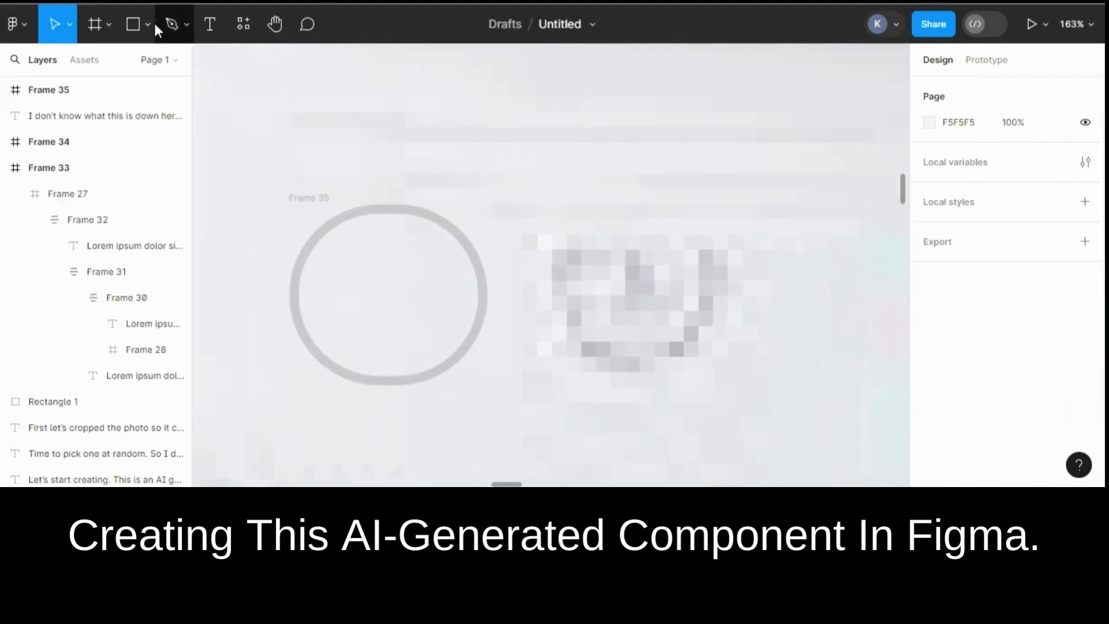
left_click(148, 24)
left_click(107, 25)
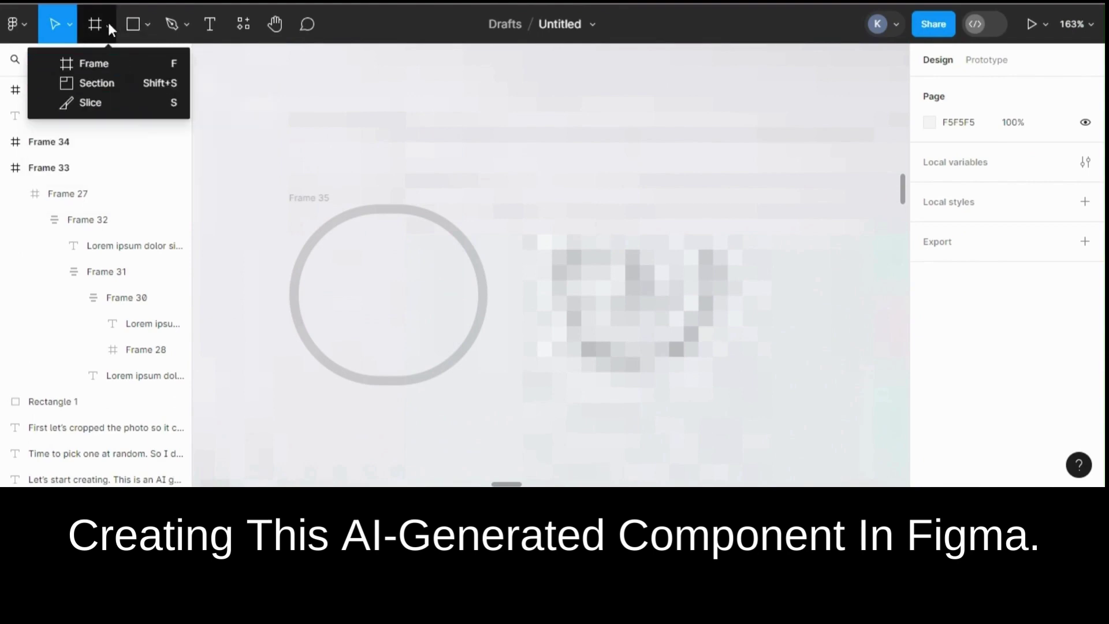
left_click(107, 24)
- Move the outlined circle into the outer box frame, below the thin divider, at about X 325, Y 1252
scroll(513, 218, "down", 5)
scroll(517, 224, "down", 3)
scroll(516, 223, "right", 3)
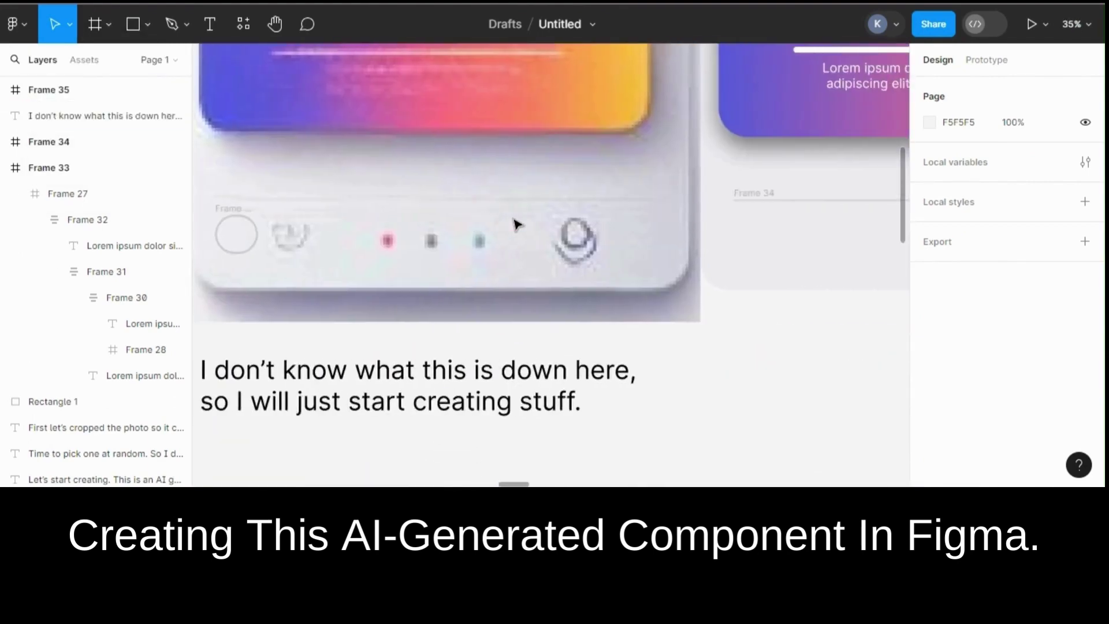
left_click(234, 226)
left_click_drag(234, 226, 812, 224)
scroll(812, 224, "right", 6)
scroll(812, 224, "up", 3)
scroll(812, 224, "left", 4)
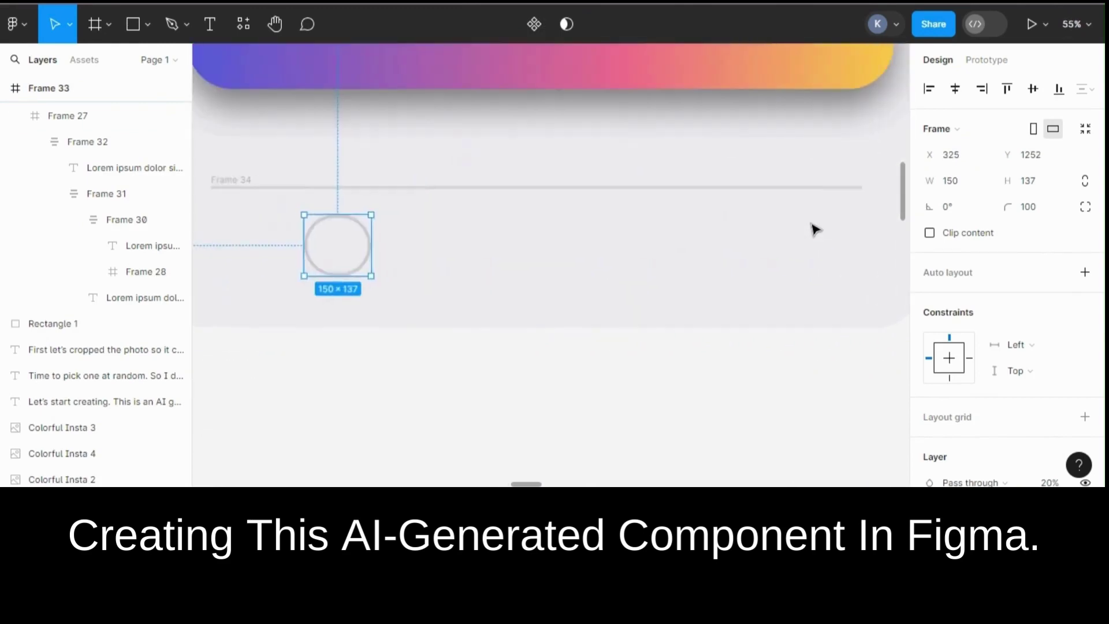
- Duplicate the circle in place, stretch the original into a pill about 226 wide, and shrink the copy inside it
key("ctrl+d")
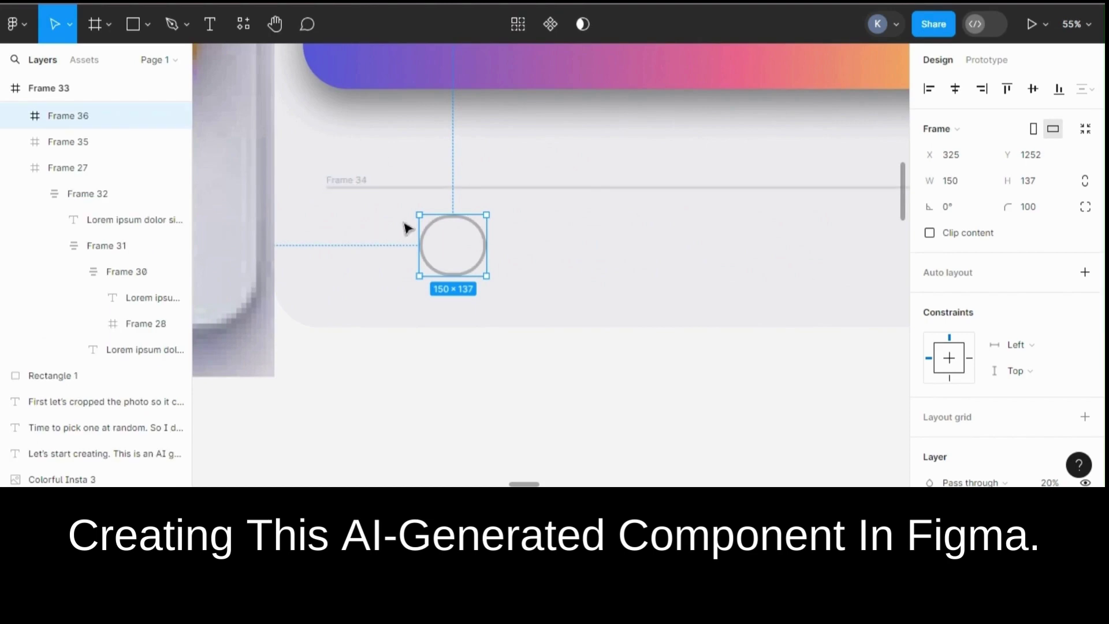
left_click_drag(419, 214, 521, 236)
left_click(460, 217)
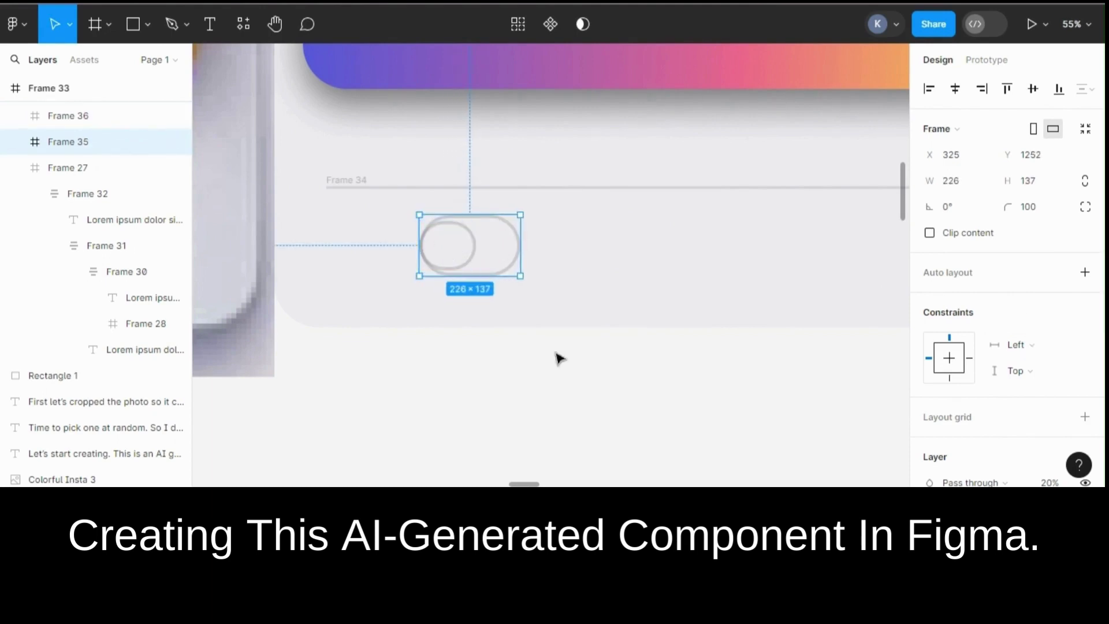
- Resize the inner circle to about 127 × 137 to match the pill's height, and widen the pill to about 248
left_click(461, 266)
left_click_drag(460, 269, 465, 280)
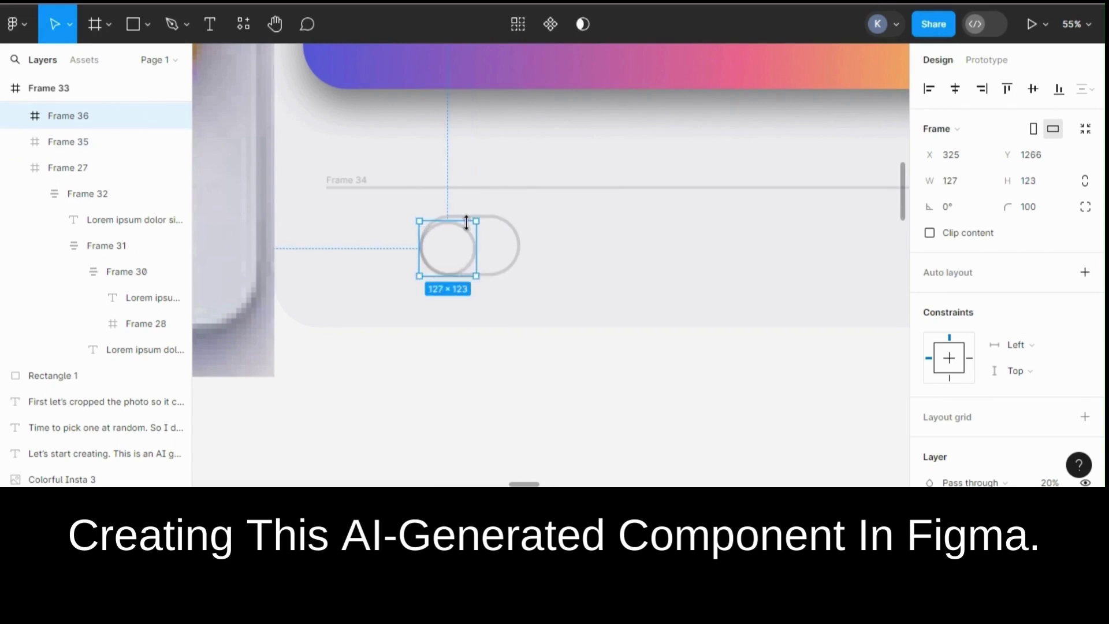
left_click(522, 242)
left_click_drag(521, 241, 530, 239)
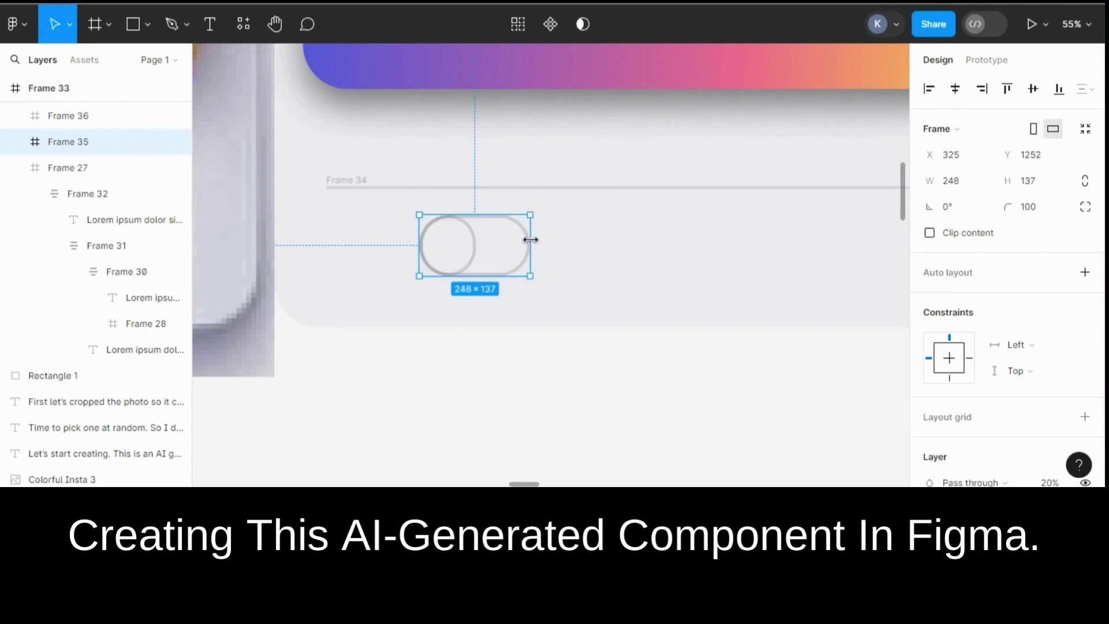
- Give the toggle's inner circle a solid black (000000) fill and set its layer opacity to 100%
left_click(448, 247)
scroll(1011, 338, "down", 5)
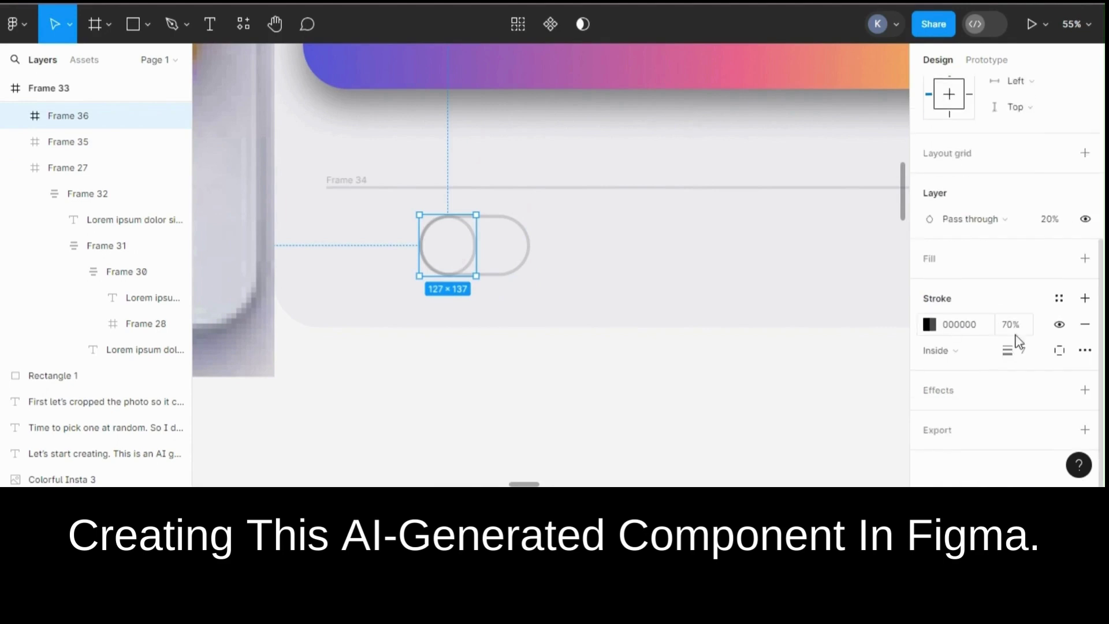
left_click(1013, 328)
type("9")
key("Escape")
left_click(1086, 259)
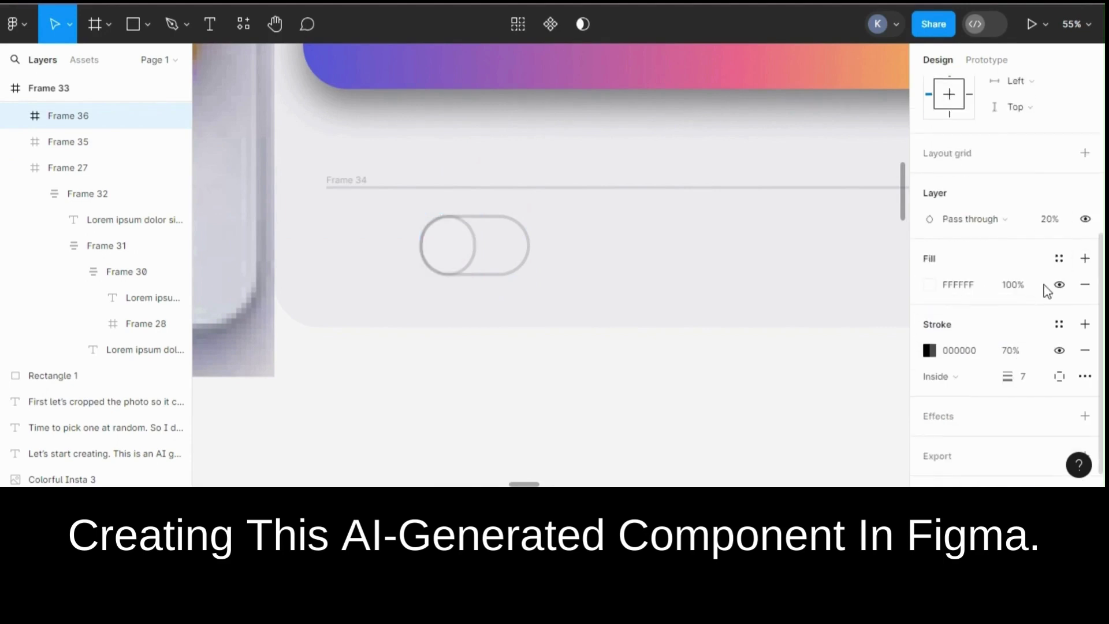
left_click(1058, 221)
type("100")
key("Return")
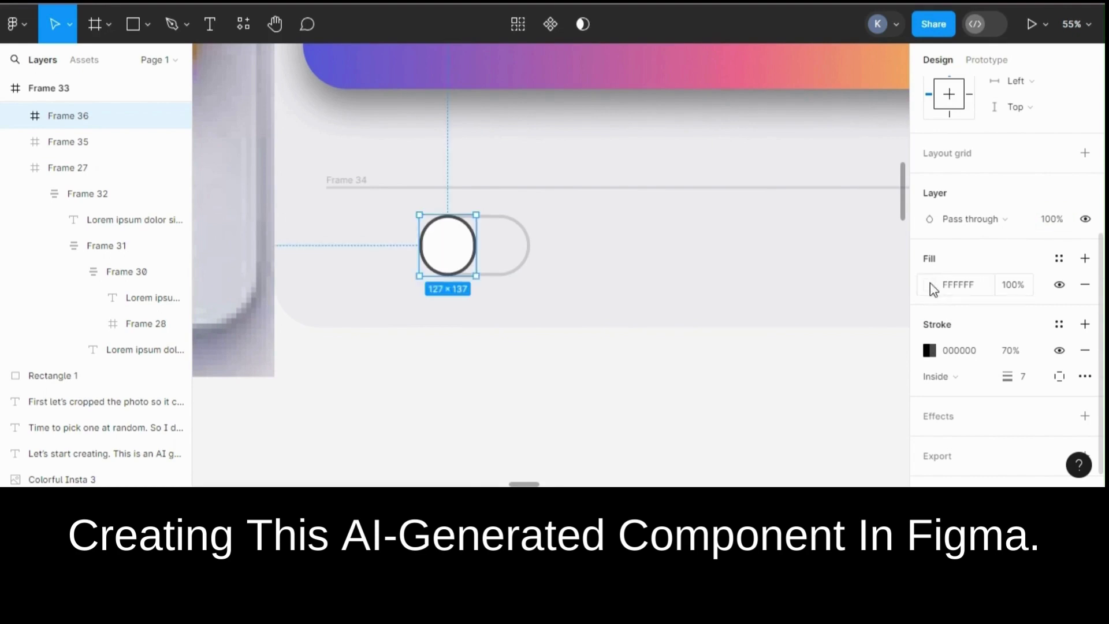
left_click(930, 285)
left_click(756, 439)
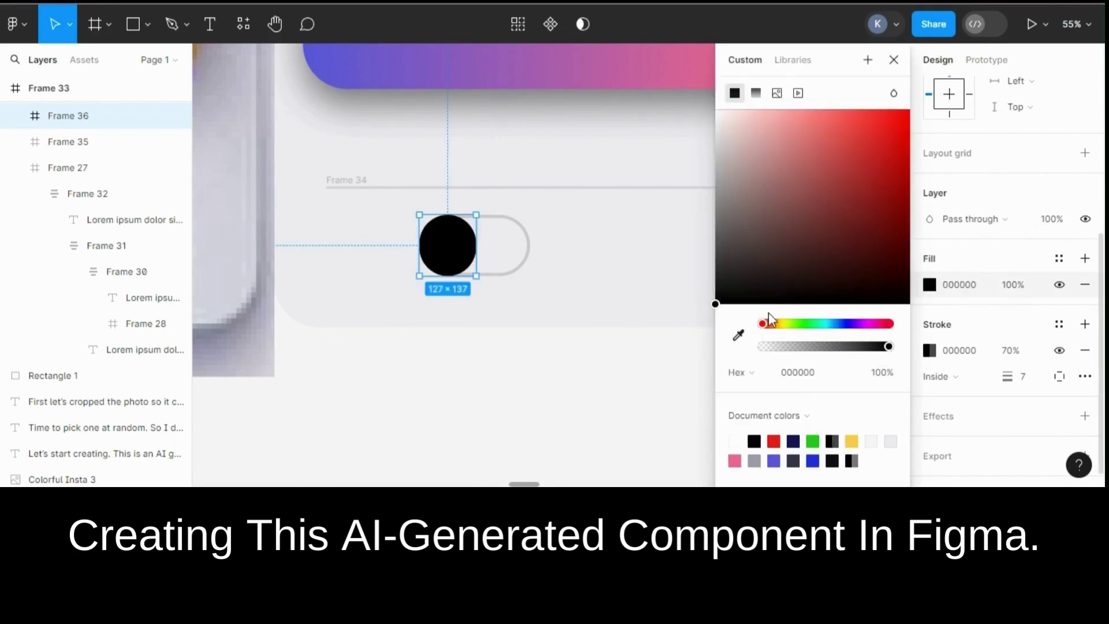
left_click(894, 60)
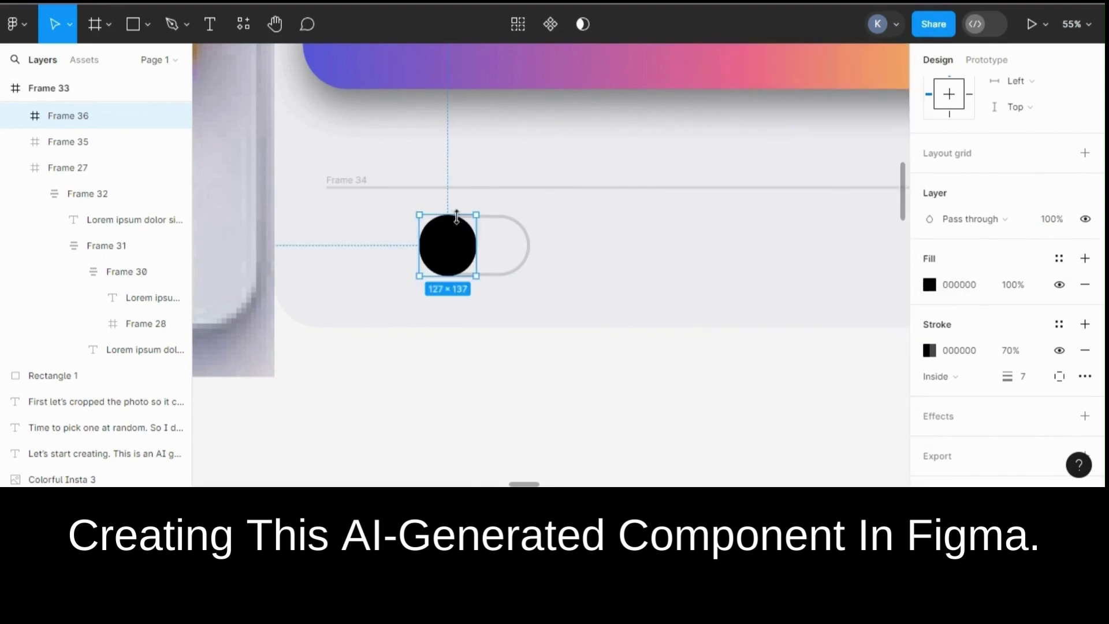
- Shrink the black knob to about 127 × 112 and shift it so it sits inside the pill outline with a gap
left_click_drag(457, 216, 457, 220)
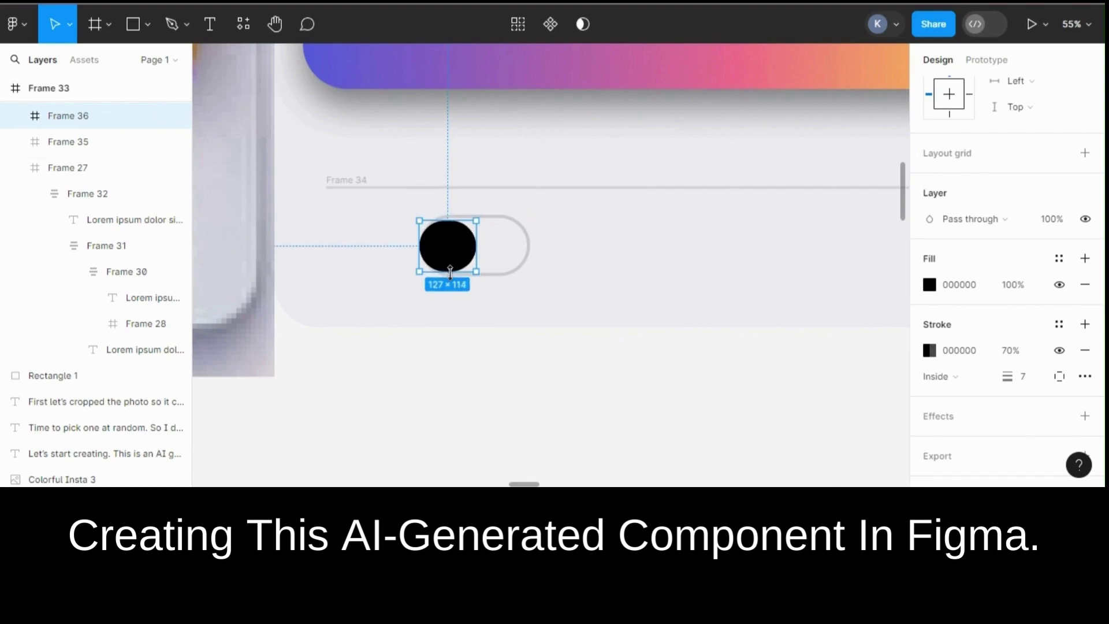
left_click_drag(448, 258, 453, 258)
scroll(453, 257, "up", 5)
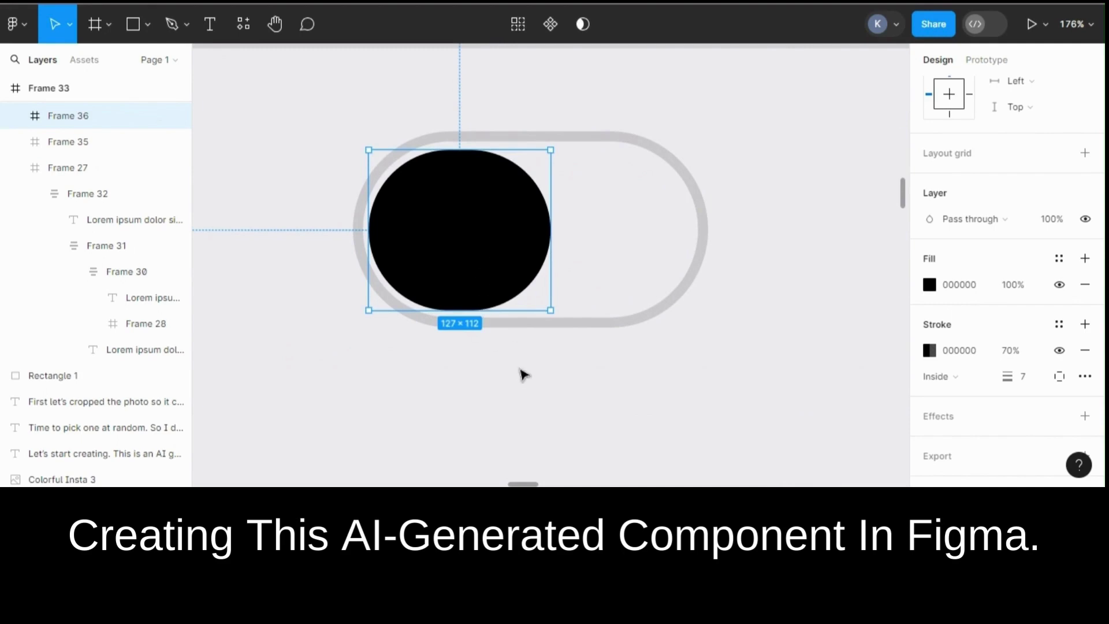
left_click(524, 375)
scroll(524, 376, "down", 10)
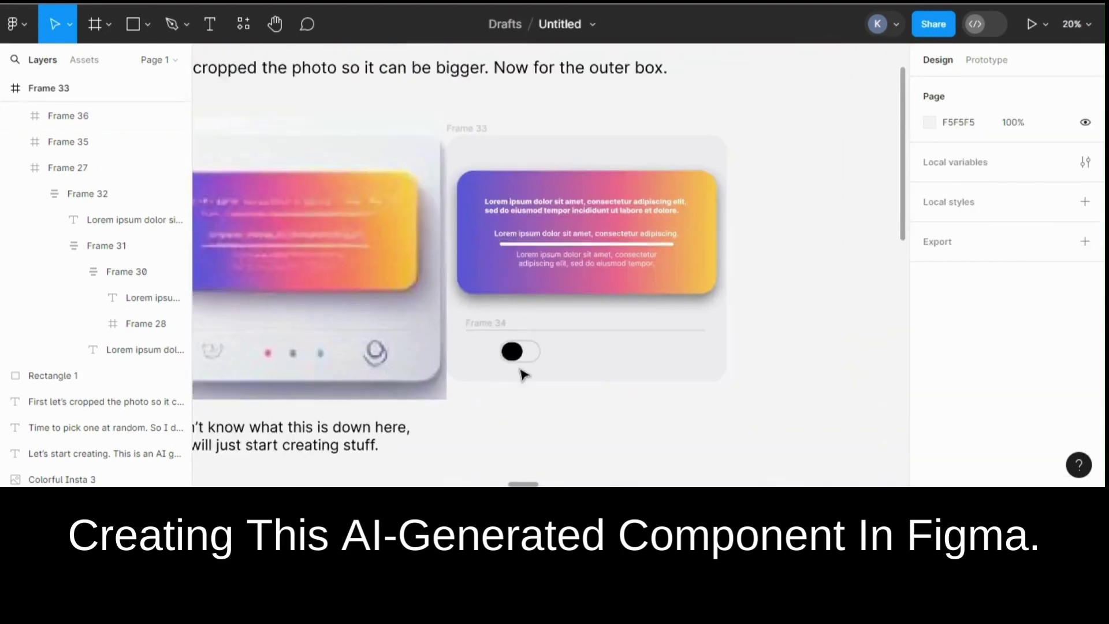
- Draw a frame about 65 × 76 just below the reference image's pink dot and set its corner radius to 100
scroll(524, 375, "up", 6)
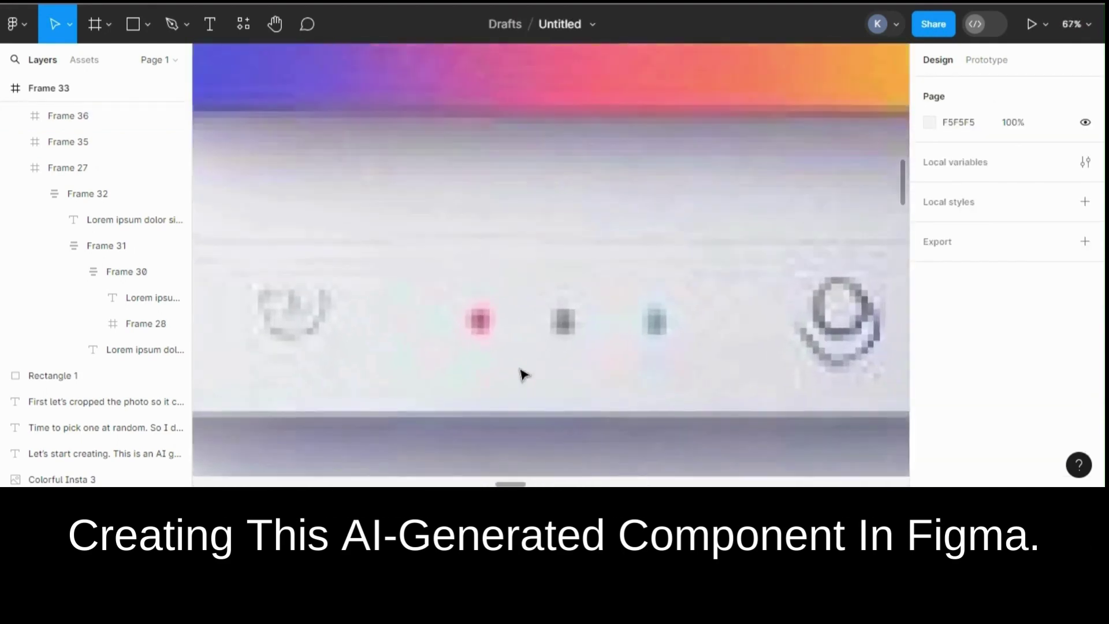
key("f")
mouse_move(404, 299)
left_mouse_down()
mouse_move(435, 338)
mouse_move(393, 327)
mouse_move(403, 327)
mouse_move(426, 379)
left_mouse_up()
left_click(1038, 203)
type("100")
key("Return")
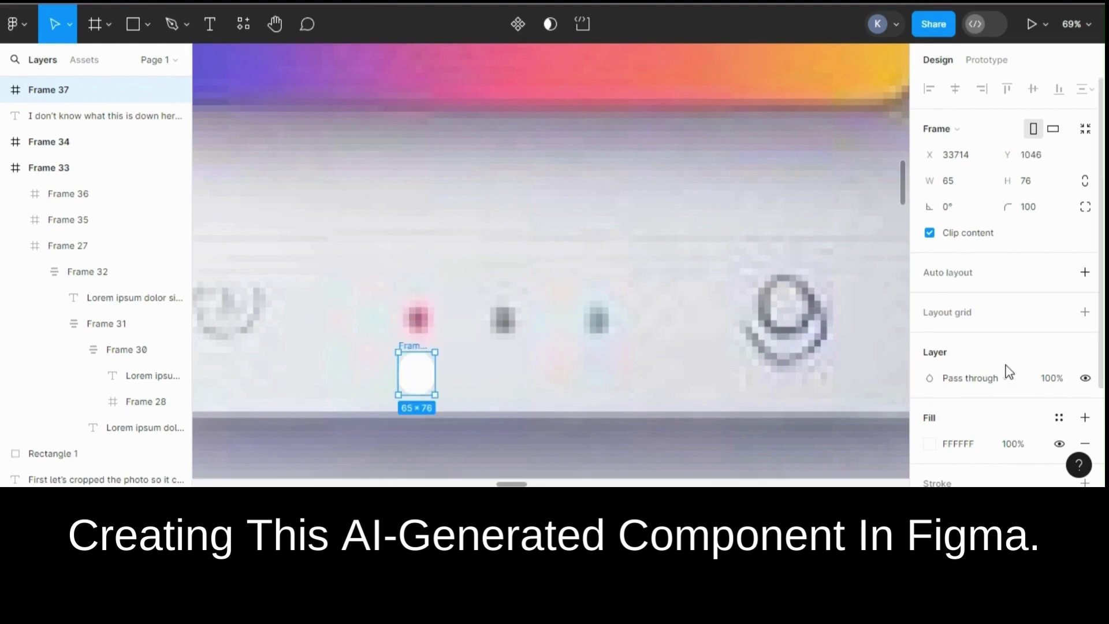
- Sample the reference's pink dot for the circle's fill (DC94B0), and place the circle over that dot at about 65 × 68
scroll(1008, 369, "down", 3)
left_click(929, 310)
left_click(738, 334)
left_click(428, 320)
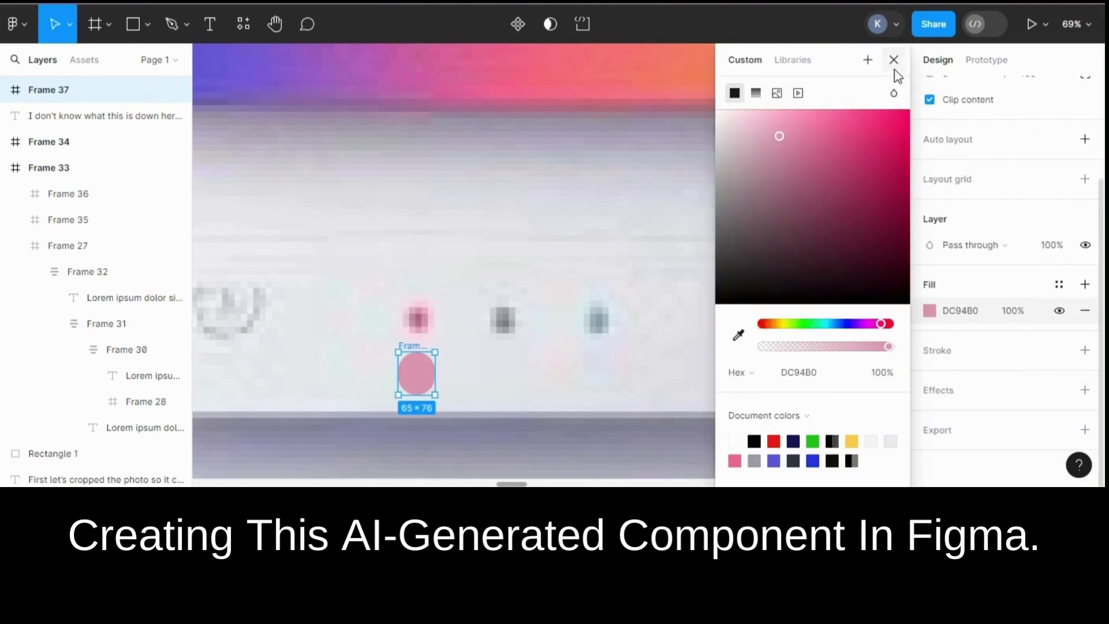
left_click(894, 60)
left_click_drag(417, 365, 421, 329)
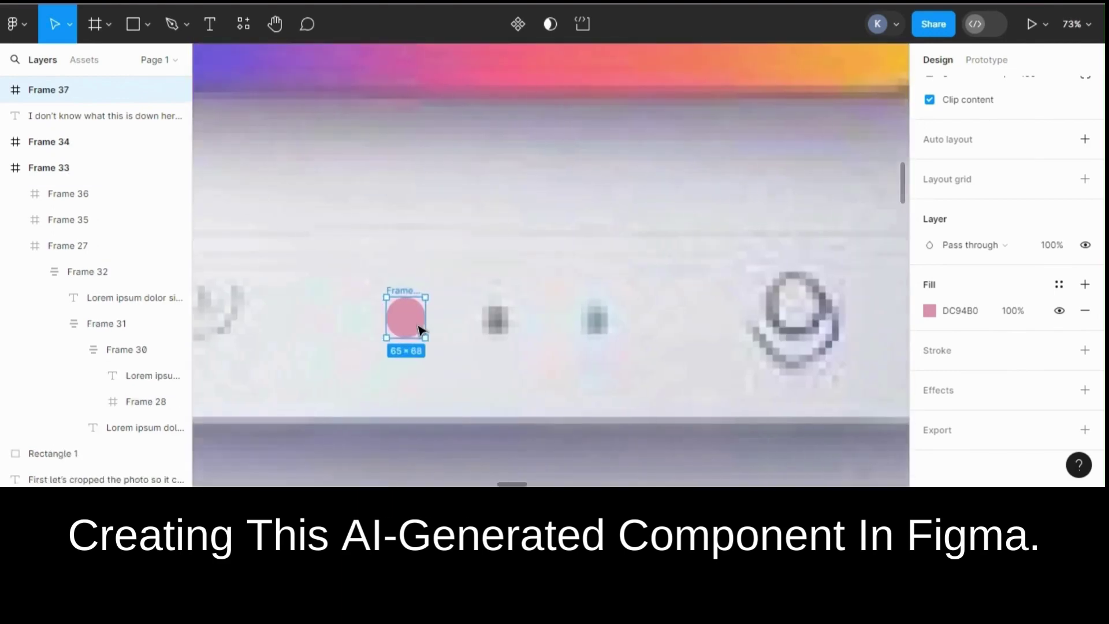
scroll(420, 329, "up", 4)
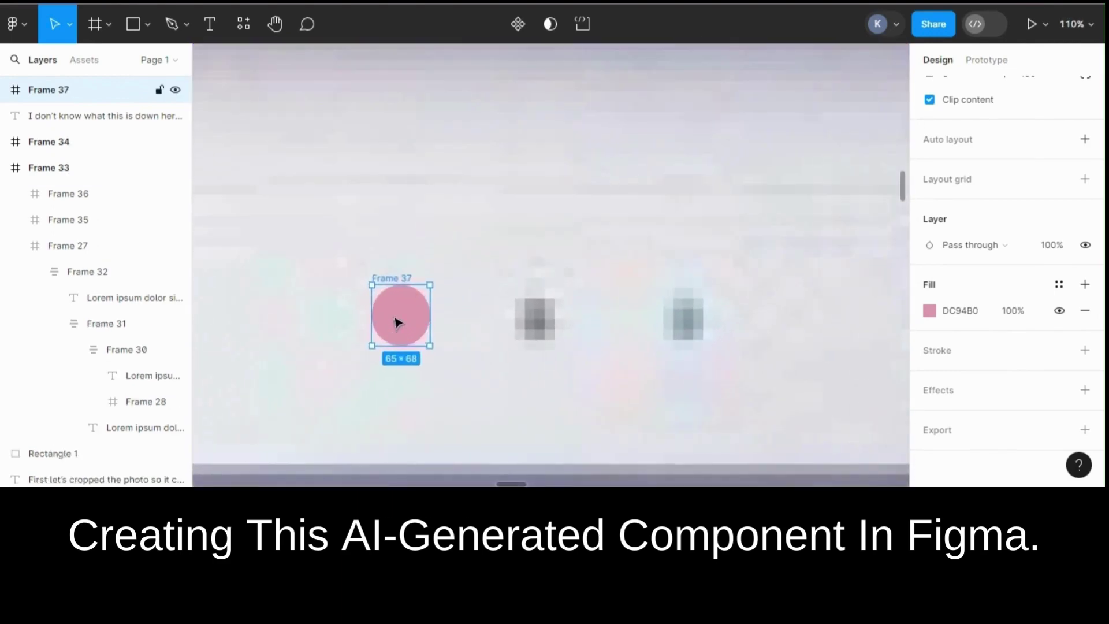
- Move the pink circle into the outer box frame, beside the toggle, at about X 715, Y 1287
key("Delete")
scroll(395, 317, "right", 10)
scroll(394, 317, "down", 8)
scroll(394, 317, "left", 6)
scroll(395, 316, "right", 1)
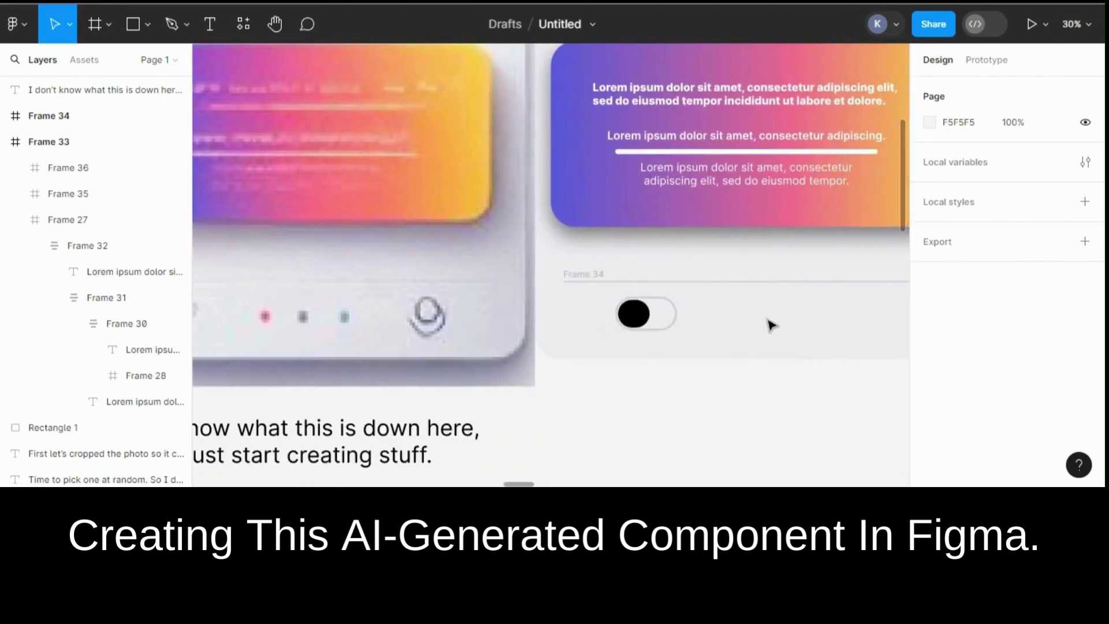
key("ctrl+z")
left_click_drag(859, 315, 663, 318)
scroll(624, 319, "left", 4)
scroll(624, 318, "right", 3)
scroll(663, 318, "left", 4)
scroll(663, 317, "right", 2)
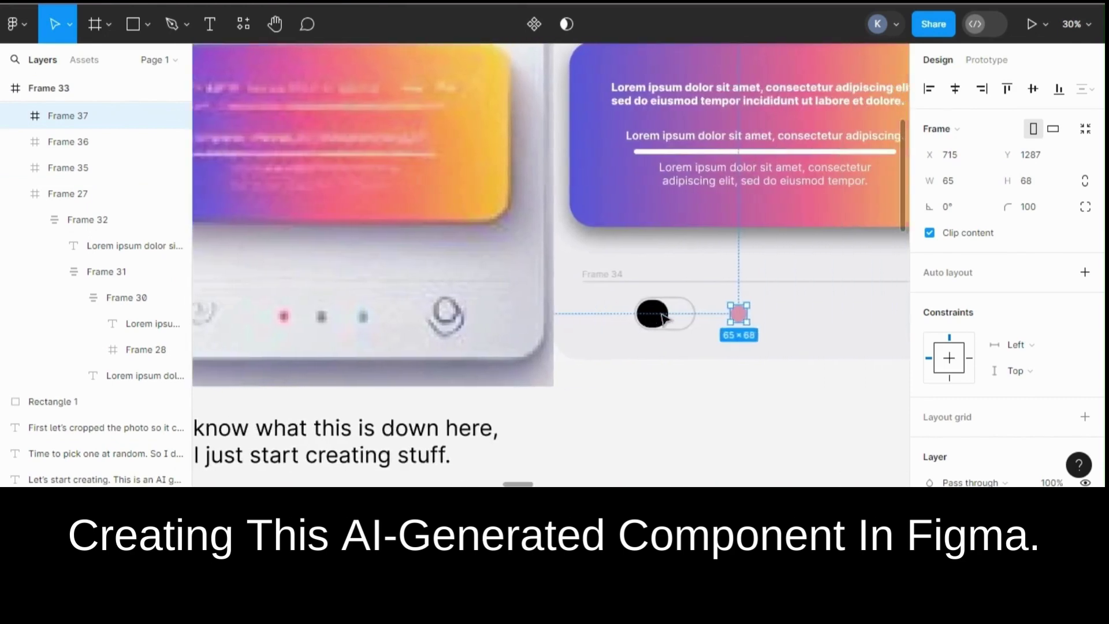
- Shrink the pink circle to about 46 × 42 and add an inner shadow effect to it
scroll(663, 317, "up", 5)
left_click_drag(659, 294, 633, 321)
scroll(1001, 410, "down", 4)
left_click(1085, 390)
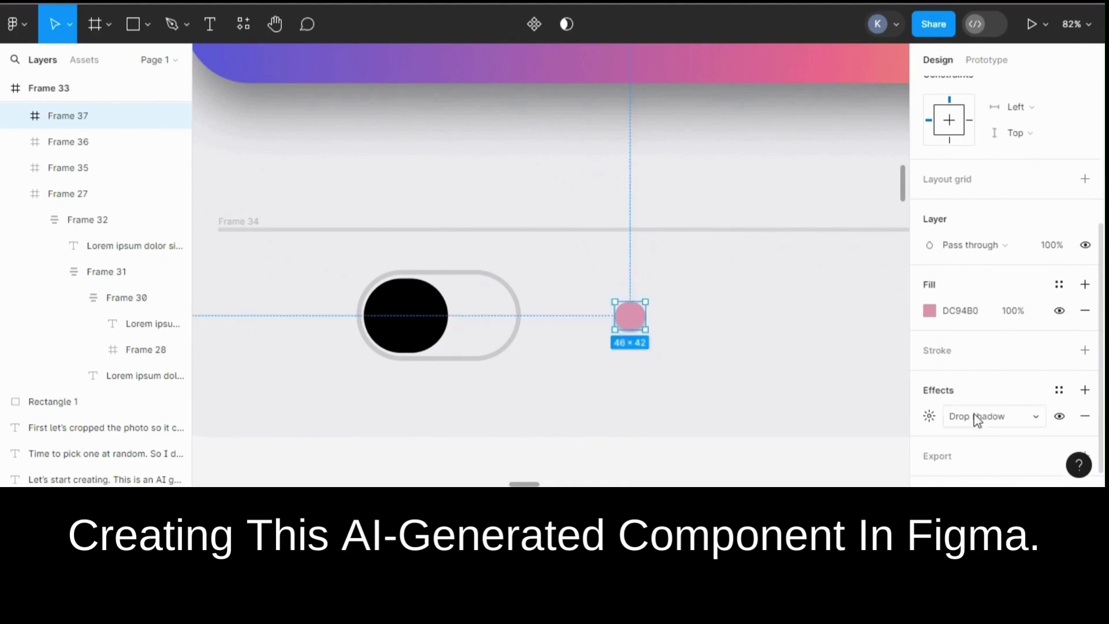
left_click(978, 416)
left_click(986, 397)
left_click(926, 417)
- Set the pink dot's inner shadow blur to 5 and its Y offset to 0
left_click(861, 409)
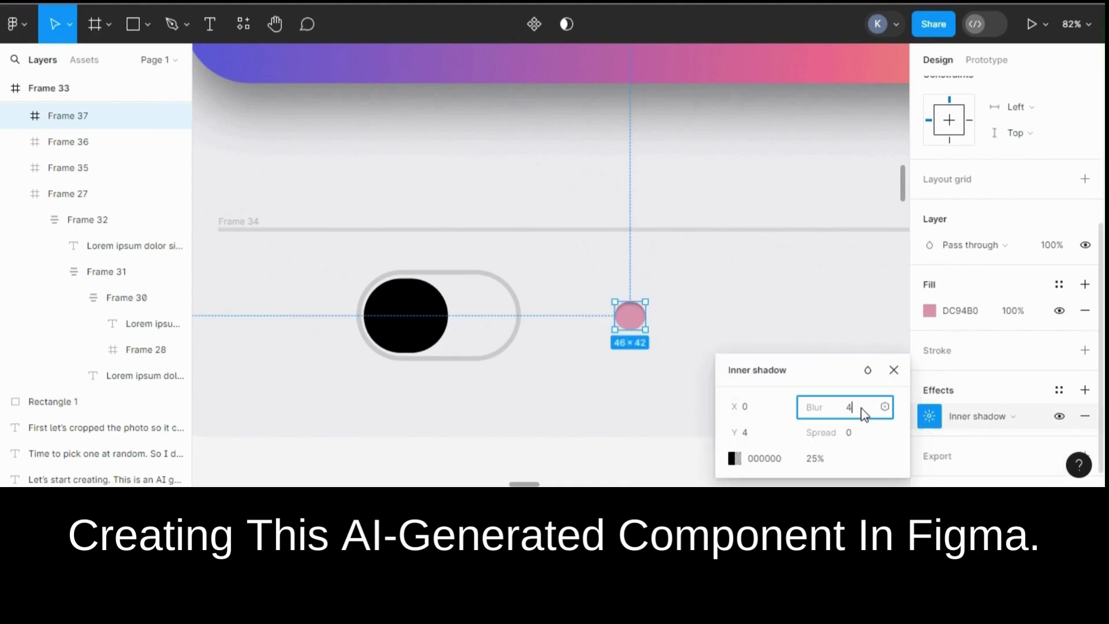
type("25")
key("Return")
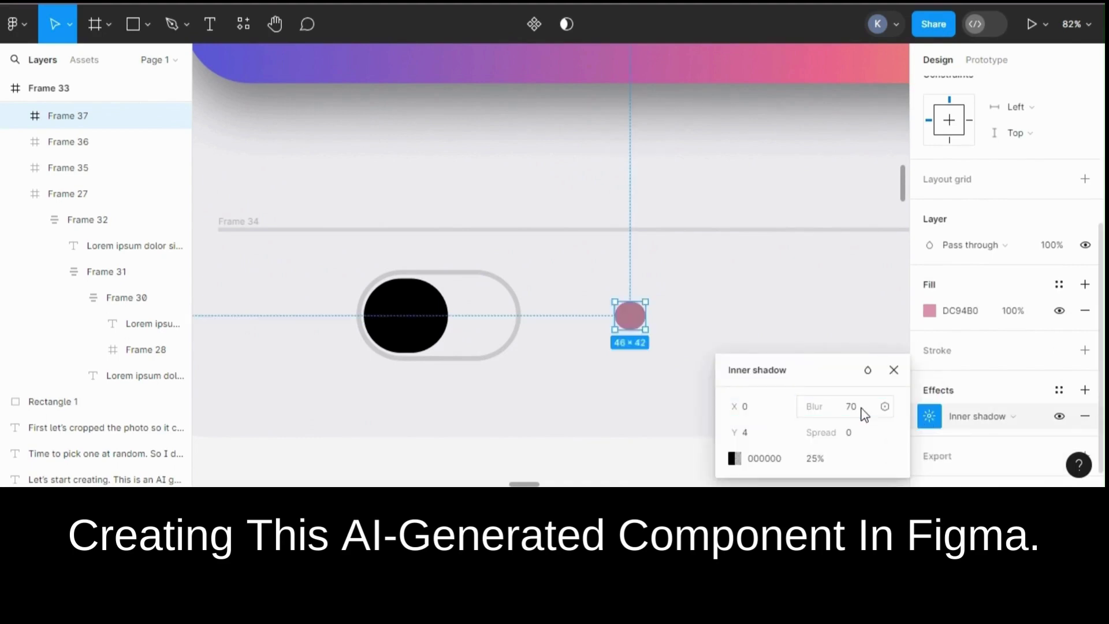
left_click(858, 408)
type("5")
left_click(756, 436)
type("5")
key("Return")
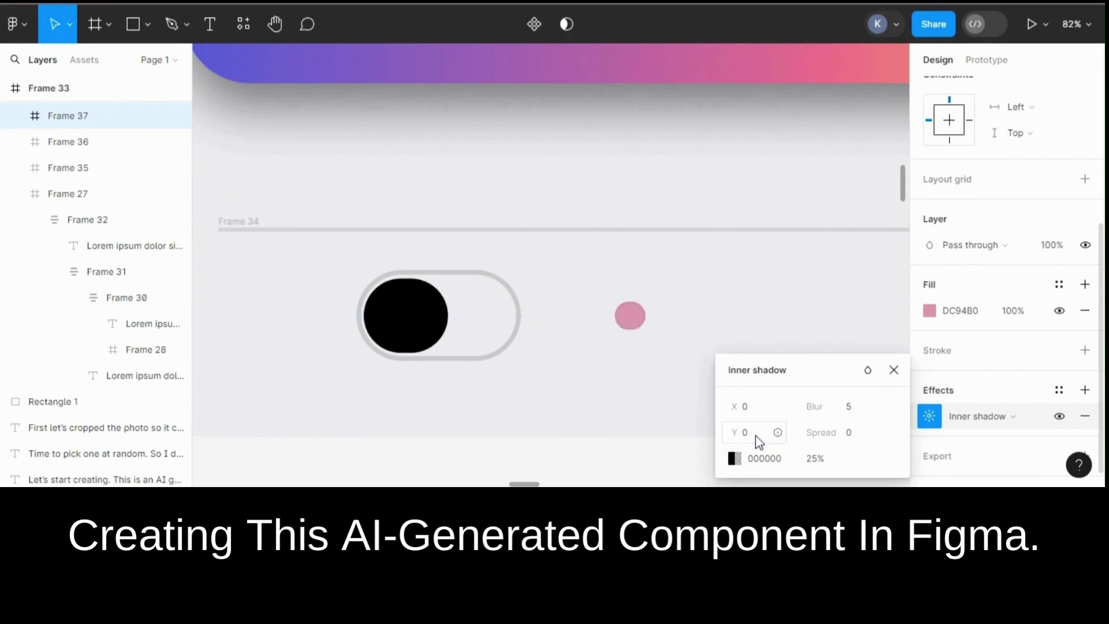
- Set the inner shadow's Y offset to 2 and its opacity to 15%
left_click(755, 436)
type("7")
key("Return")
left_click(756, 438)
type("2")
key("Return")
left_click(821, 462)
type("10")
key("Return")
left_click(822, 462)
type("15")
key("Return")
left_click(892, 371)
scroll(776, 347, "down", 5)
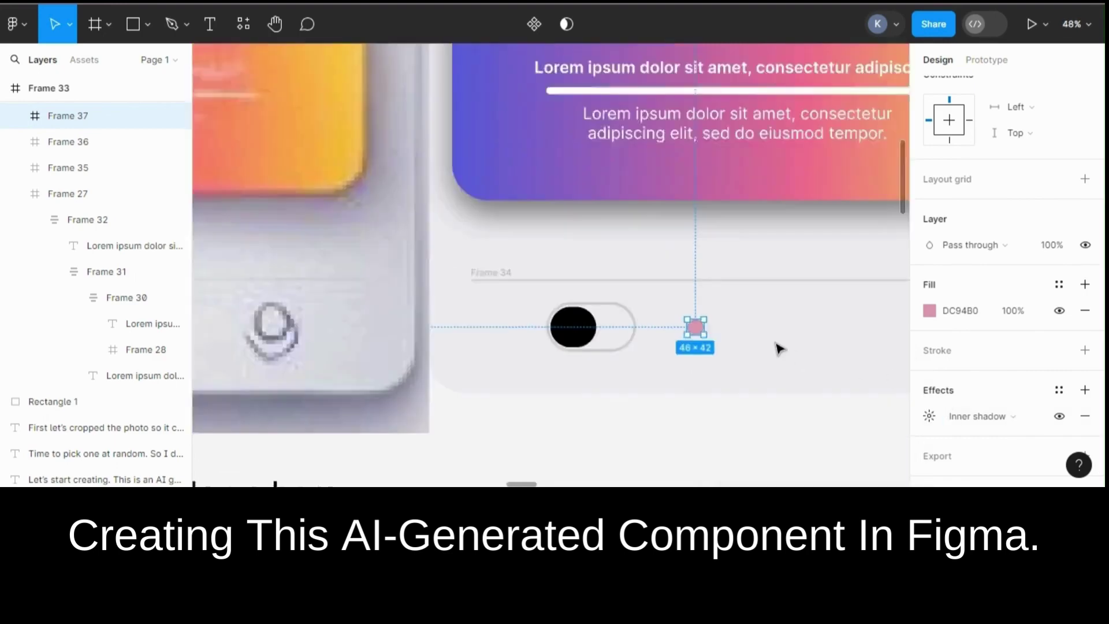
- Duplicate the pink dot twice in an evenly spaced row, with the third dot at X 949, Y 1300
left_click(691, 422)
scroll(691, 422, "right", 2)
scroll(691, 423, "up", 4)
left_click(523, 227)
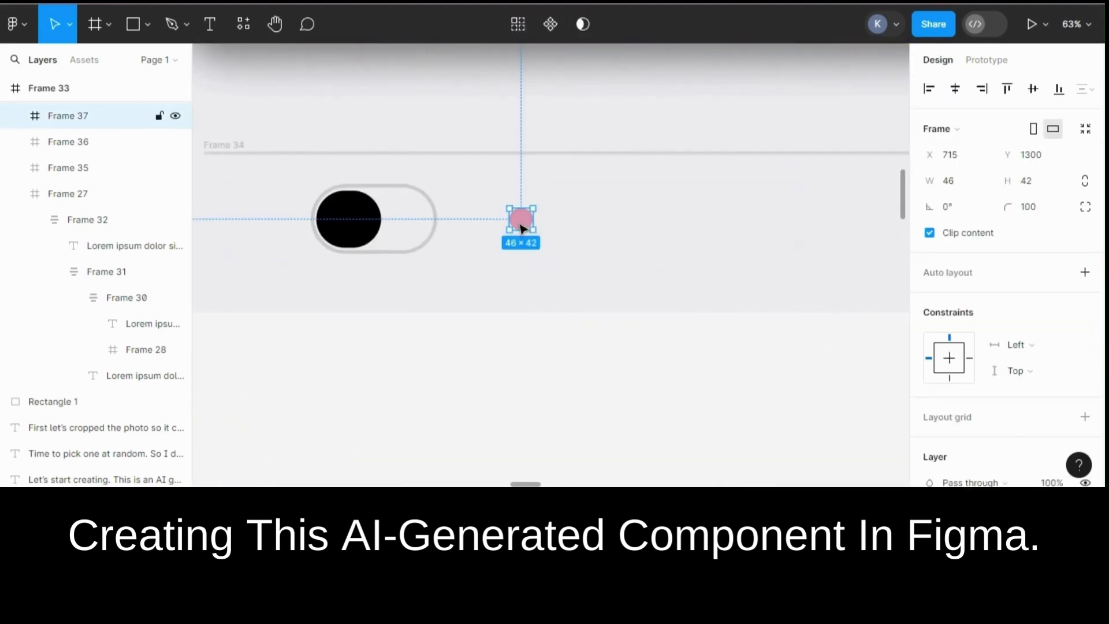
key("ctrl+d")
left_click_drag(524, 228, 584, 228)
key("ctrl+d")
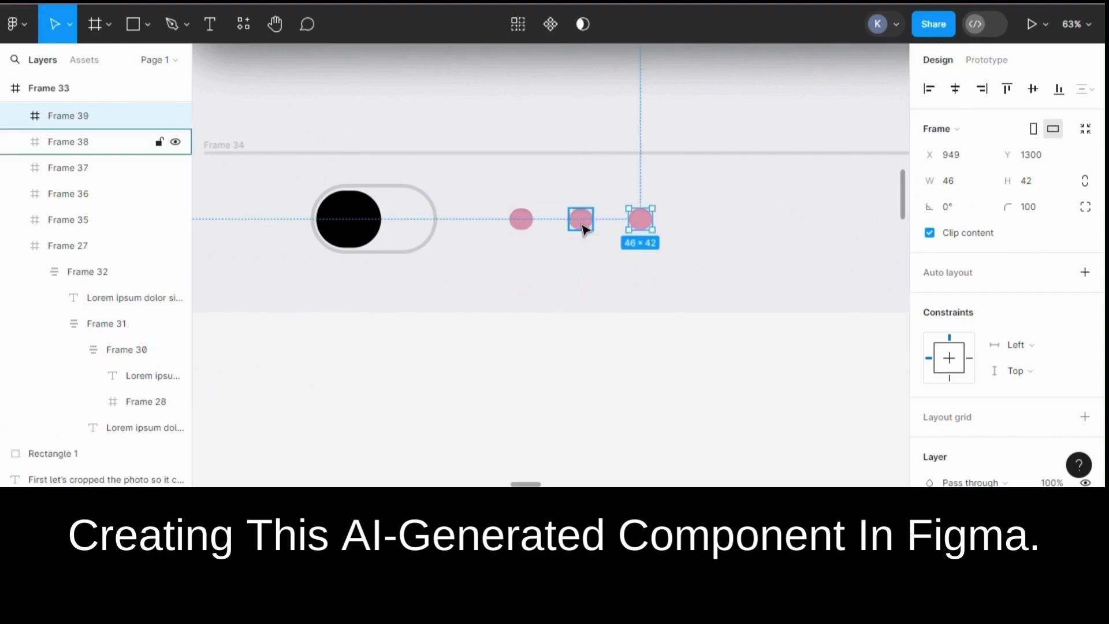
- Recolor the third dot with the tint sampled from the reference image's blue-grey dot
scroll(583, 224, "down", 5)
scroll(583, 224, "left", 4)
scroll(583, 224, "up", 4)
scroll(582, 229, "up", 4)
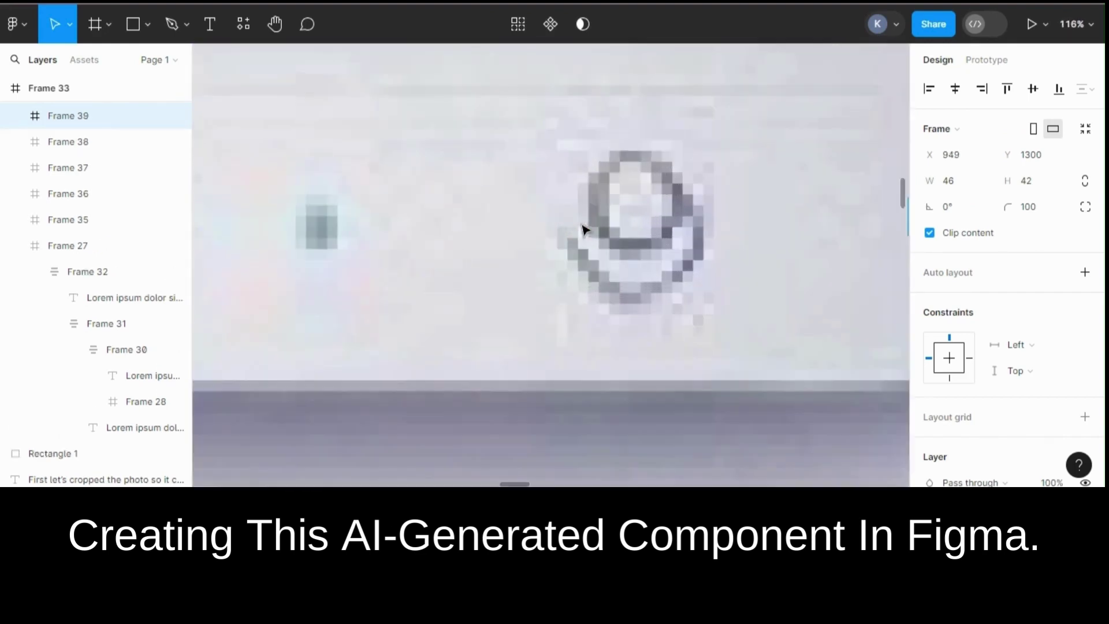
scroll(583, 230, "left", 3)
scroll(931, 372, "down", 5)
left_click(929, 285)
left_click(739, 335)
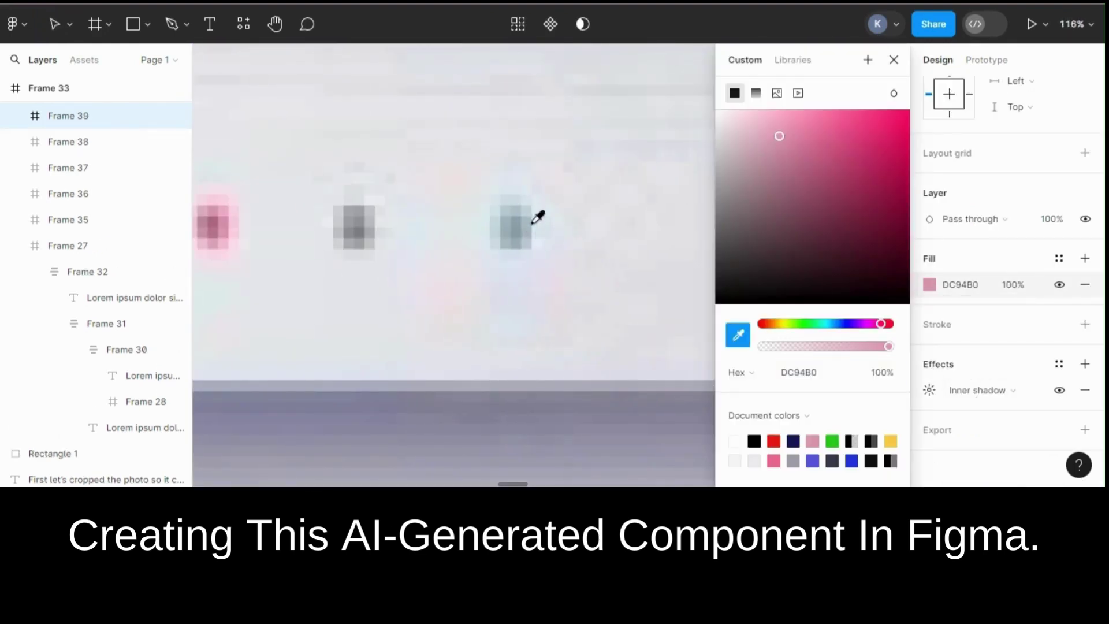
left_click(532, 243)
- Recolor the middle dot with the grey C2C3C8 sampled from the reference image's middle dot
scroll(532, 240, "down", 5)
left_click(568, 234)
scroll(568, 237, "up", 5)
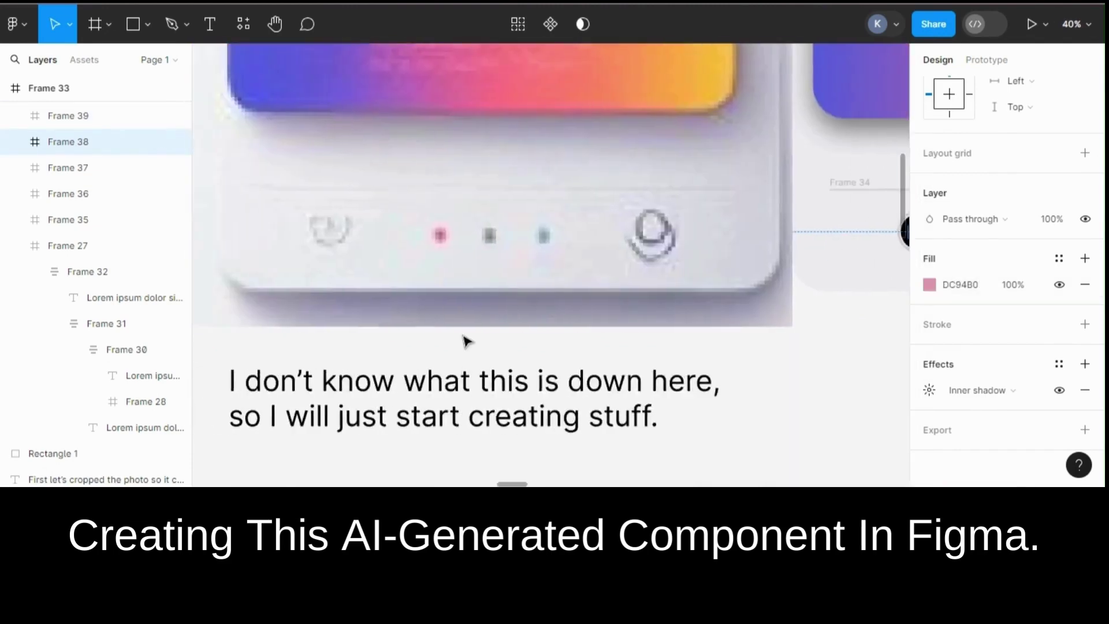
left_click(929, 284)
left_click(738, 335)
left_click(550, 258)
scroll(551, 259, "down", 5)
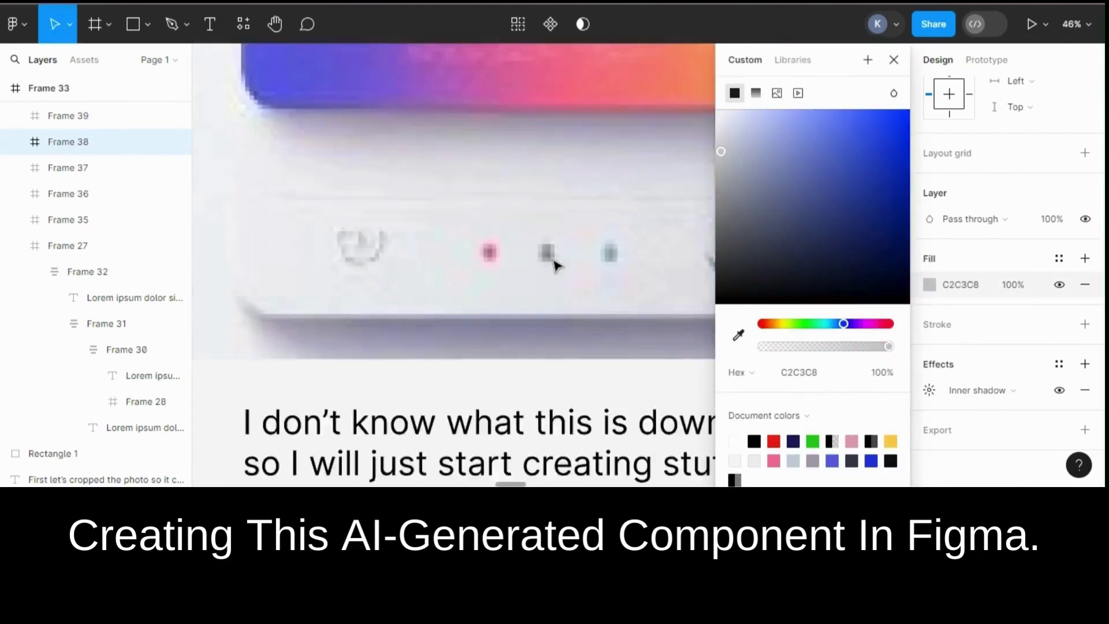
scroll(553, 261, "right", 5)
left_click(516, 345)
- Try duplicating the toggle's outline and knob separately to the far side of the dots, and remove the copies
scroll(515, 345, "up", 4)
scroll(514, 346, "down", 5)
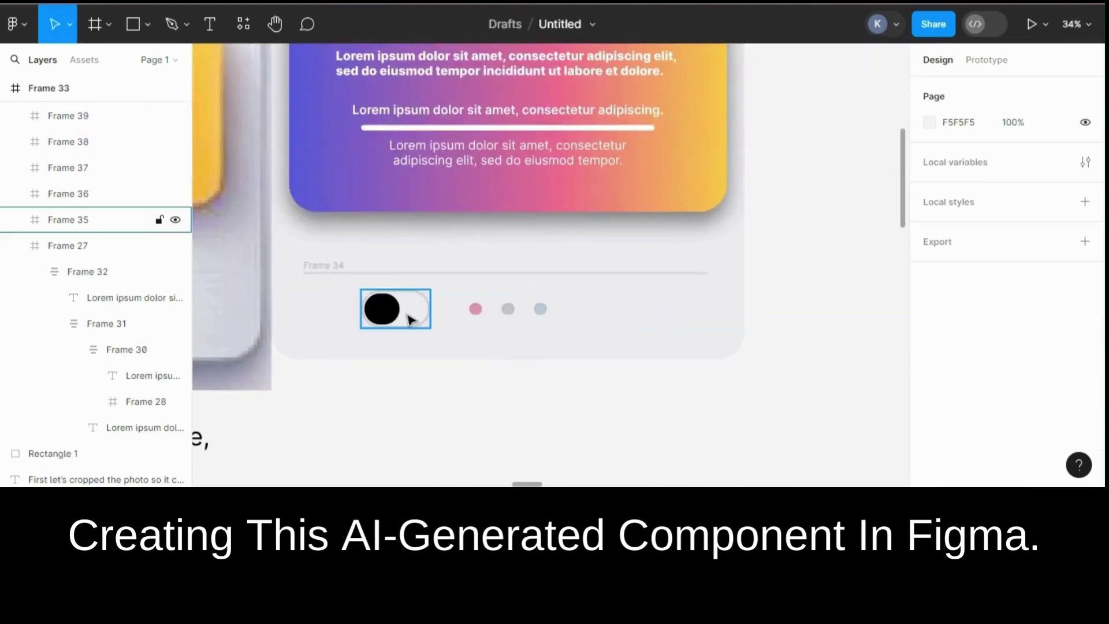
left_click(409, 317)
key("ctrl+d")
left_click_drag(414, 319, 635, 315)
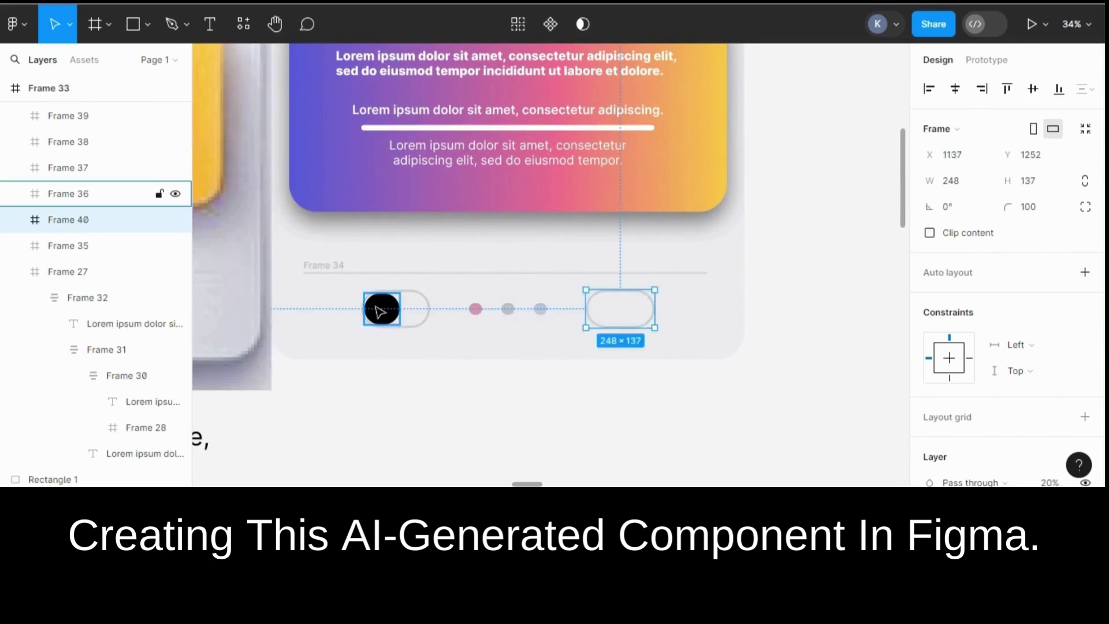
left_click(377, 306)
key("ctrl+d")
left_click_drag(377, 306, 610, 312)
key("ctrl+z")
key("ctrl+z")
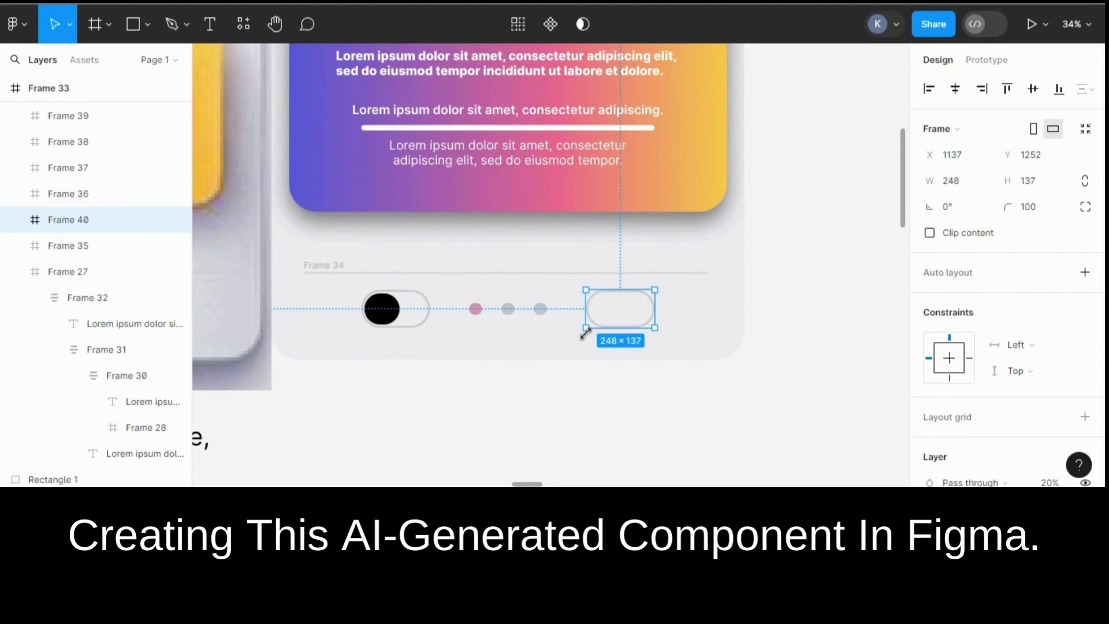
key("Delete")
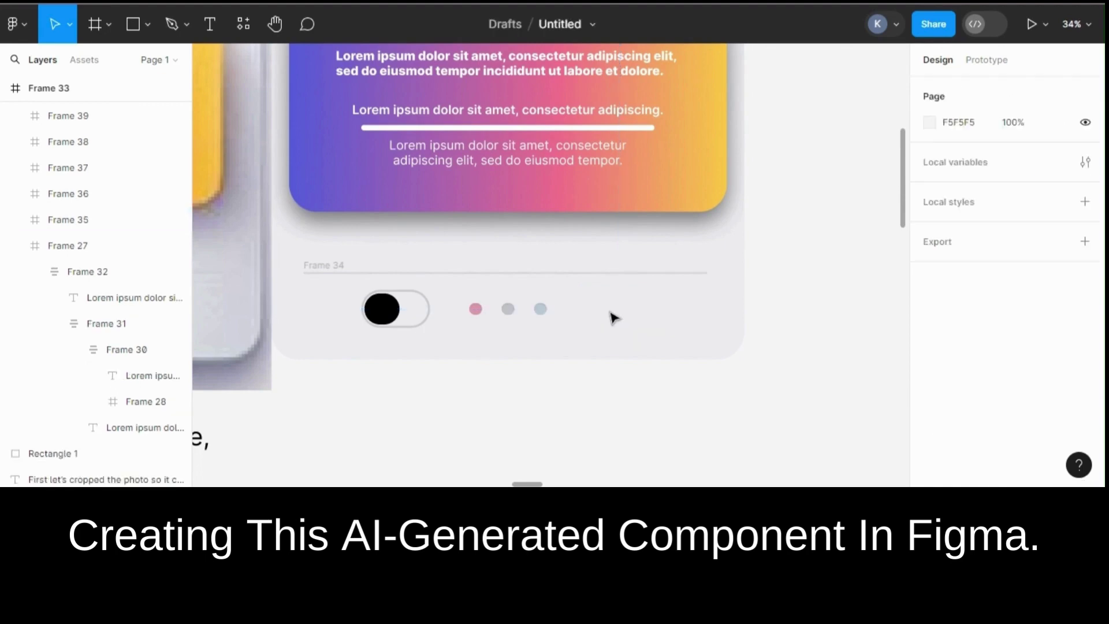
- Turn the toggle's knob and outline into one component and place a copy beyond the dots at X 1137, Y 1252
left_click(383, 310)
left_click(422, 307, "shift")
left_click(548, 22)
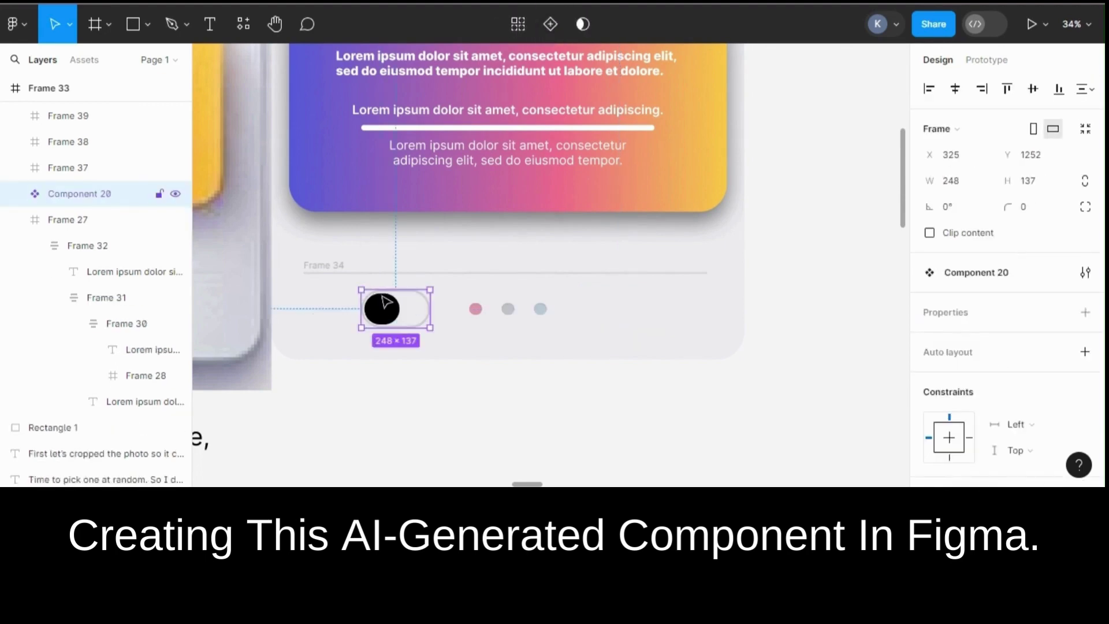
left_click_drag(378, 307, 608, 303)
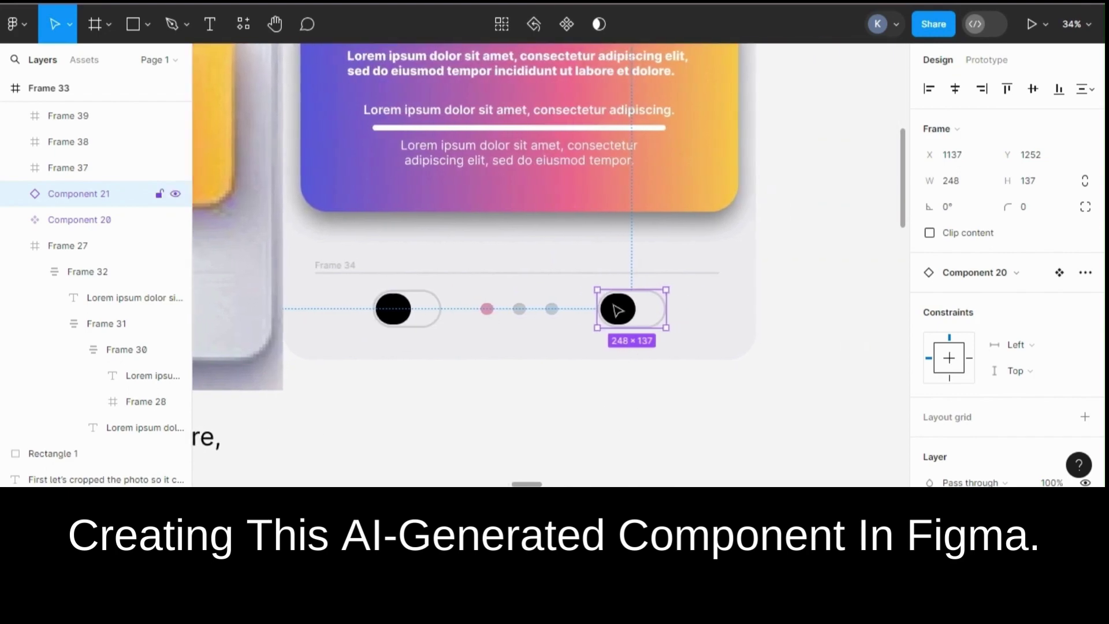
- Detach the copied toggle from its component and move its black knob to the opposite end, at about X 106, Y 13
left_click_drag(614, 306, 628, 309)
right_click(626, 311)
left_click(635, 351)
double_click(624, 310)
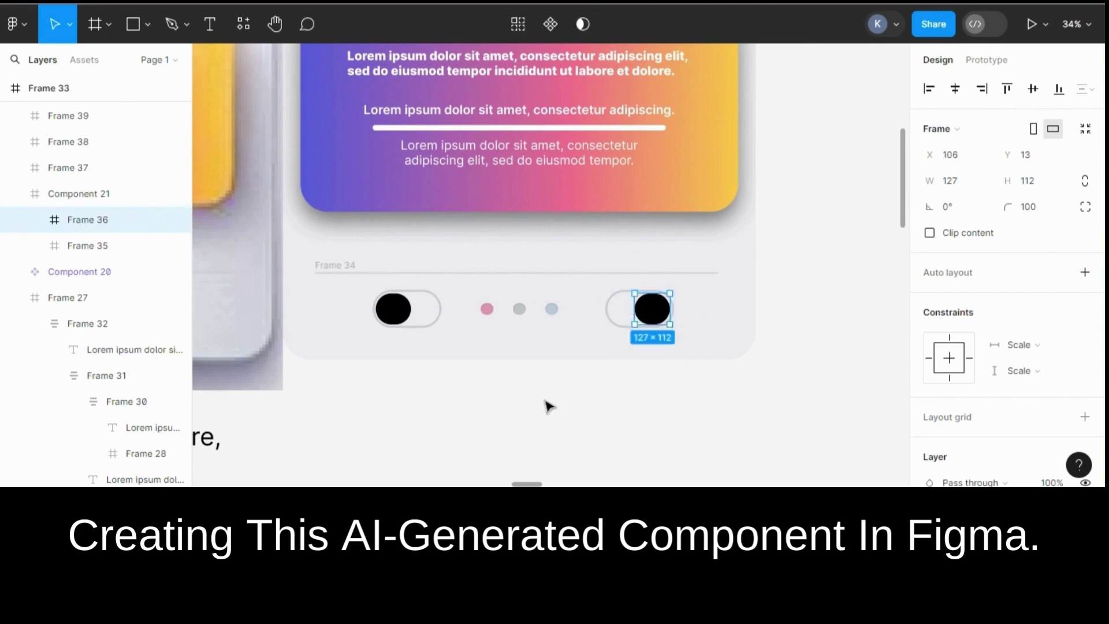
- Turn the copied toggle's knob and outline into a new component and delete the old wrapper frame
left_click(498, 361)
left_click(615, 311)
double_click(614, 305)
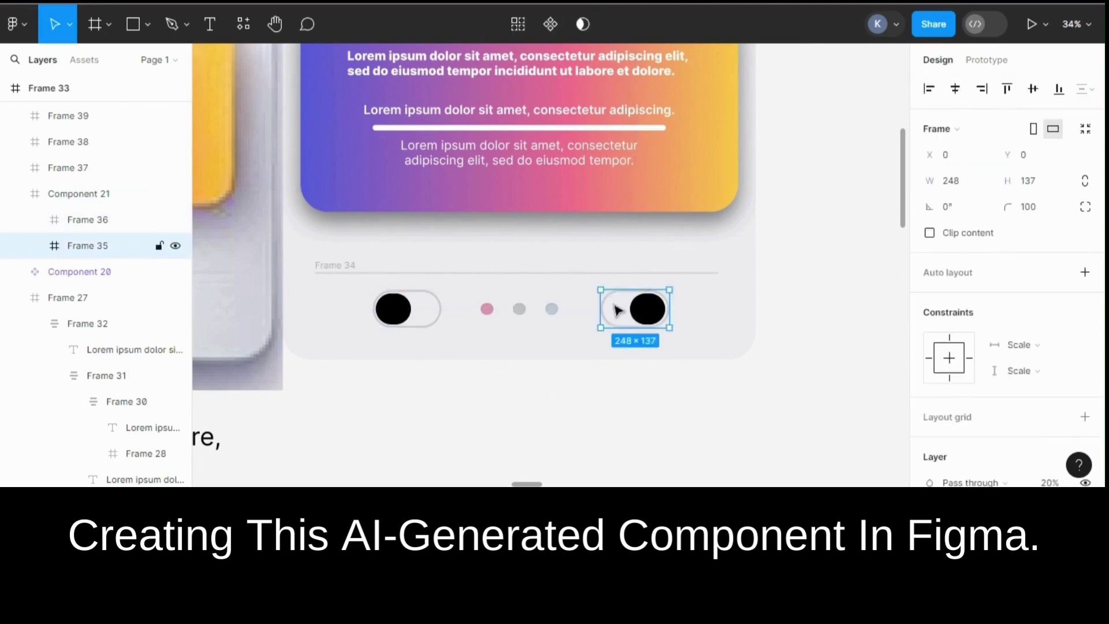
mouse_move(613, 305)
left_mouse_down()
mouse_move(588, 306)
mouse_move(618, 306)
mouse_move(609, 309)
left_mouse_up()
key("ctrl+z")
key("ctrl+a")
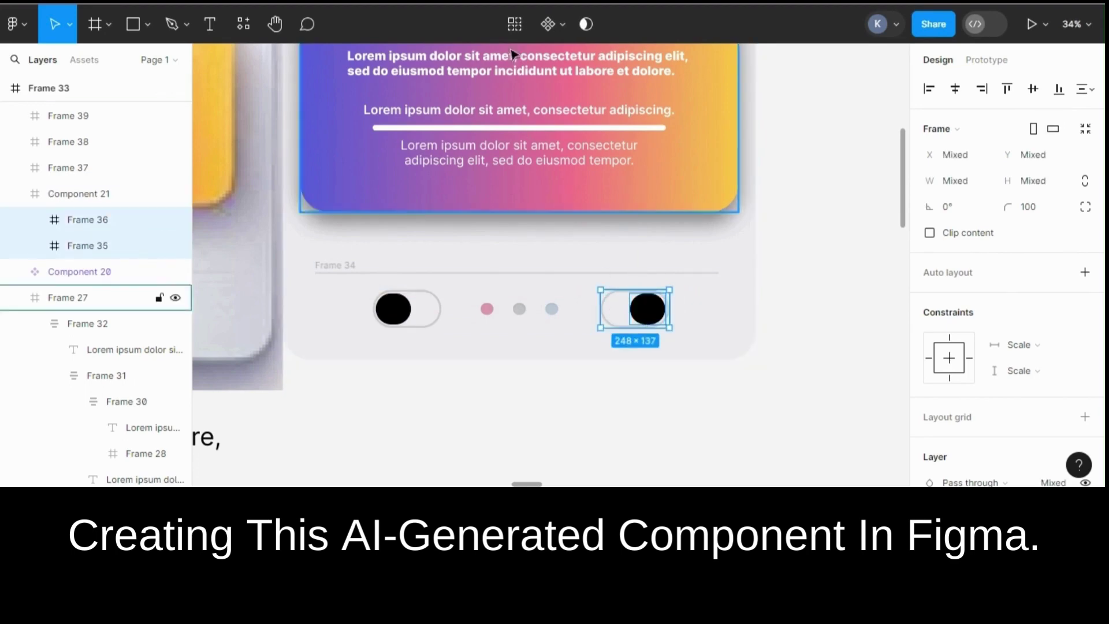
key("ctrl+alt+k")
mouse_move(604, 309)
left_mouse_down()
mouse_move(708, 309)
mouse_move(620, 321)
left_mouse_up()
left_click(629, 303)
key("Delete")
- Try moving the first toggle's outline and knob out of their component, and undo the moves
left_click(426, 314)
double_click(430, 315)
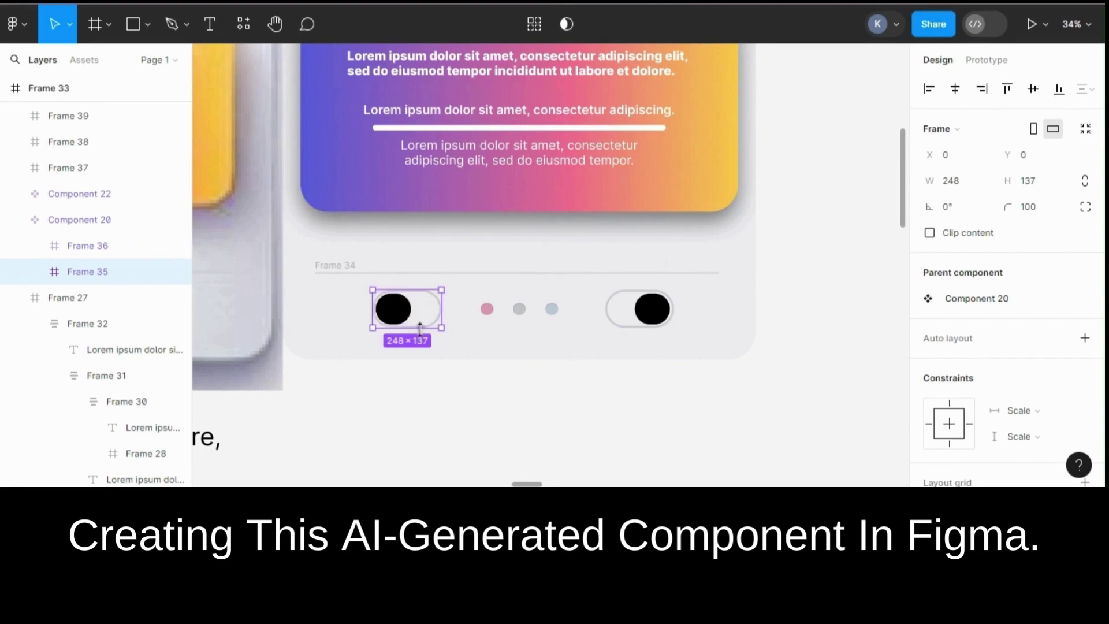
left_click(407, 312, "shift")
left_click_drag(410, 313, 373, 383)
left_click(414, 305)
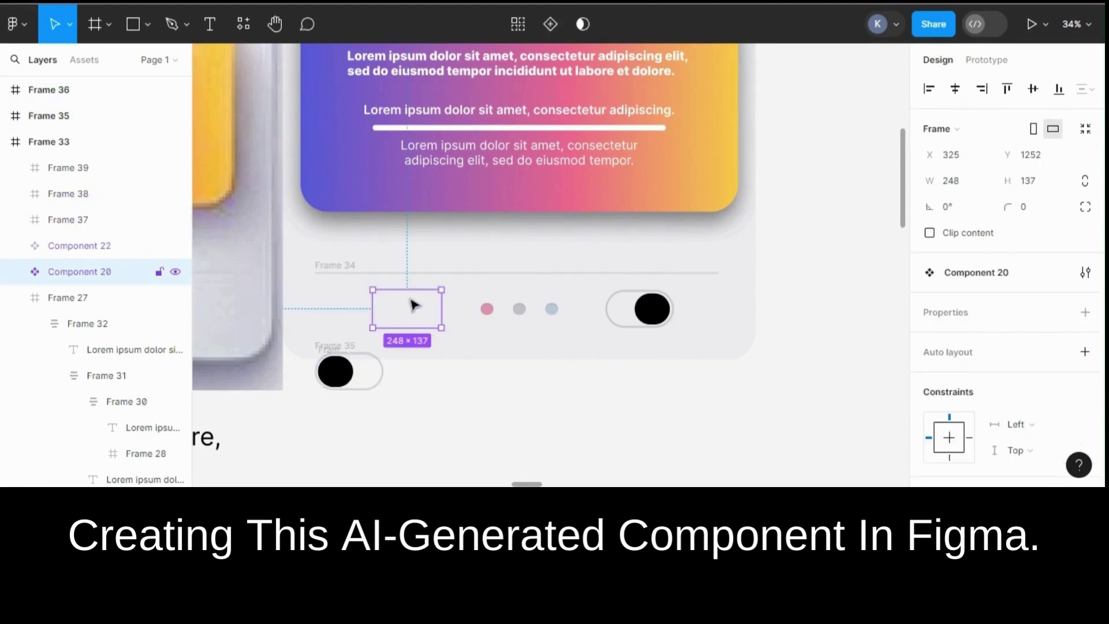
key("ctrl+z")
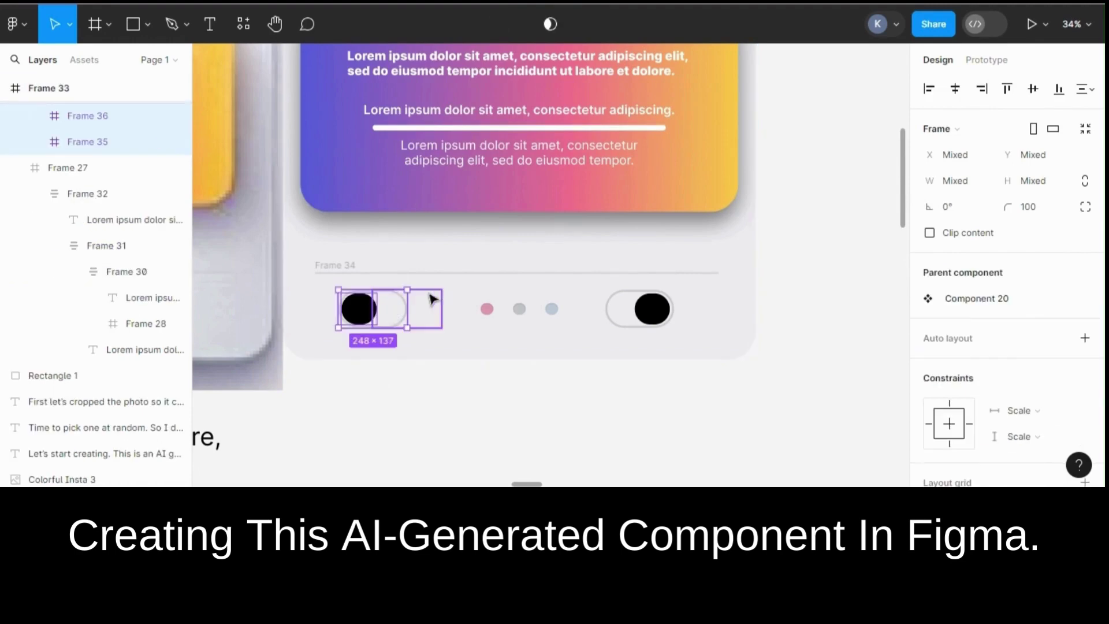
left_click(429, 296)
left_click(381, 323)
left_click_drag(382, 322, 381, 415)
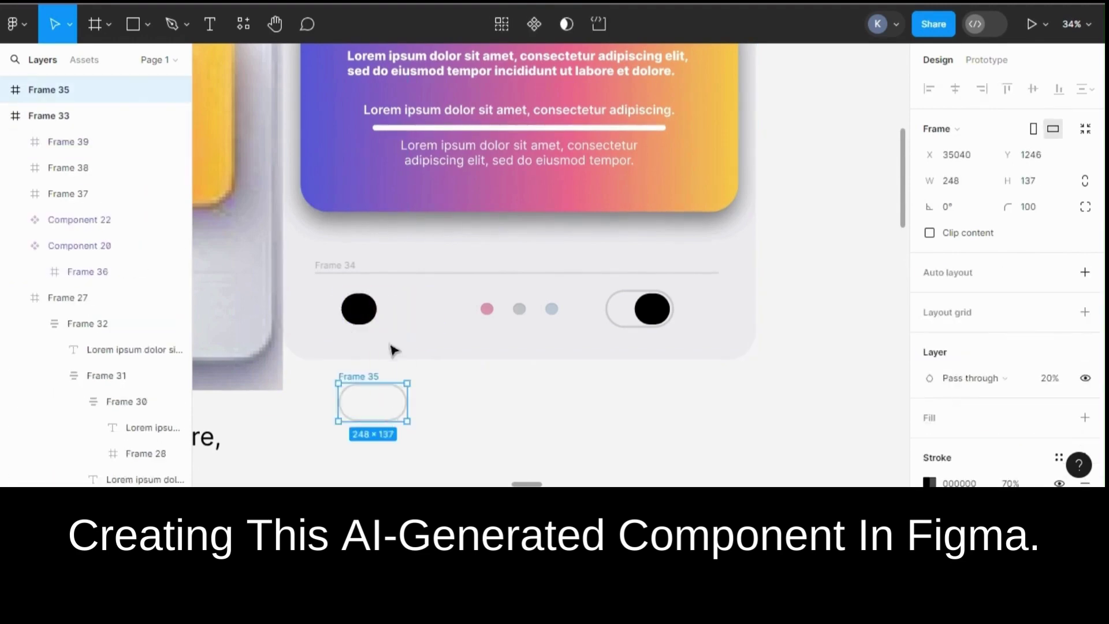
key("ctrl+z")
- Move the first toggle component horizontally to X 296, keeping Y at 1252
left_click(455, 360)
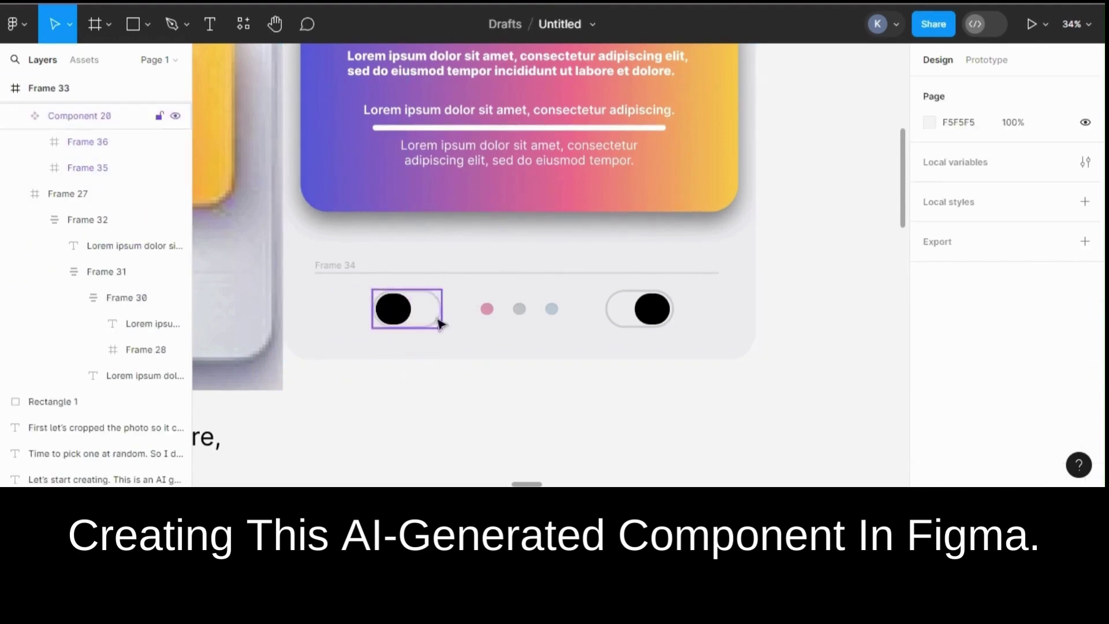
left_click(439, 321)
left_click_drag(441, 317, 440, 316)
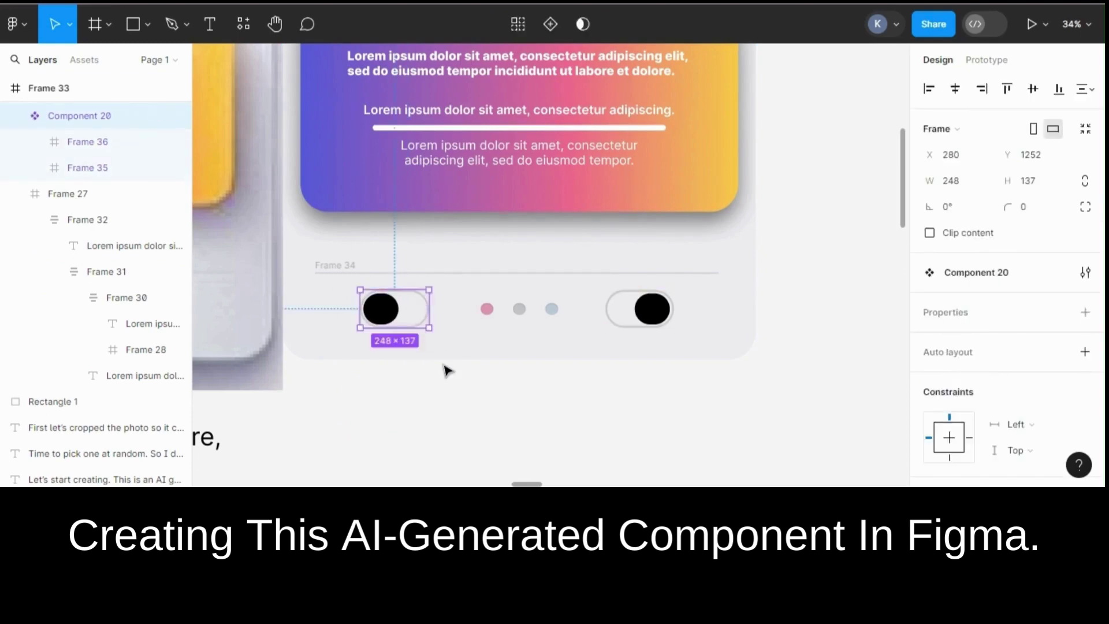
key("Left")
key("Left")
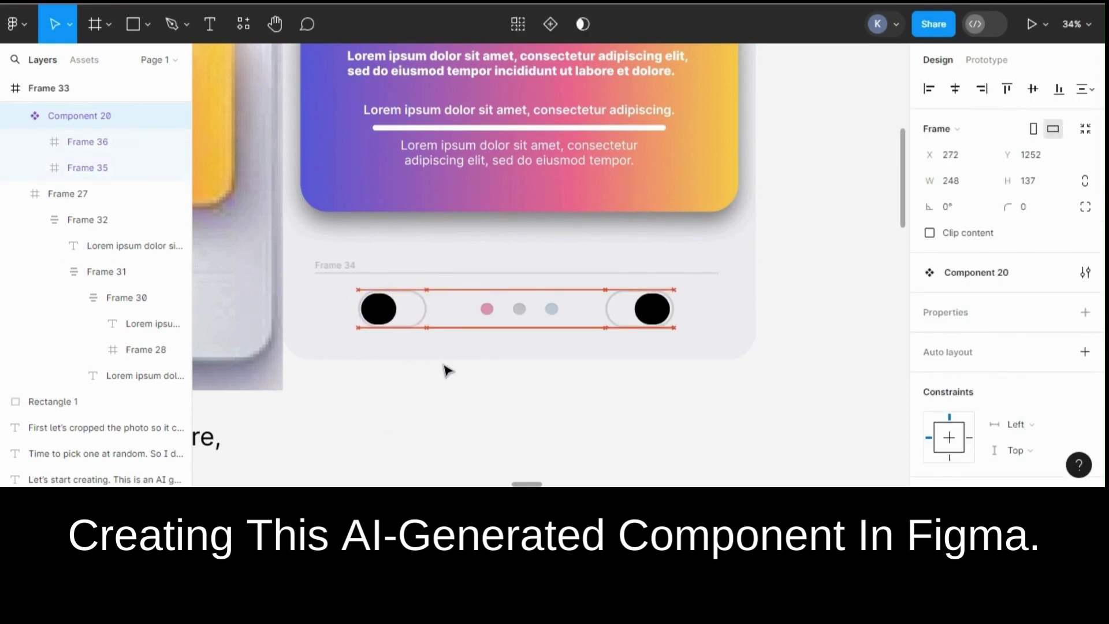
key("Left")
key("Left")
key("Left")
key("Left")
key("Left")
key("Left")
key("Left")
key("Left")
key("Left")
key("Left")
key("Left")
key("Left")
key("Left")
key("Left")
key("Left")
key("Left")
key("Left")
key("Left")
key("Left")
key("Left")
- Wrap the pink, grey and blue dots together in an auto layout frame
left_click(488, 312)
left_click(519, 312, "shift")
left_click(552, 313, "shift")
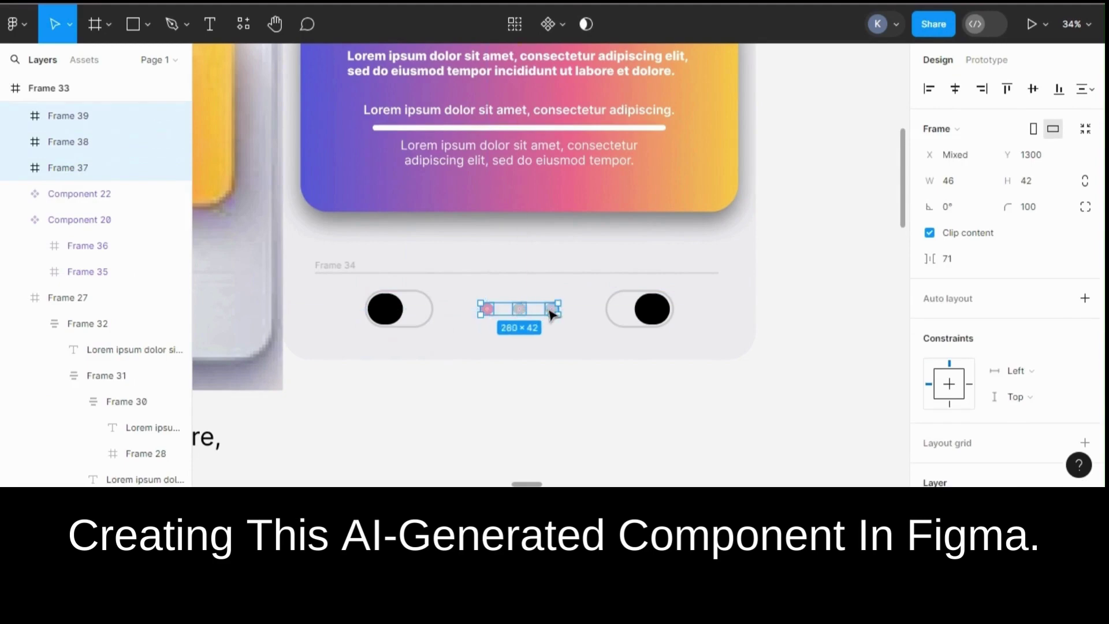
key("shift+a")
- Combine both toggles and the group of dots into one horizontal auto layout row
left_click(389, 319)
left_click(523, 311, "shift")
left_click(647, 310, "shift")
key("shift+a")
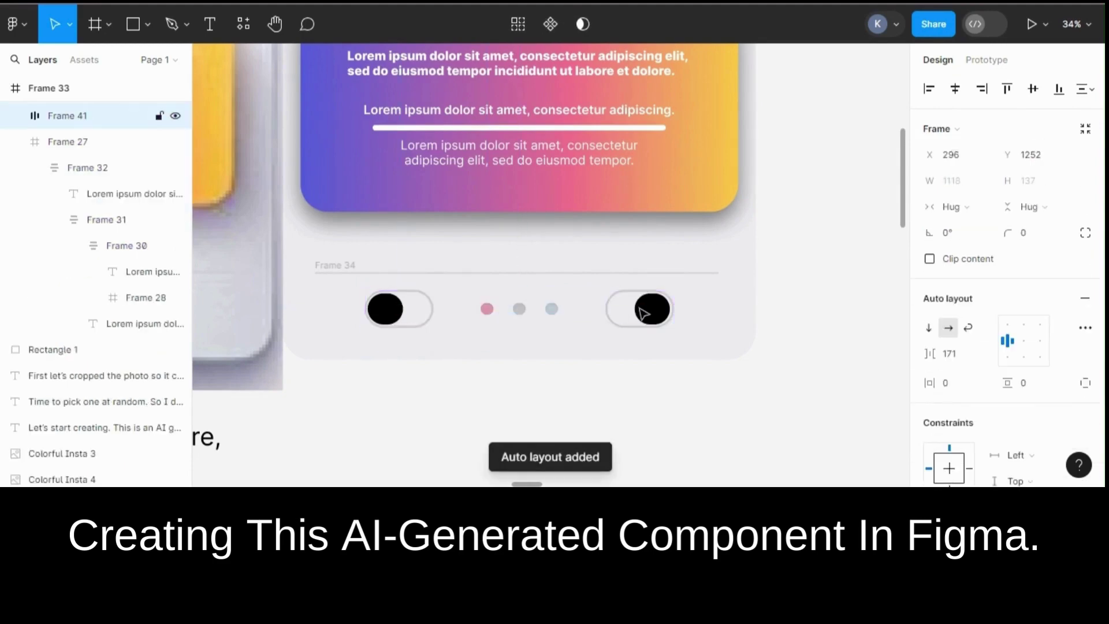
- Shift the row of toggles and dots slightly farther below the divider line
left_click_drag(583, 313, 601, 310)
scroll(600, 309, "left", 5)
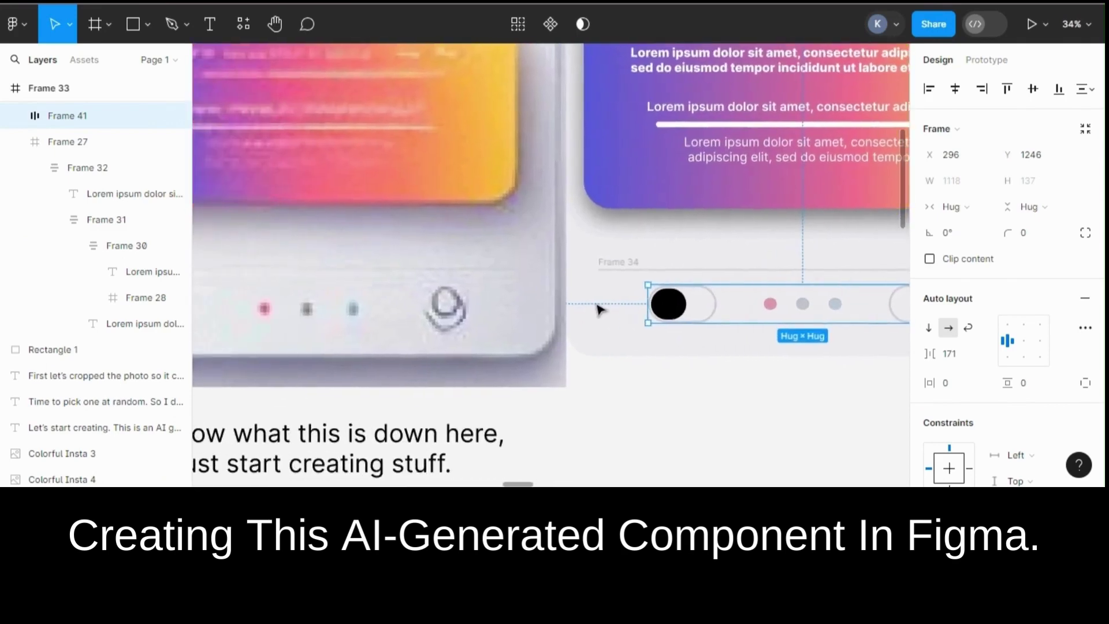
left_click_drag(740, 308, 739, 310)
left_click(714, 423)
scroll(714, 423, "right", 2)
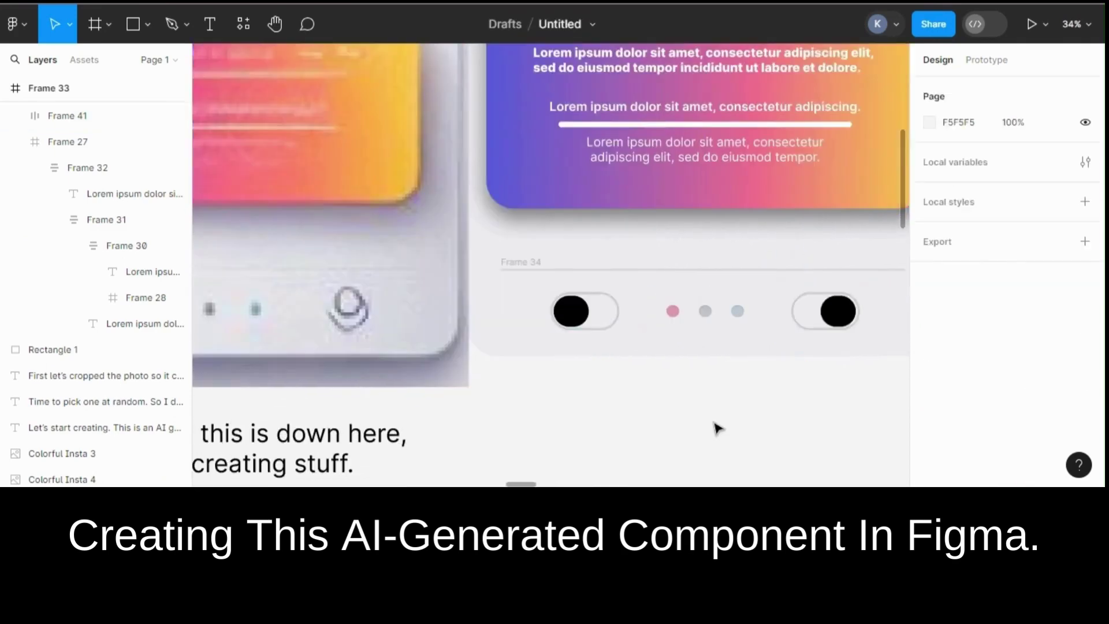
- Move the second toggle's black knob inward within its outline to X 73, Y 13
scroll(714, 422, "down", 4)
left_click(763, 365)
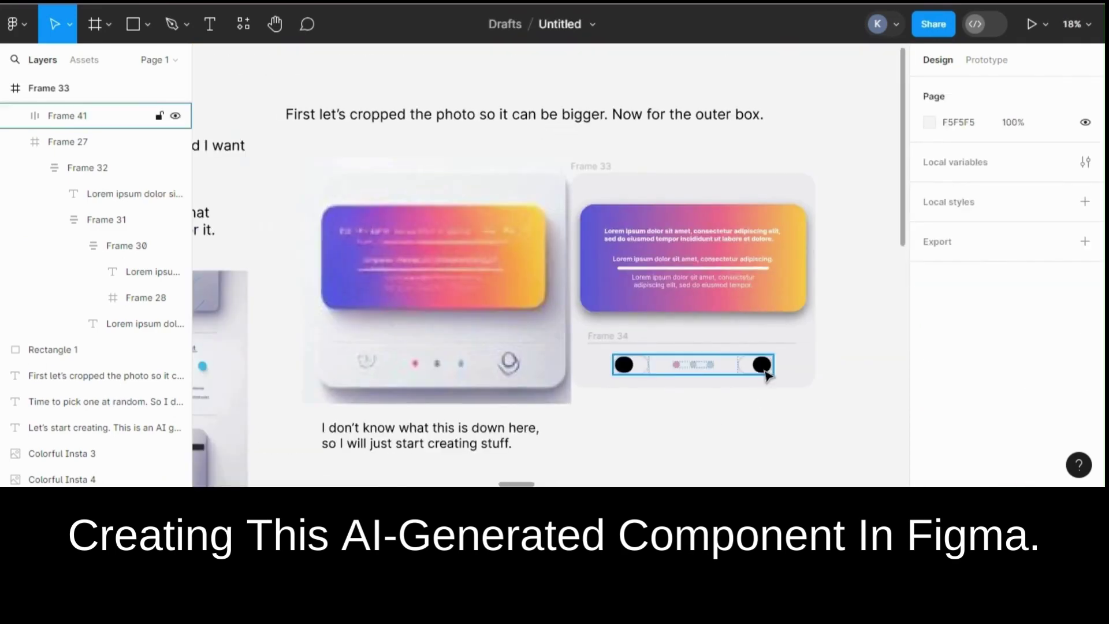
double_click(762, 365)
double_click(764, 367)
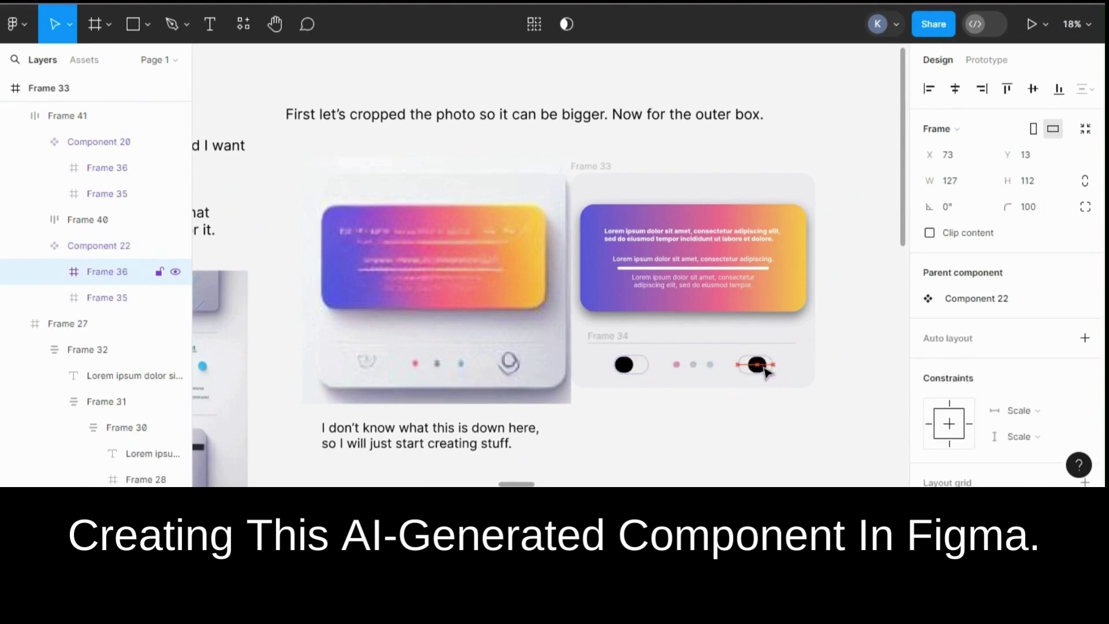
left_click(695, 430)
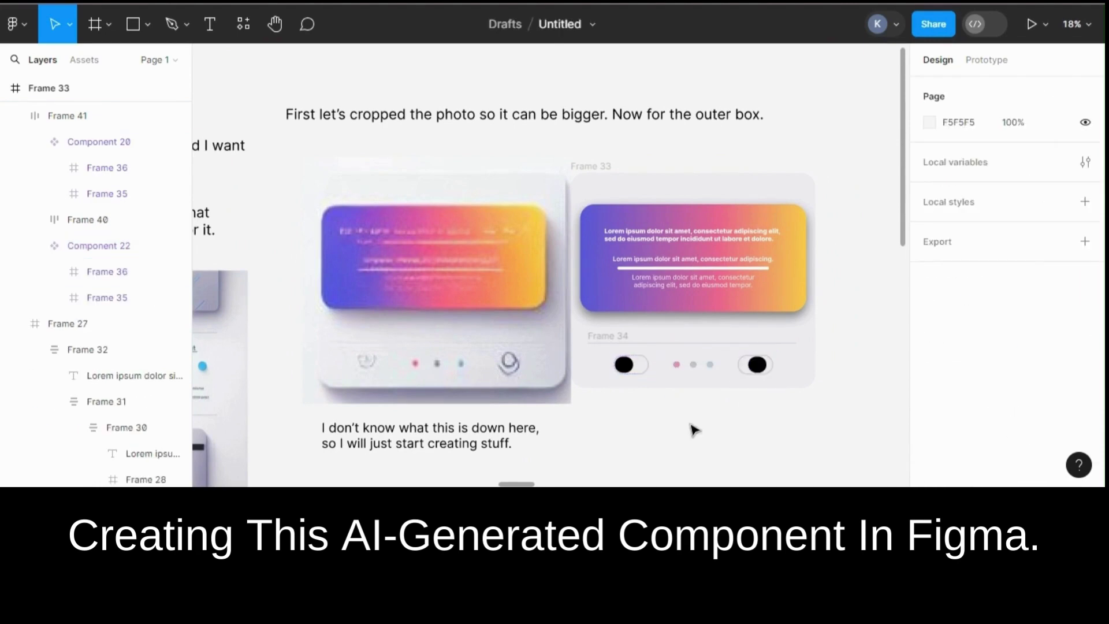
- Recolor the first toggle's knob with the grey 6C6A79 sampled from the reference image's round icon
scroll(742, 408, "up", 5)
left_click(513, 297)
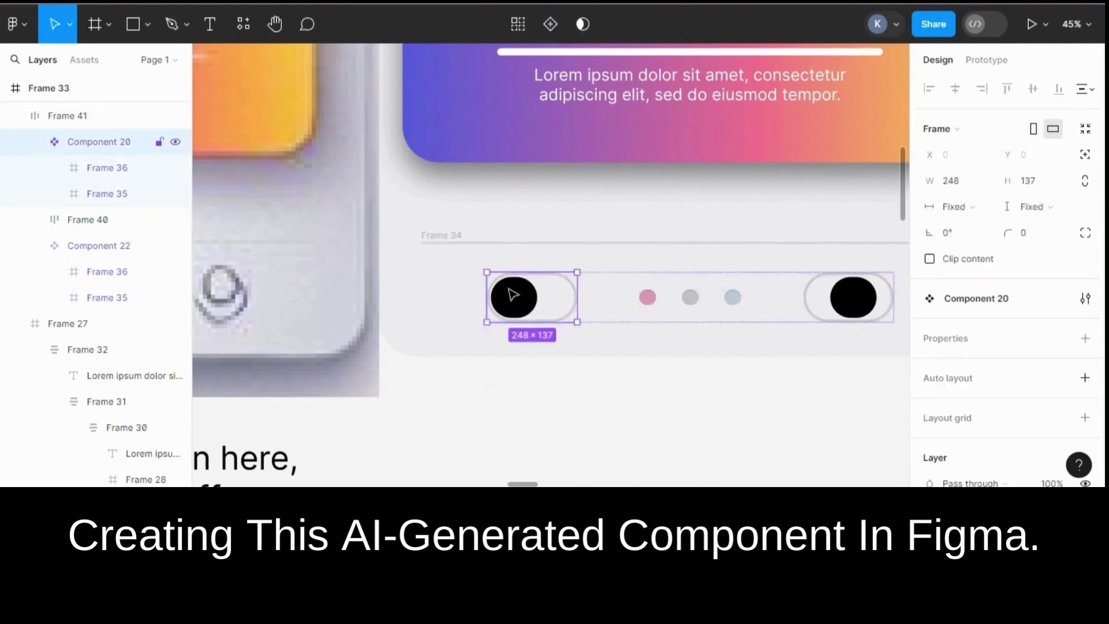
scroll(1006, 237, "down", 5)
left_click(930, 371)
left_click(738, 335)
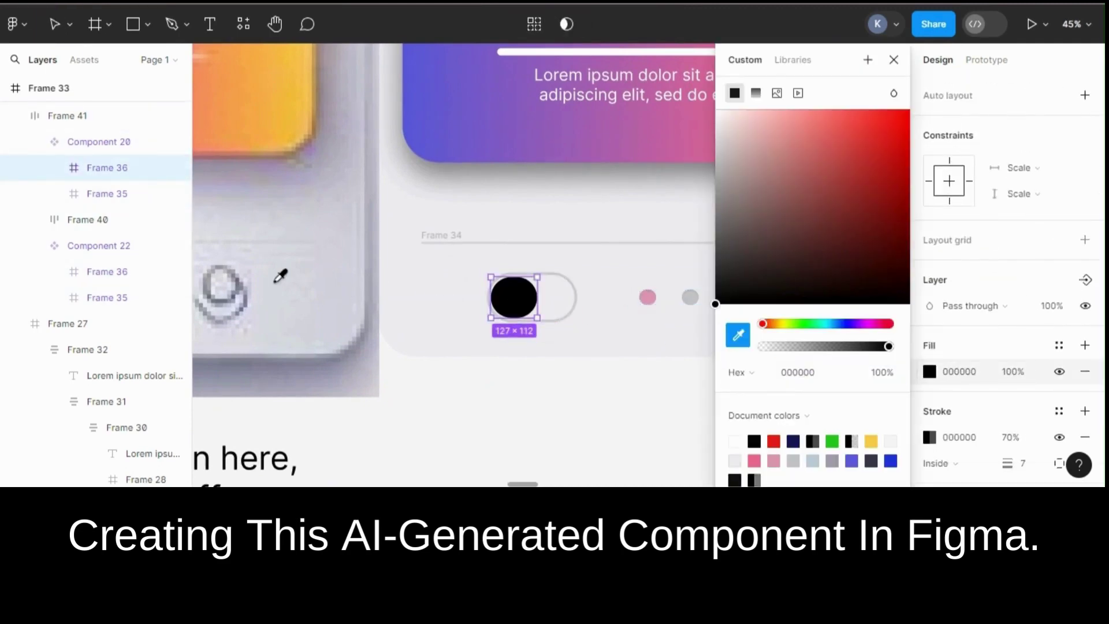
left_click(241, 279)
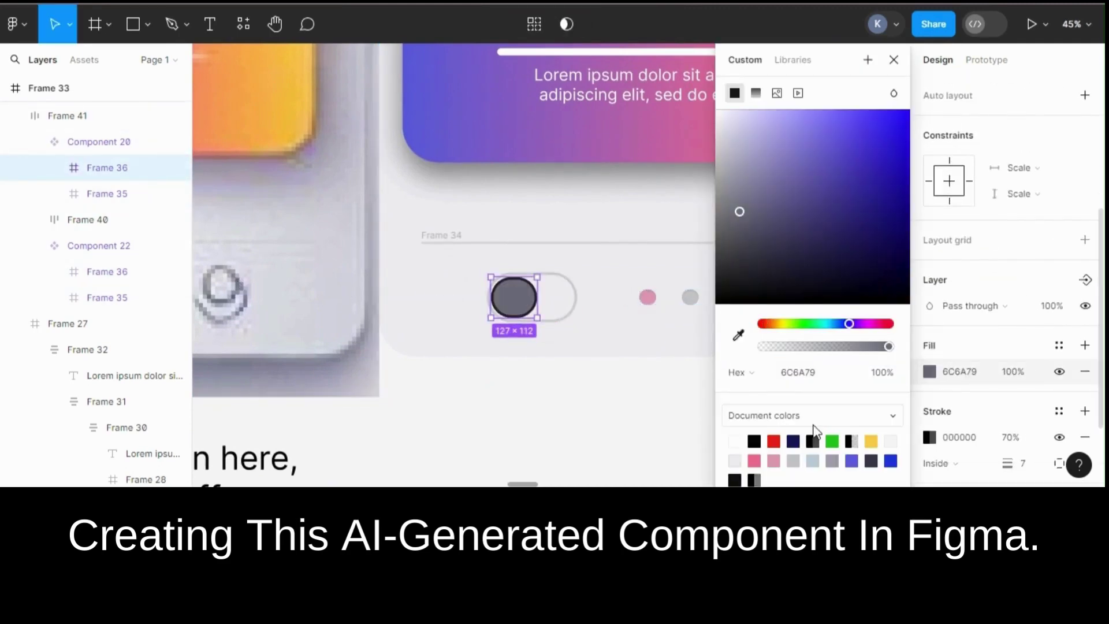
- Give the first toggle's knob a linear gradient fill from the card's purple to its yellow F7C44E, sampling both colors from the card
left_click(756, 94)
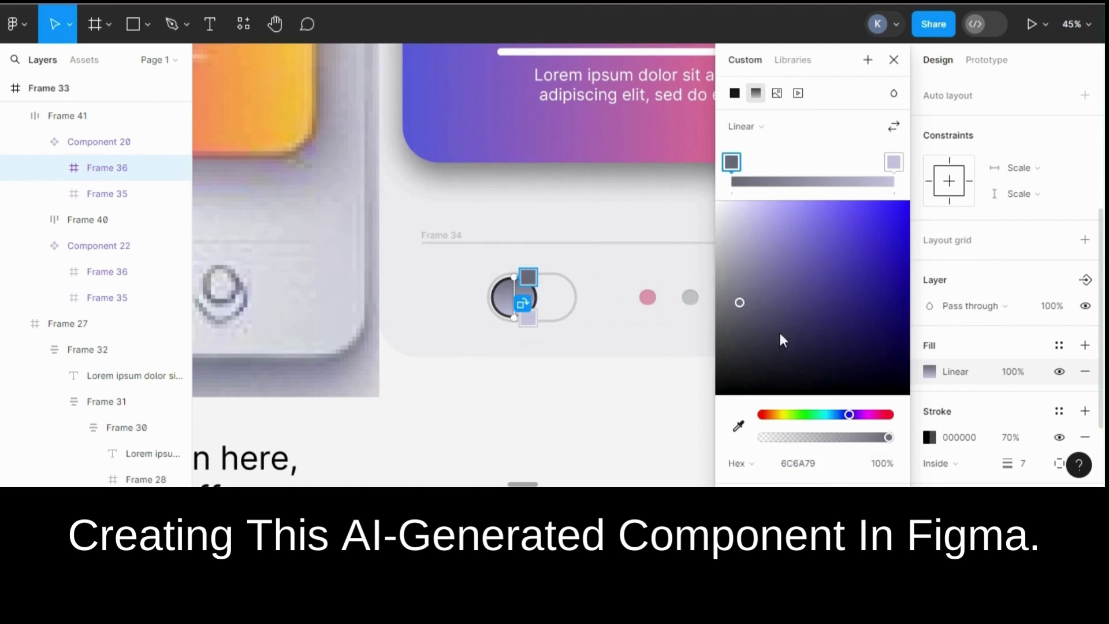
left_click(741, 427)
left_click(427, 103)
left_click(893, 162)
left_click(741, 427)
scroll(588, 198, "up", 3)
scroll(588, 198, "right", 2)
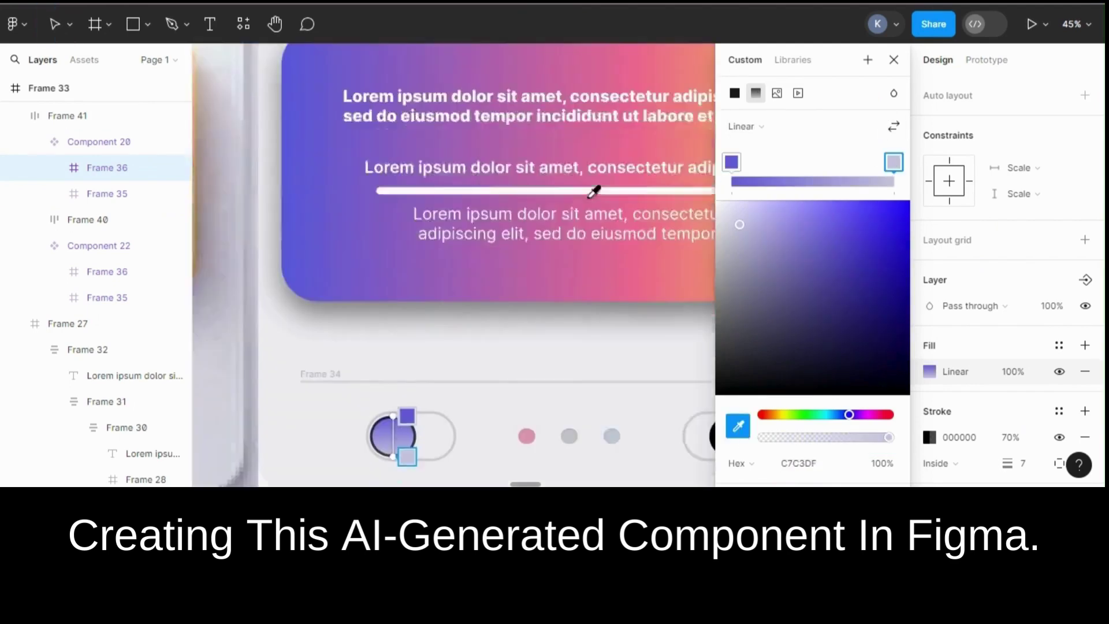
scroll(588, 198, "right", 3)
left_click(617, 203)
scroll(616, 208, "down", 3)
scroll(616, 208, "left", 4)
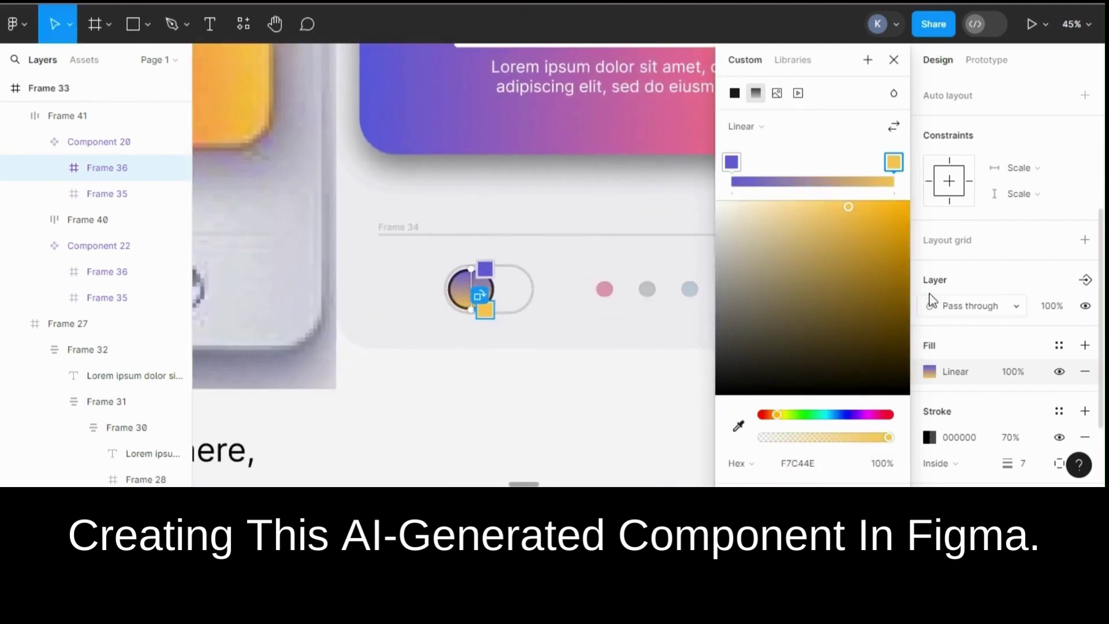
- Remove the black stroke from the first toggle's gradient knob
left_click(1085, 436)
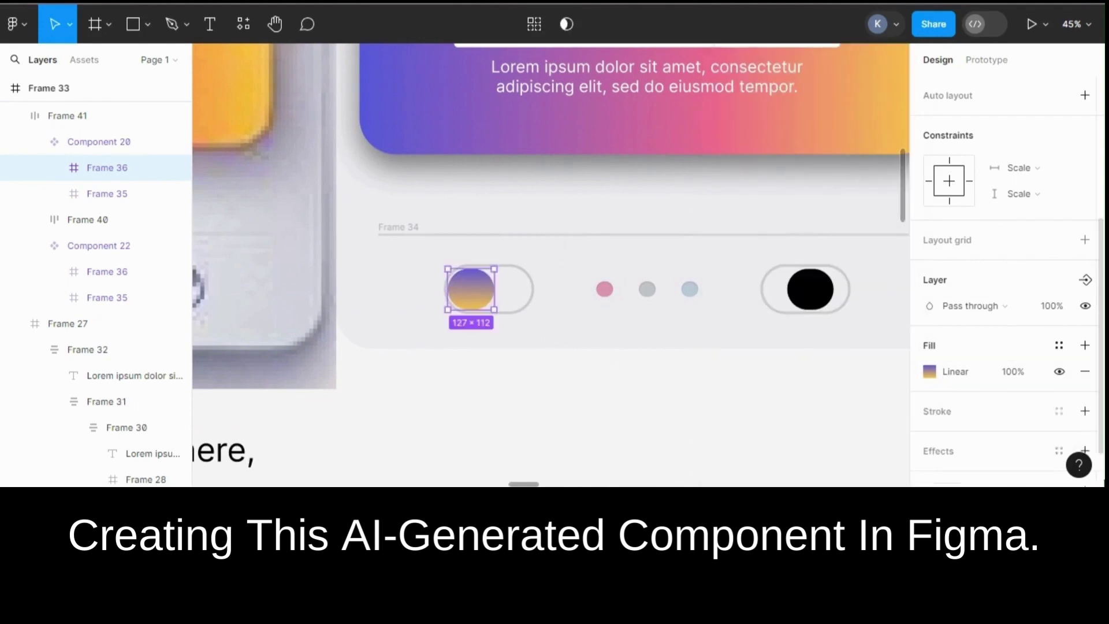
left_click(1085, 411)
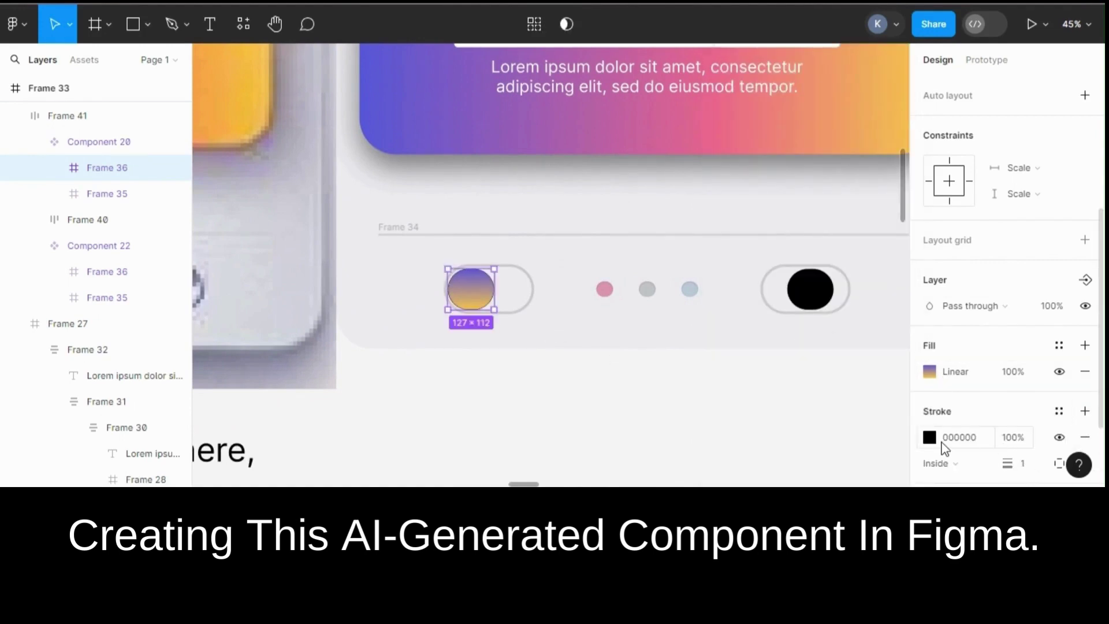
left_click(1085, 436)
- Add a drop shadow to the gradient knob with X 0, Y 0, blur 7 and 70% opacity
scroll(982, 382, "down", 1)
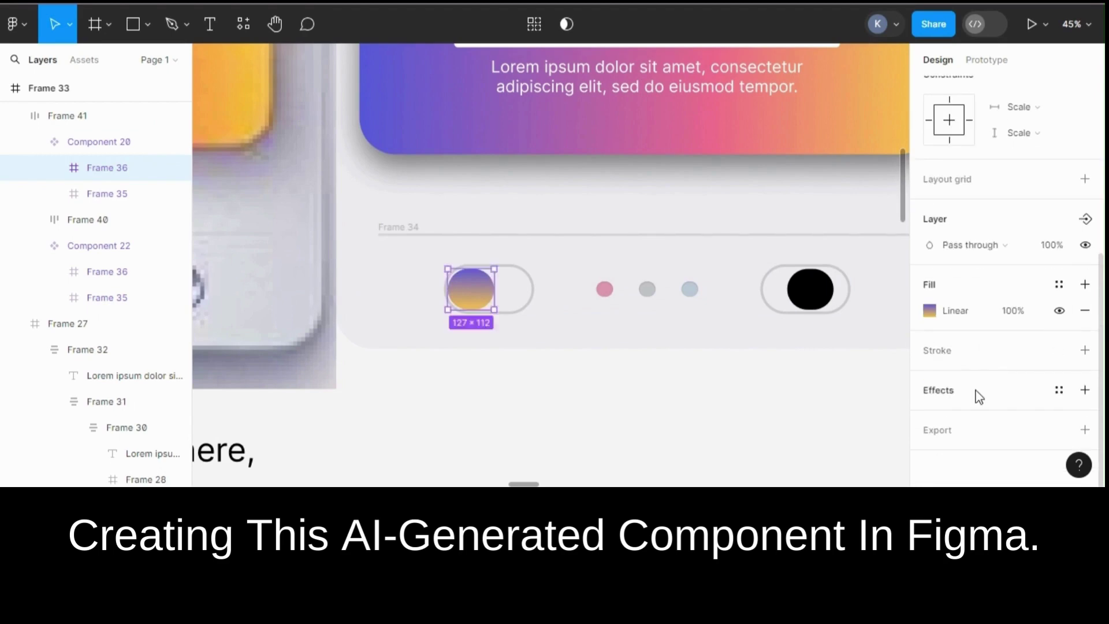
left_click(979, 396)
left_click(929, 417)
left_click(750, 442)
type("0")
key("Return")
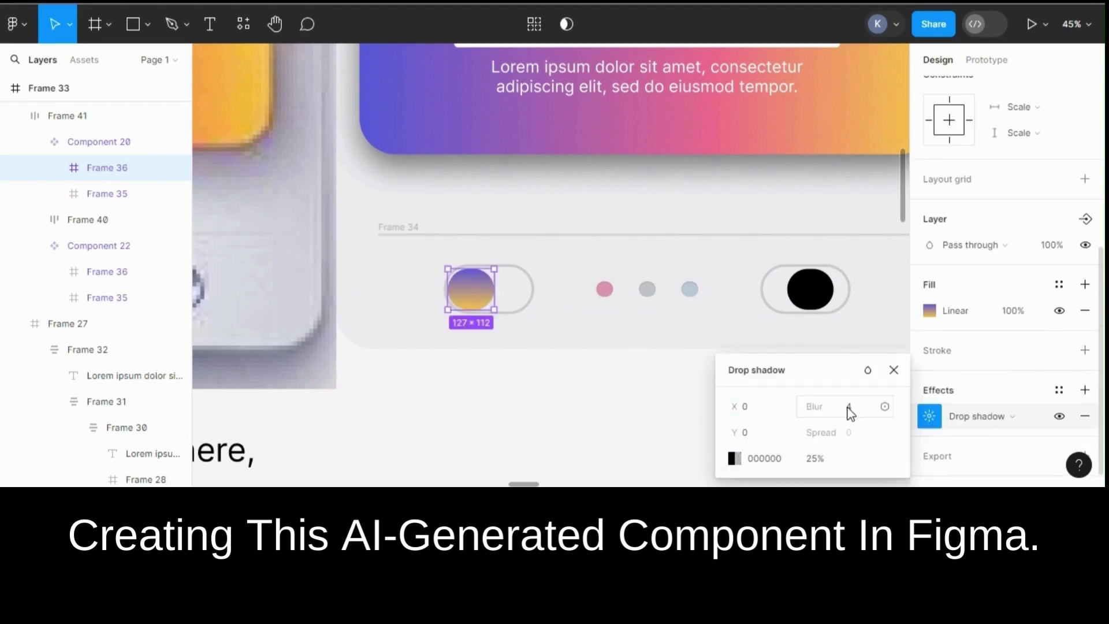
left_click(847, 407)
type("7")
key("Return")
left_click(821, 458)
type("70")
key("Return")
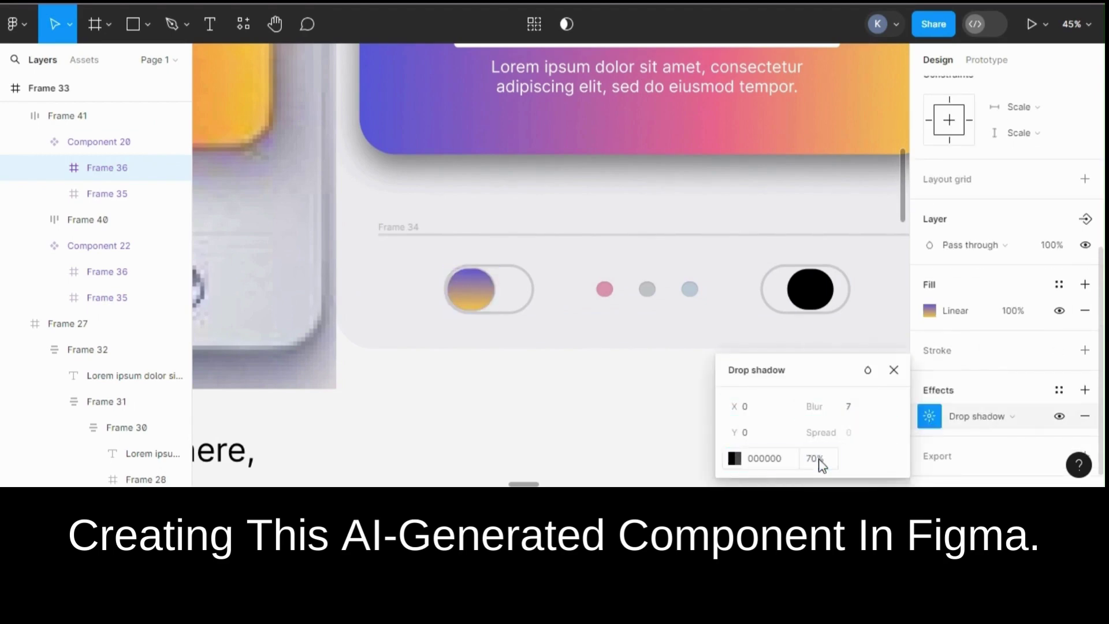
left_click(894, 369)
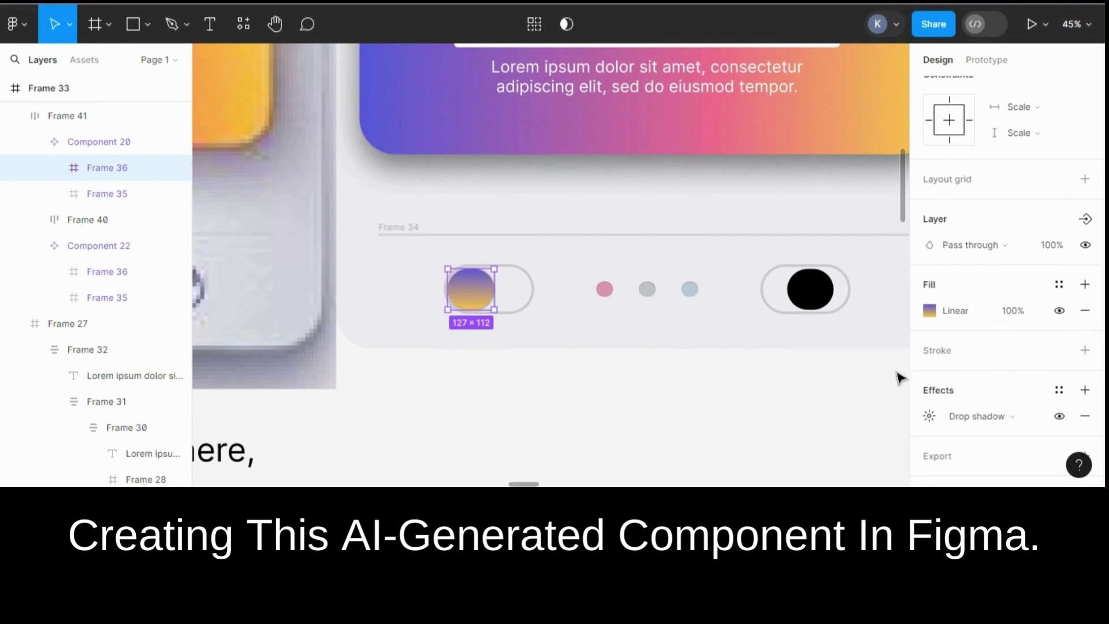
- Add a matching drop shadow to the second toggle's black knob with X 0, Y 0 and blur 7
left_click(518, 295)
key("ctrl+z")
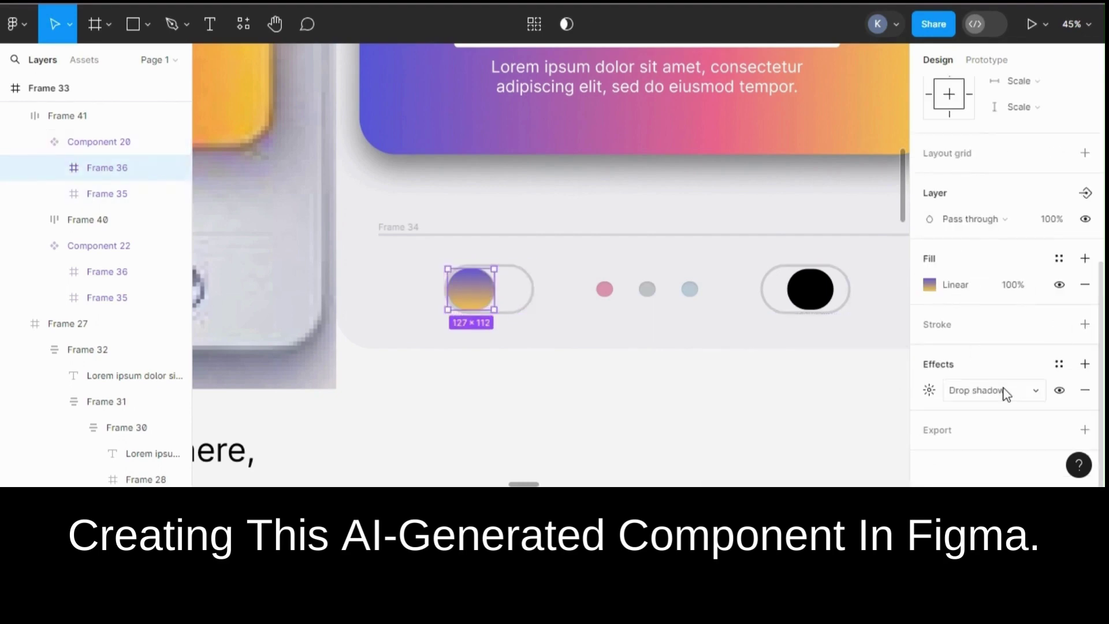
left_click(930, 391)
left_click(894, 369)
double_click(816, 299)
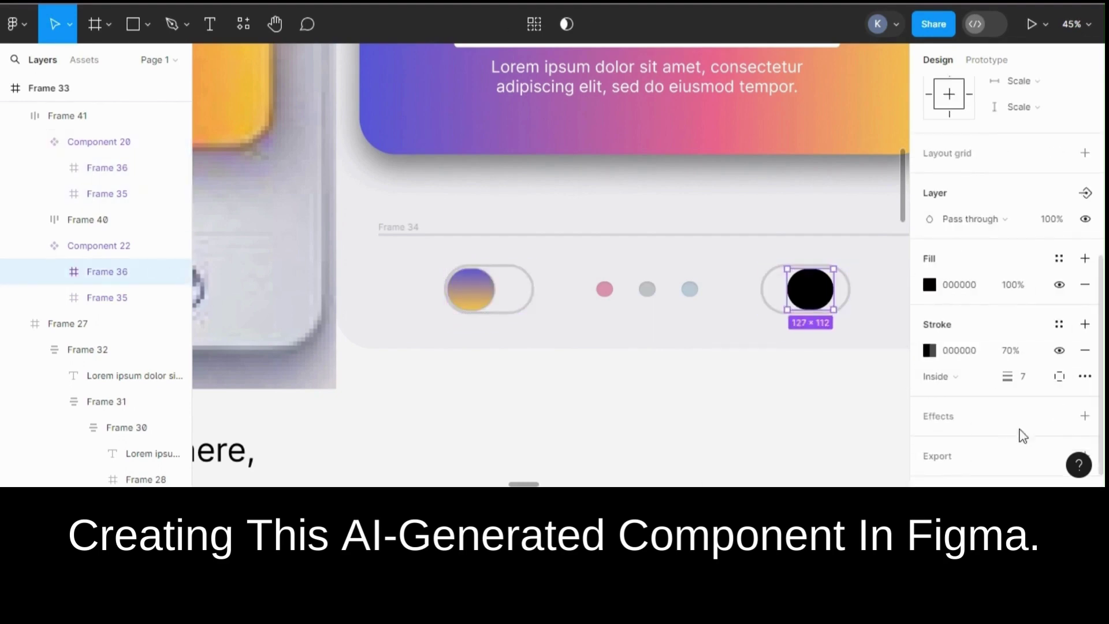
left_click(1084, 416)
left_click(930, 443)
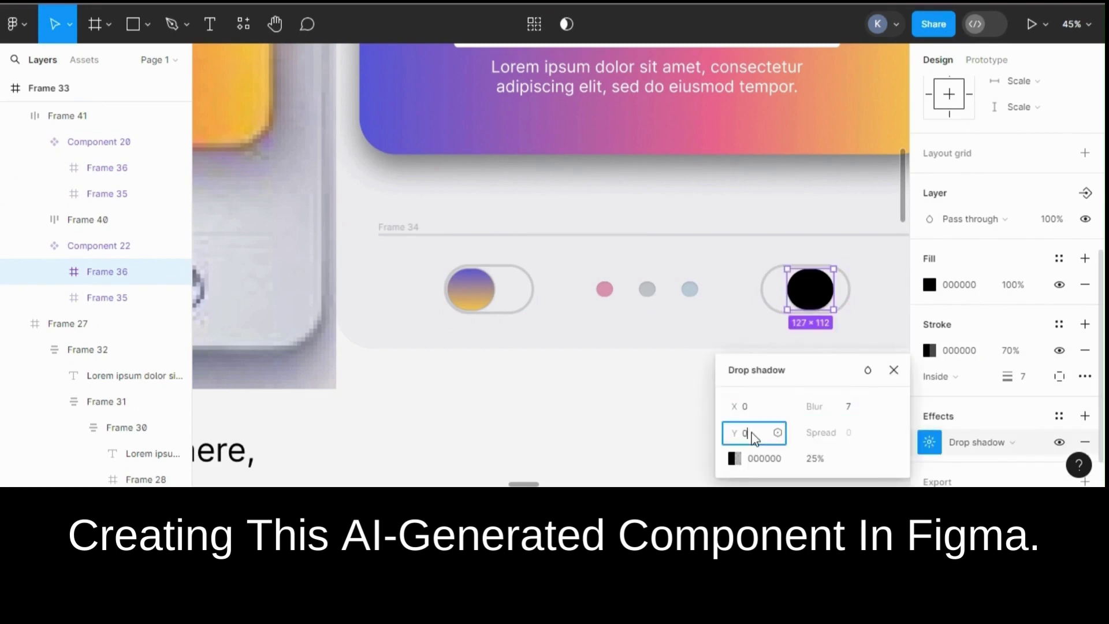
left_click(823, 460)
left_click(894, 369)
- Save the first knob's linear gradient fill as a color style named Button
left_click(467, 292)
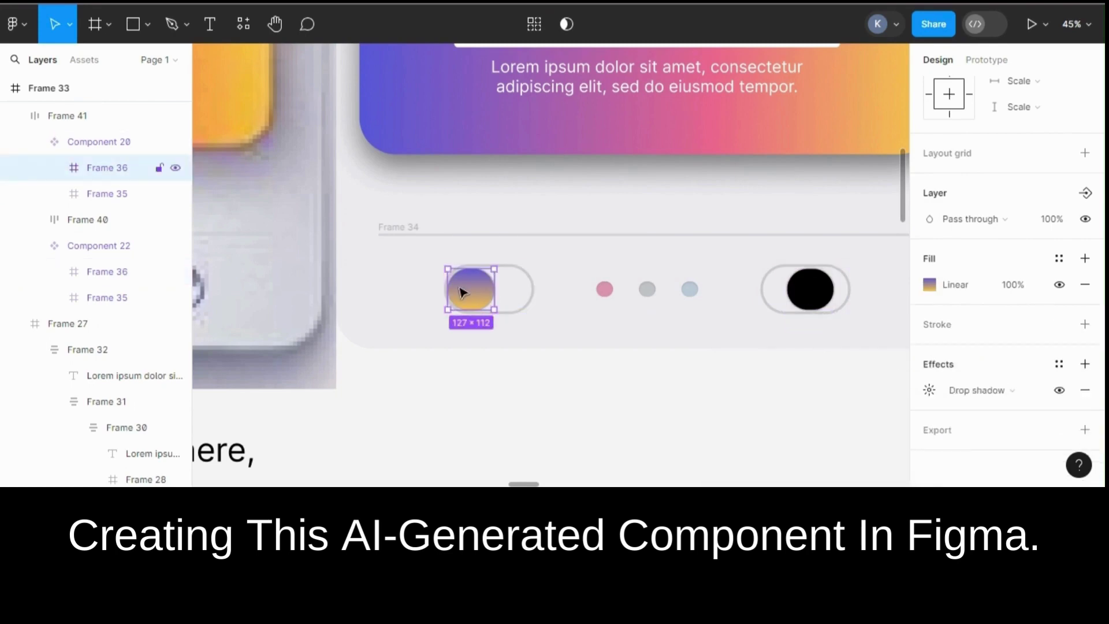
left_click(1059, 258)
left_click(1060, 258)
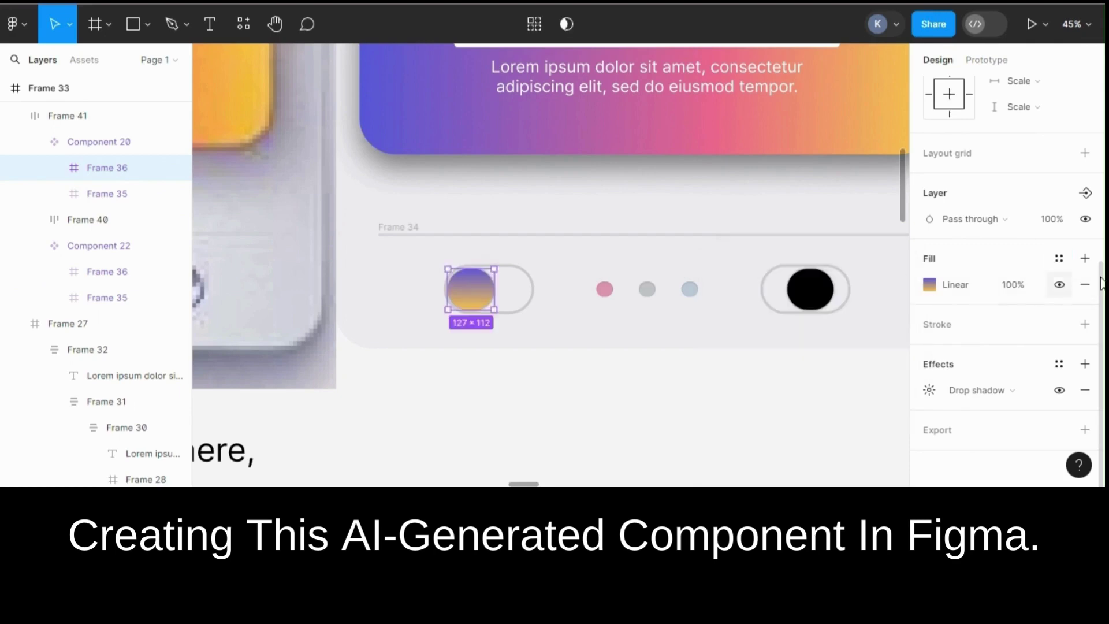
left_click(1085, 258)
left_click(1086, 285)
left_click(1059, 258)
left_click(867, 262)
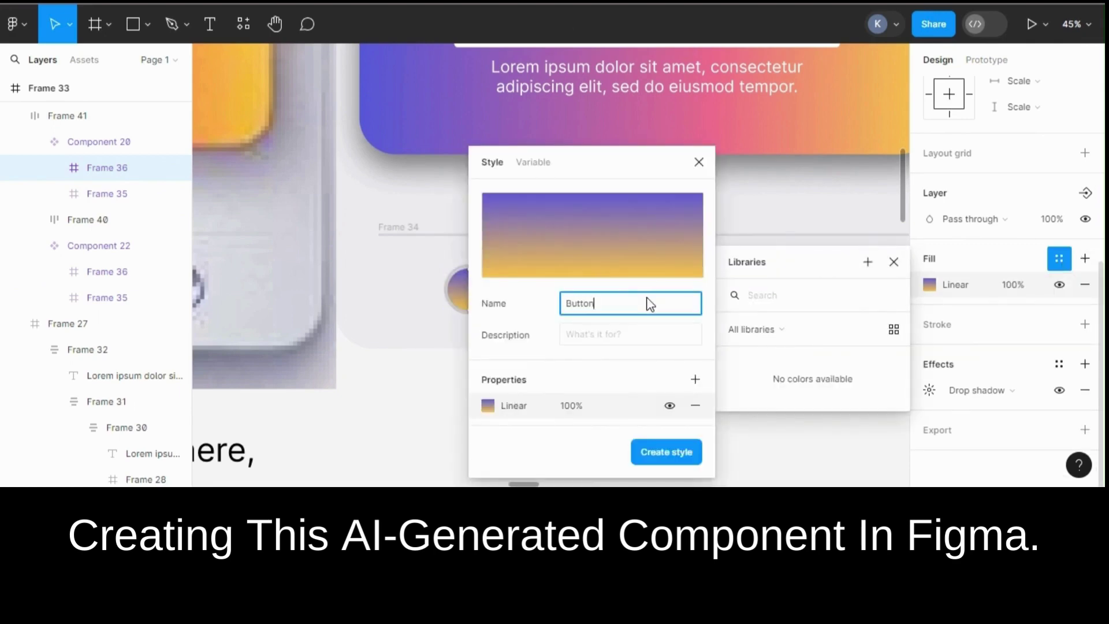
left_click(657, 457)
left_click(894, 262)
- Apply the Button color style to the second toggle's knob and remove its black stroke
scroll(636, 301, "right", 4)
left_click(595, 307)
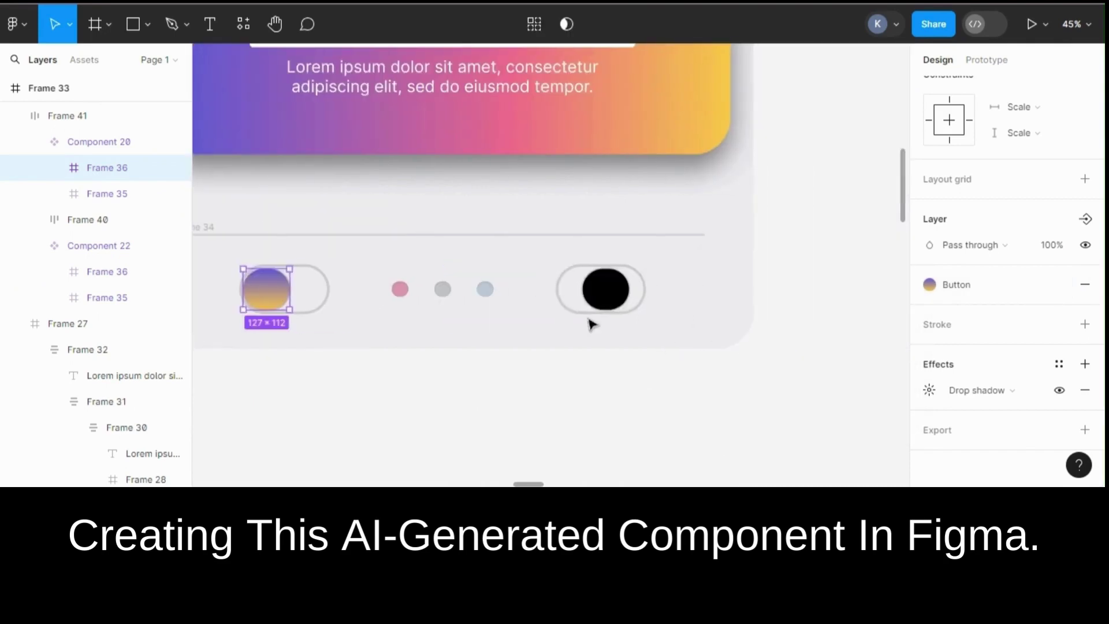
left_click(1059, 232)
left_click(755, 312)
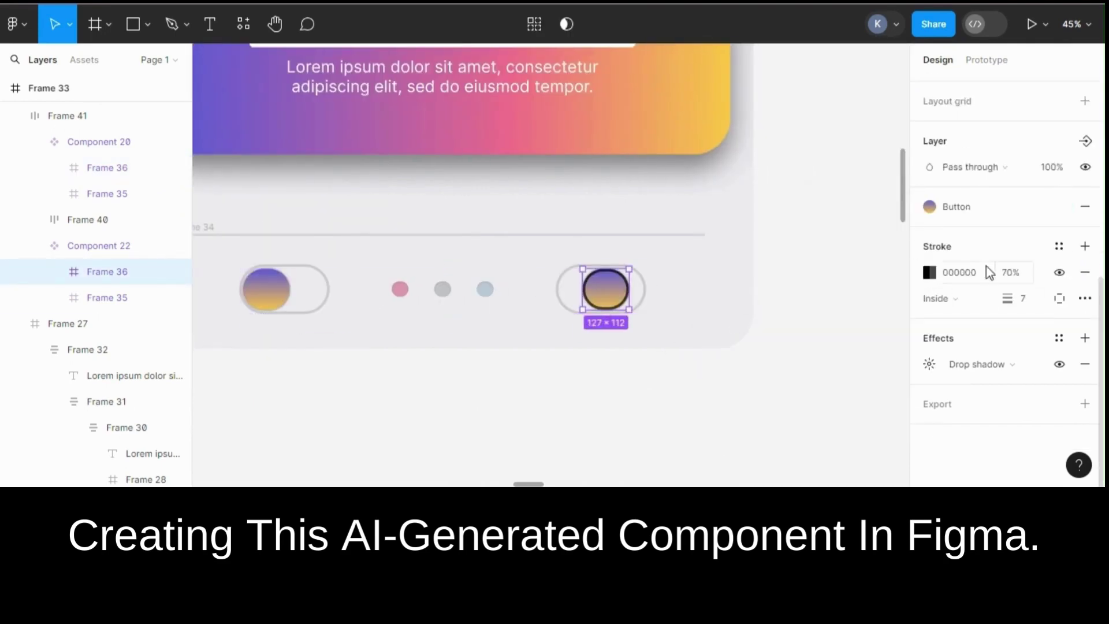
left_click(1085, 285)
left_click(589, 393)
- Add an effect to the first toggle's outline frame and make it an inner shadow
scroll(589, 393, "left", 5)
left_click(477, 289)
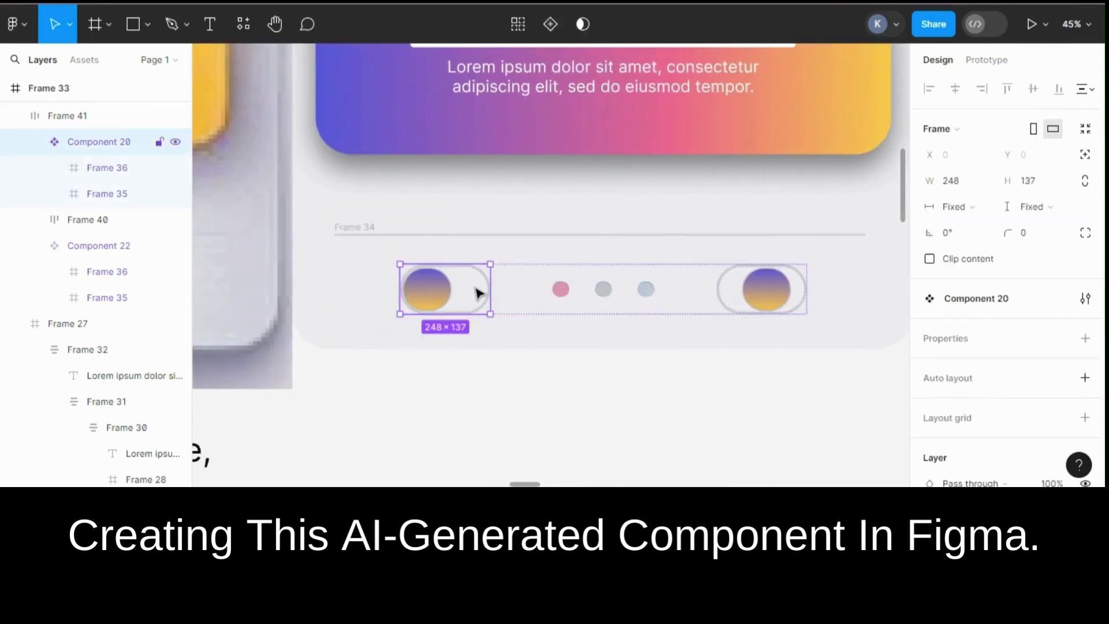
left_click(477, 290)
scroll(1025, 385, "down", 5)
left_click(939, 390)
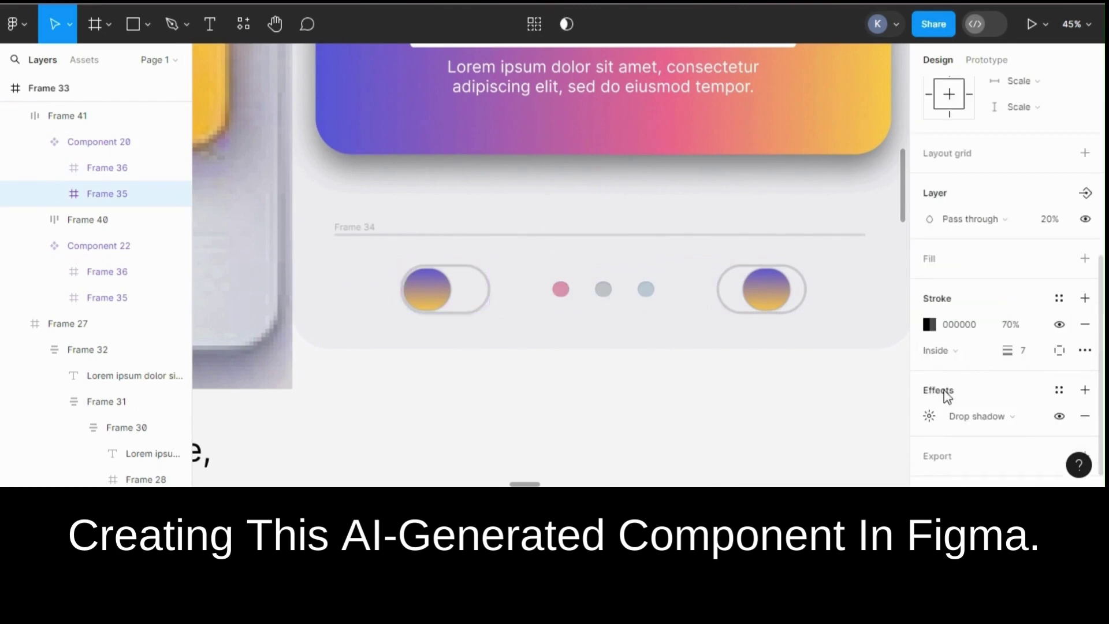
scroll(954, 393, "down", 1)
left_click(971, 390)
left_click(942, 368)
left_click(929, 390)
- Set the first toggle outline's inner shadow to X 0, Y 0, blur 7 and 30% opacity
scroll(524, 317, "up", 5)
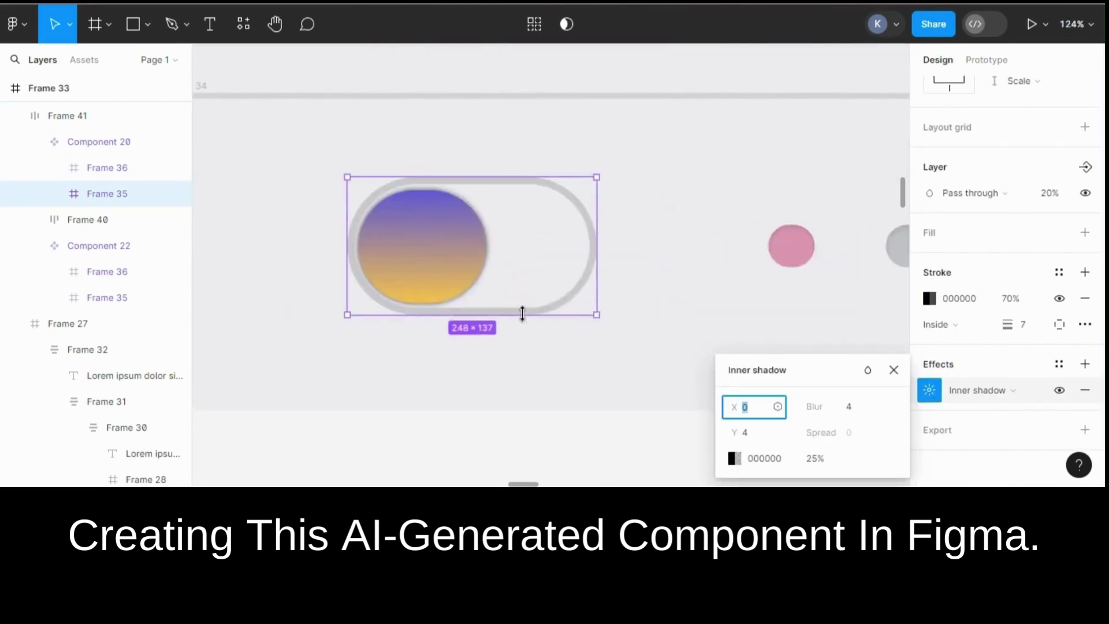
scroll(523, 315, "up", 1)
left_click(763, 439)
type("0")
key("Return")
left_click(861, 407)
type("10")
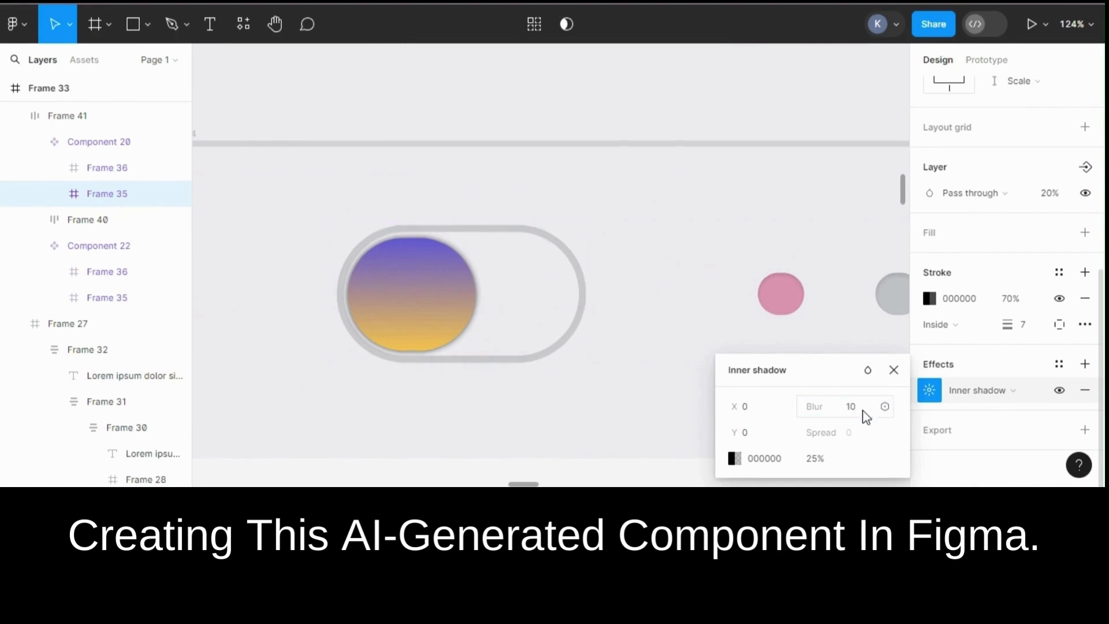
left_click(820, 459)
type("70")
key("Return")
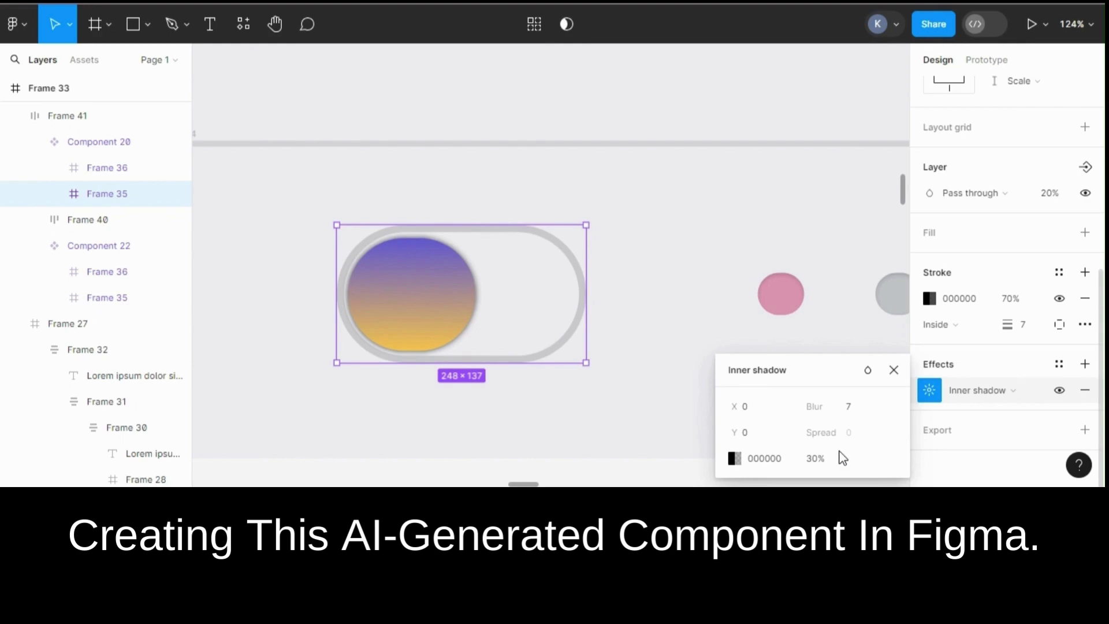
- Add a white fill to the first toggle's outline frame and set its stroke opacity to 20%
left_click(1084, 232)
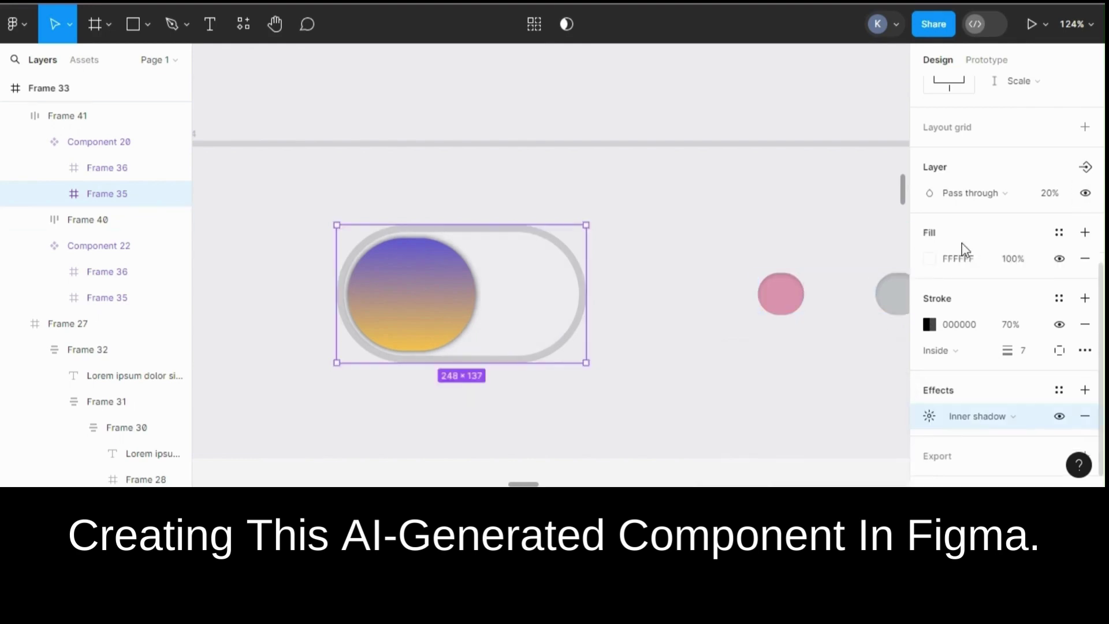
left_click(1011, 324)
type("20")
key("Return")
left_click(1051, 194)
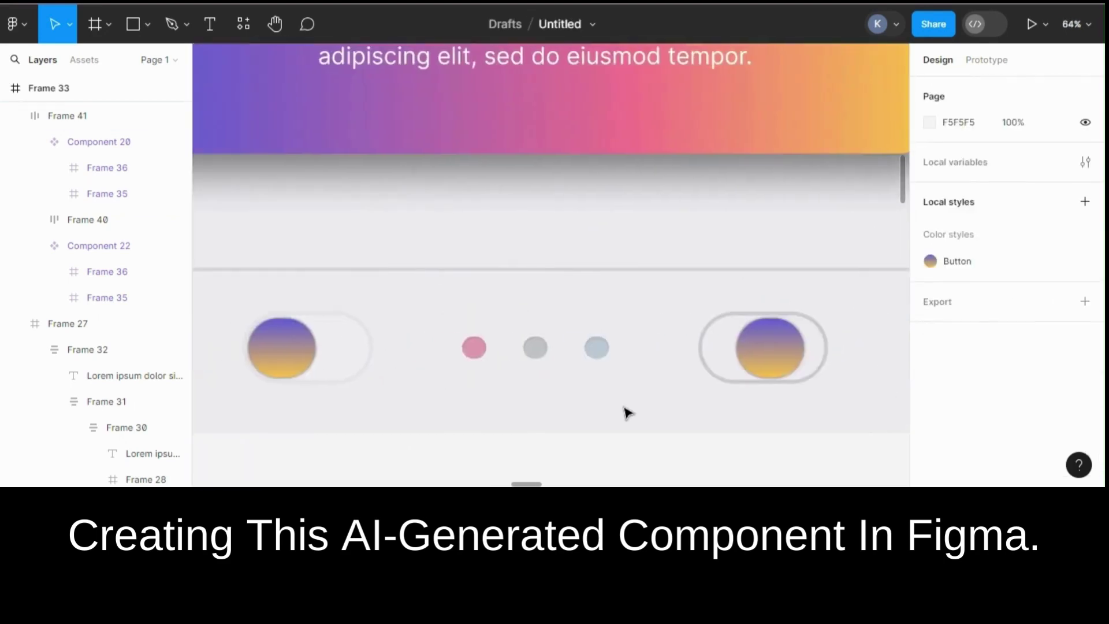
- Set the stroke opacity of the first toggle's outline frame to 25%
scroll(626, 413, "down", 3)
scroll(486, 414, "up", 6)
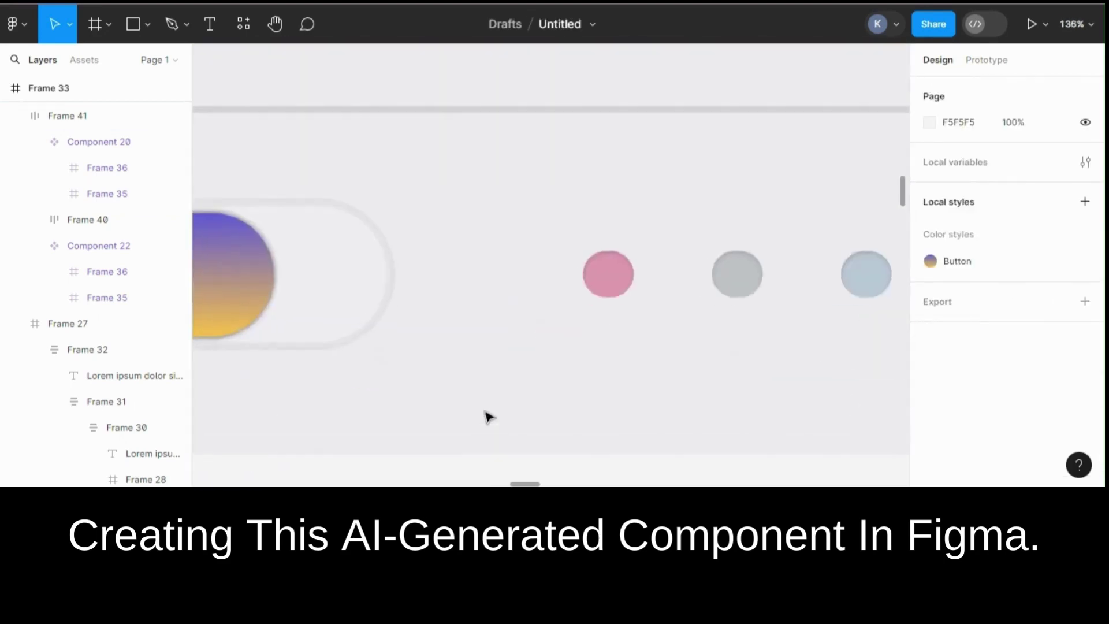
scroll(488, 417, "left", 4)
double_click(614, 230)
scroll(993, 331, "down", 6)
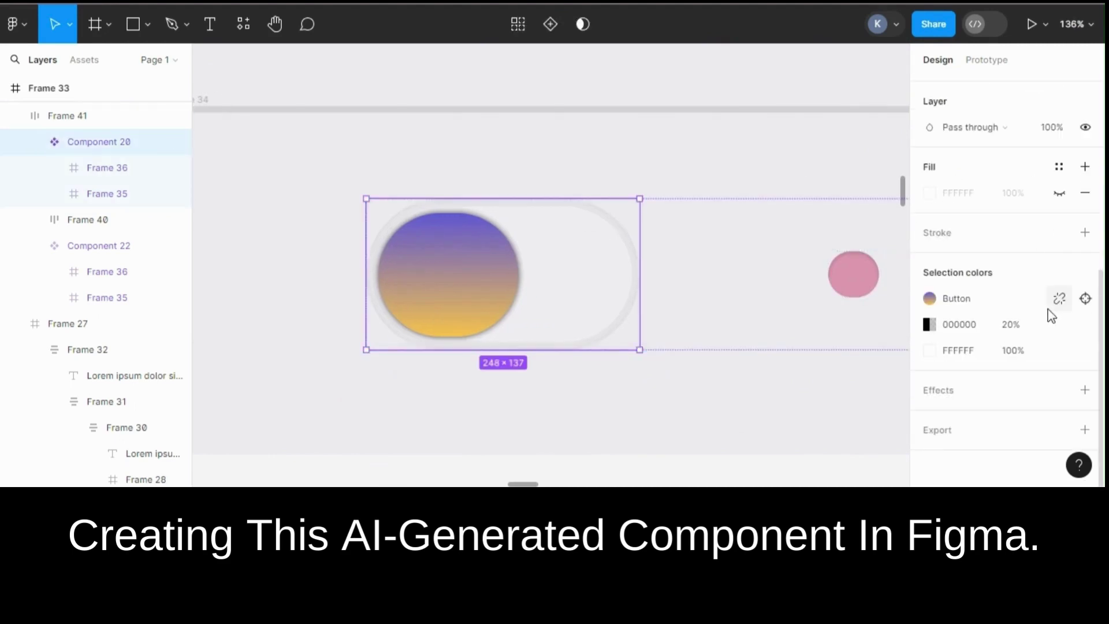
double_click(611, 224)
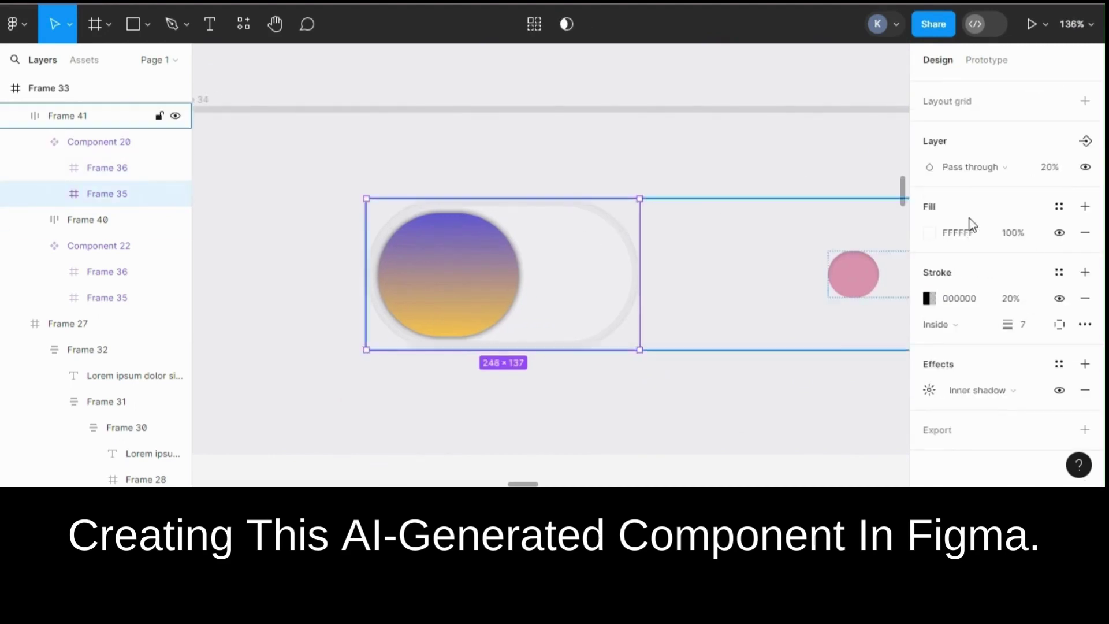
left_click(1012, 299)
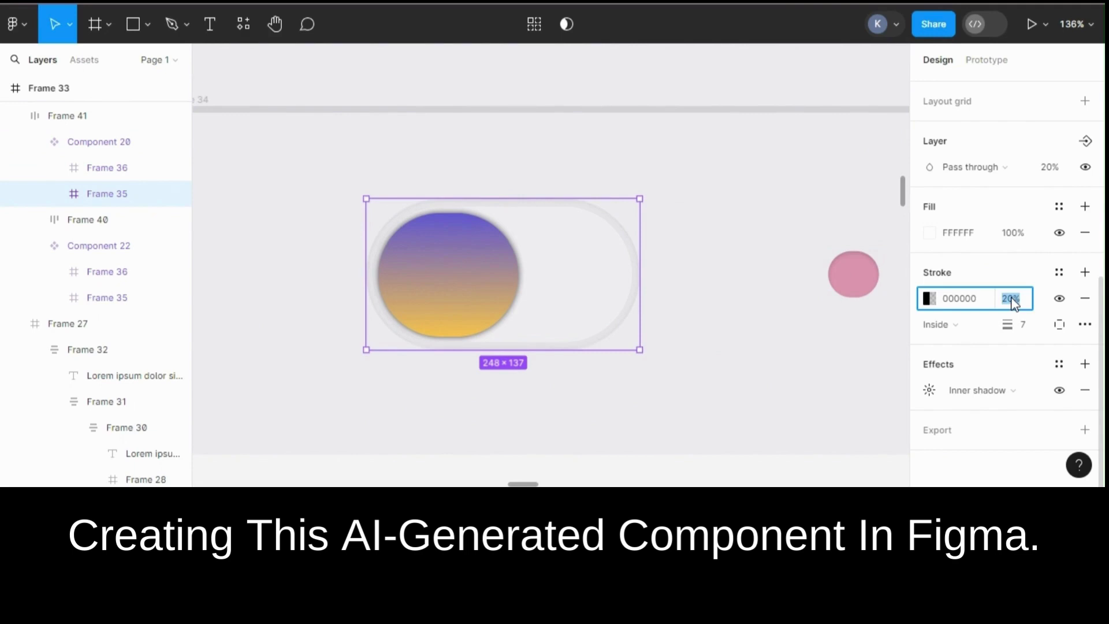
type("25")
key("Return")
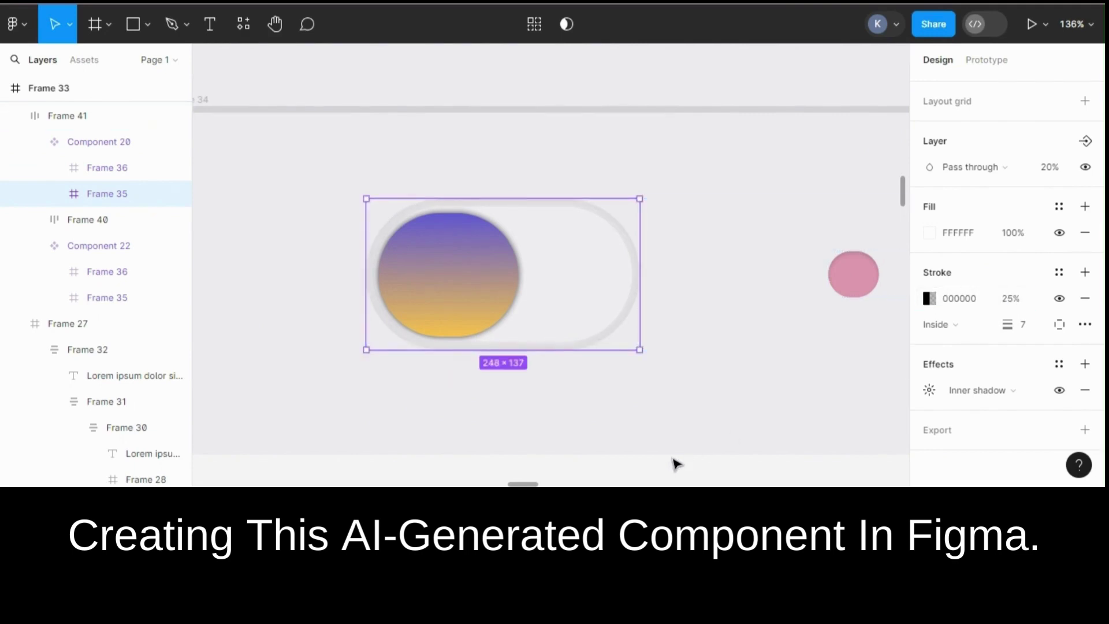
- Set the stroke opacity of the first toggle's outline frame to 30%
left_click(732, 112)
left_click(617, 230, "ctrl")
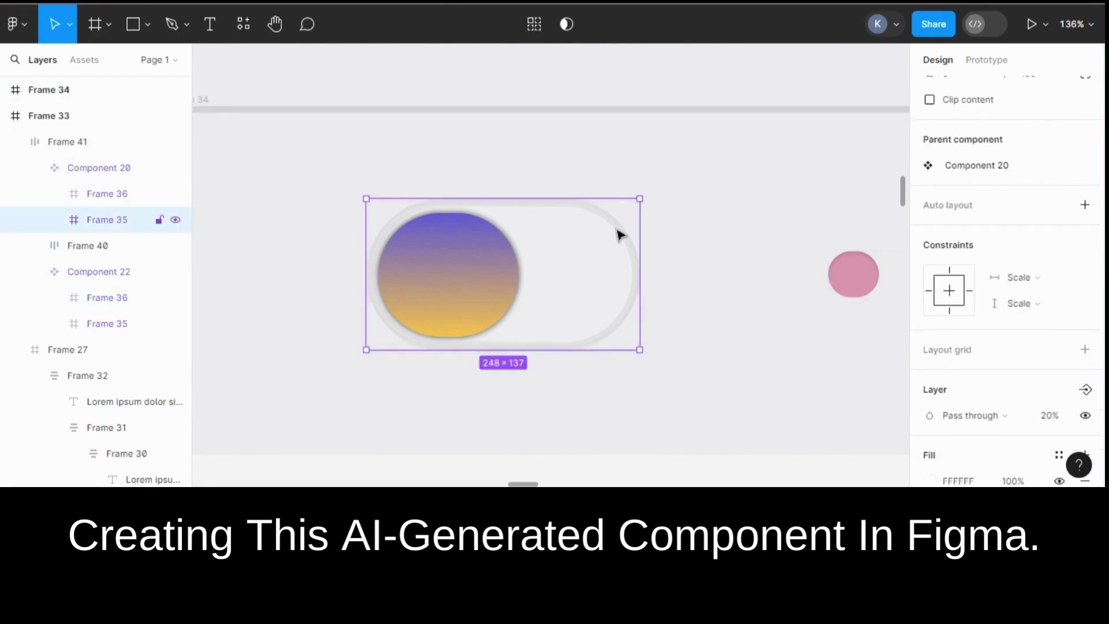
scroll(982, 289, "down", 4)
left_click(1021, 294)
type("30")
key("Return")
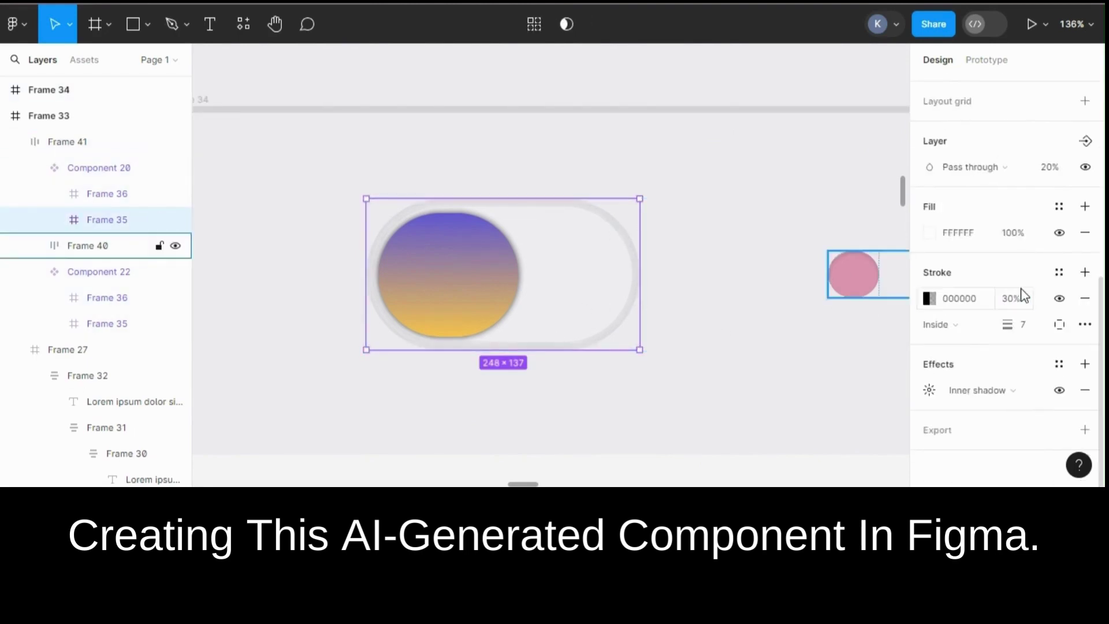
- Set the second toggle outline's stroke opacity to 30% and add a white fill to it
scroll(674, 423, "right", 12)
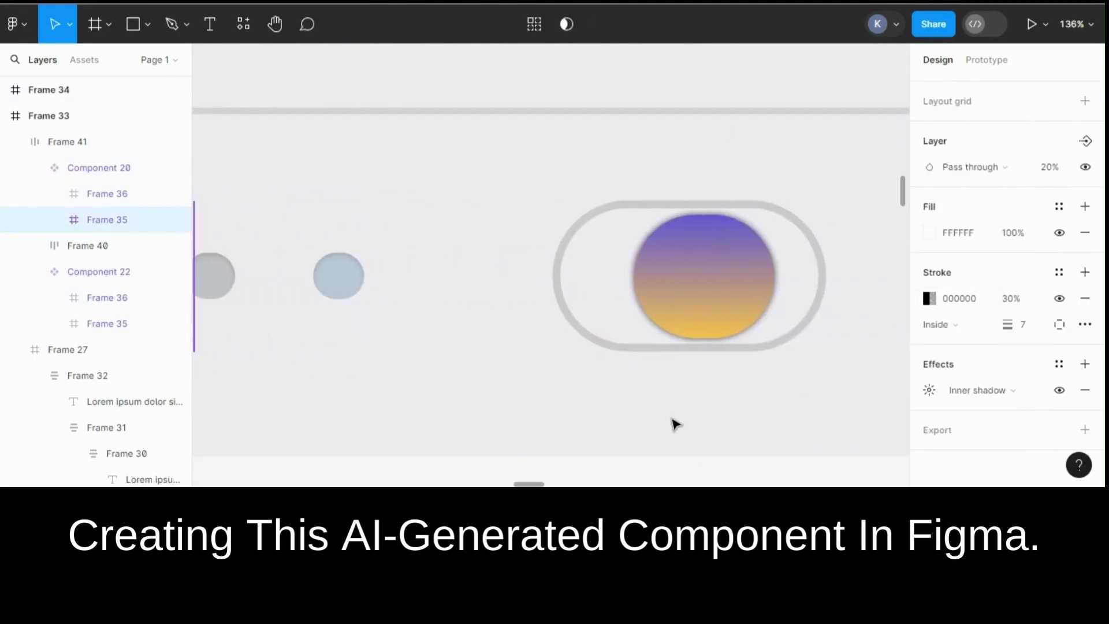
left_click(674, 423)
double_click(594, 329)
scroll(981, 397, "down", 5)
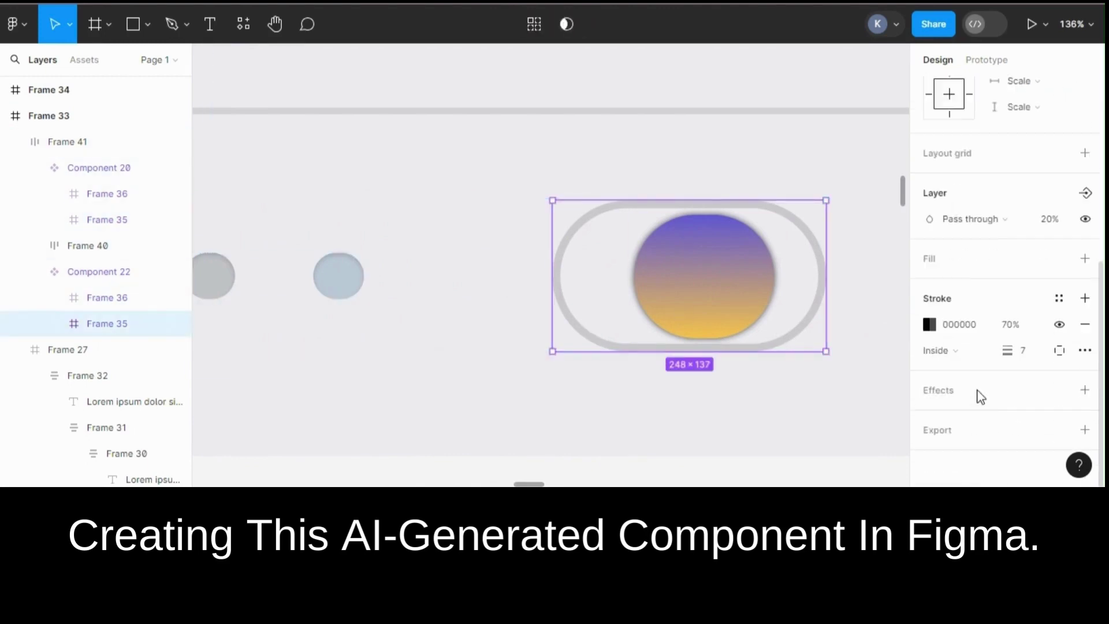
left_click(1020, 327)
type("30")
key("Return")
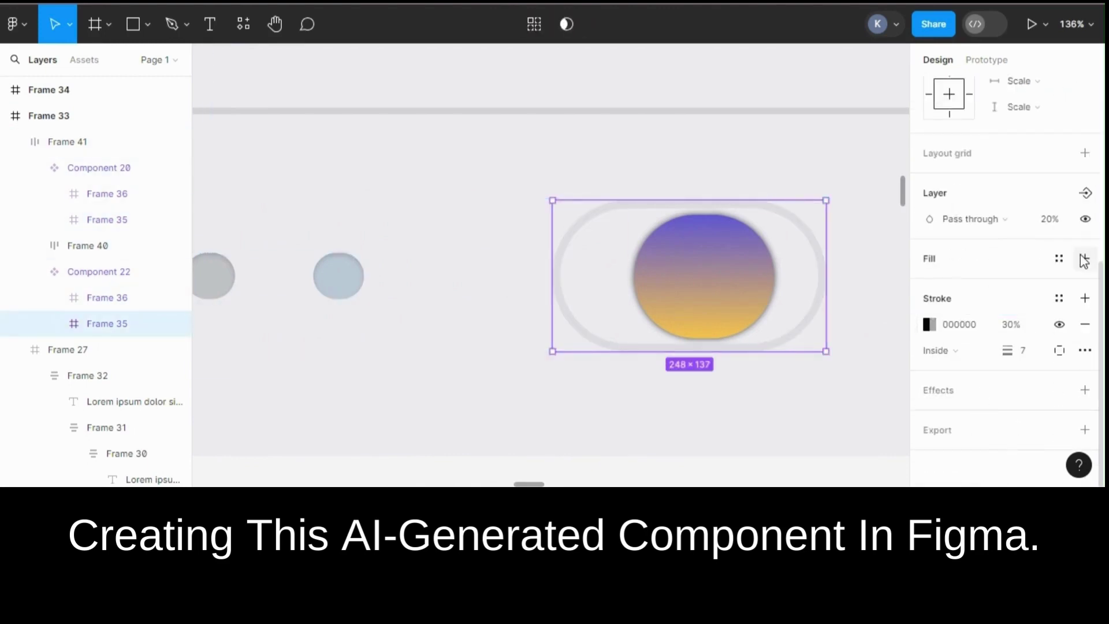
left_click(1083, 259)
left_click(532, 421)
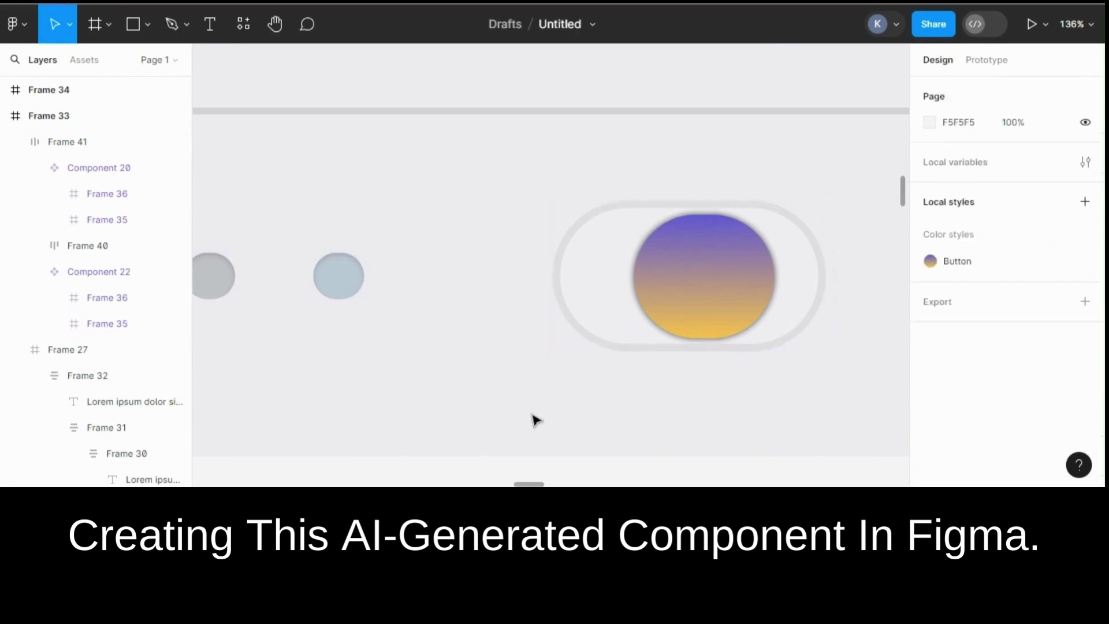
- Change the fill of the first toggle's outline frame to the pale pink F5E6E6
scroll(532, 421, "down", 10)
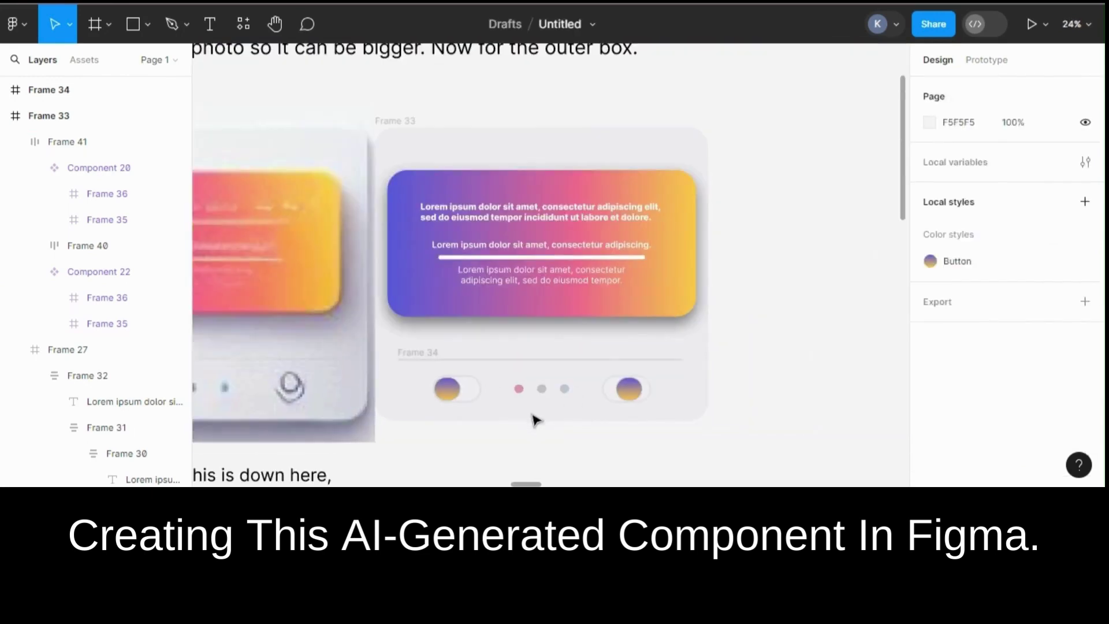
scroll(550, 326, "up", 8)
scroll(551, 327, "down", 6)
scroll(551, 327, "left", 4)
left_click(508, 183)
double_click(508, 184)
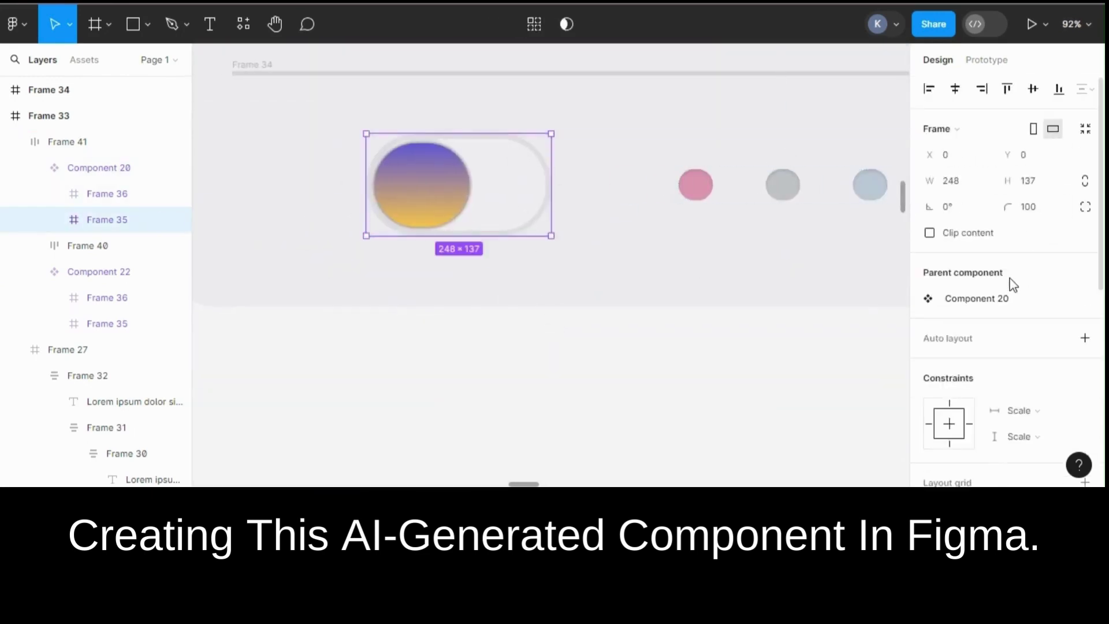
scroll(1014, 284, "down", 6)
left_click(932, 232)
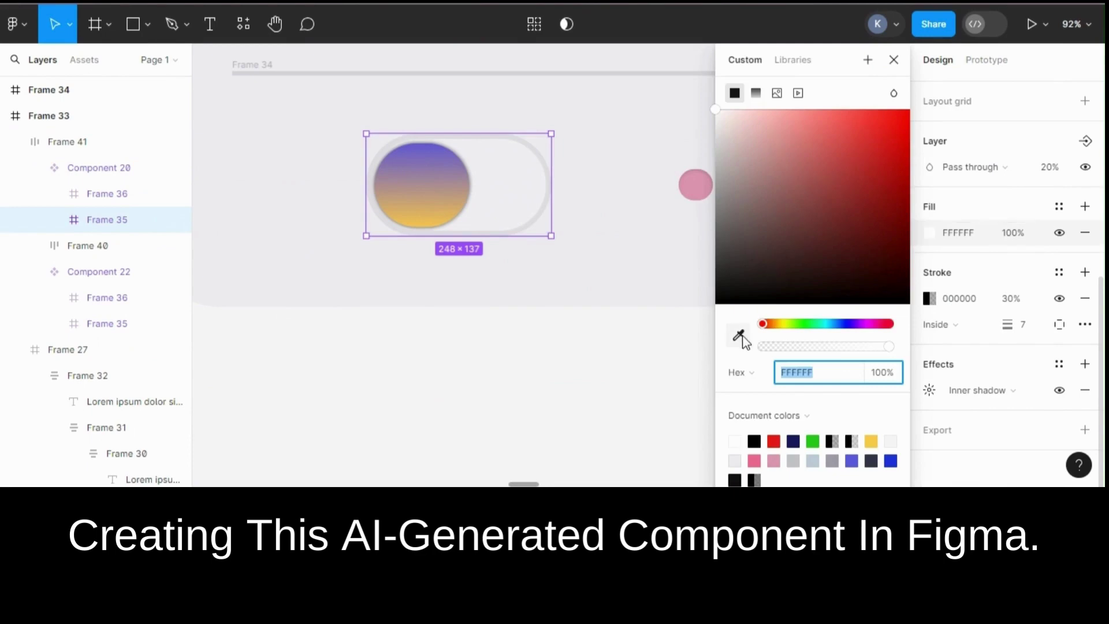
mouse_move(742, 273)
left_mouse_down()
mouse_move(729, 288)
mouse_move(742, 110)
mouse_move(731, 149)
mouse_move(728, 121)
left_mouse_up()
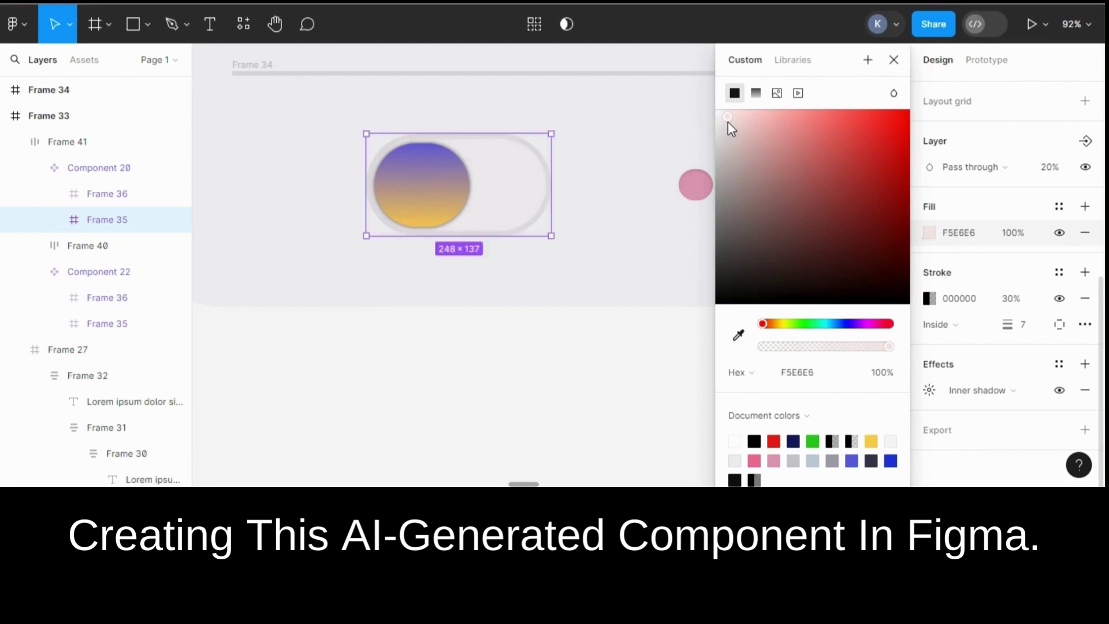
scroll(435, 241, "down", 6)
left_click(512, 350)
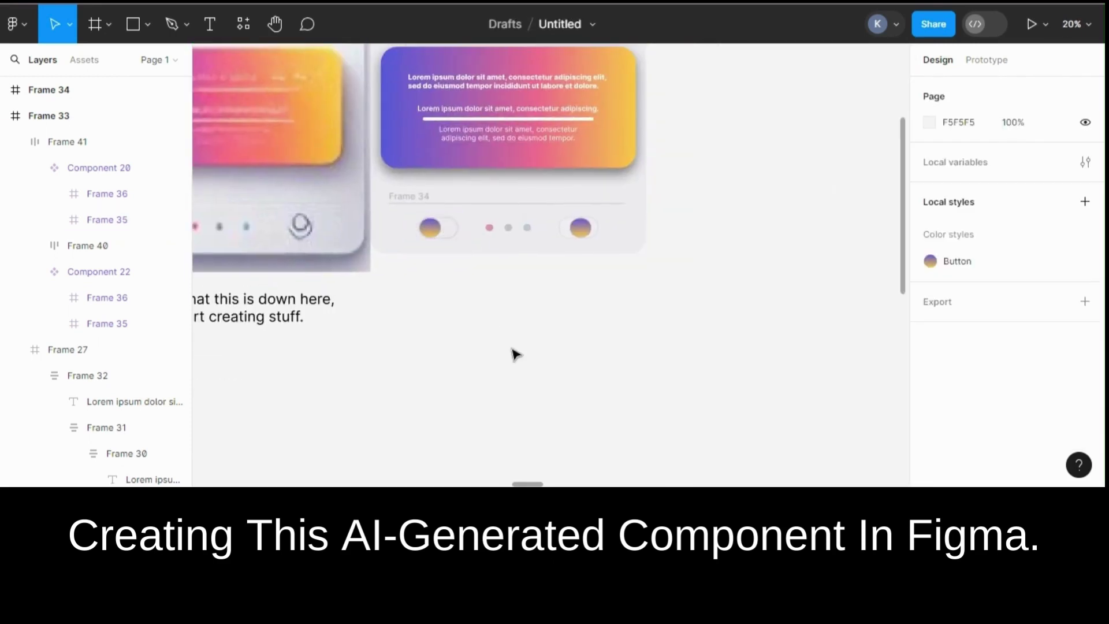
- Fill the second toggle's outline frame with EEEAEE, sampled from the inside of the first toggle
scroll(516, 354, "up", 5)
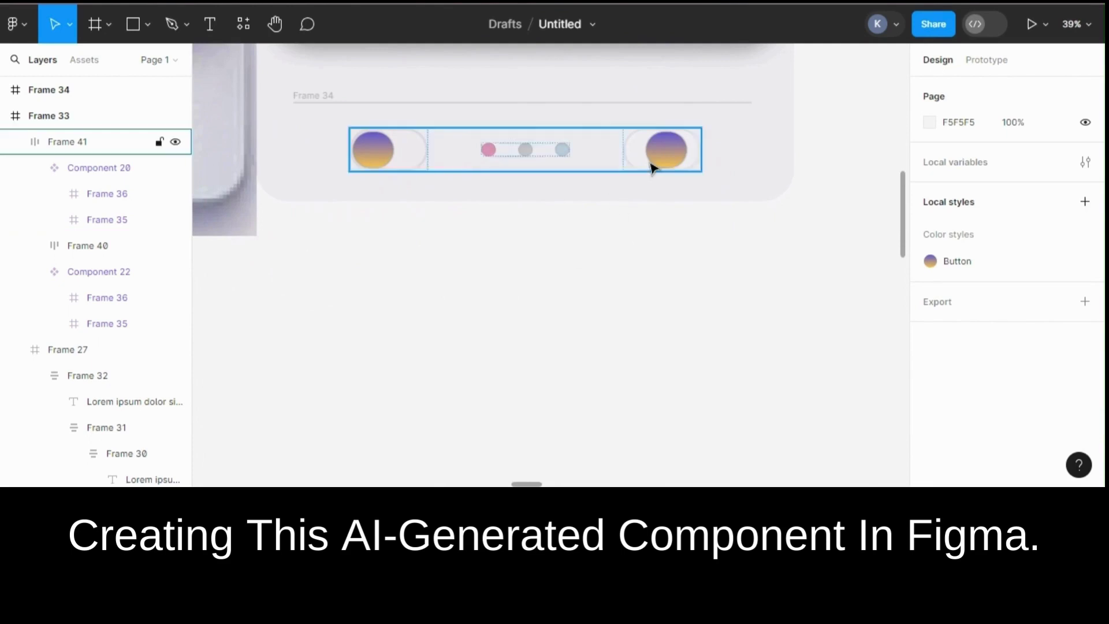
left_click(651, 167)
double_click(651, 163)
left_click(635, 162)
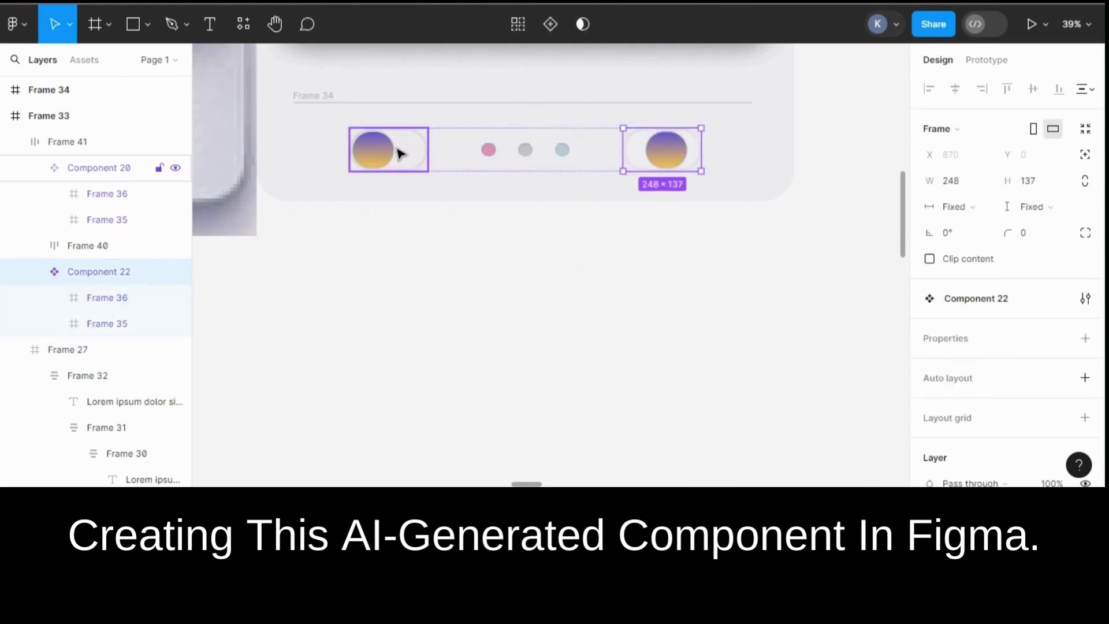
scroll(975, 304, "down", 5)
scroll(975, 289, "up", 3)
left_click(639, 163)
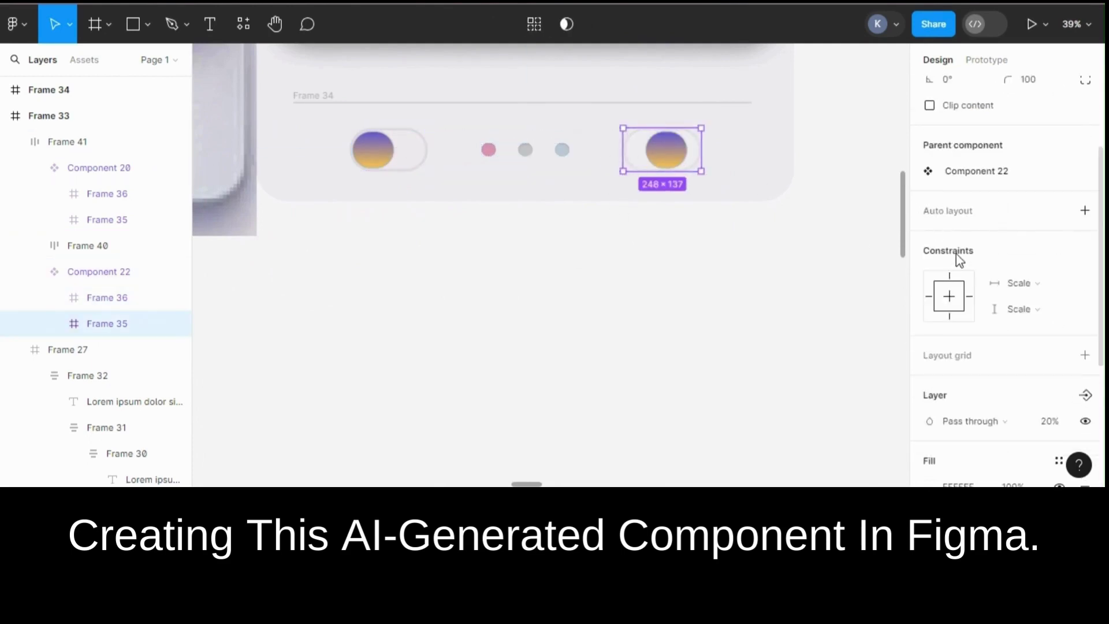
scroll(956, 252, "down", 4)
left_click(929, 259)
left_click(738, 335)
left_click(412, 157)
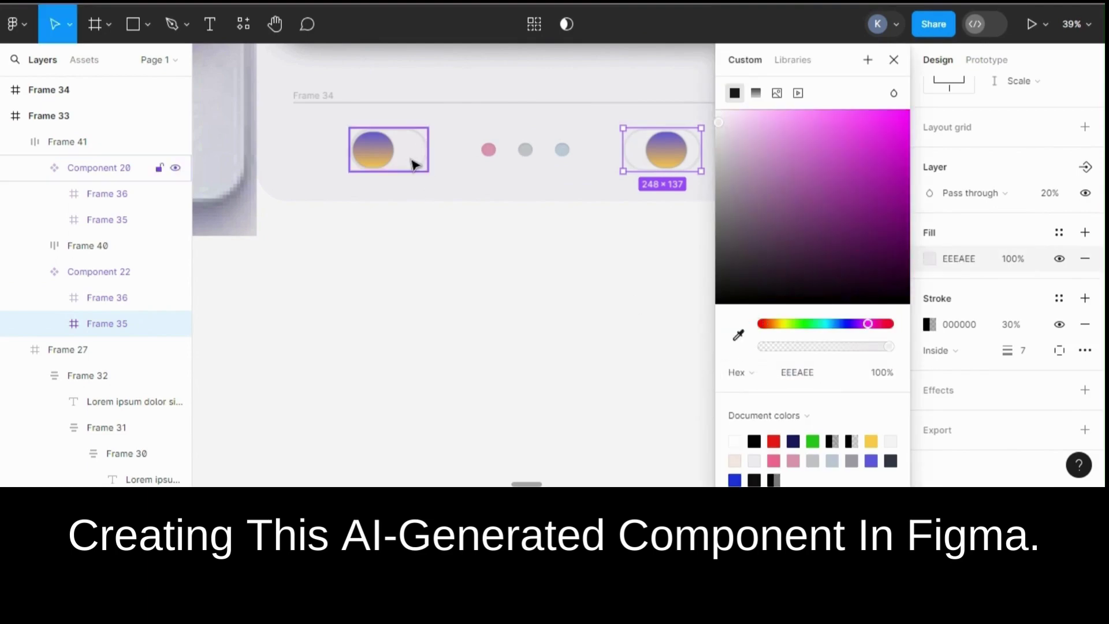
left_click(894, 60)
left_click(593, 335)
- Add a drop shadow to the outer card frame, Frame 33
scroll(592, 335, "down", 3)
scroll(592, 335, "up", 2)
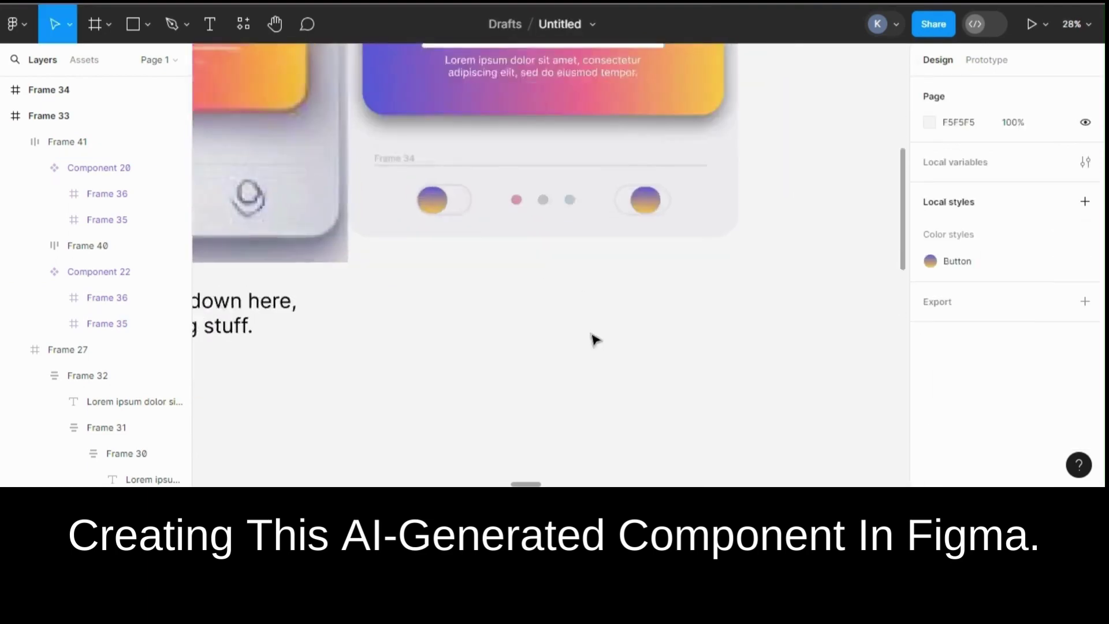
scroll(592, 335, "up", 3)
left_click(381, 63)
scroll(384, 65, "left", 6)
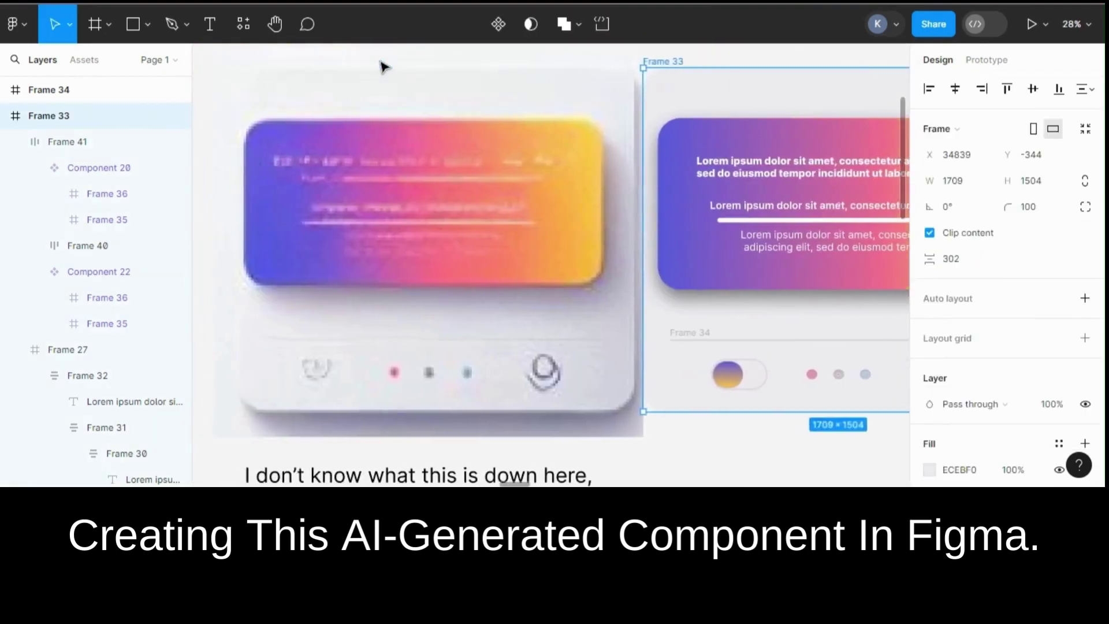
scroll(383, 67, "down", 2)
scroll(383, 67, "right", 5)
scroll(992, 396, "down", 5)
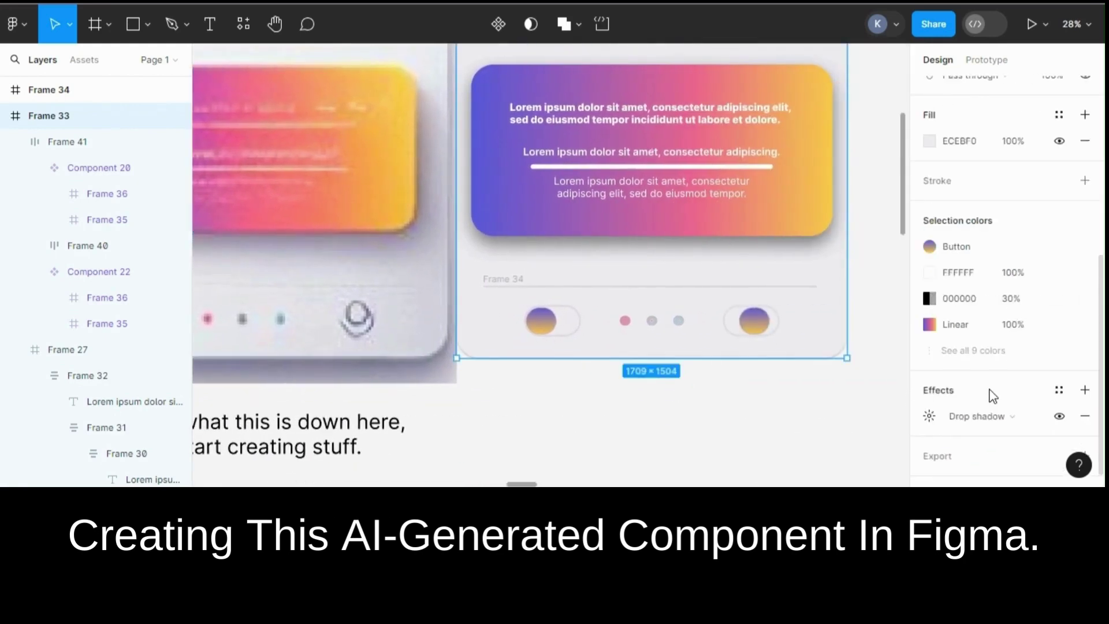
- Save the gradient card's drop shadow as an effect style named Shadow Effect
left_click(1059, 363)
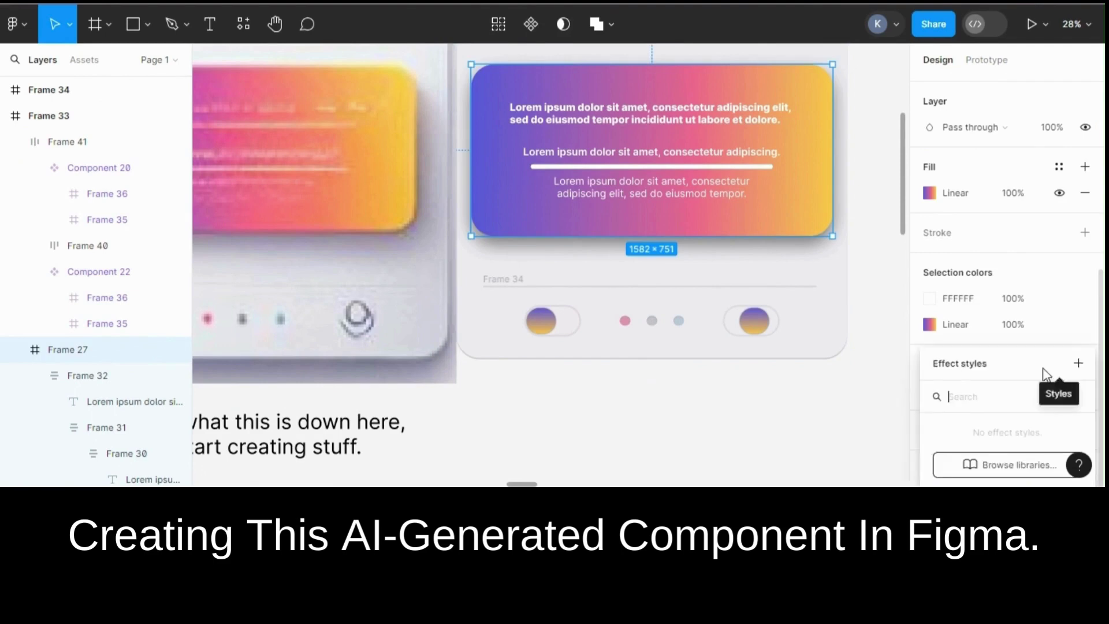
left_click(1078, 363)
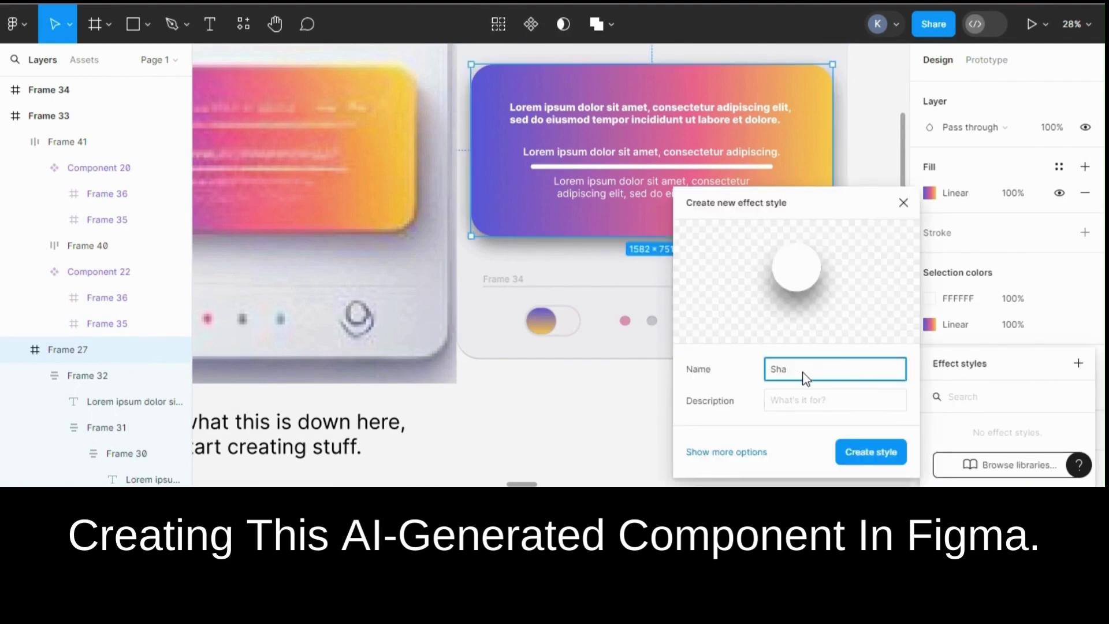
left_click(851, 458)
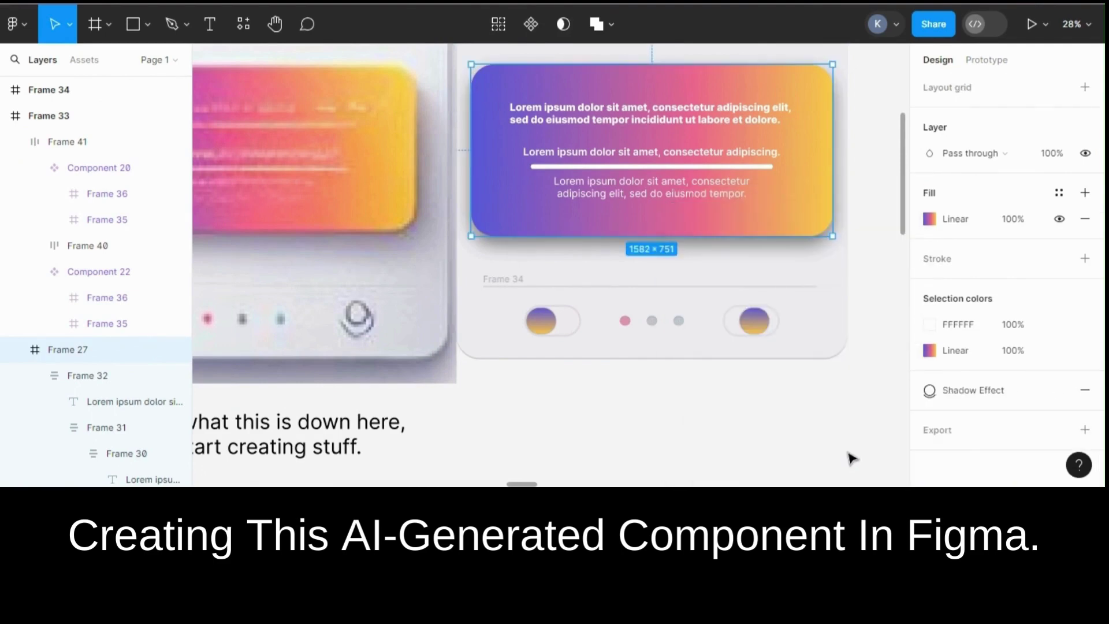
- Apply the Shadow Effect style to the outer card frame, Frame 33
left_click(49, 116)
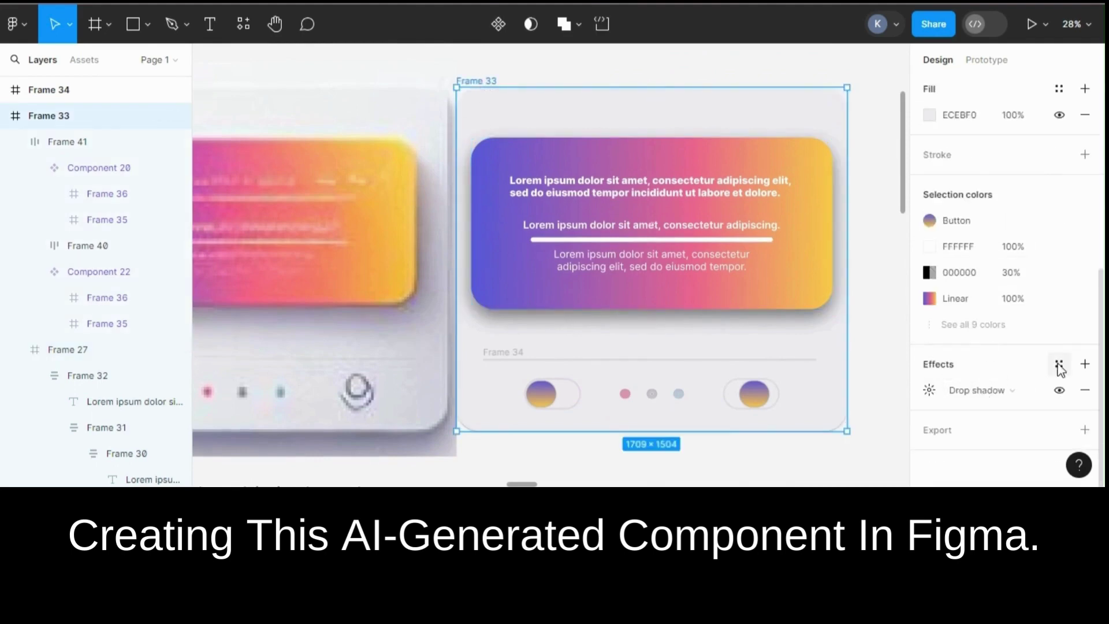
left_click(1058, 364)
left_click(978, 461)
left_click(884, 445)
- Move the outer card, Frame 33, clear of the reference picture and turn it into a component
scroll(887, 440, "down", 5)
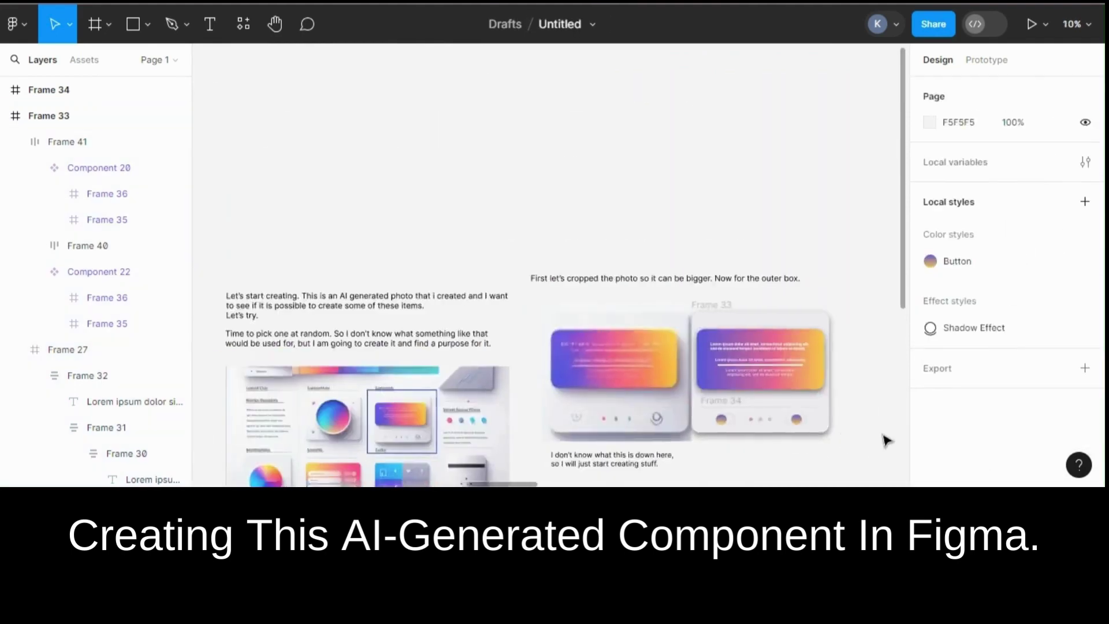
scroll(887, 441, "down", 3)
scroll(887, 441, "right", 2)
left_click_drag(611, 180, 687, 181)
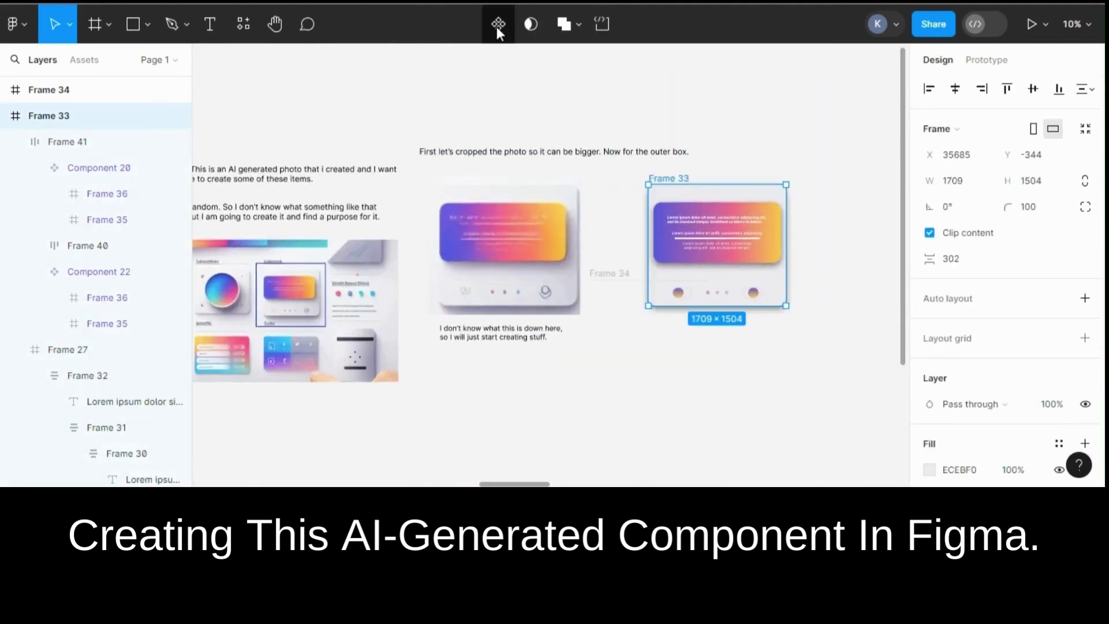
left_click(498, 27)
- Move the two toggle main components, Component 20 and Component 22, above the card, beside the outer box caption
scroll(795, 250, "right", 2)
left_click_drag(699, 292, 604, 129)
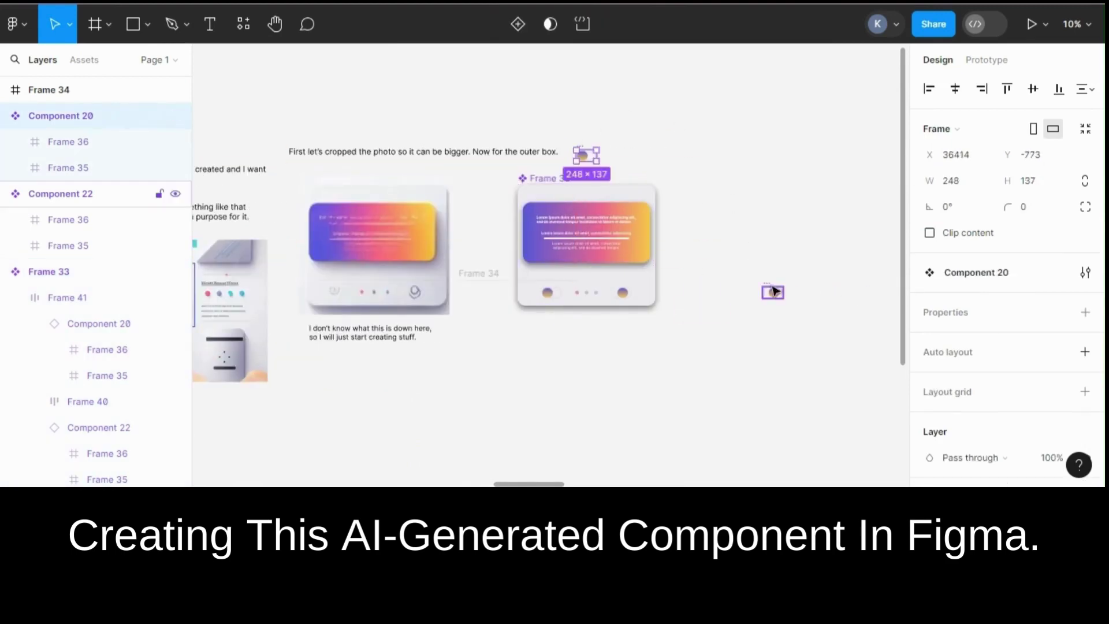
left_click_drag(774, 292, 600, 140)
- Move the Frame 33 card back behind the divider line, Frame 34, and combine both into one component
left_click_drag(543, 184, 490, 183)
scroll(491, 184, "up", 3)
left_click_drag(565, 213, 534, 213)
left_click(462, 374)
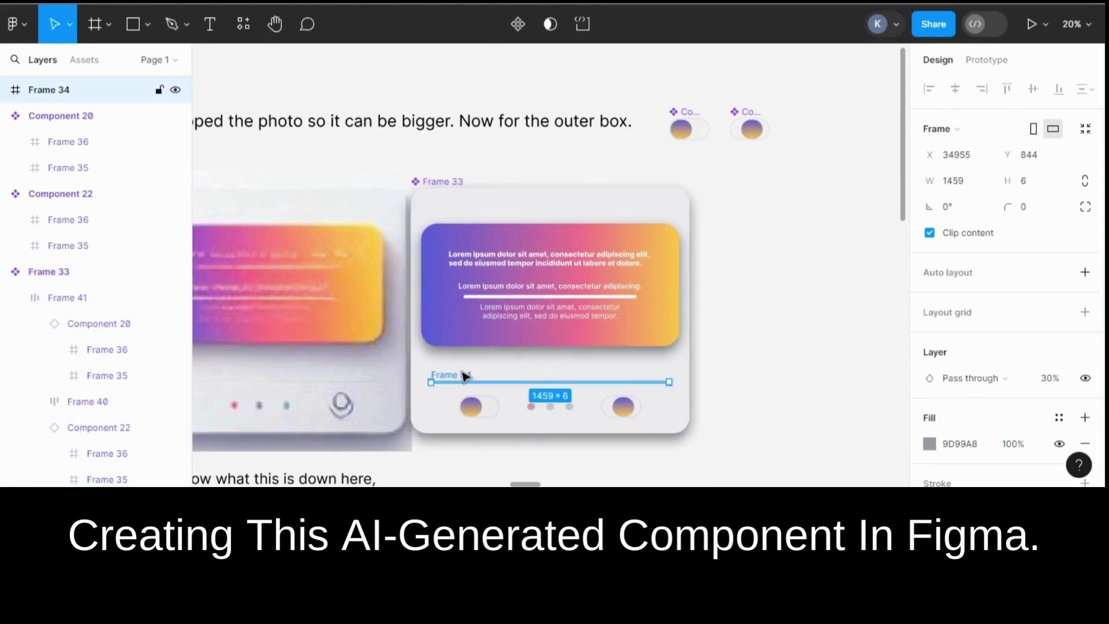
left_click(441, 181, "shift")
left_click(510, 24)
- Move the Frame 33 main component above and away from the reference picture, and place Component 23 directly below it
scroll(683, 235, "down", 5)
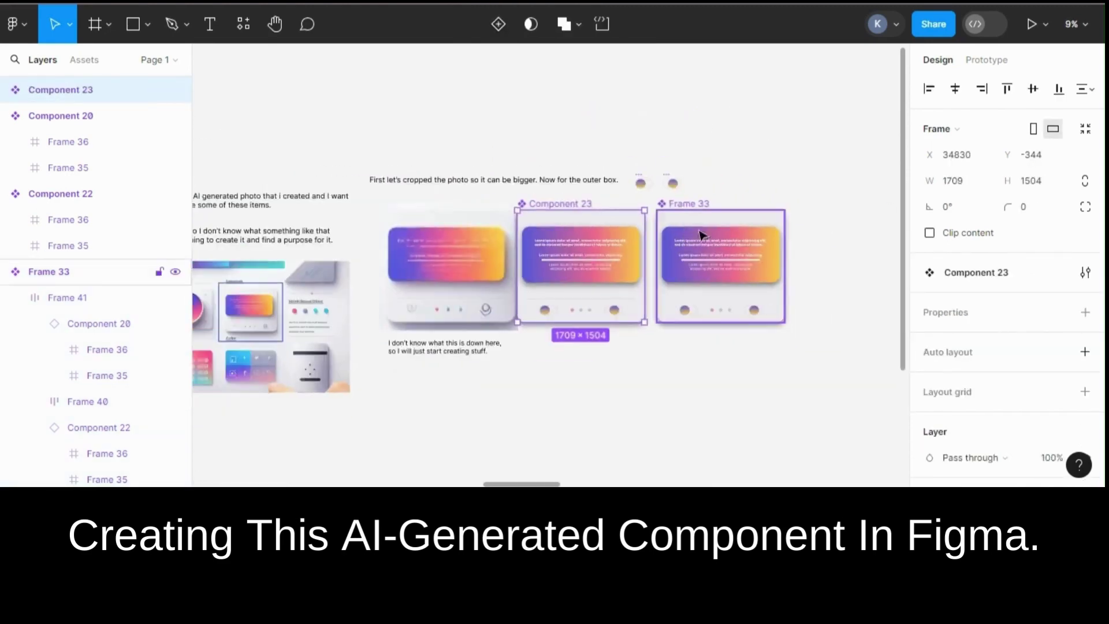
left_click_drag(700, 237, 737, 132)
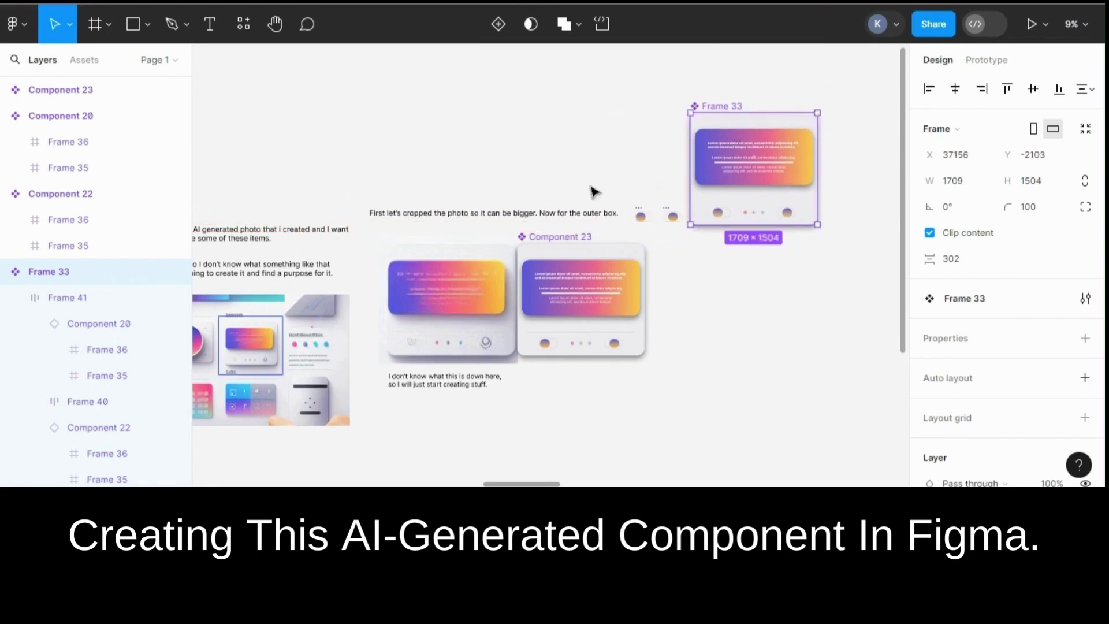
left_click_drag(567, 238, 740, 247)
- Draw a frame of about 2042 × 1726 beside the reference picture and place Component 23 over it
left_click(96, 23)
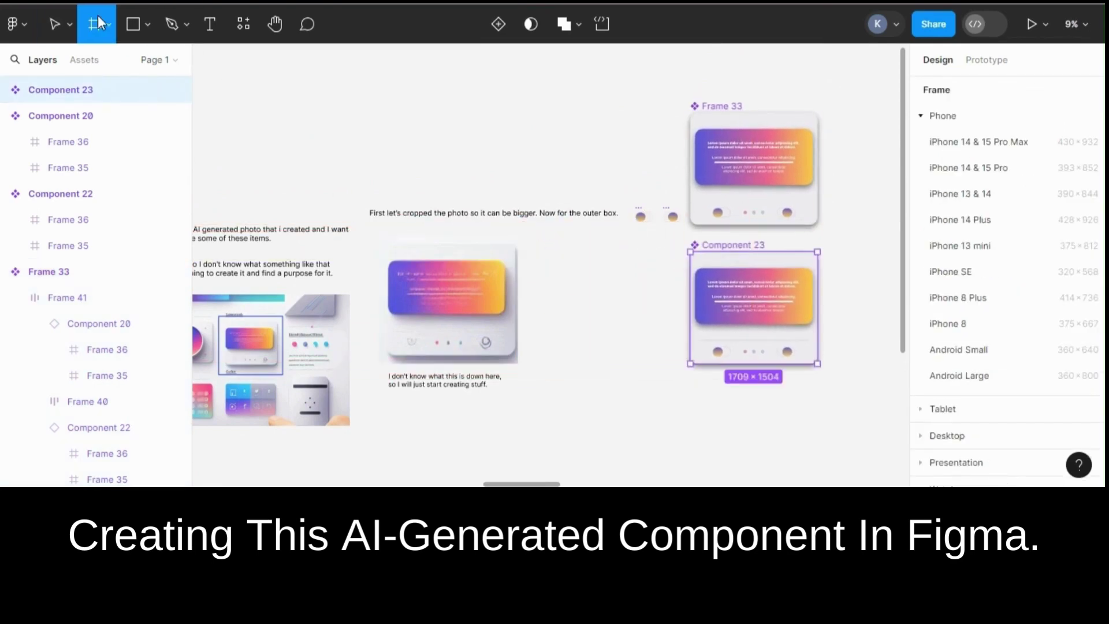
left_click_drag(530, 232, 680, 364)
left_click_drag(570, 231, 570, 239)
left_click_drag(721, 245, 607, 258)
key("ctrl+shift+bracketright")
key("ctrl+z")
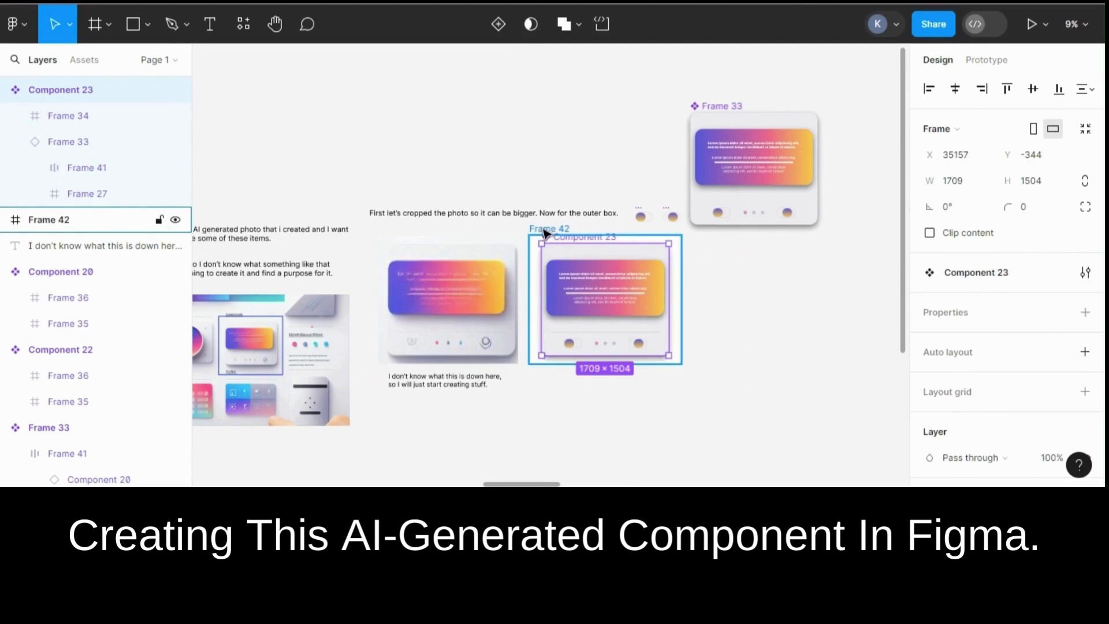
- Combine Component 23 and the frame behind it into a component, and move the Component 23 main component beside Frame 33
left_click(502, 25)
left_click_drag(782, 250, 843, 112)
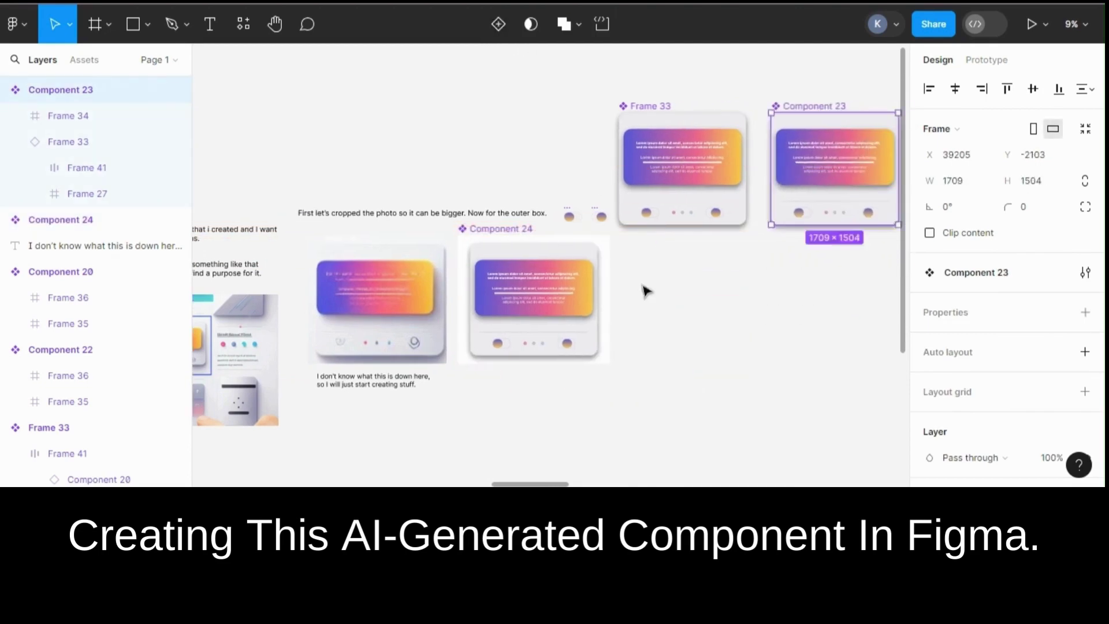
scroll(646, 290, "left", 1)
mouse_move(542, 235)
left_mouse_down()
mouse_move(789, 251)
mouse_move(538, 247)
mouse_move(536, 236)
left_mouse_up()
scroll(549, 291, "up", 3)
scroll(567, 293, "down", 1)
scroll(567, 292, "down", 1)
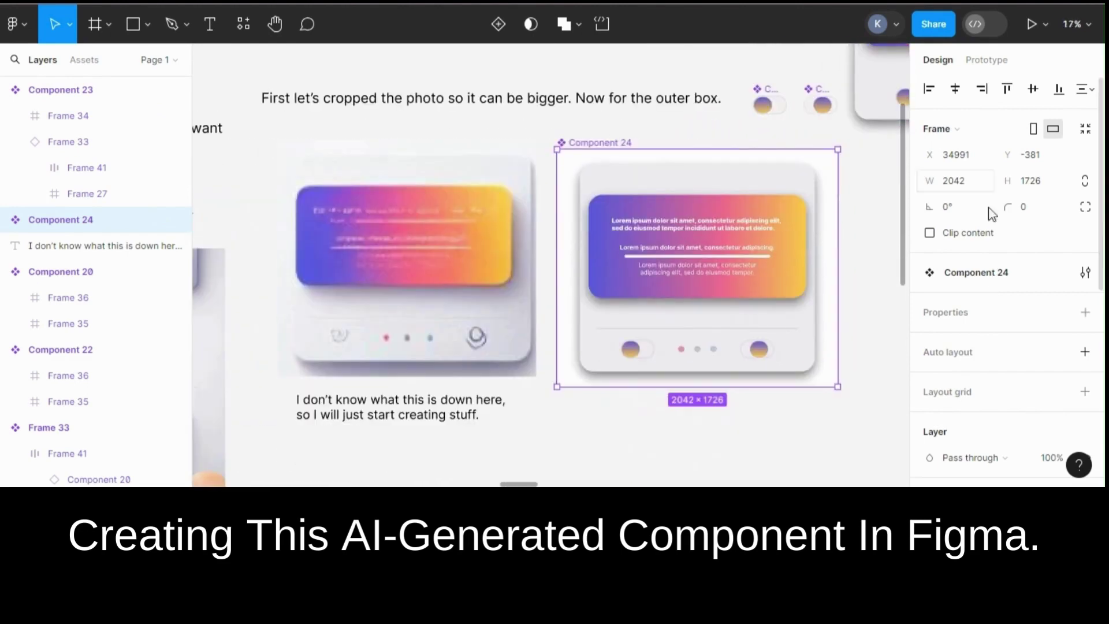
- Try a black 000000 fill on Component 24
scroll(992, 214, "down", 5)
left_click(931, 186)
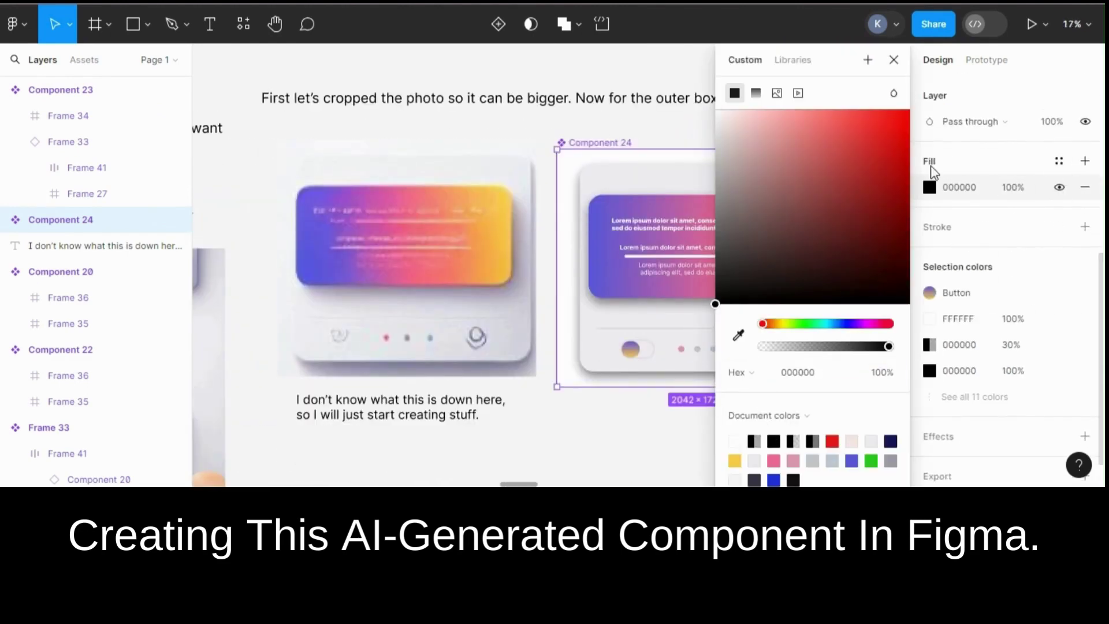
key("ctrl+z")
left_click(893, 59)
left_click(1059, 188)
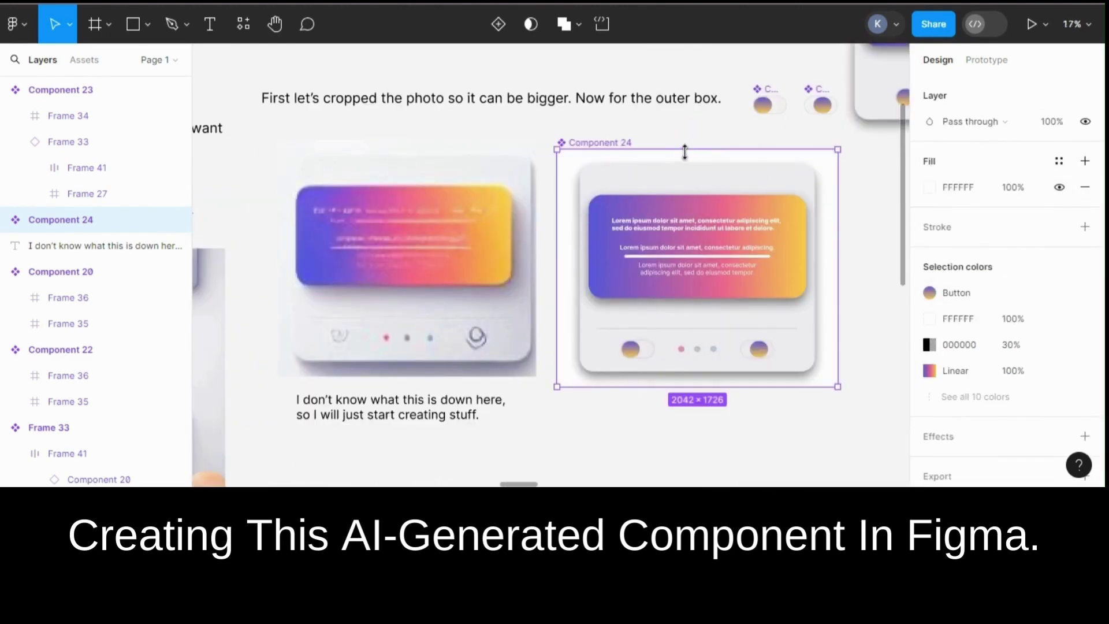
- Test the black 000000 document color on Component 24 again, and remove the component's own fill
left_click(932, 187)
left_click(777, 438)
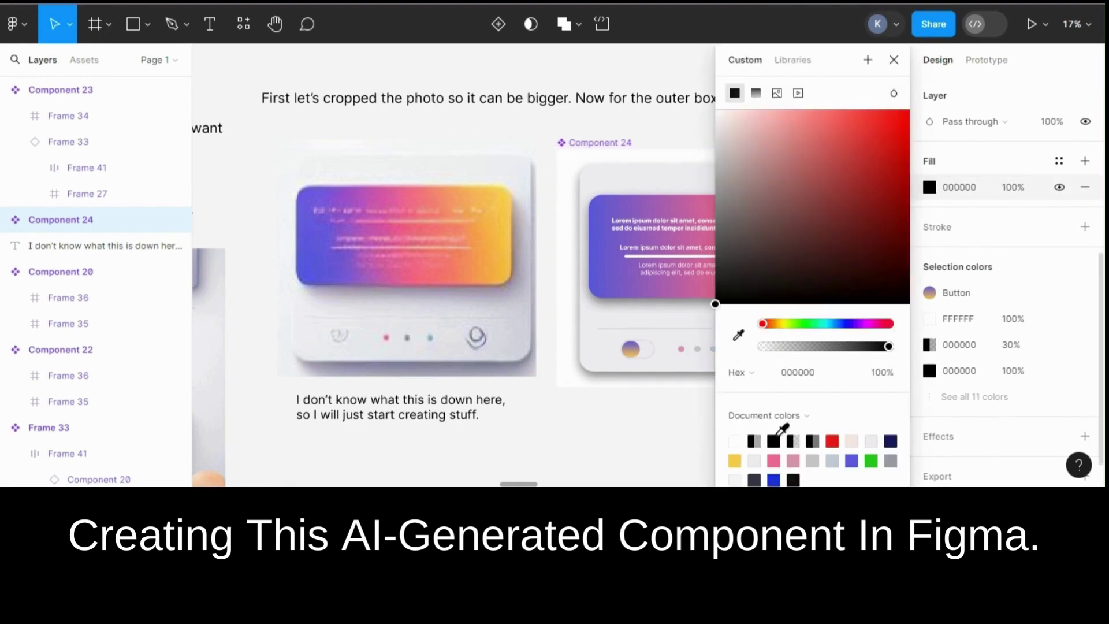
left_click(907, 59)
left_click(1085, 187)
- Test black 000000 on the background frame, Frame 42, inside Component 24, and remove that frame's fill
left_click(569, 176)
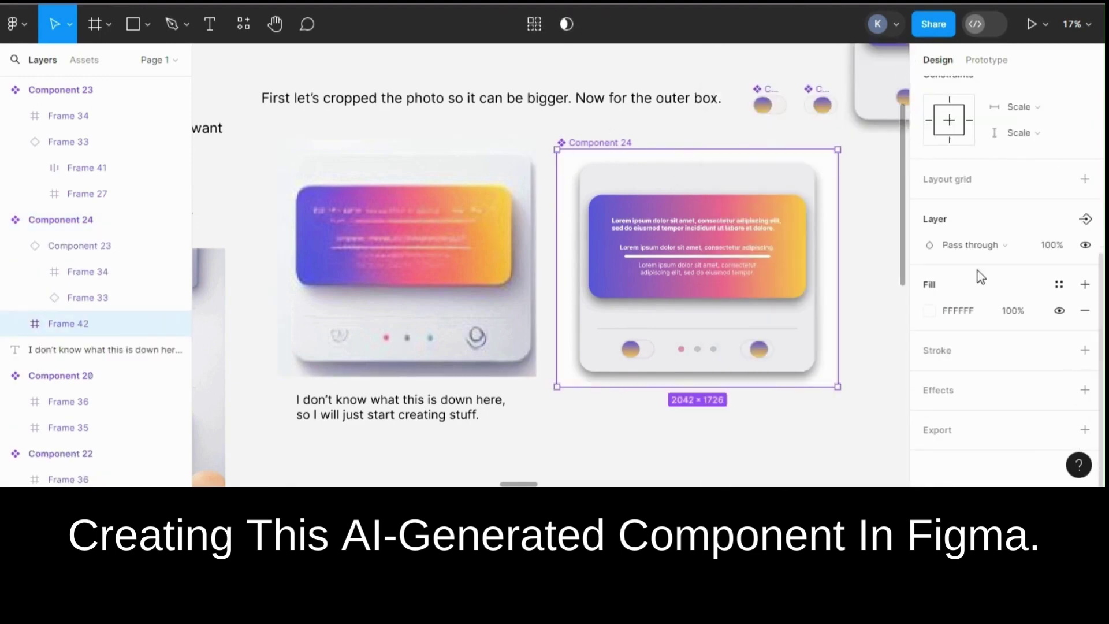
left_click(929, 313)
left_click(777, 438)
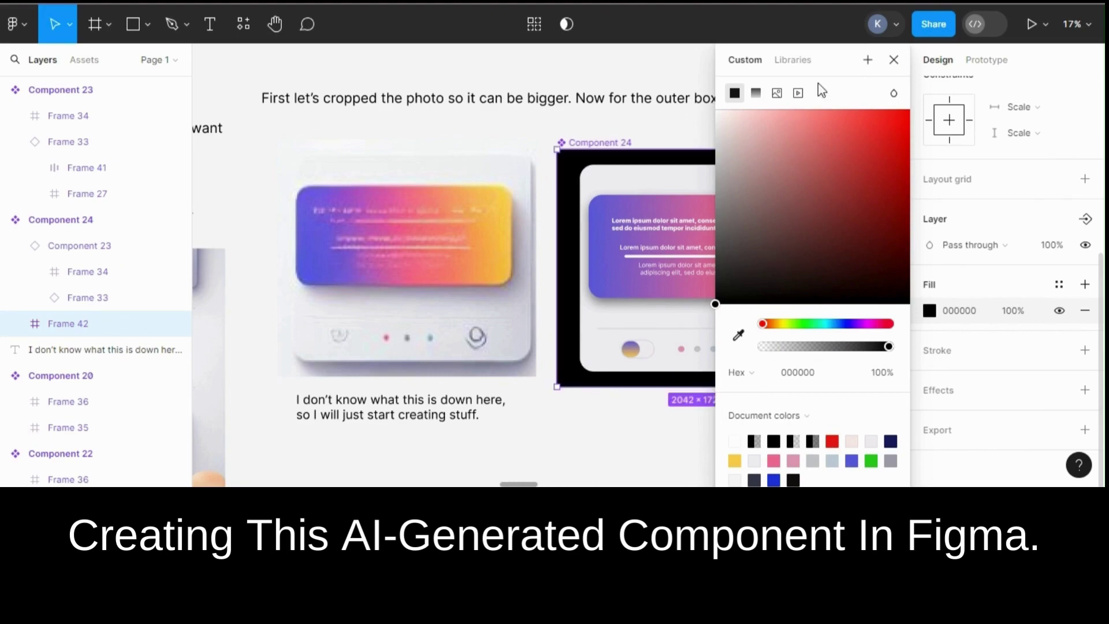
scroll(637, 91, "right", 3)
left_click(1083, 310)
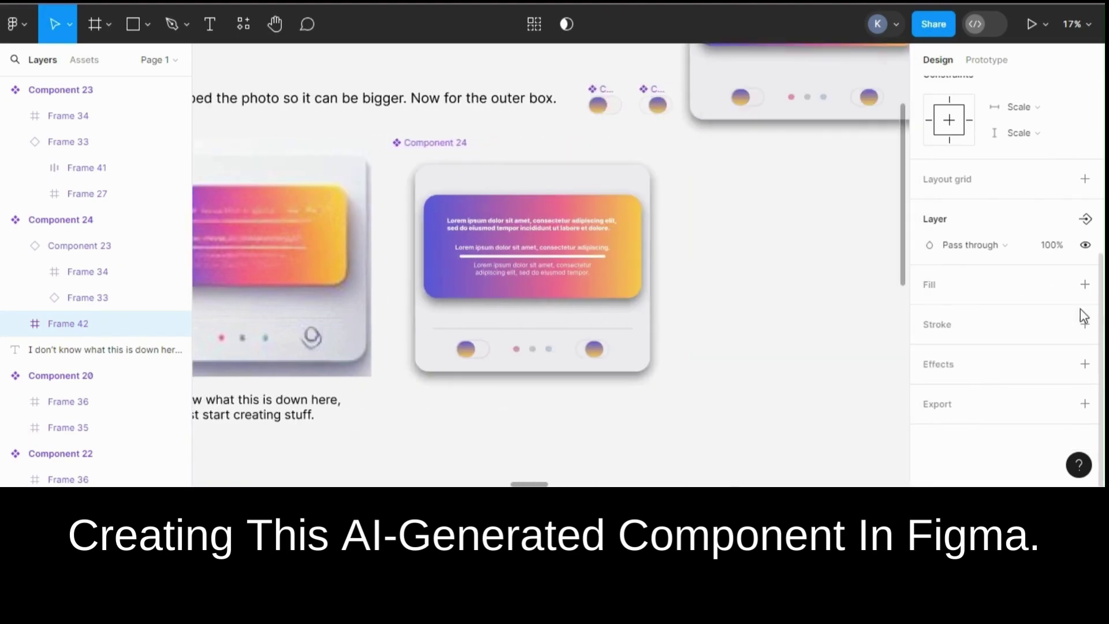